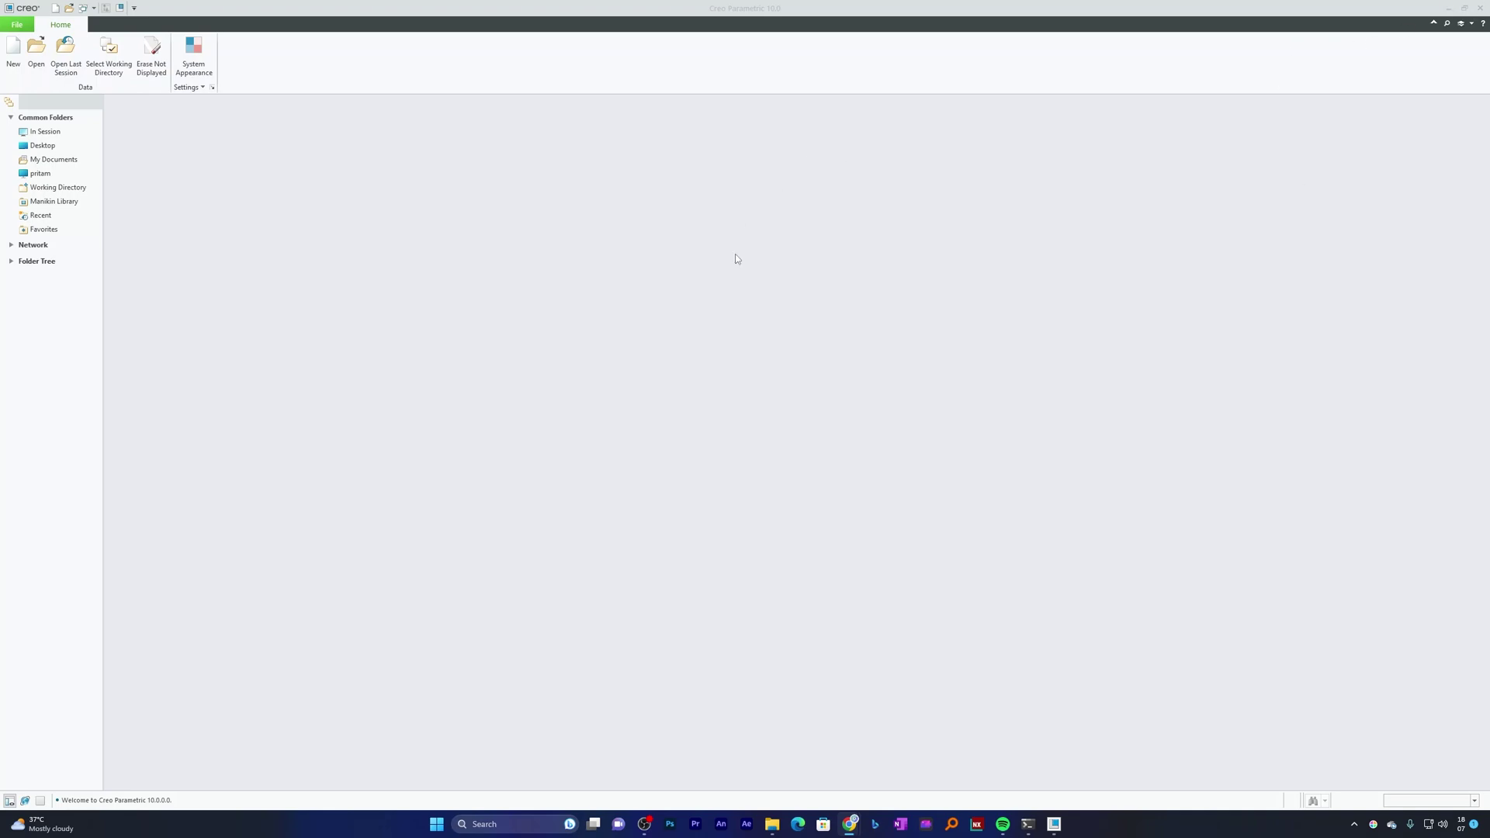
Create a new Sketch-type file with the default name
click(780, 257)
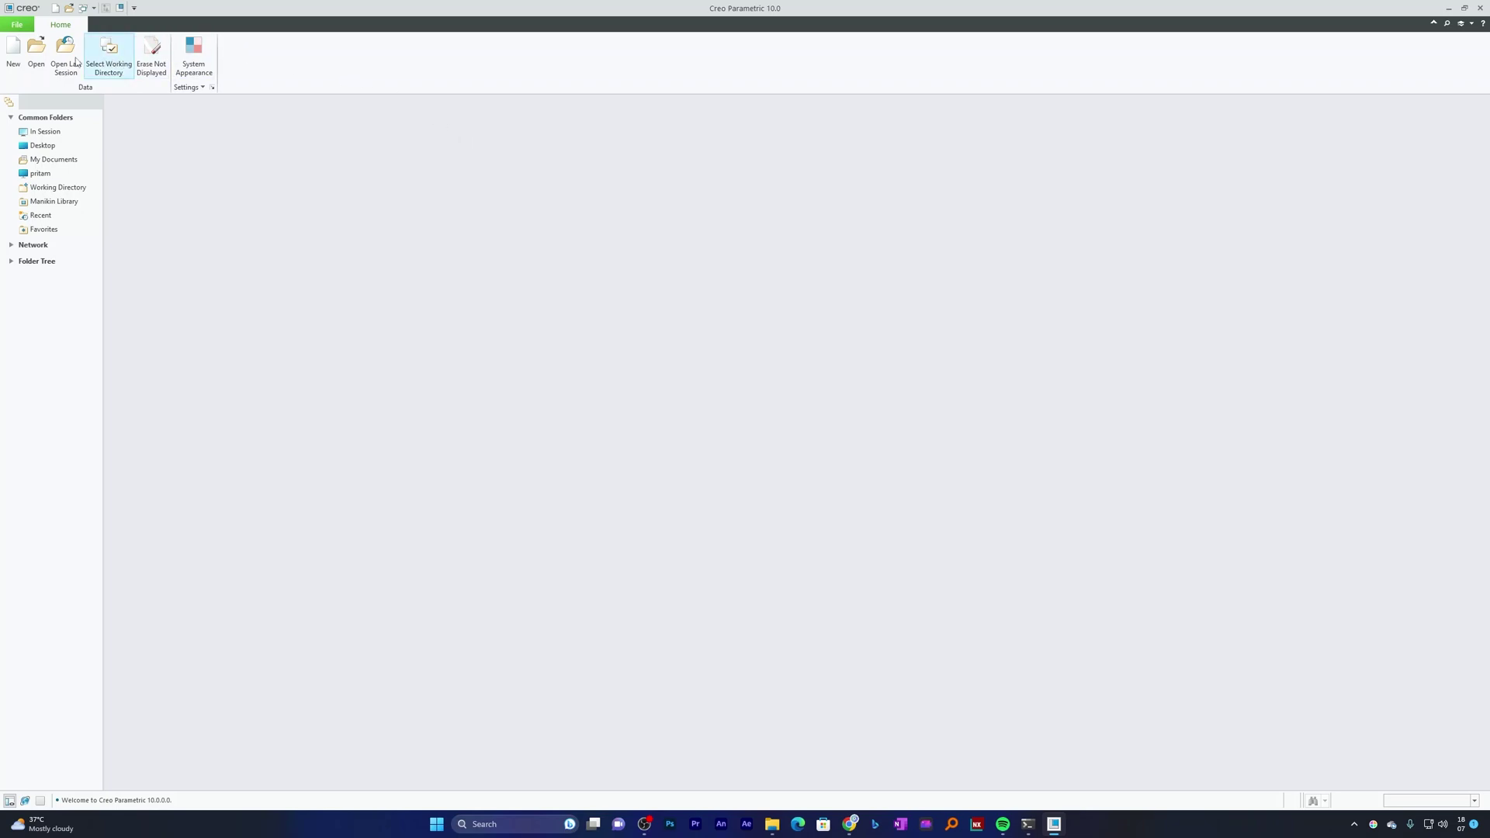
click(12, 53)
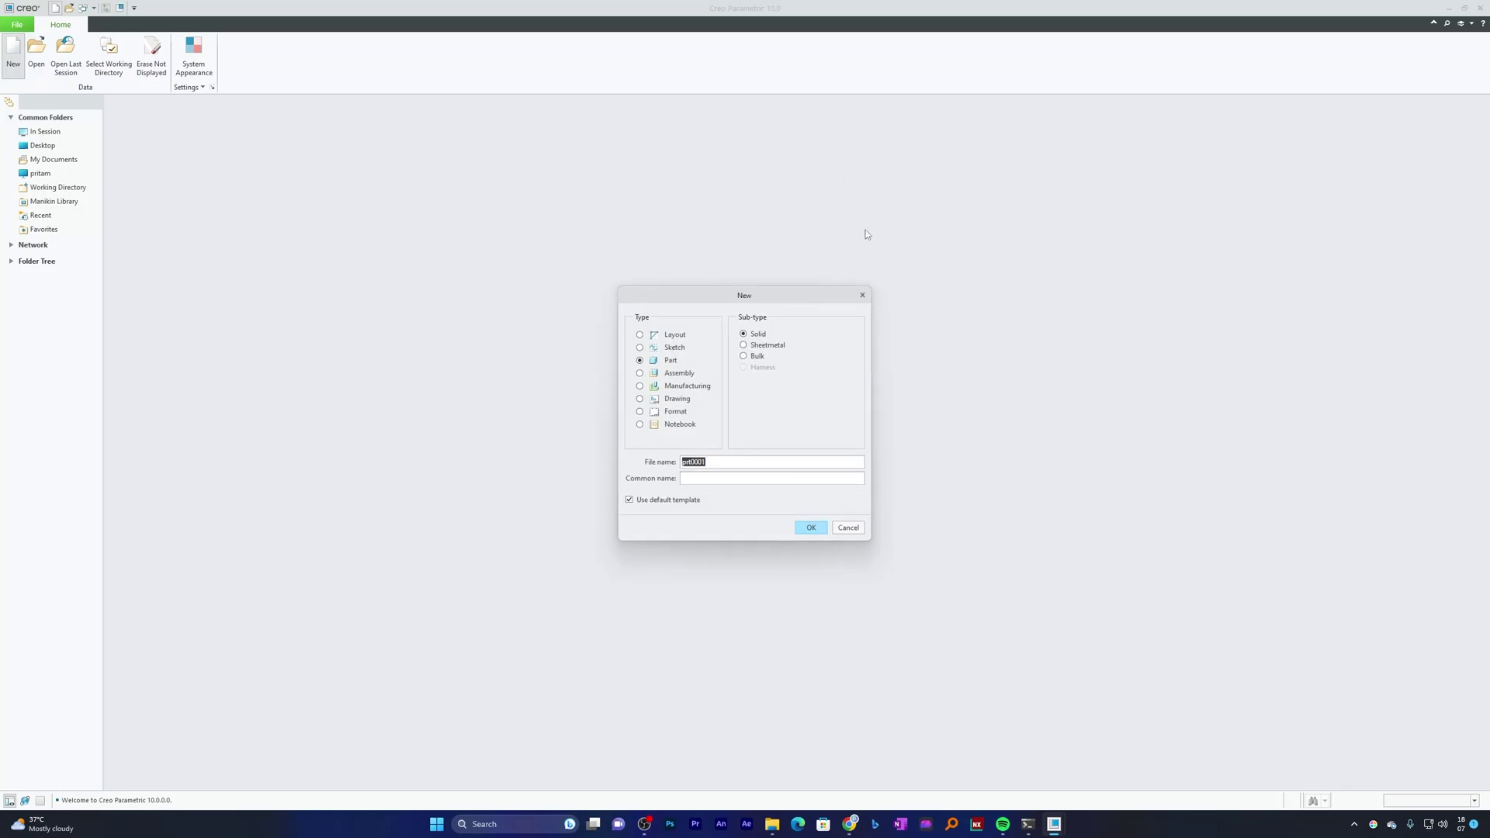
click(639, 347)
click(809, 528)
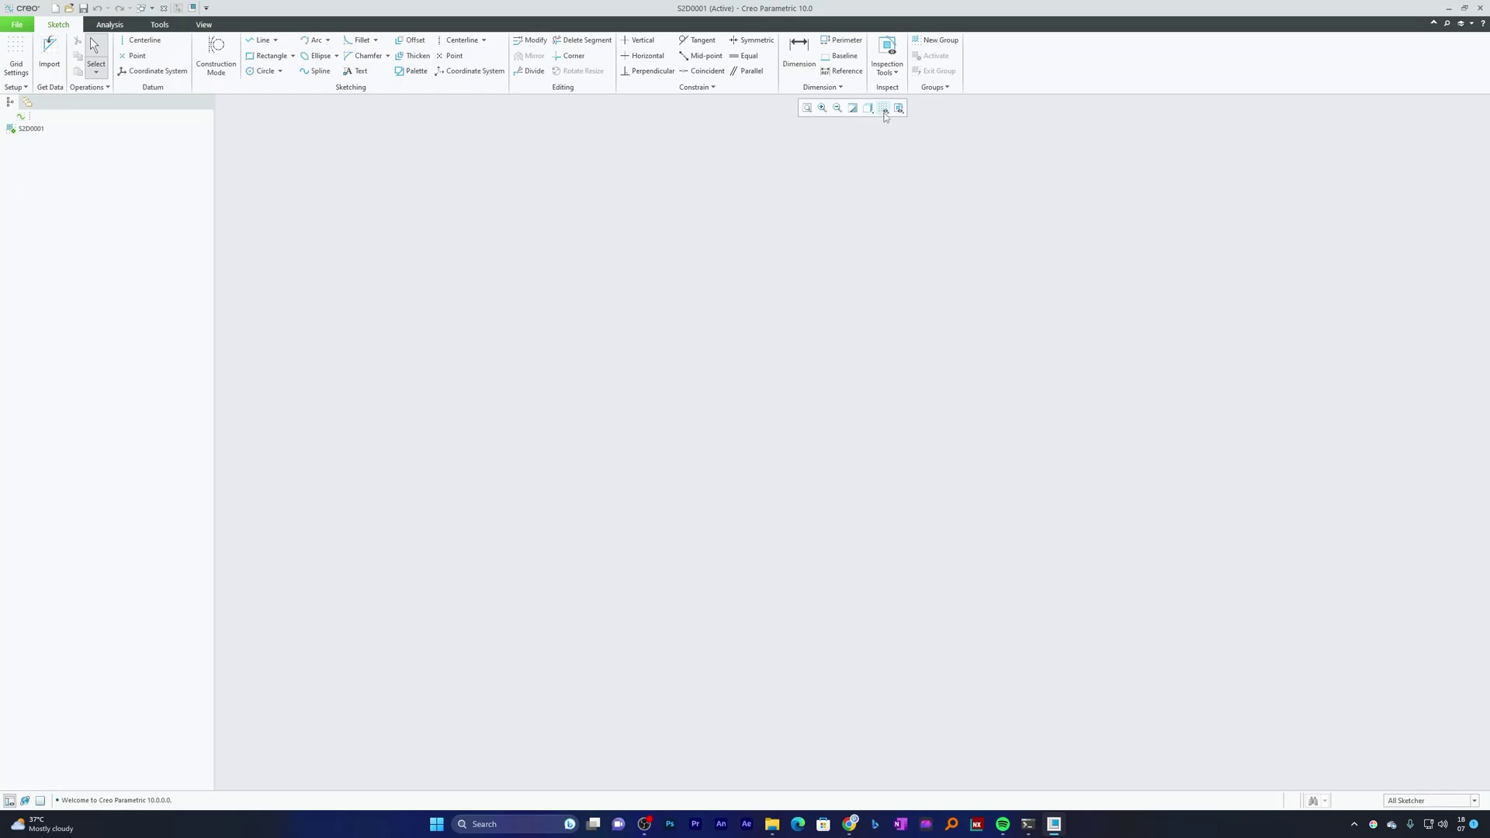
Turn on the grid display in the sketch window
click(884, 110)
click(884, 161)
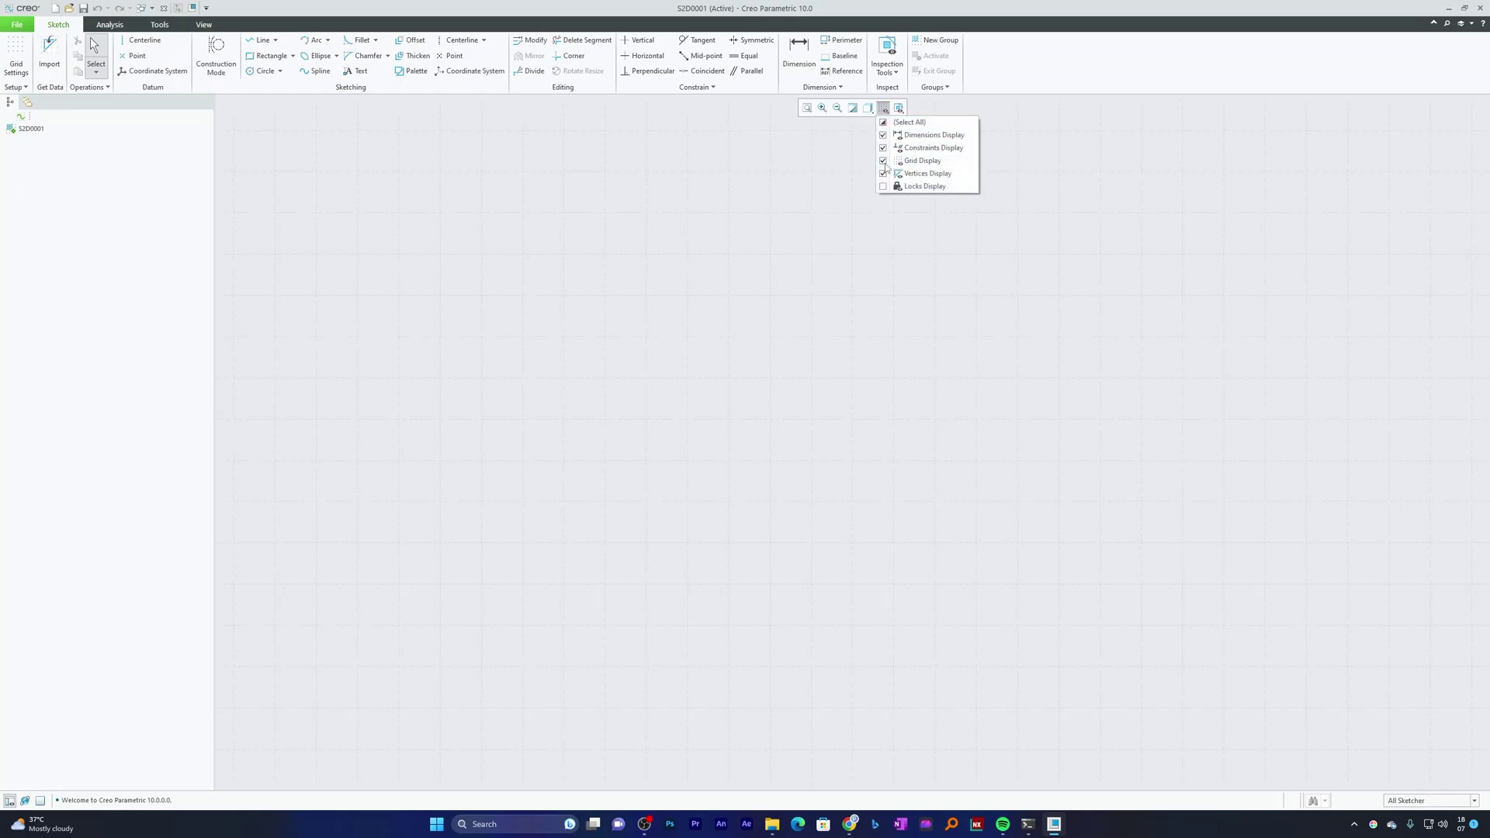
click(732, 242)
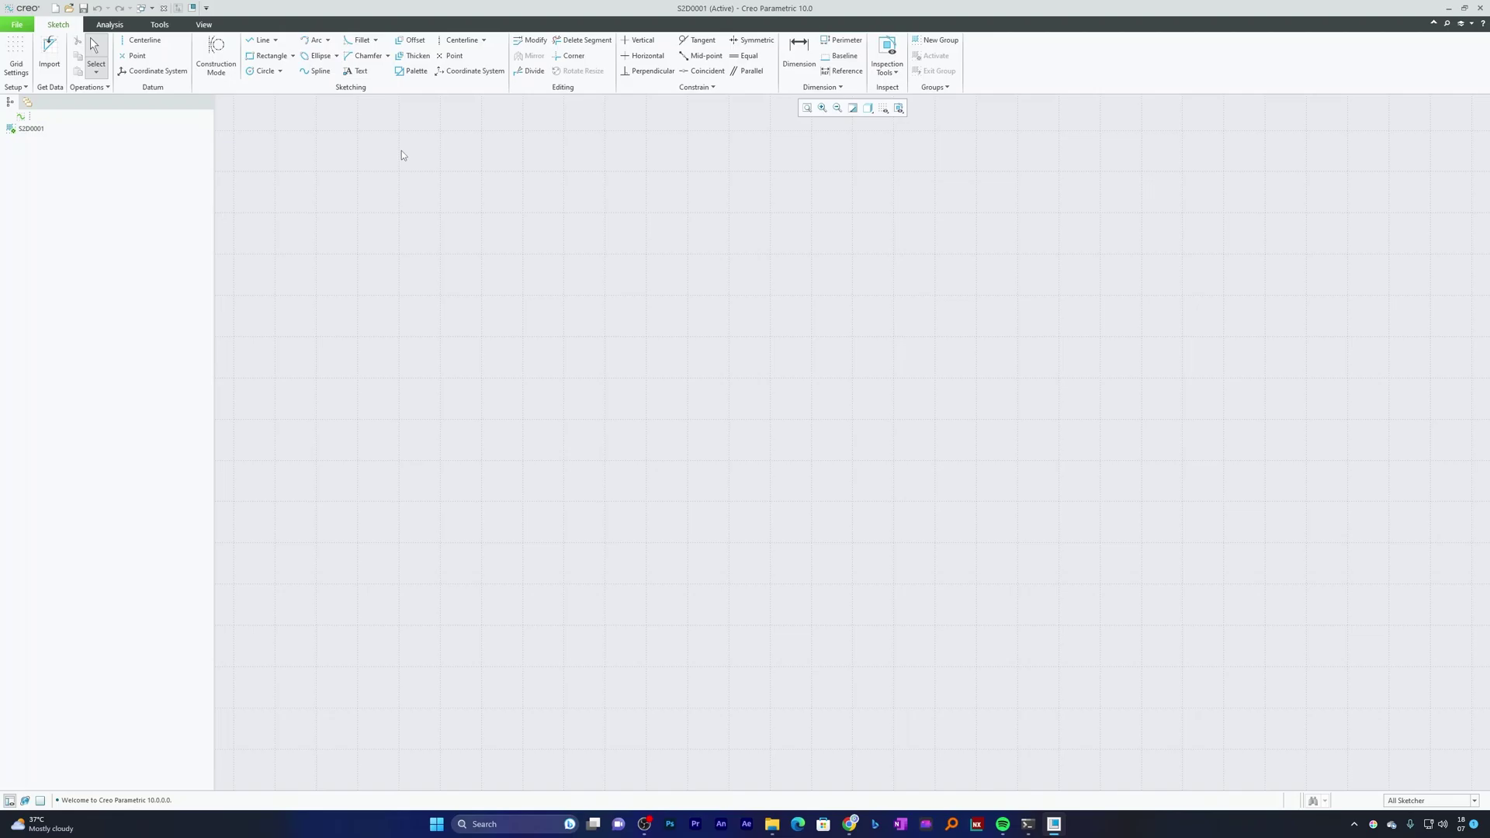
Close the empty sketch file and erase it from the session
click(206, 25)
click(267, 50)
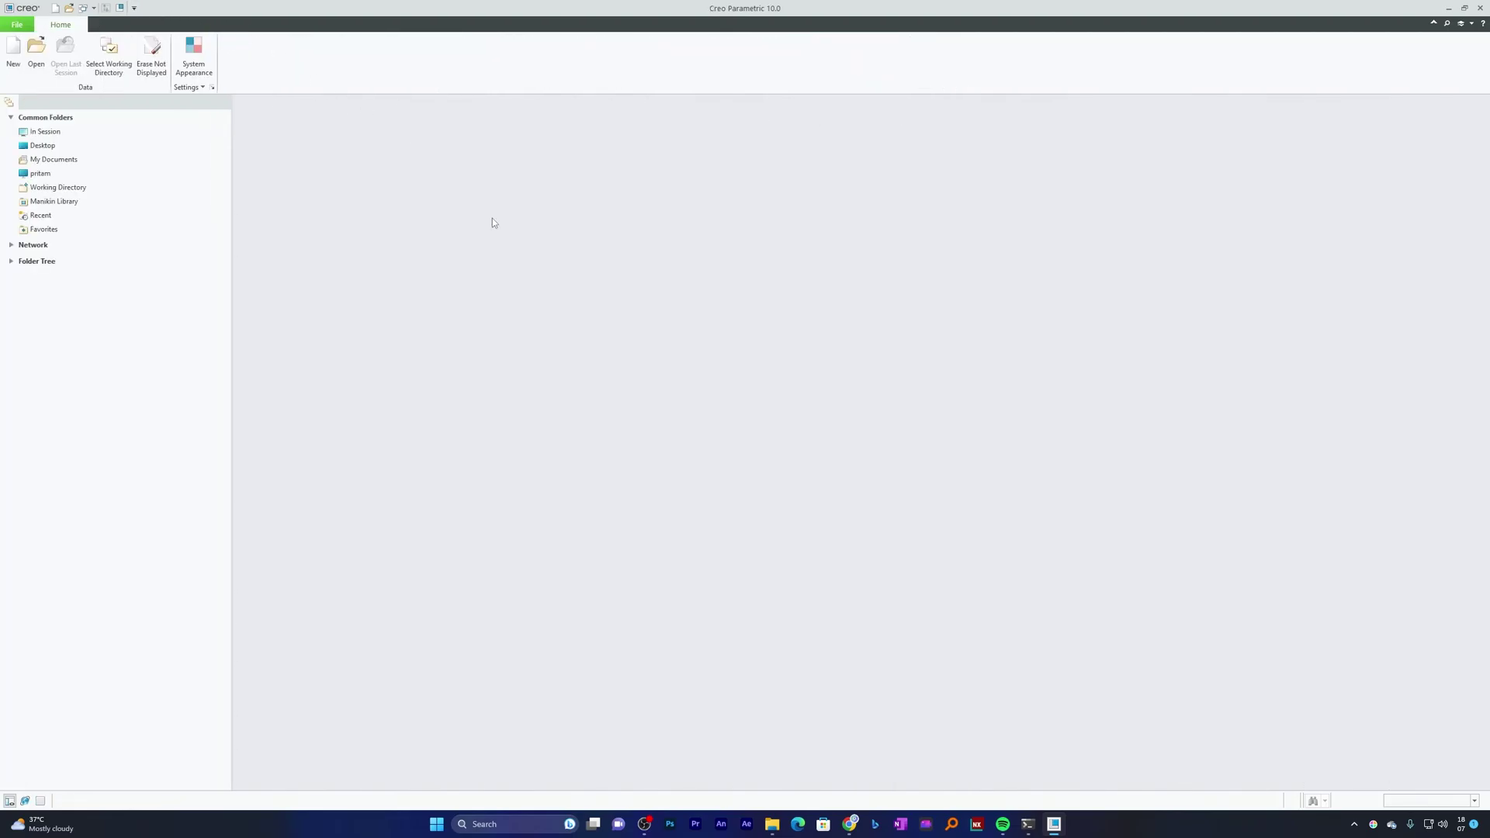
click(152, 51)
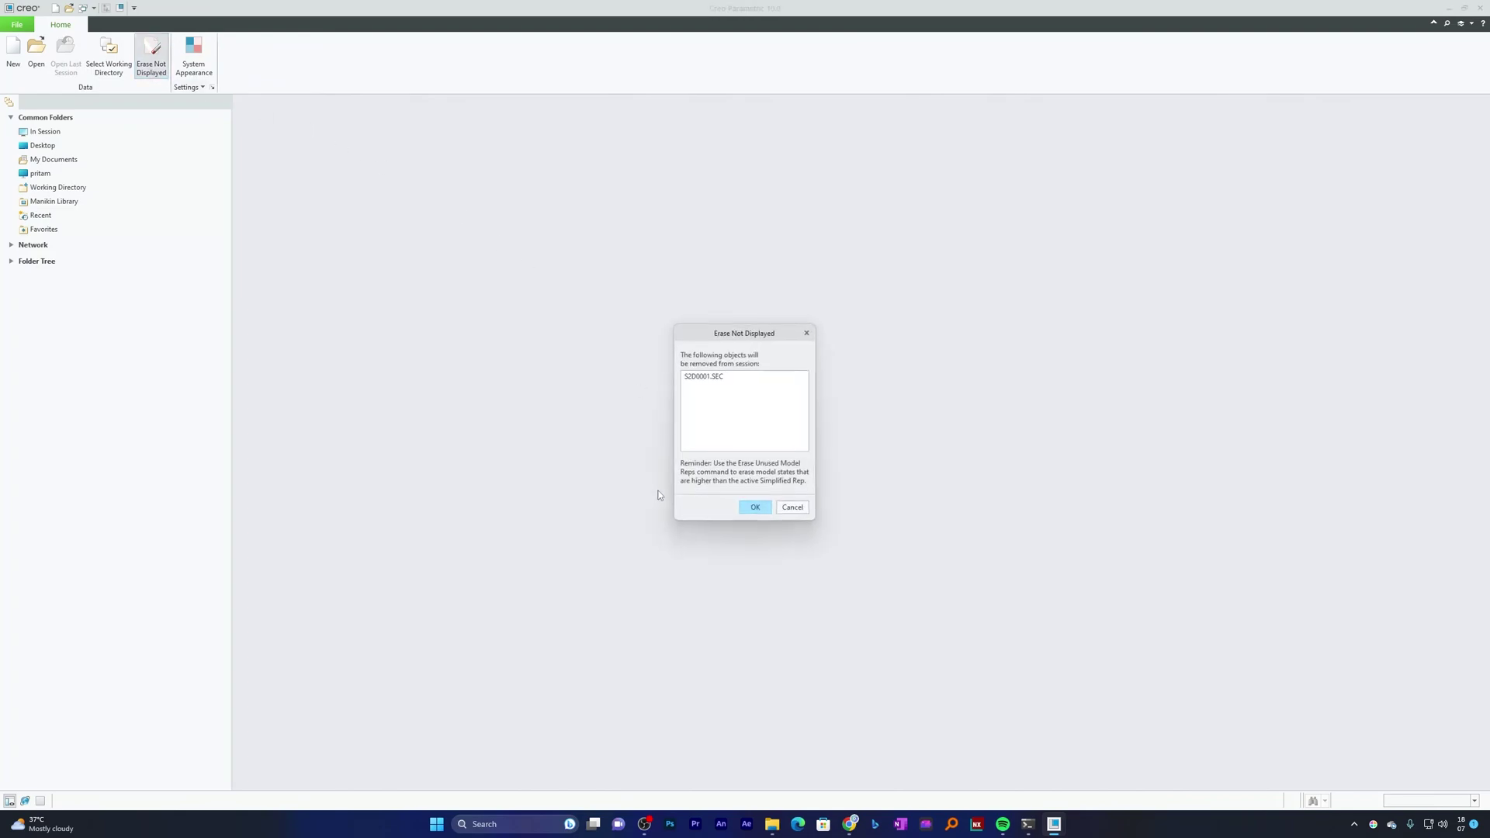
click(747, 501)
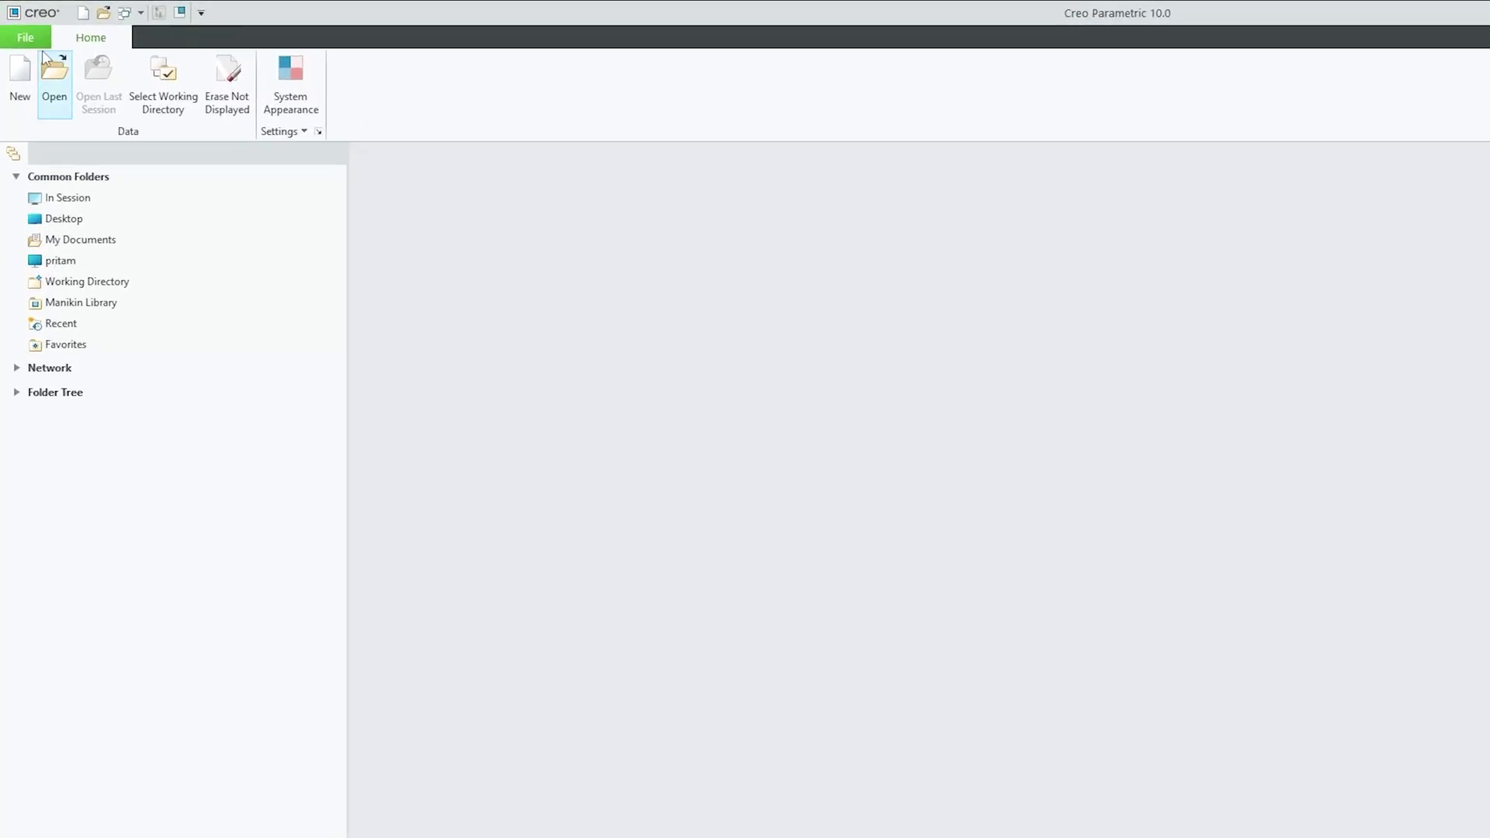
Try to create a new solid part named "My First Class" with the default template
click(21, 78)
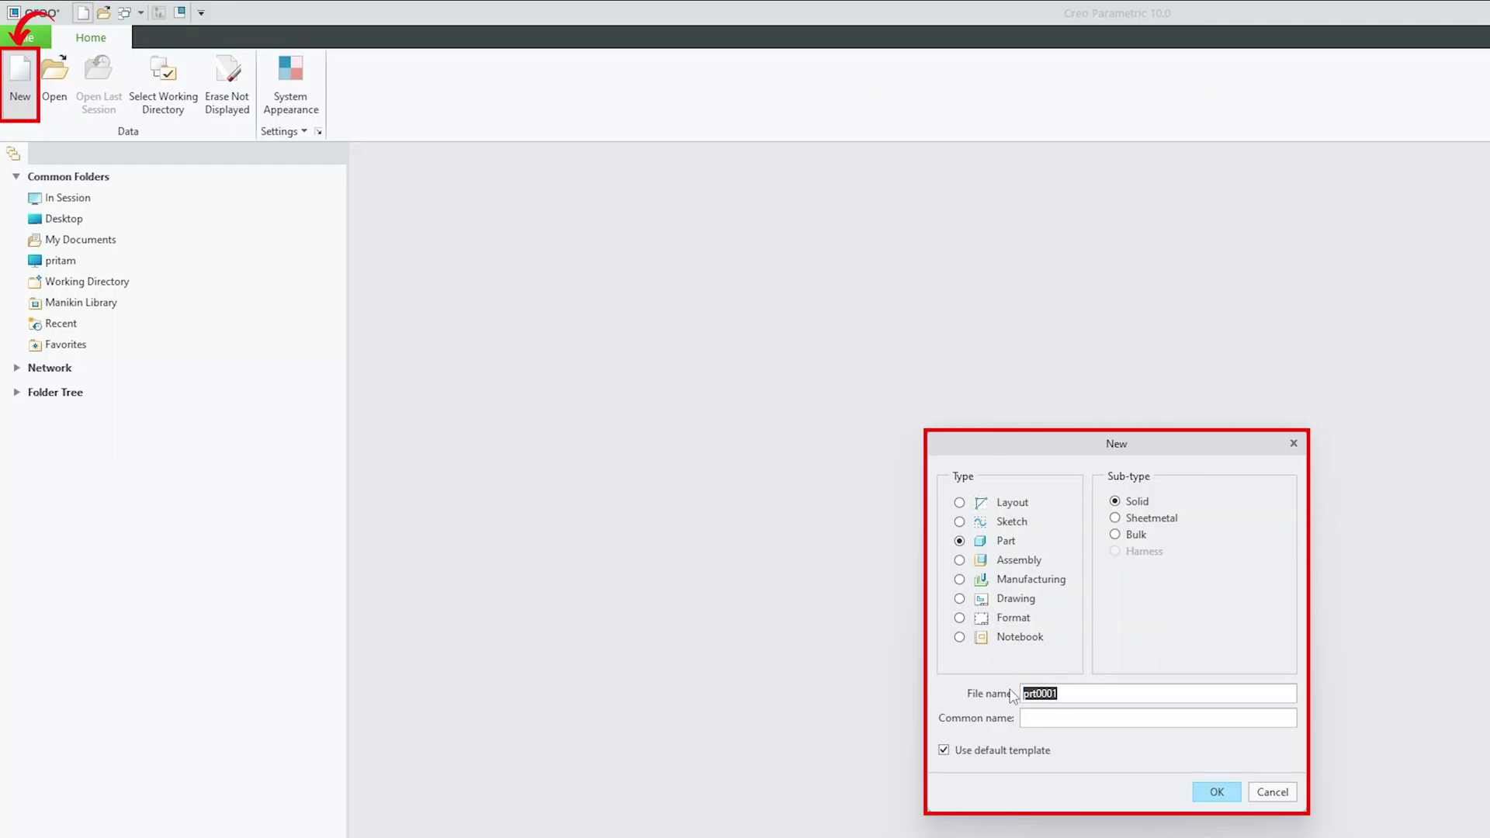
text(My Firsh)
key(BackSpace)
text(t Class)
click(1216, 791)
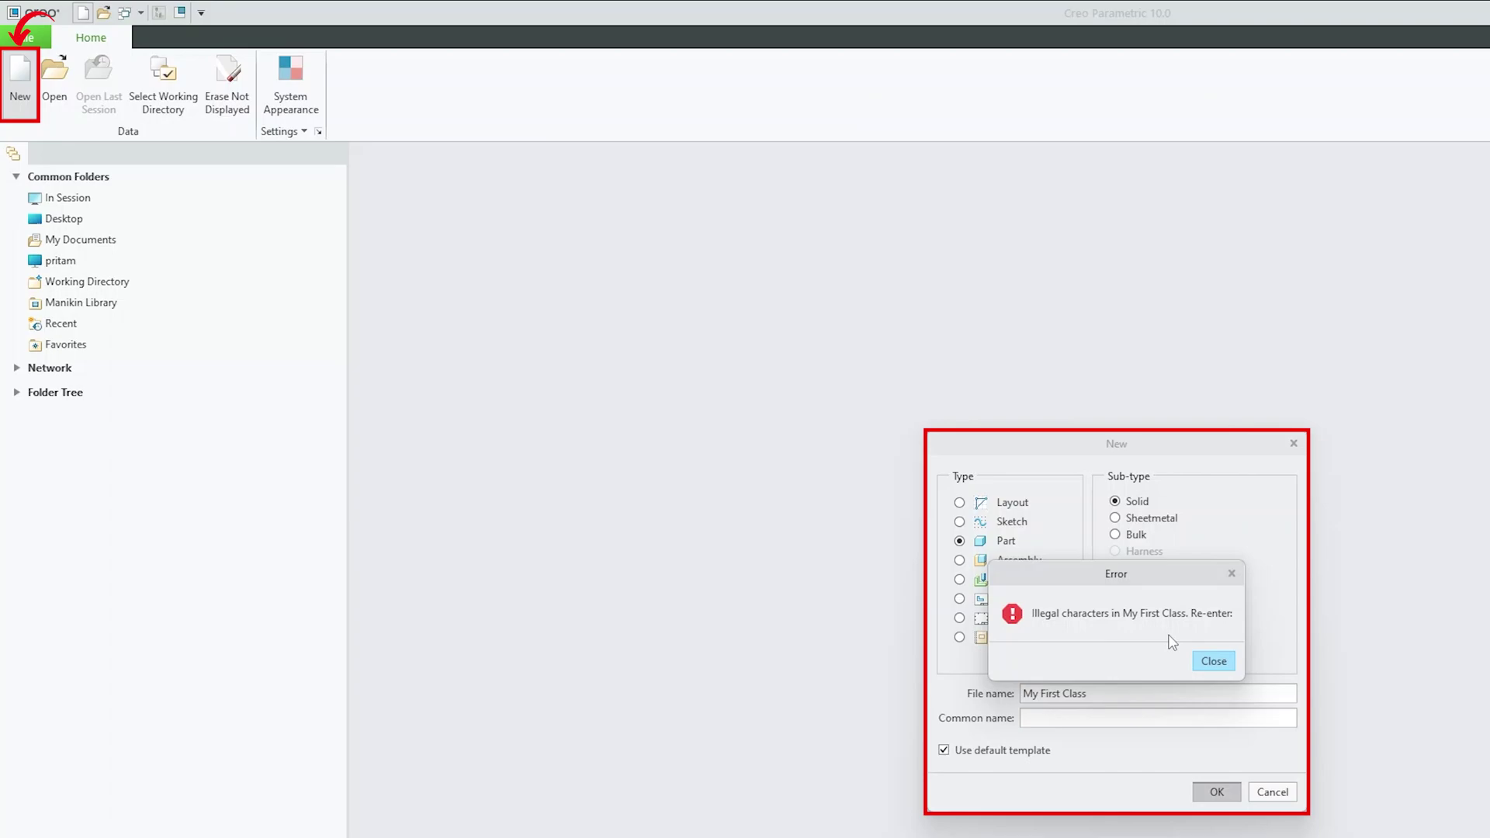
click(1214, 662)
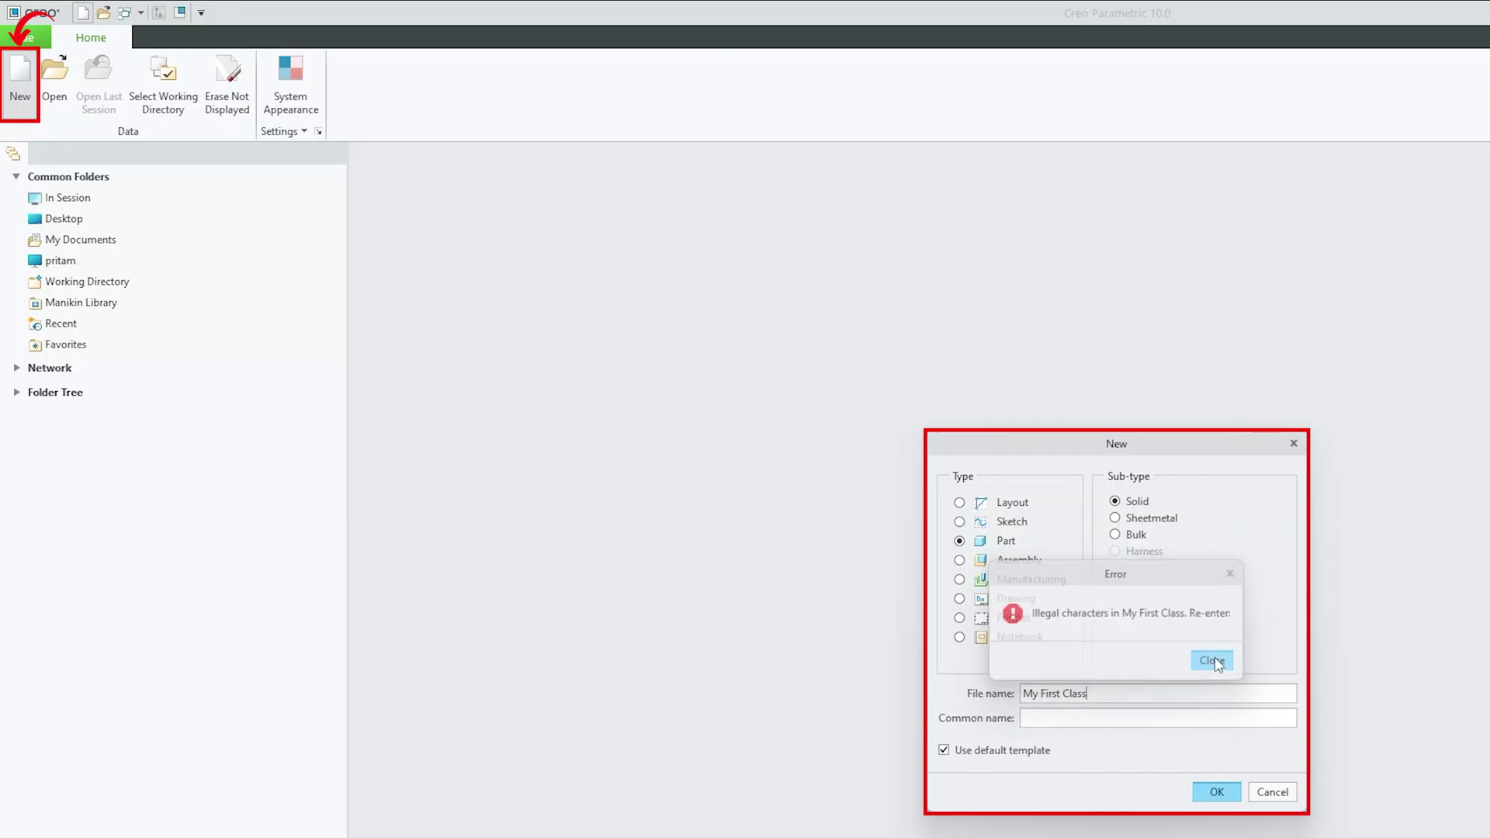
Correct the file name to My_First-Class, without spaces, and create the solid part with the default template
click(1041, 693)
key(BackSpace)
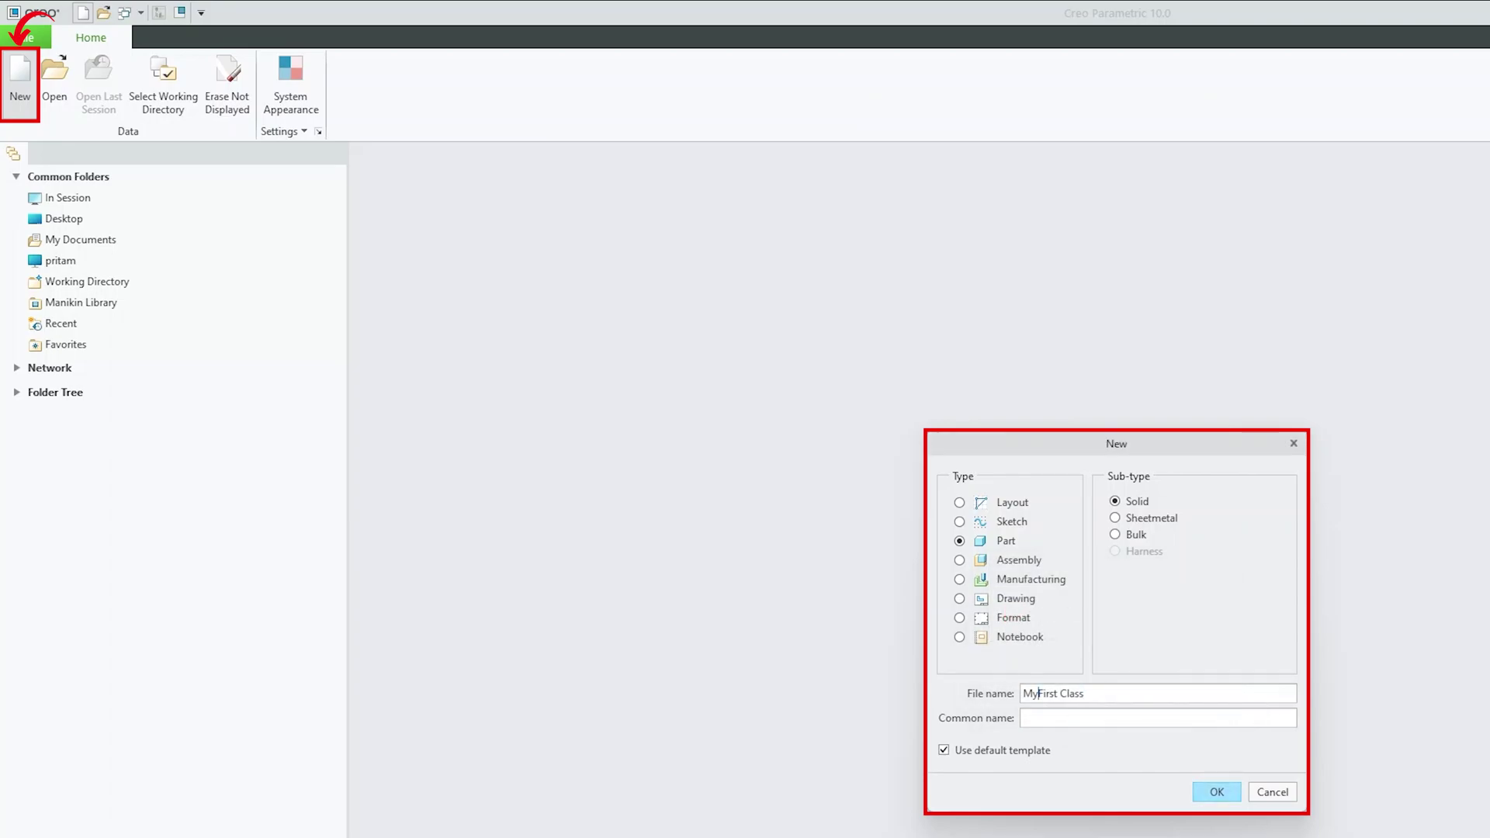
text(_)
click(1062, 693)
key(BackSpace)
text(_)
key(BackSpace)
text(-)
click(1212, 788)
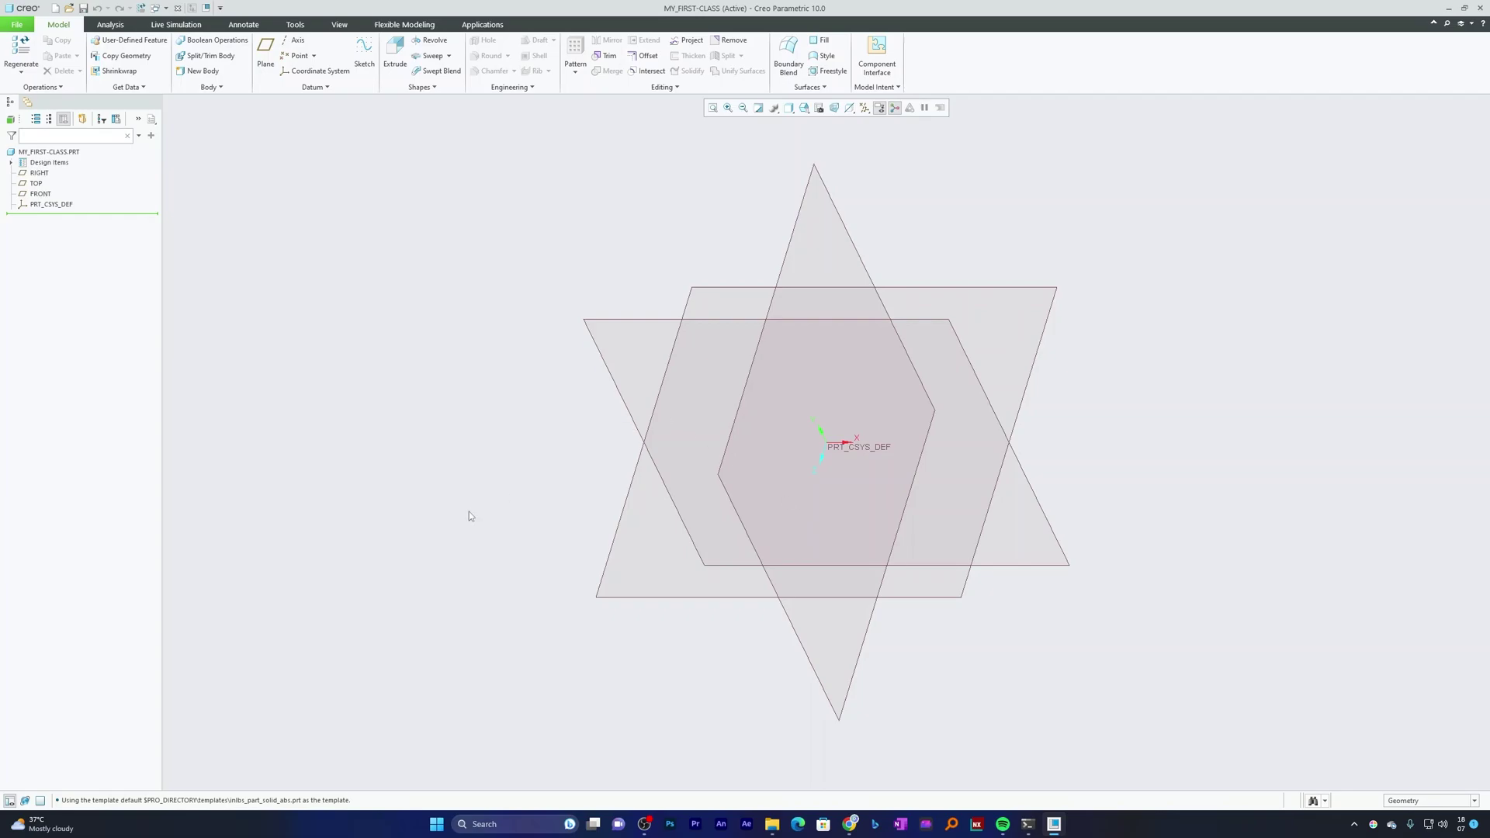
Start a new sketch and display the datum plane name tags in the model
click(365, 70)
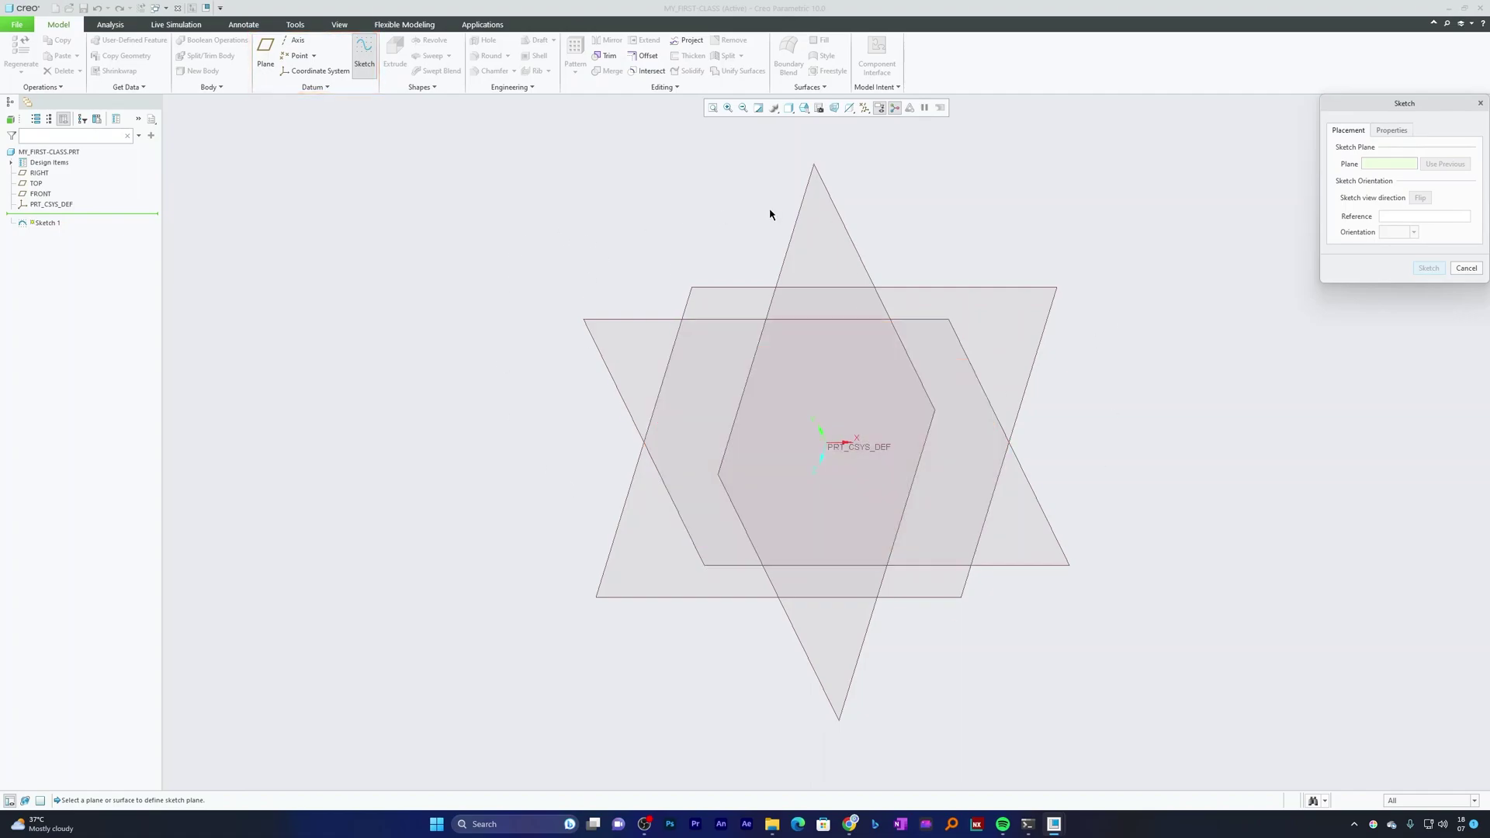
click(348, 26)
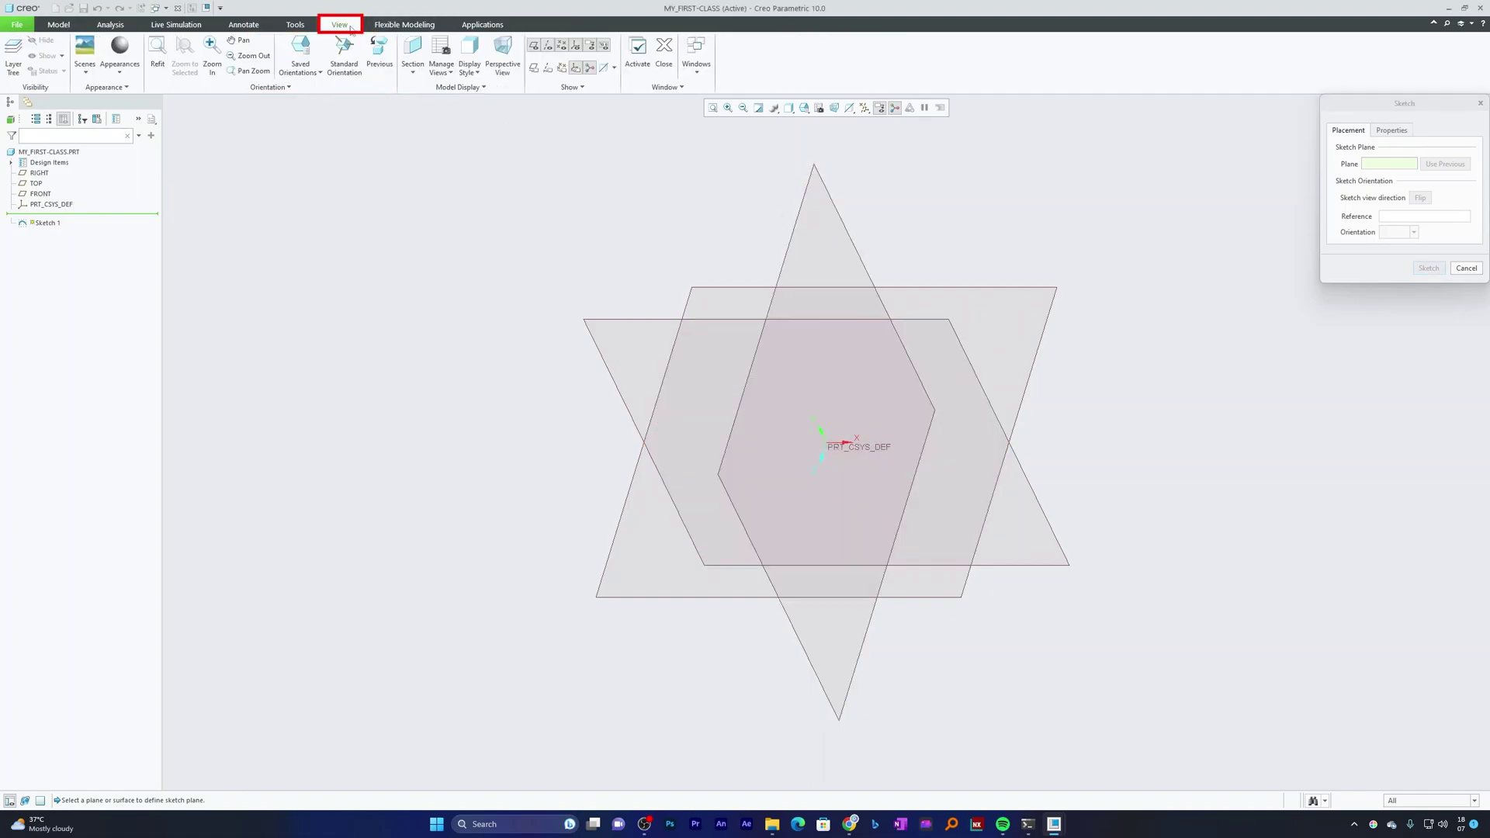
click(534, 68)
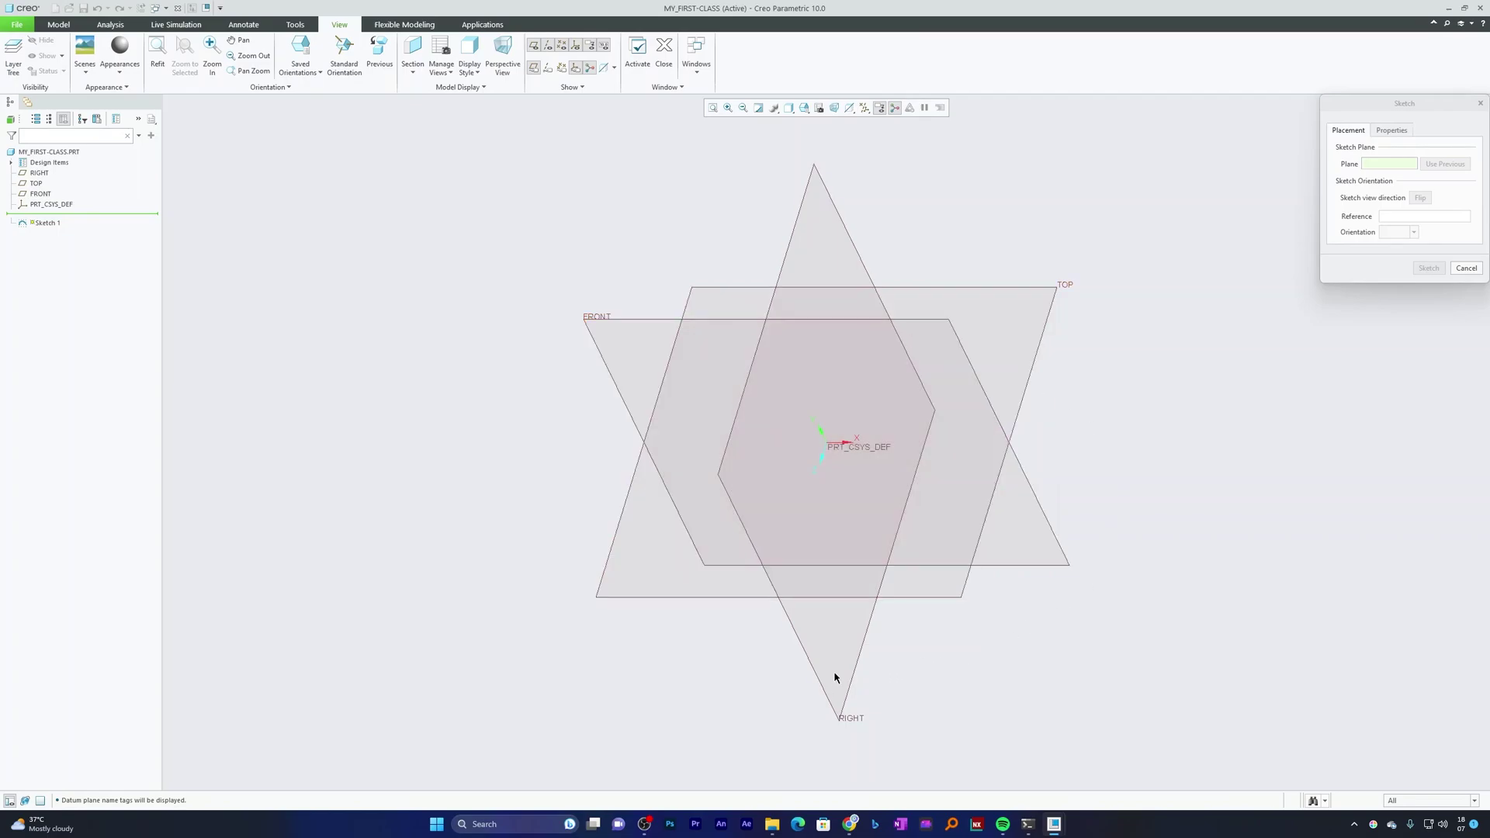
Place the sketch on the FRONT datum plane with the RIGHT plane as its right orientation reference, and enter the sketch
click(604, 317)
click(524, 276)
click(599, 321)
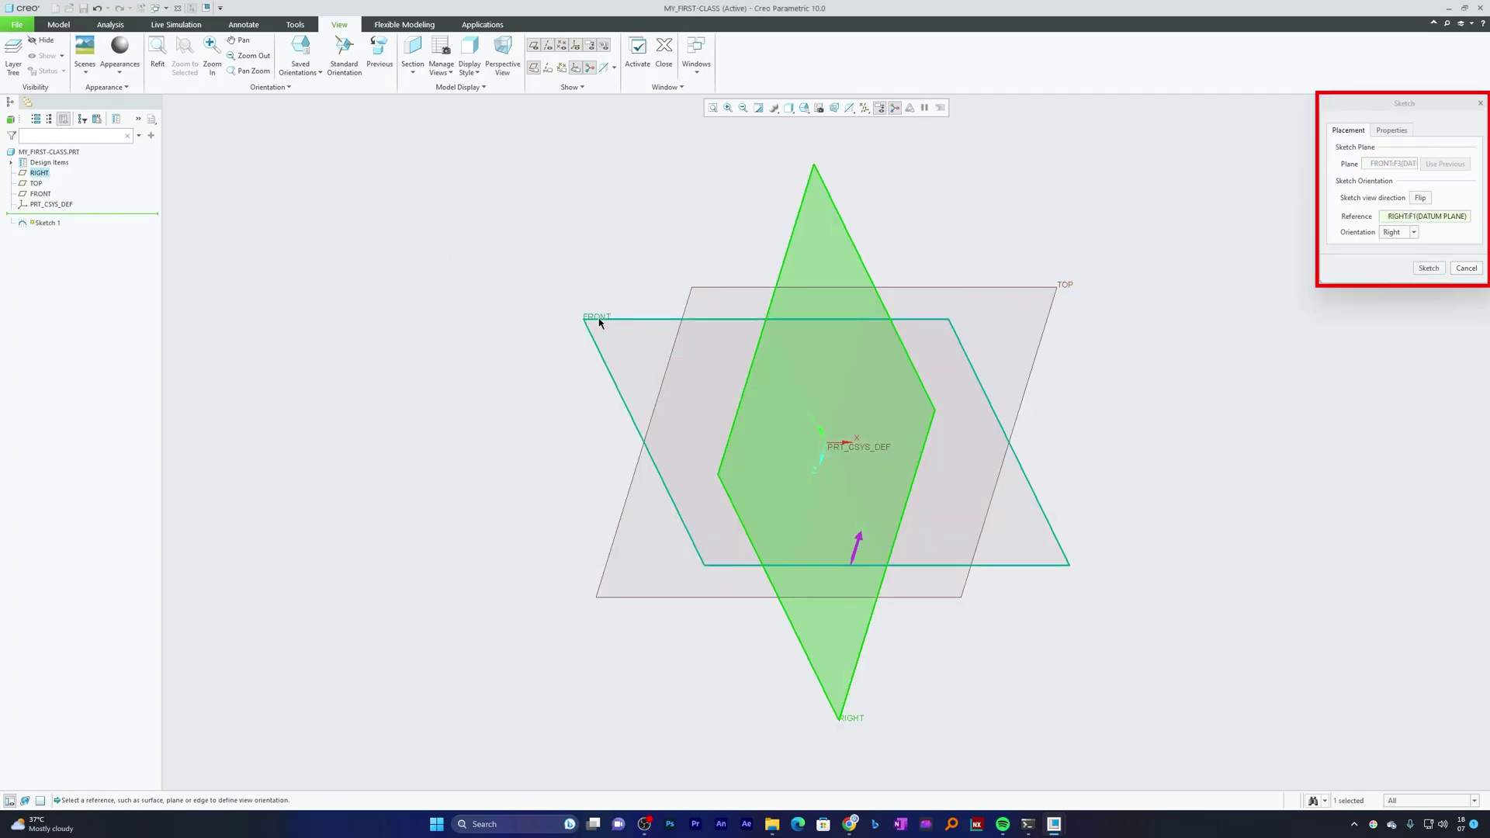
click(1428, 268)
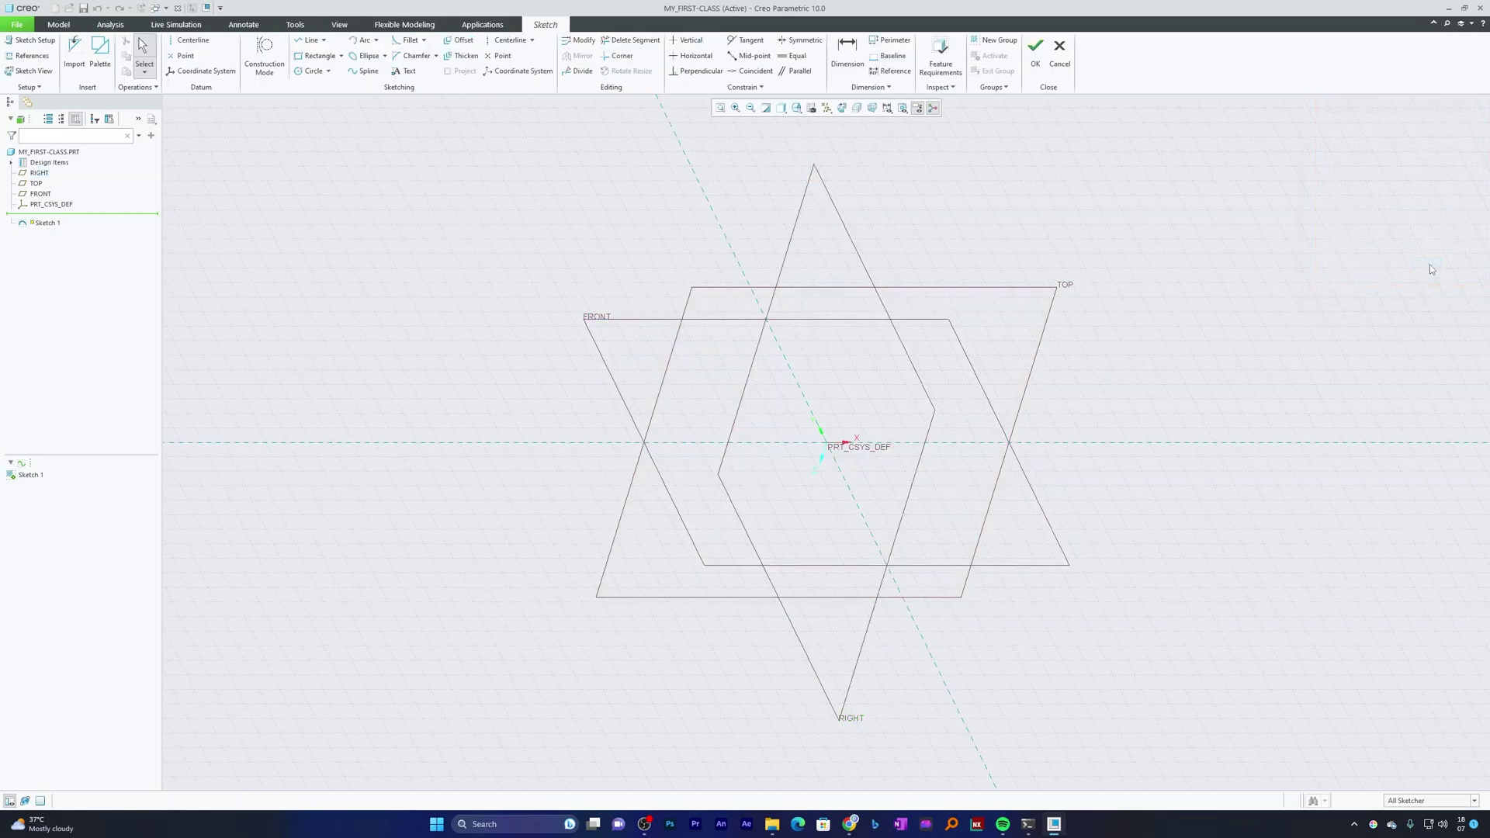
Orbit the model to inspect the datum planes and orient the view square to the sketch plane
mouse_move(1161, 190)
middle_down()
mouse_move(1137, 259)
mouse_move(1197, 200)
mouse_move(1098, 214)
middle_up()
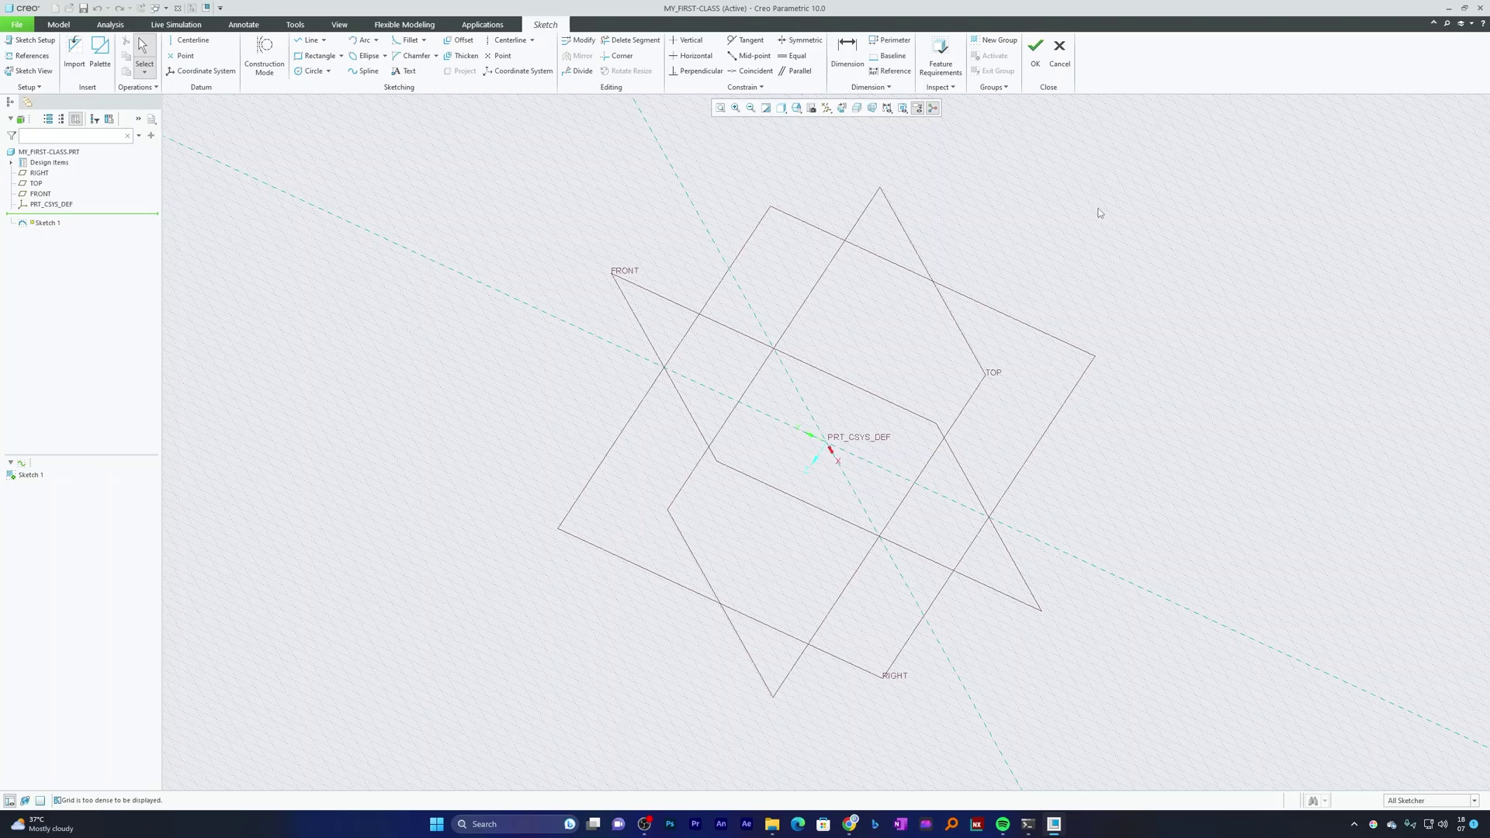
middle_drag(1101, 212, 1091, 220)
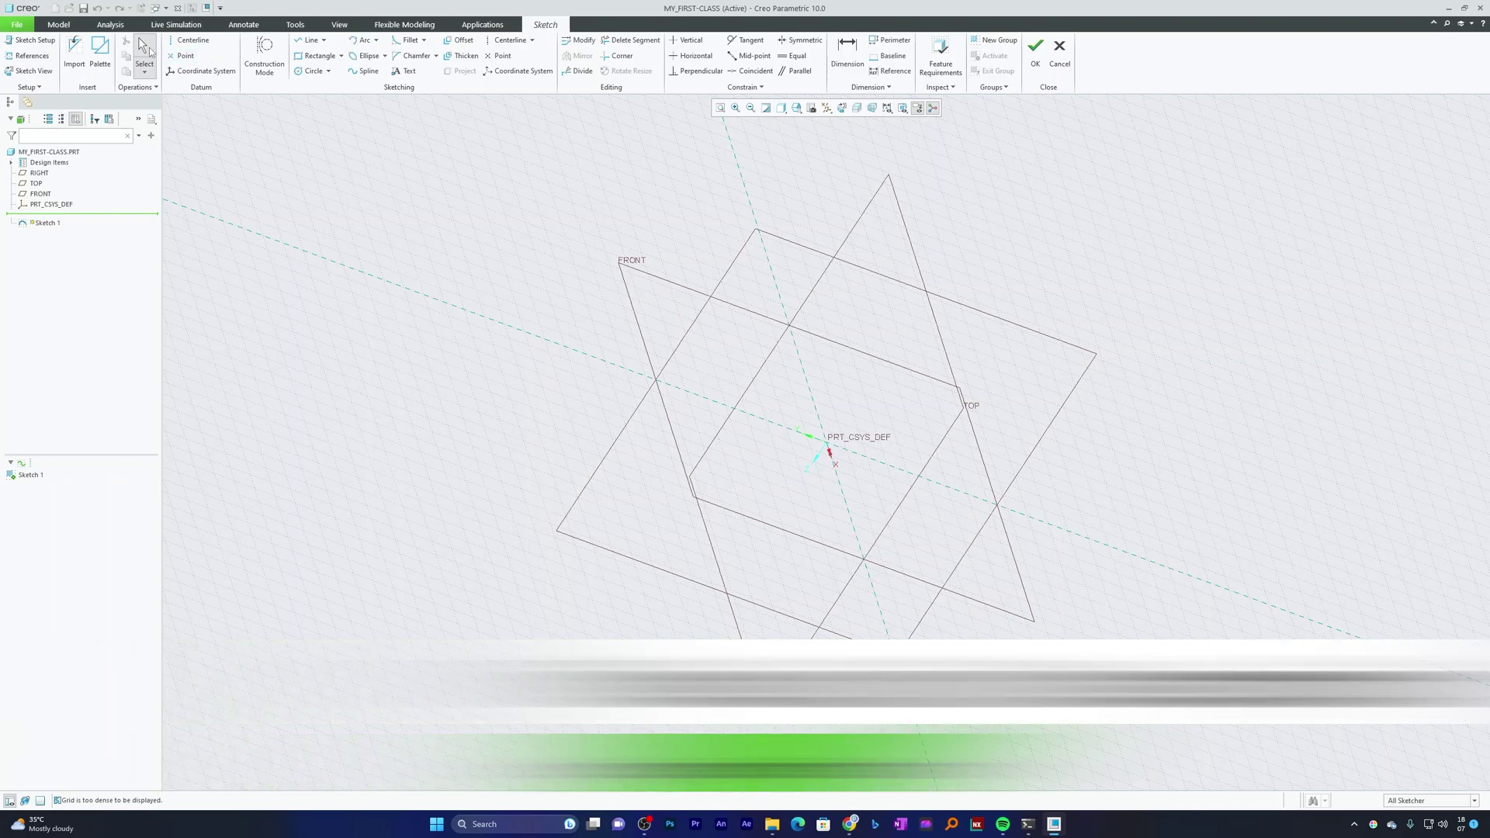
click(28, 72)
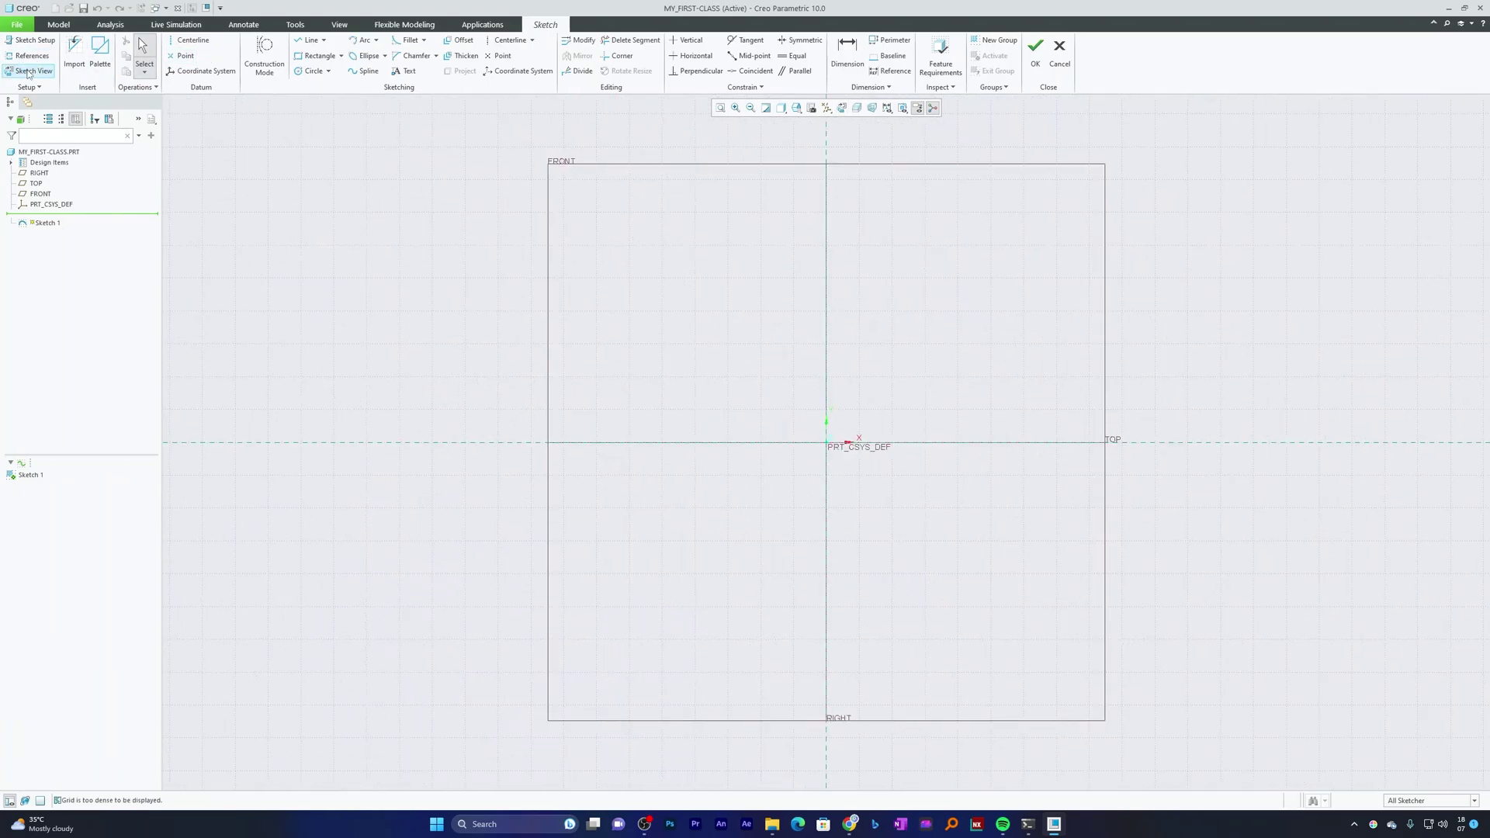
middle_drag(662, 233, 635, 239)
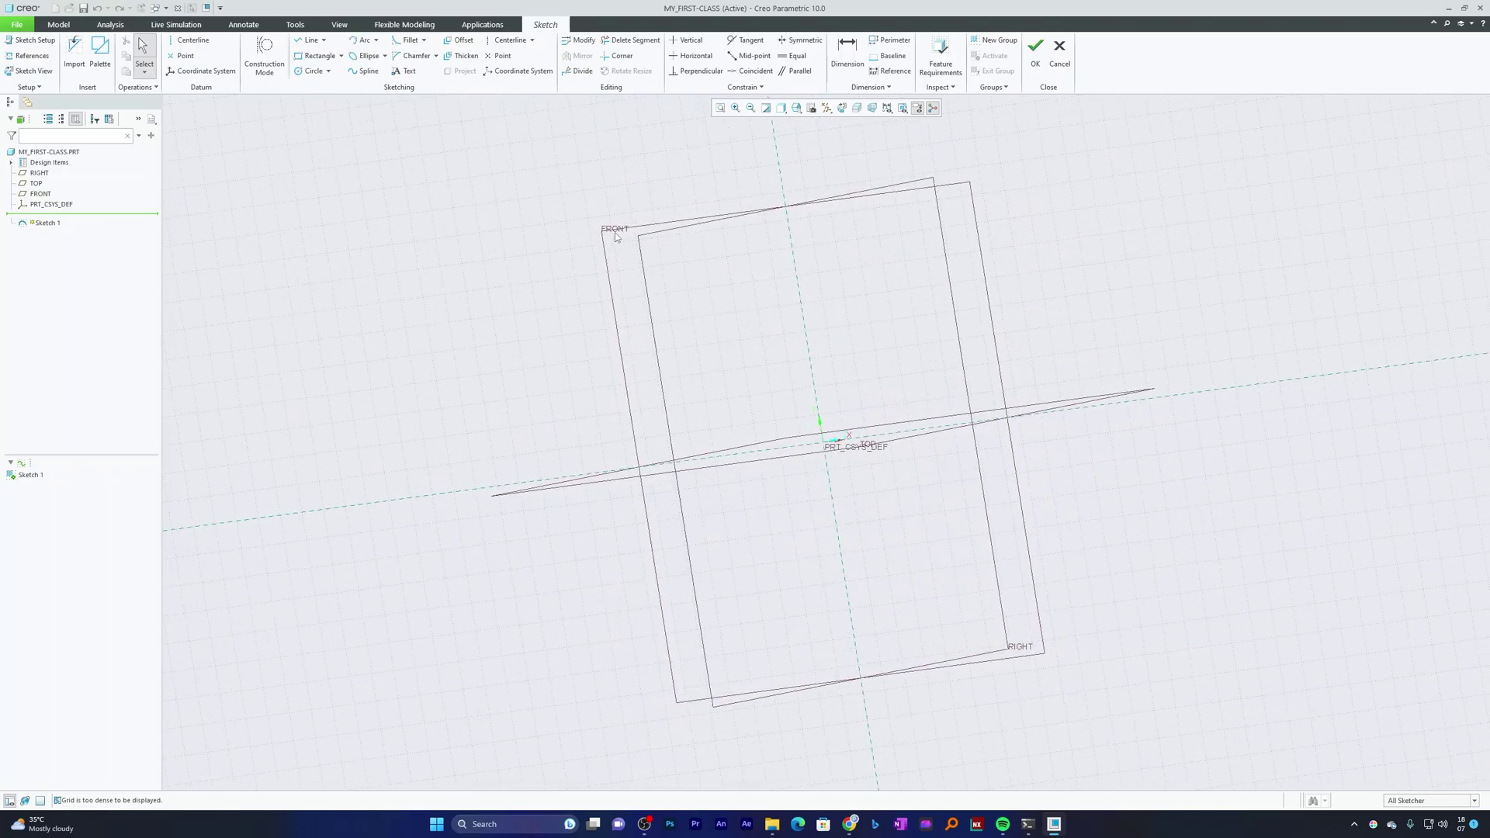
click(29, 70)
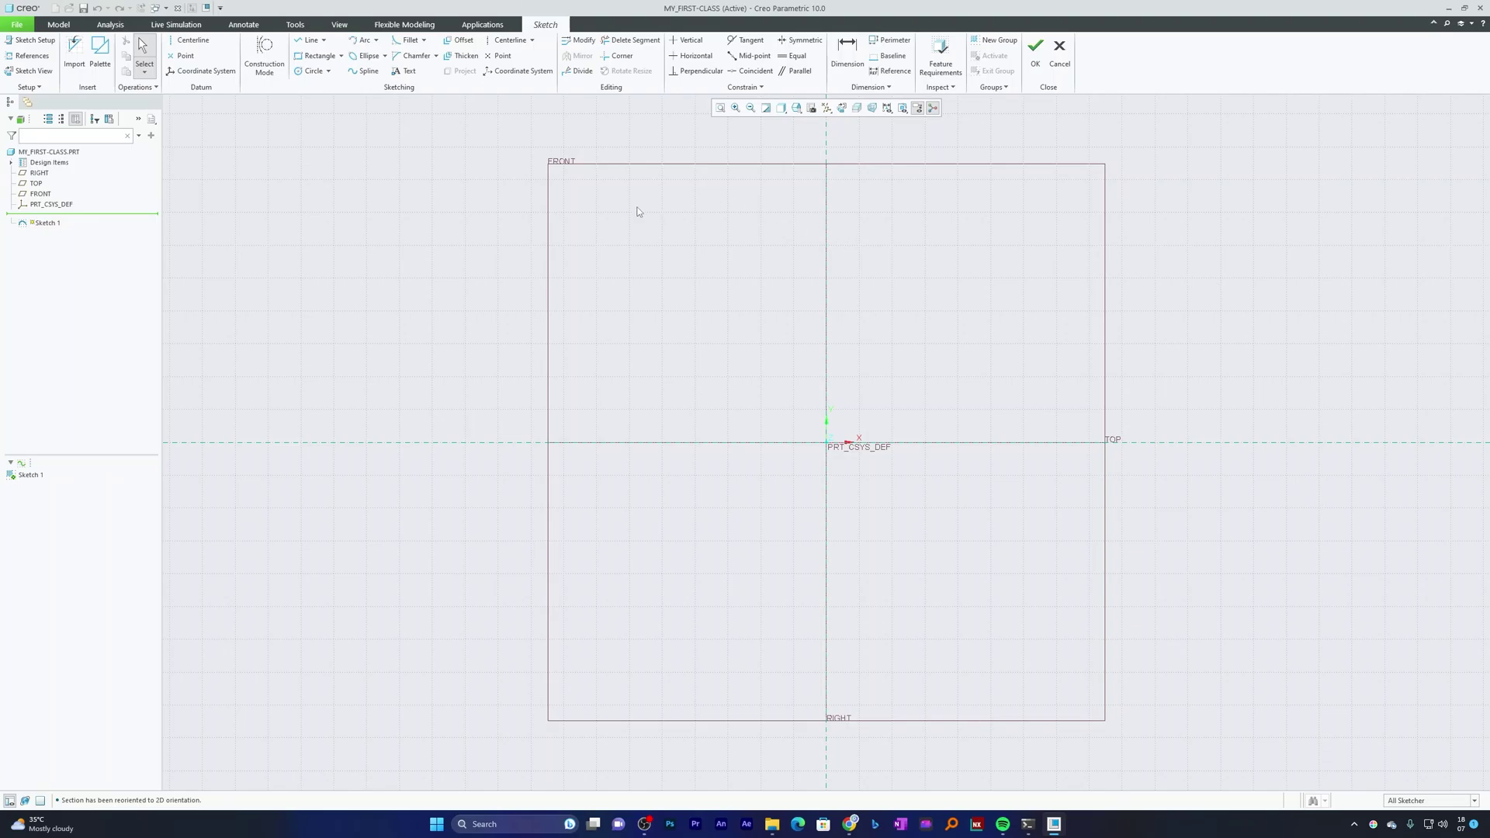
Sketch a line from about 195 left and 41 above the origin, rising at about 22° to about 202 right of it
click(311, 40)
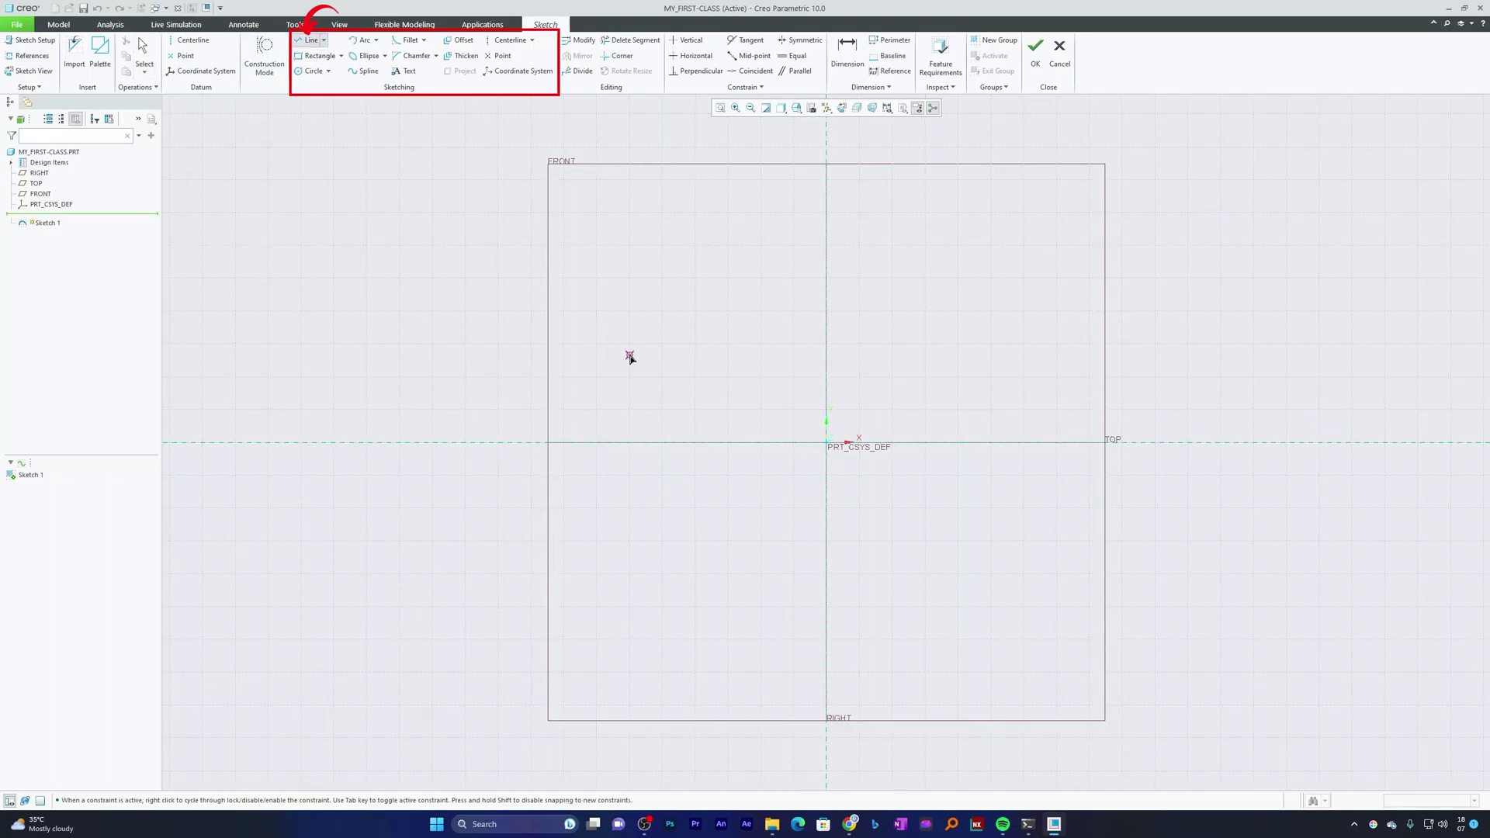
click(612, 397)
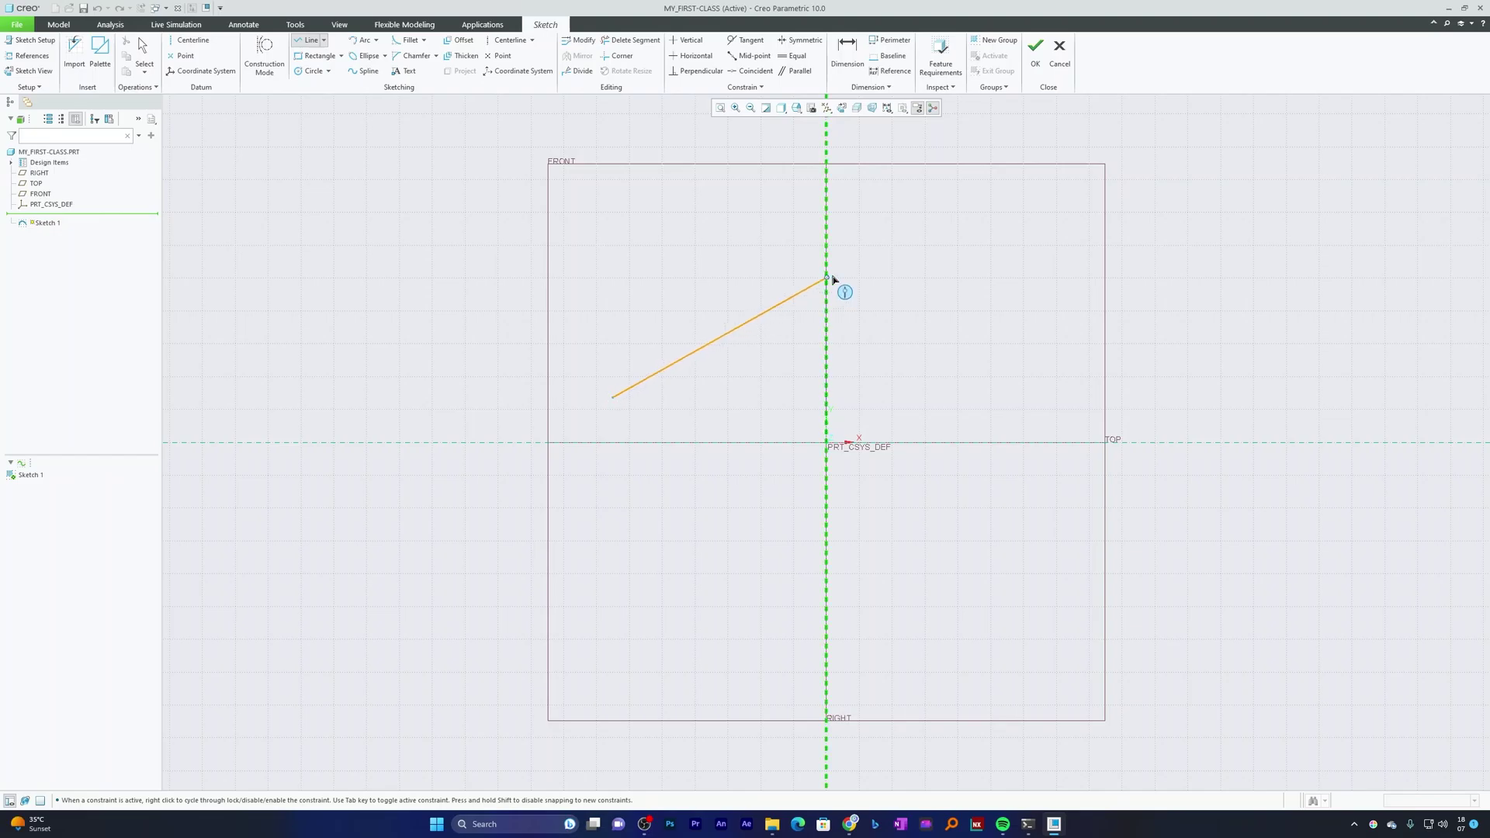
click(1048, 220)
middle_click(1068, 290)
click(1048, 220)
middle_click(1078, 101)
Sketch two lines from the slanted line's ends, reaching about 66 above the horizontal reference on the right and 178 on the left
click(1048, 220)
click(1170, 370)
middle_click(1291, 305)
click(565, 248)
click(612, 397)
middle_click(701, 267)
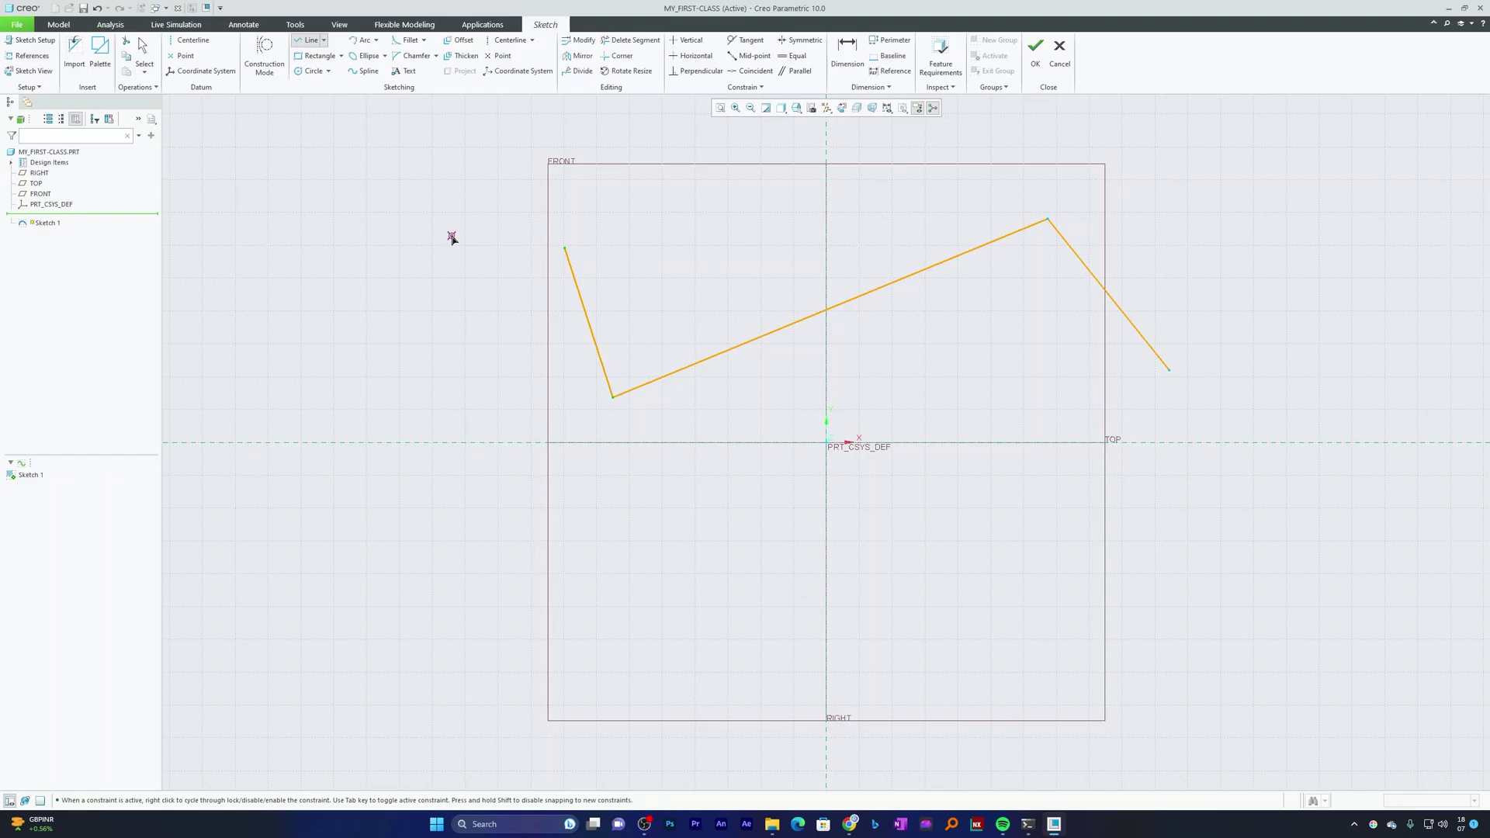
key(ctrl+a)
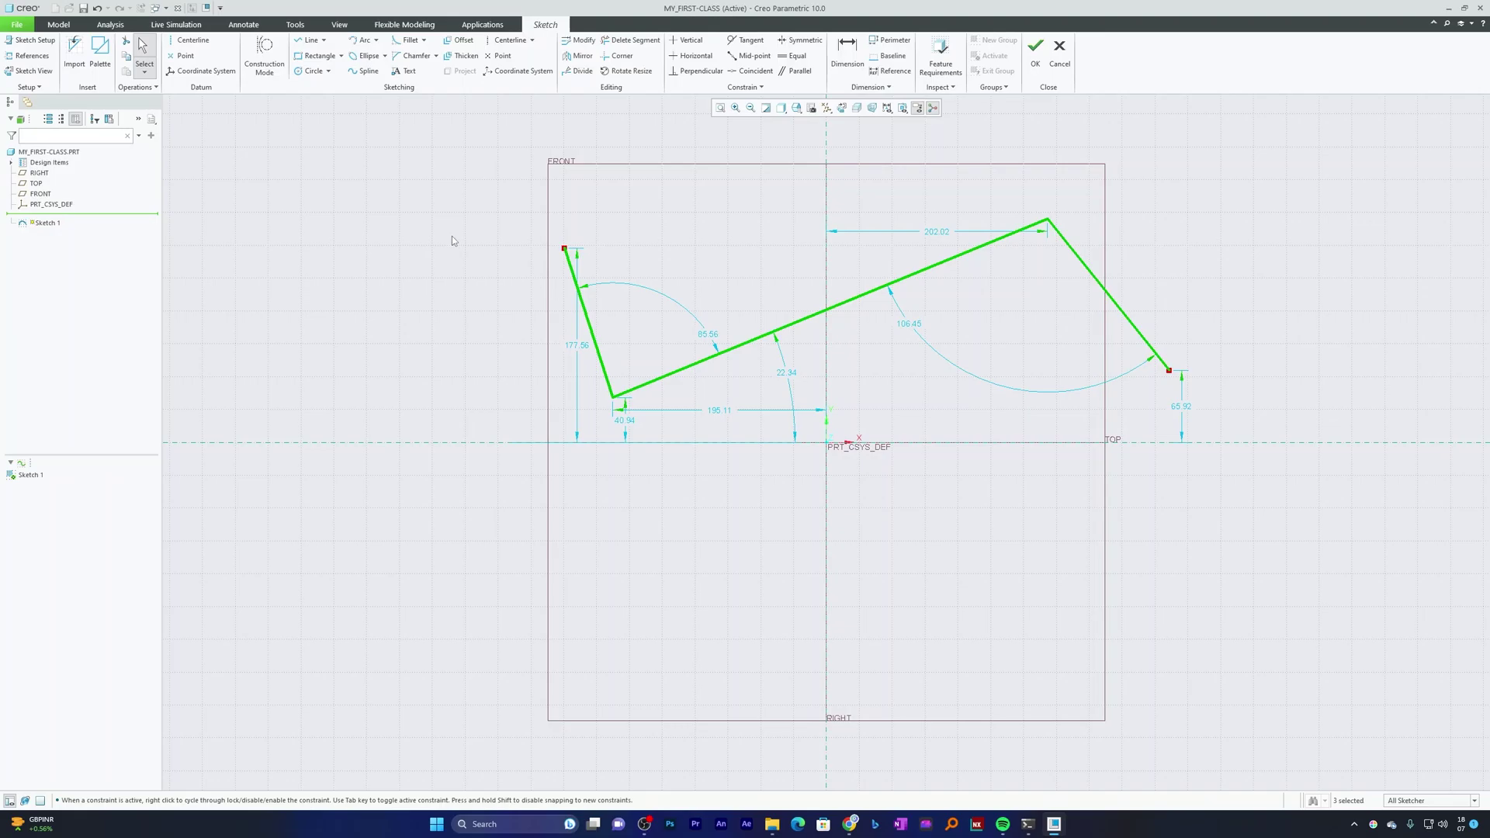
click(452, 241)
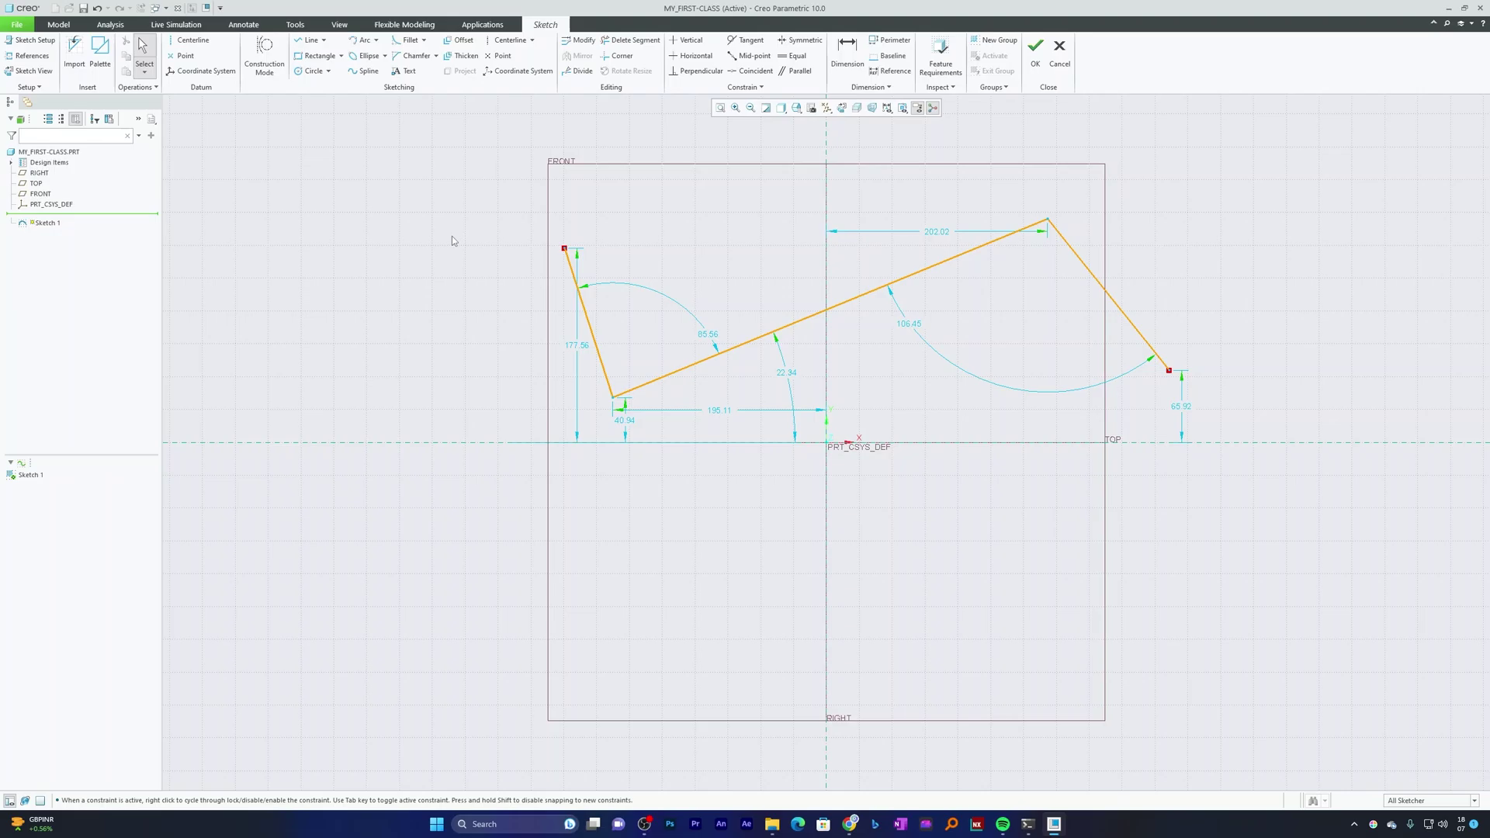
Reposition the 177.56 and 195.11 dimensions and the three angle dimensions clear of the sketched lines
drag(574, 345, 494, 341)
drag(708, 333, 698, 289)
drag(712, 412, 705, 507)
drag(914, 329, 992, 375)
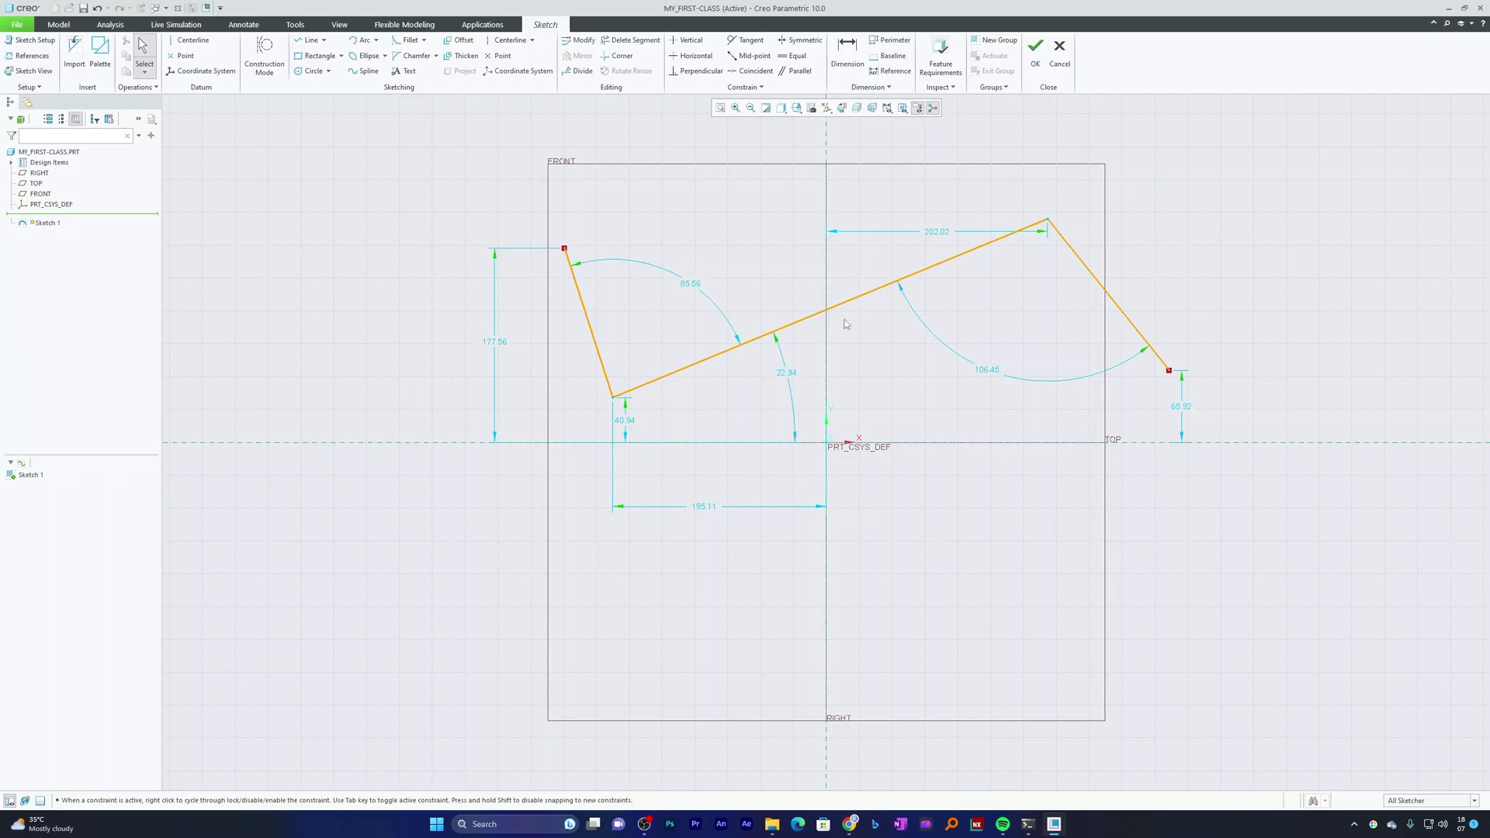
drag(796, 379, 803, 387)
Turn off the grid display in the sketch
shift+middle_drag(700, 161, 701, 186)
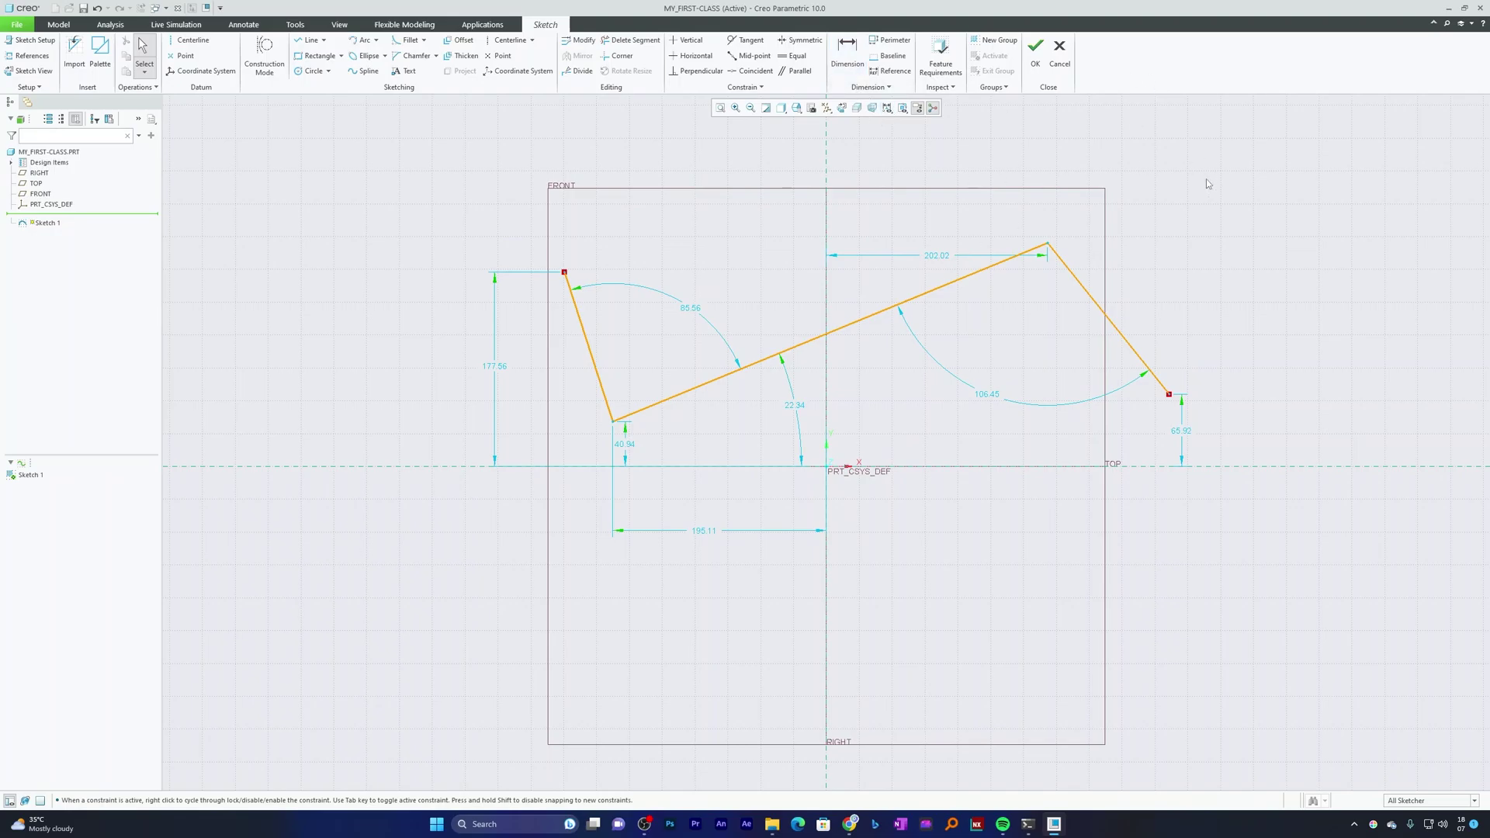
click(890, 109)
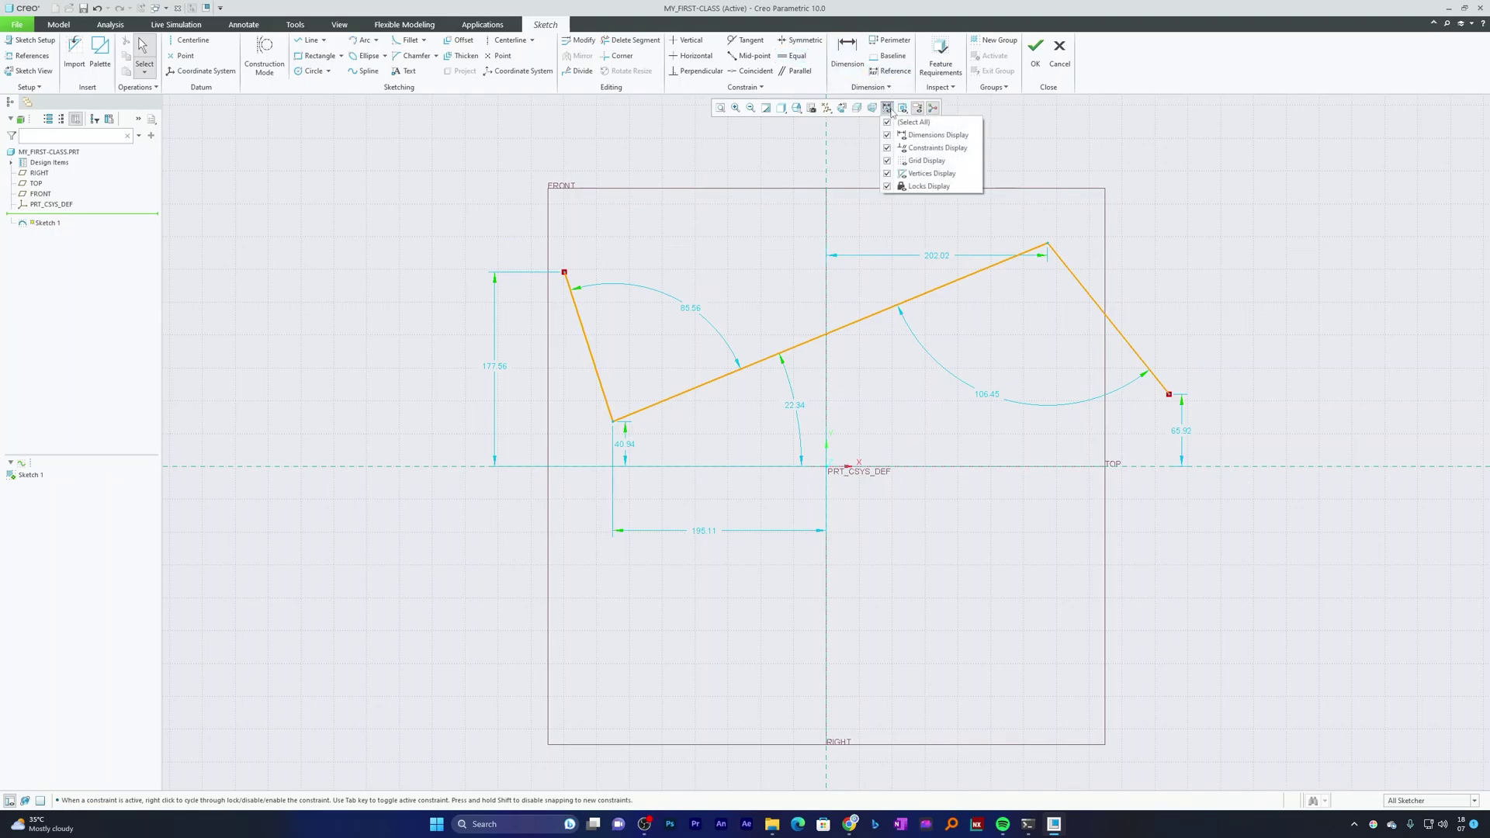
click(923, 161)
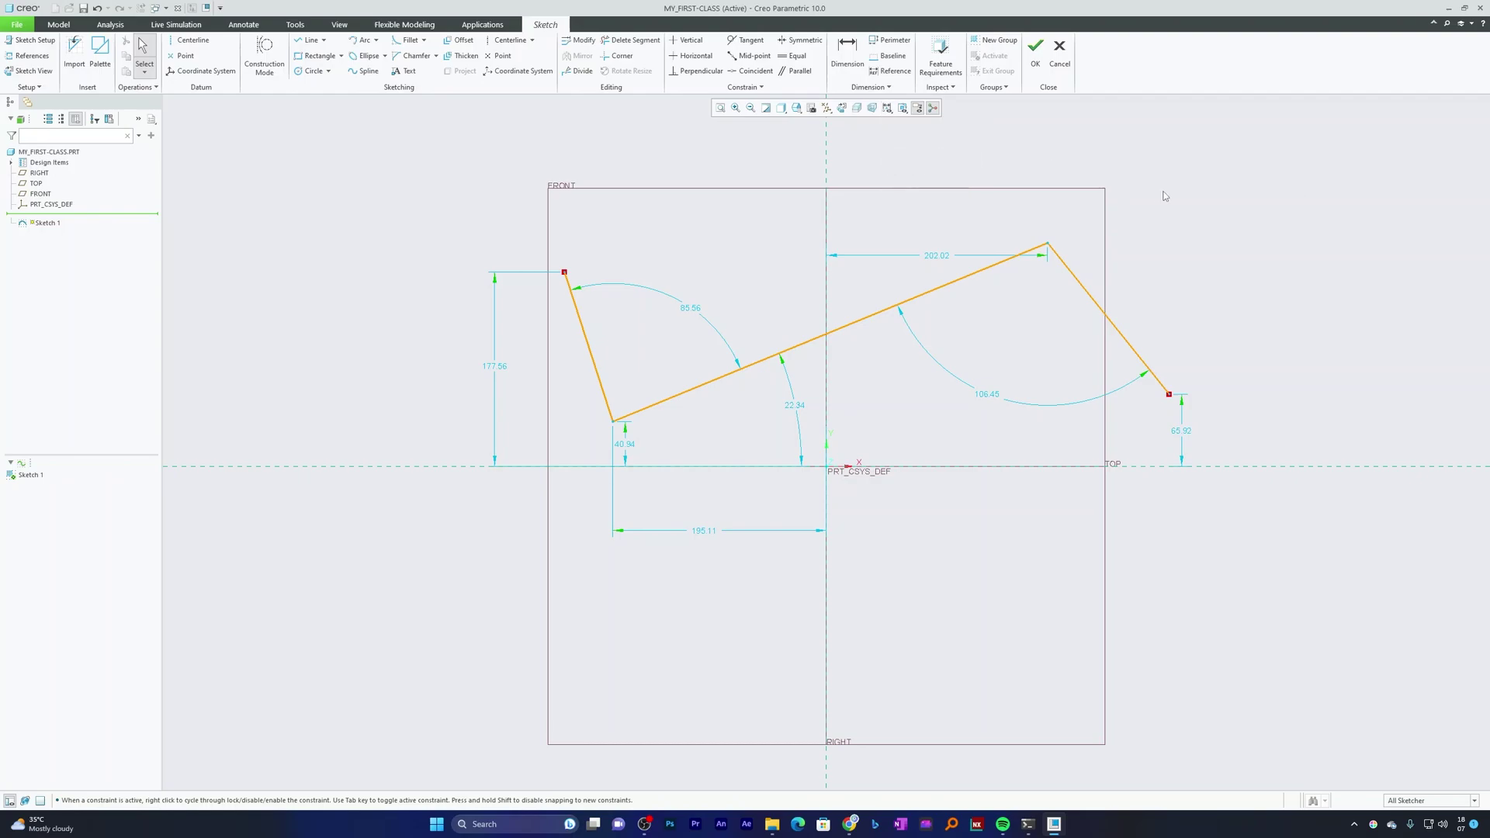
Set the height of the slanted line's lower endpoint above the horizontal reference to 0
scroll(1161, 196, up, 1)
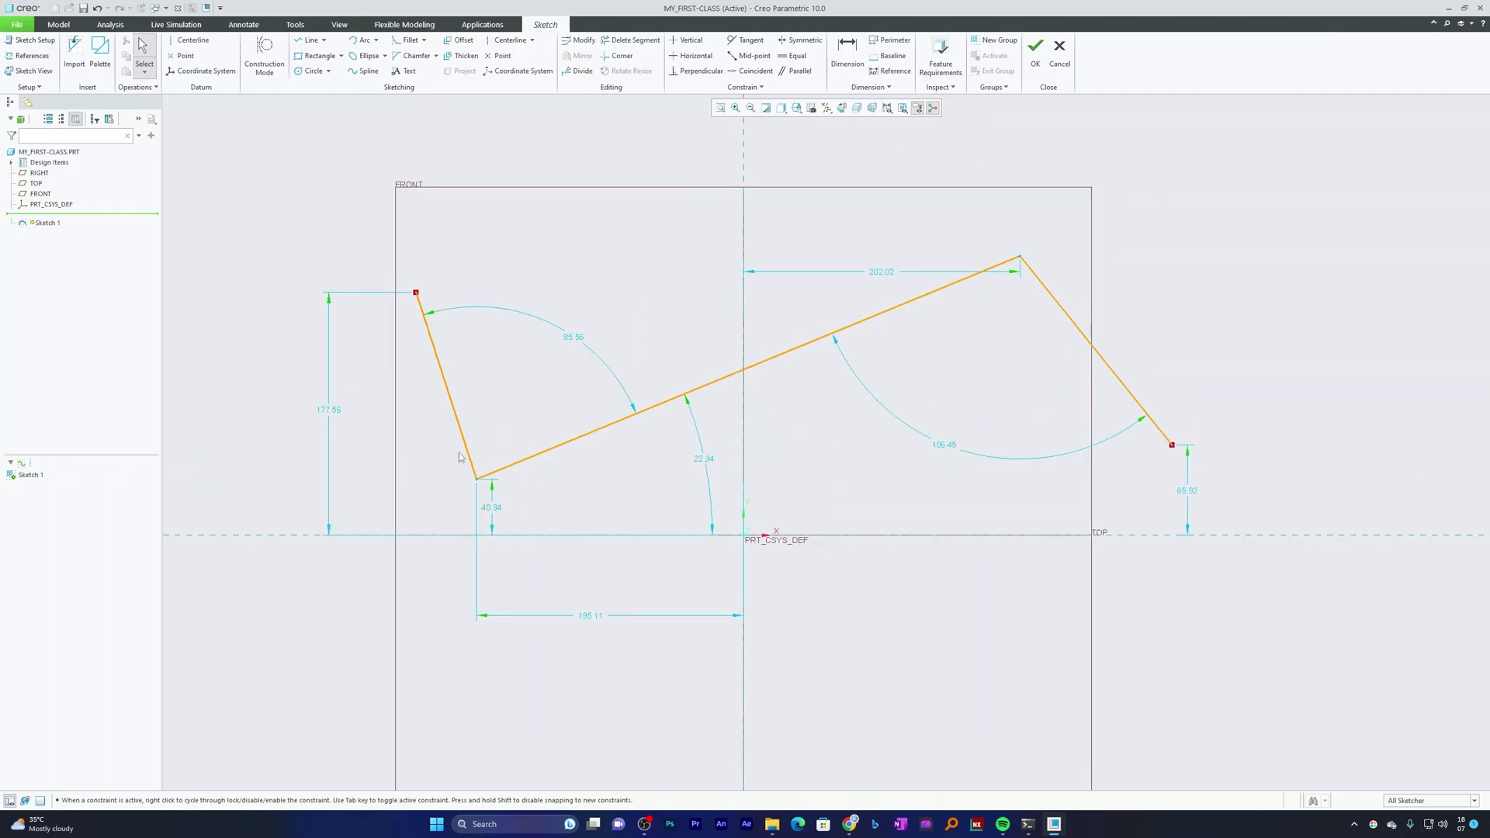
double_click(496, 509)
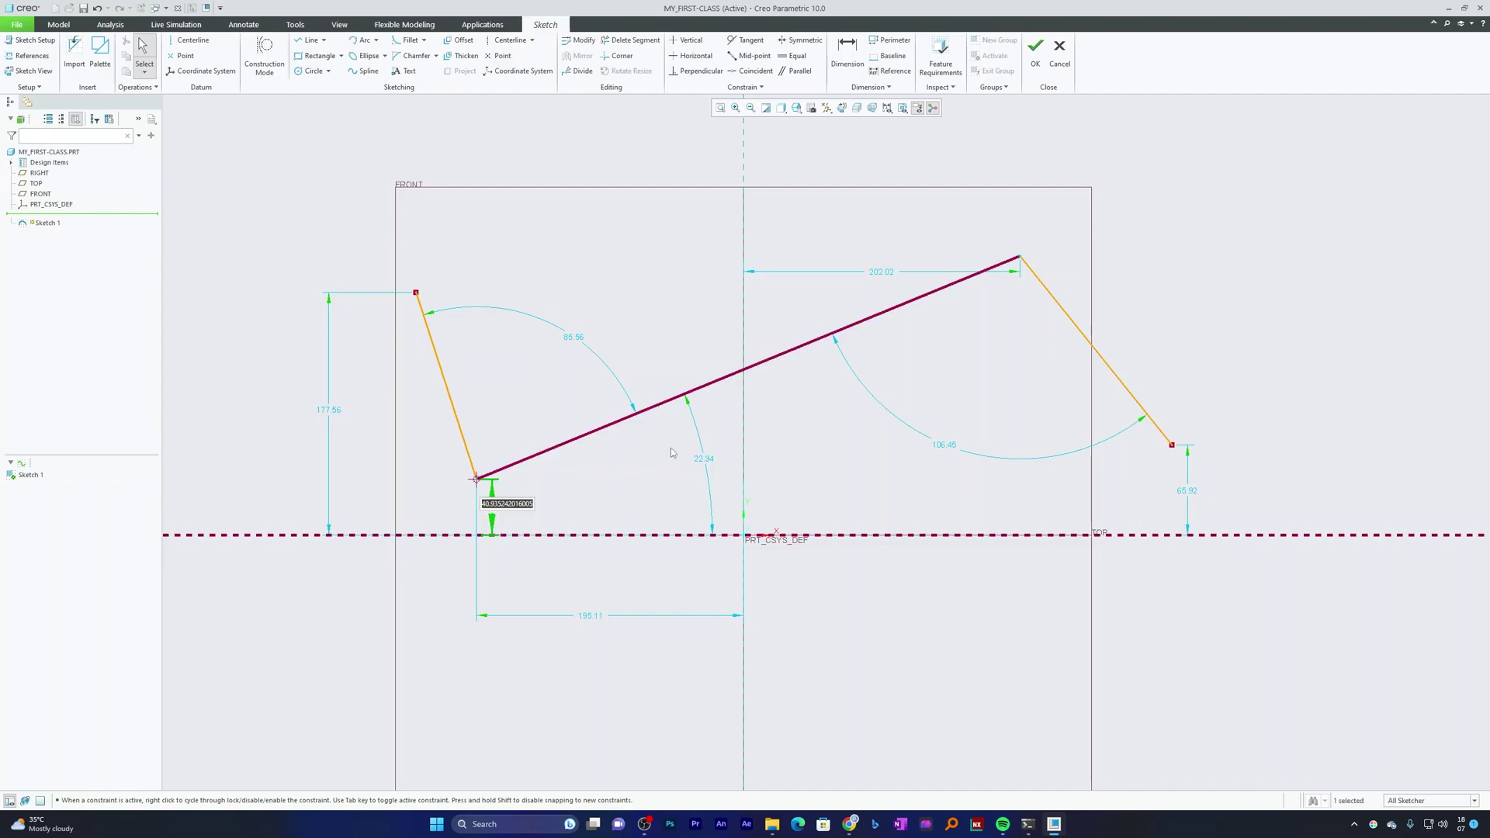
text(0)
key(Return)
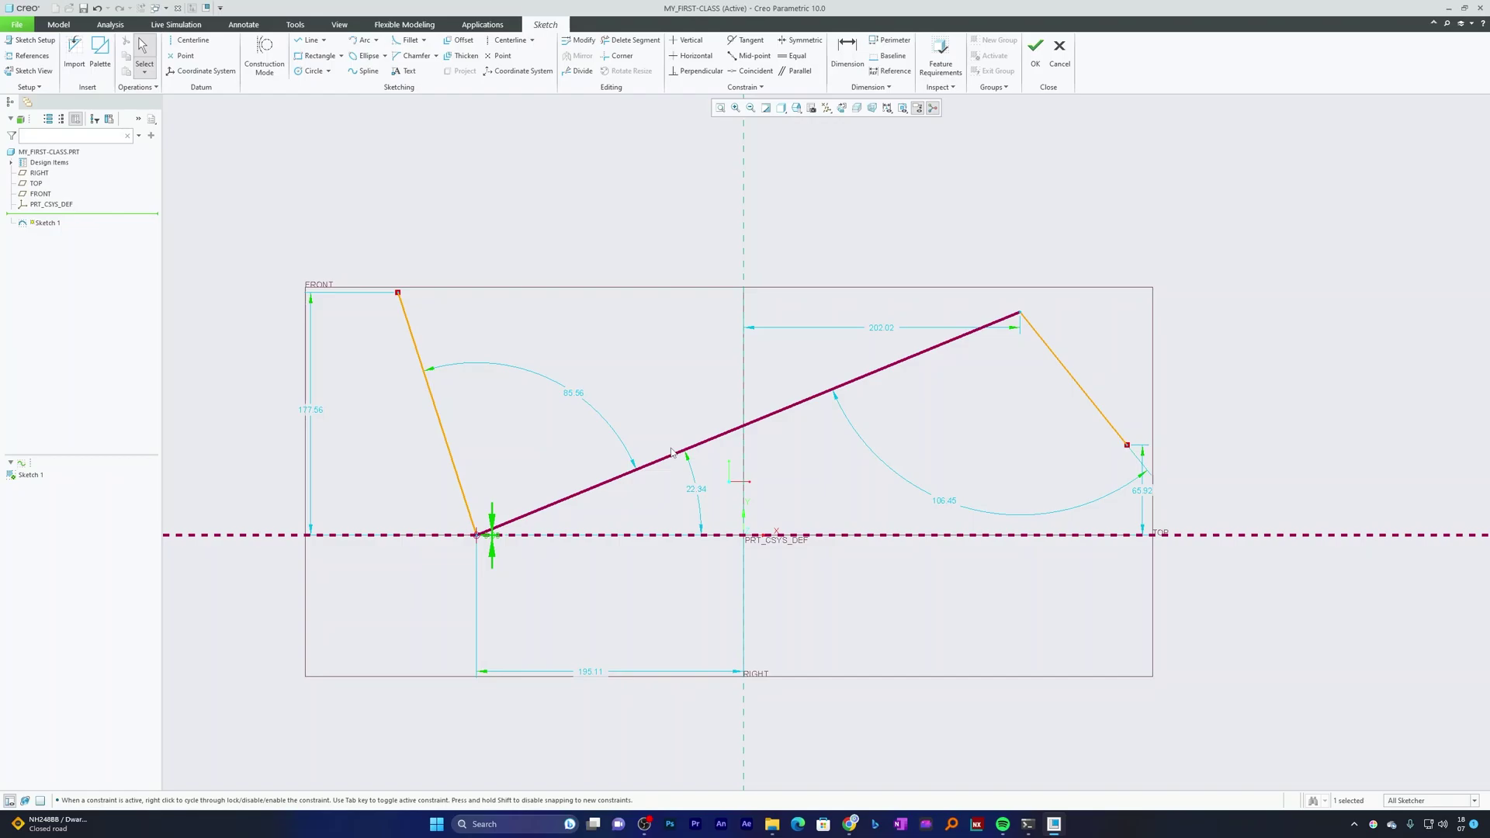
Set the slanted line's angle from the horizontal reference to 22.5 degrees
click(838, 642)
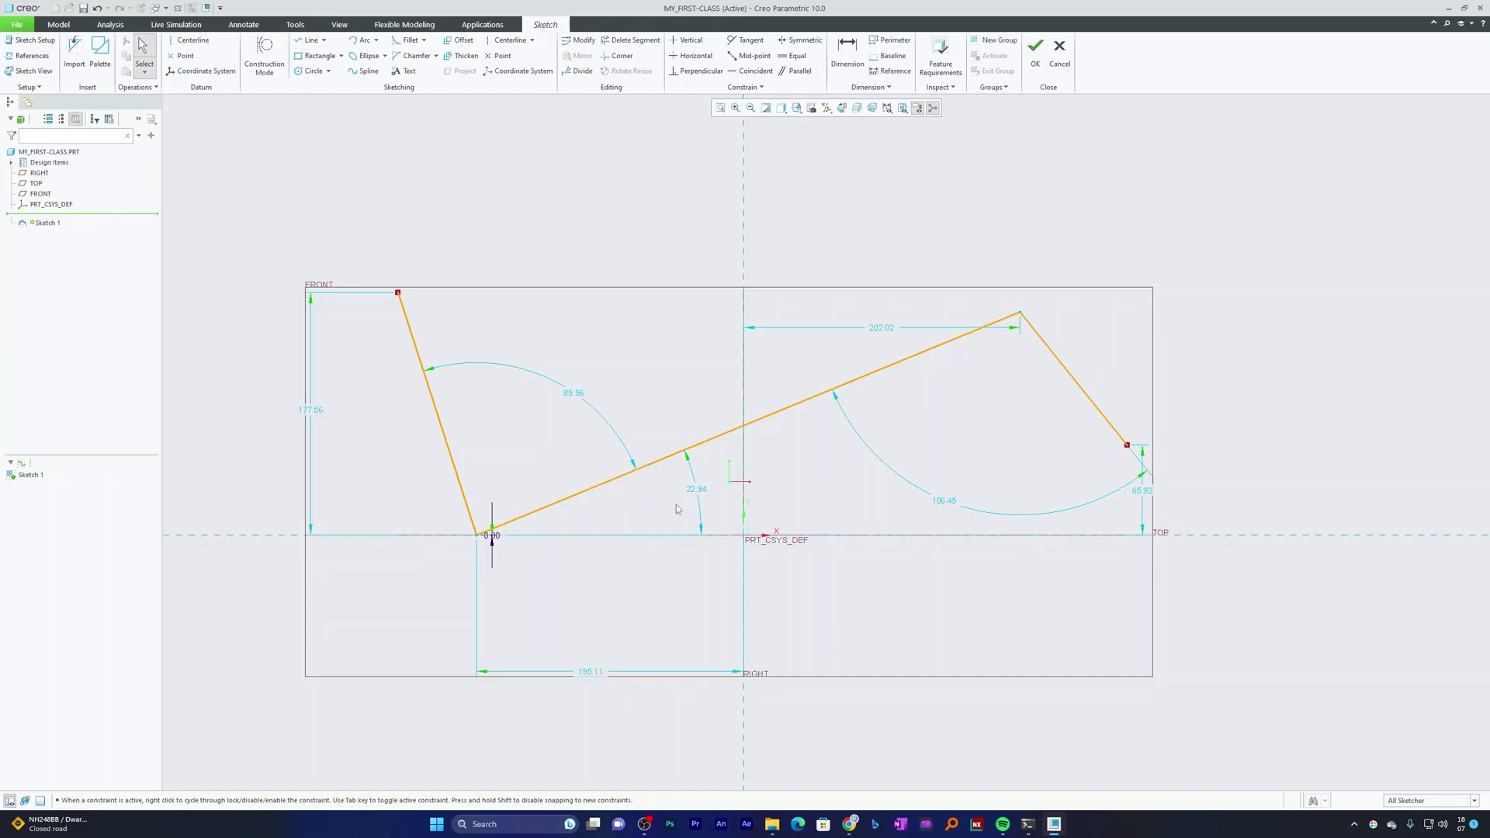
double_click(697, 490)
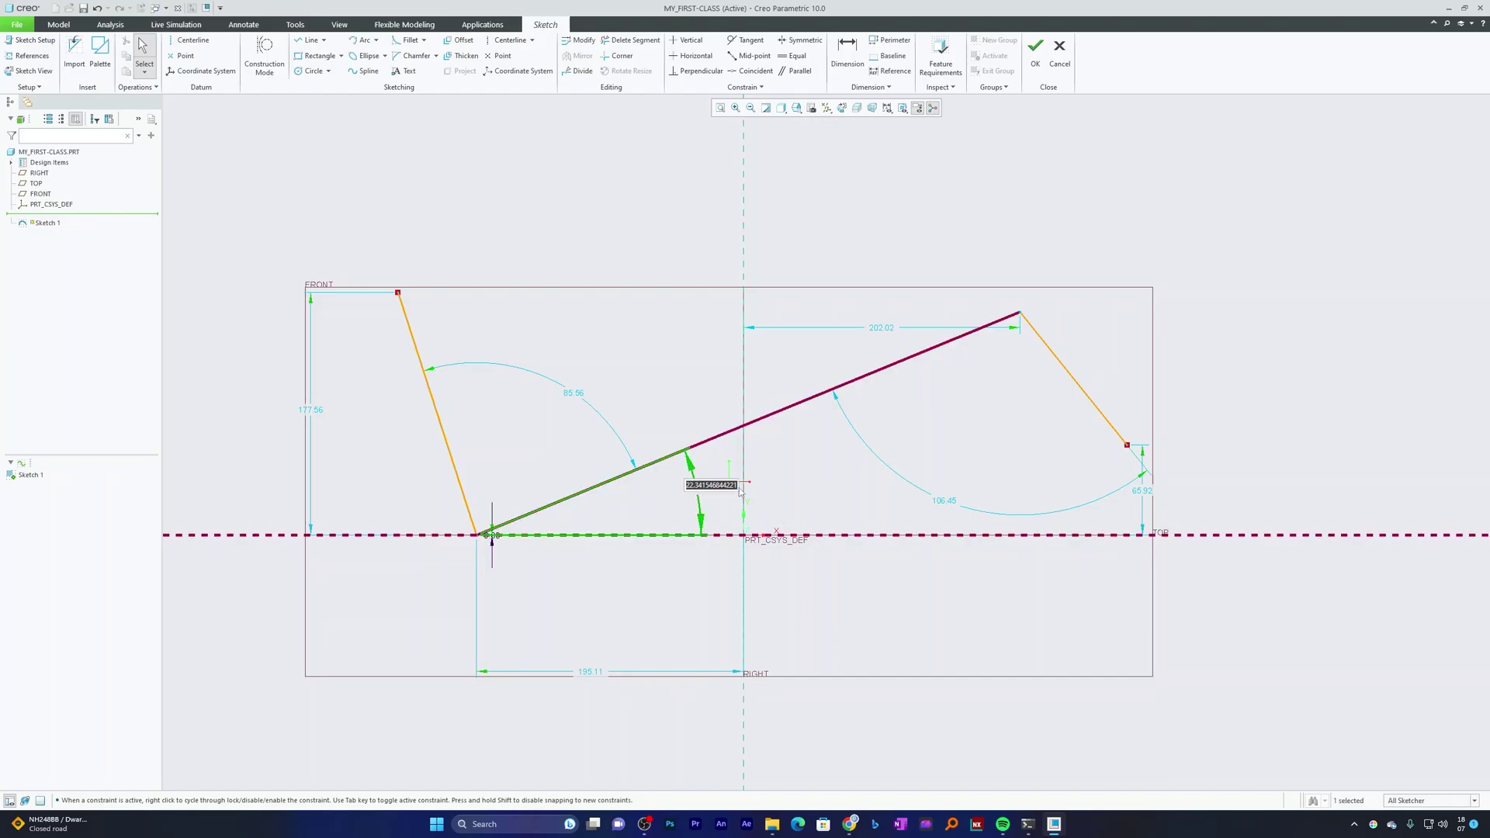
text(22.5)
key(Return)
click(1248, 354)
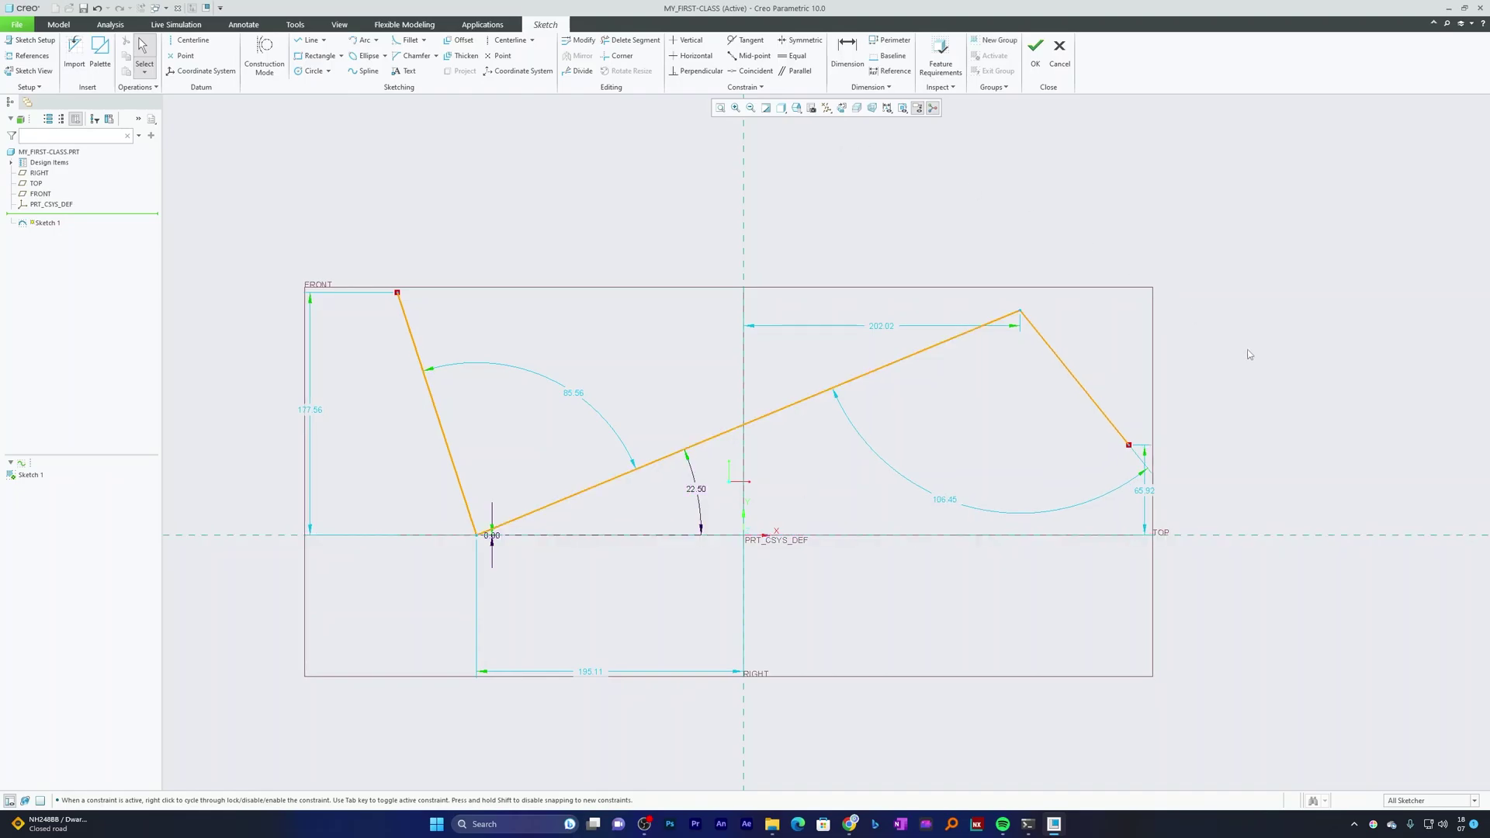
Set the angle between the slanted line and the short line at its upper end to 90 degrees
double_click(950, 503)
text(90)
key(Return)
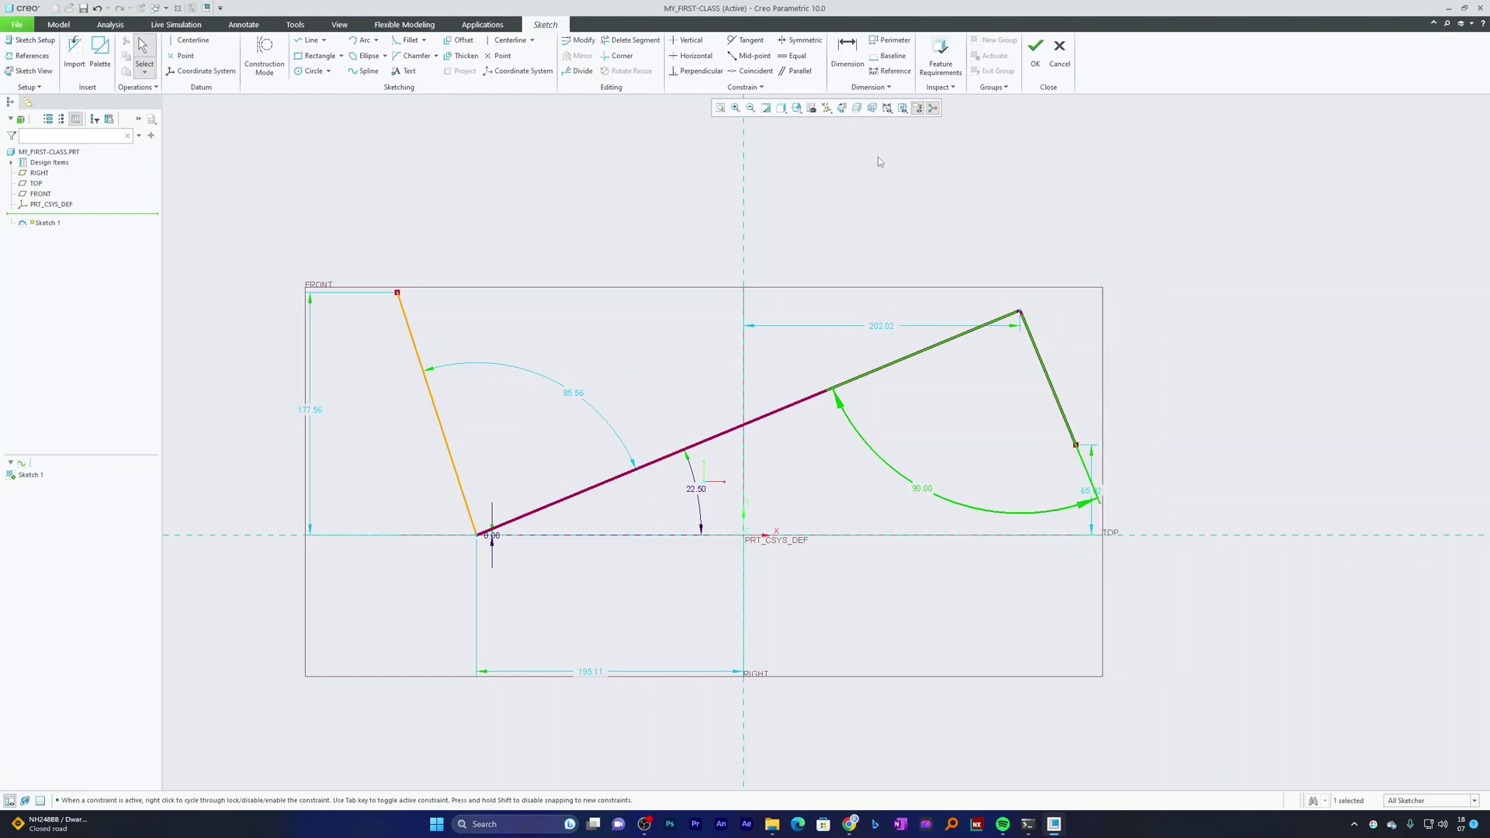
click(1204, 316)
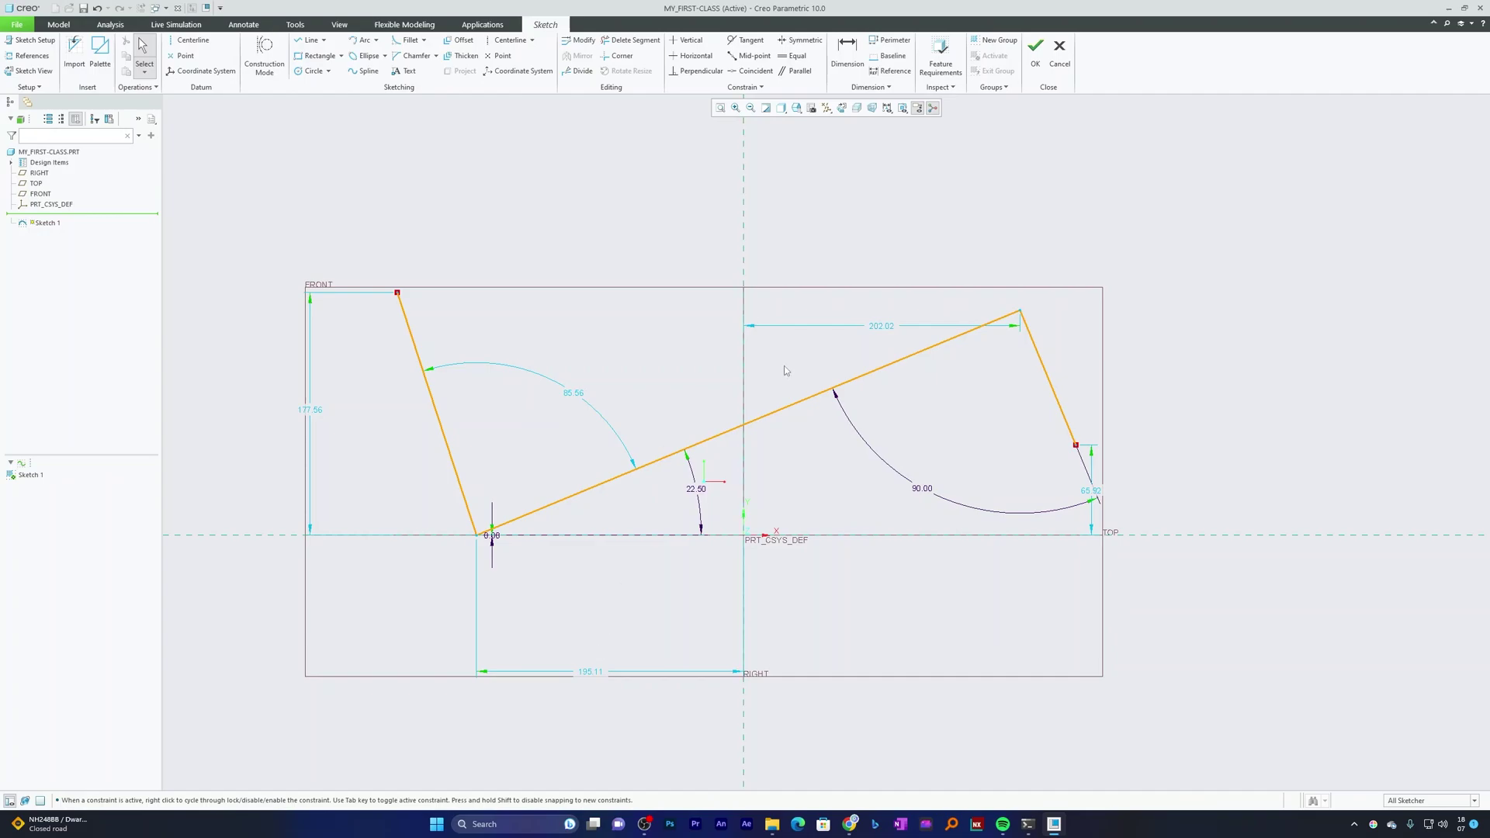
Add a length dimension to the slanted line and set it to 400
click(784, 416)
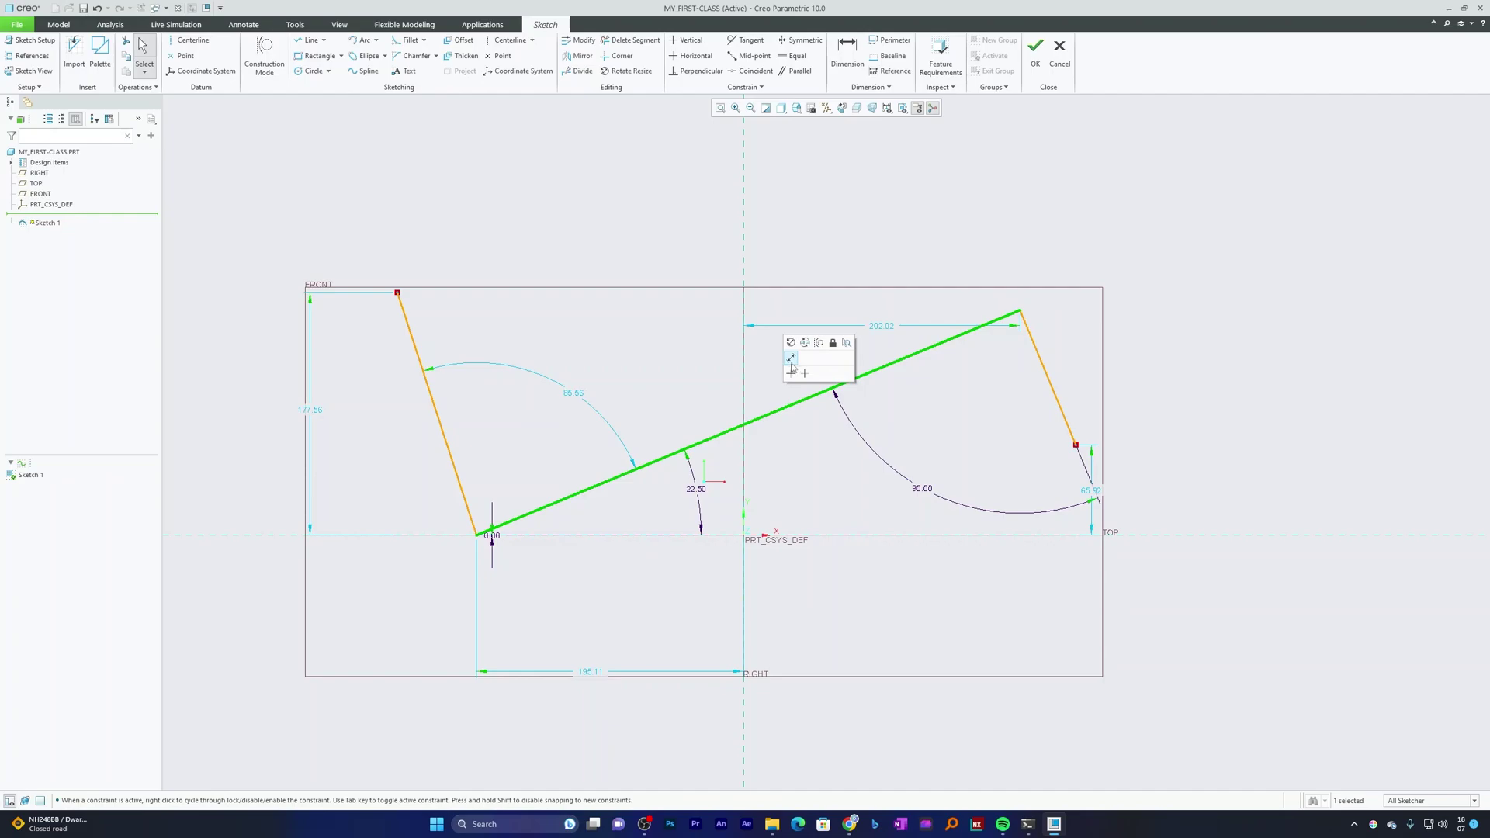
click(792, 360)
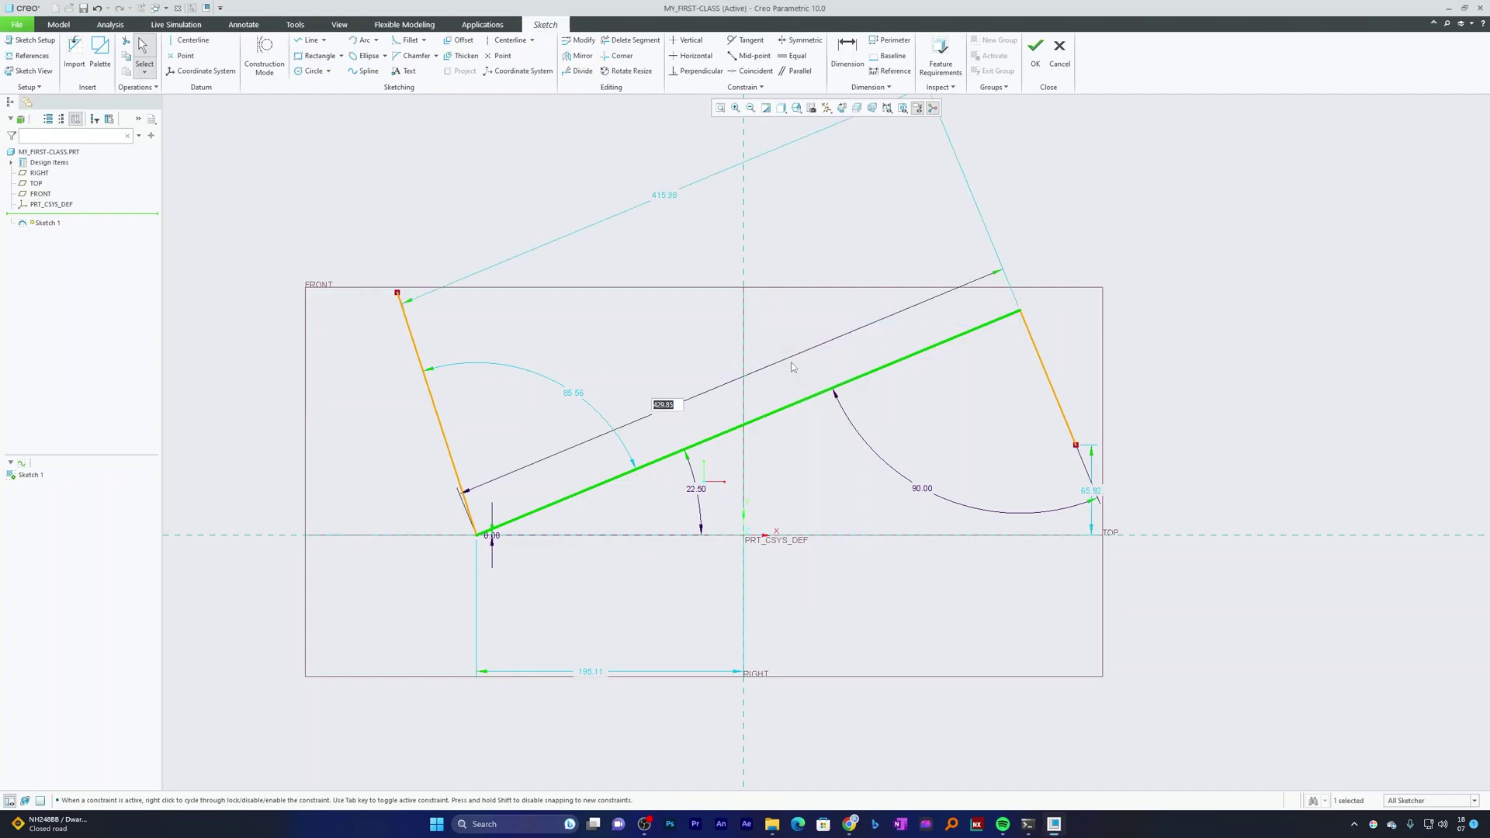
text(400)
key(Return)
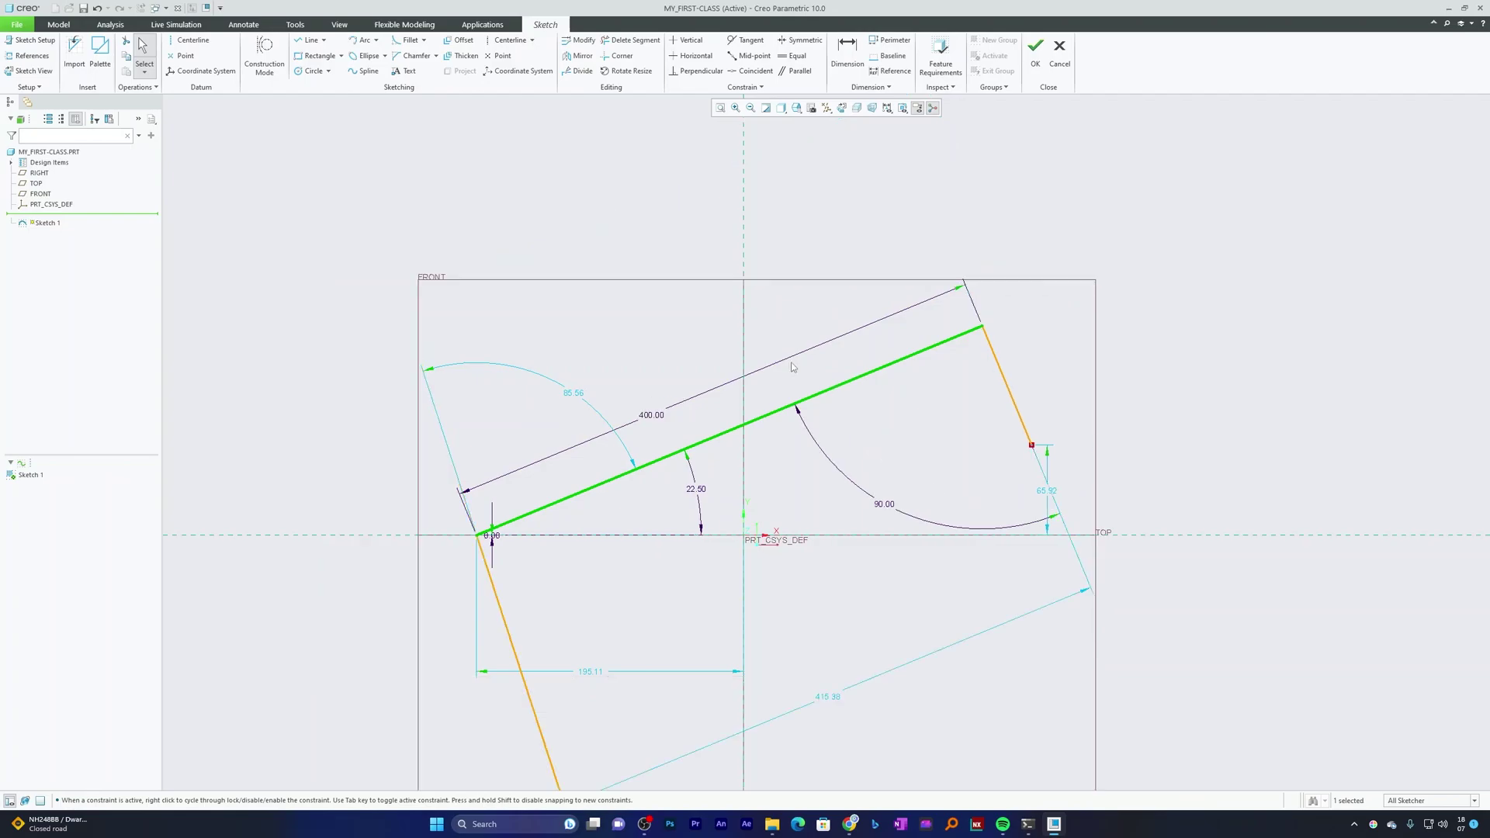
scroll(927, 368, up, 2)
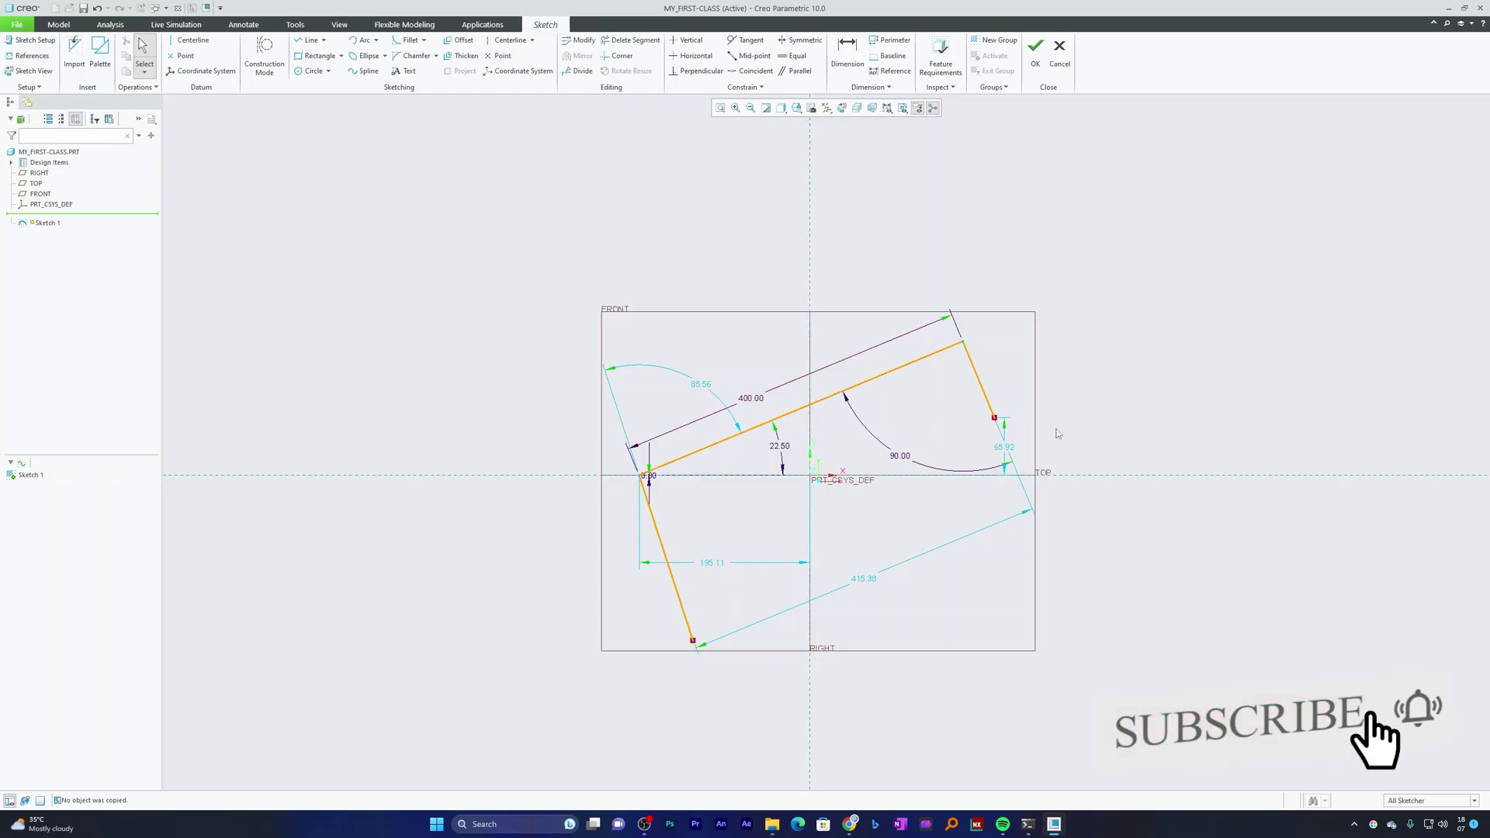
Undo the last length change and set the slanted line's length to 400 again
key(ctrl+z)
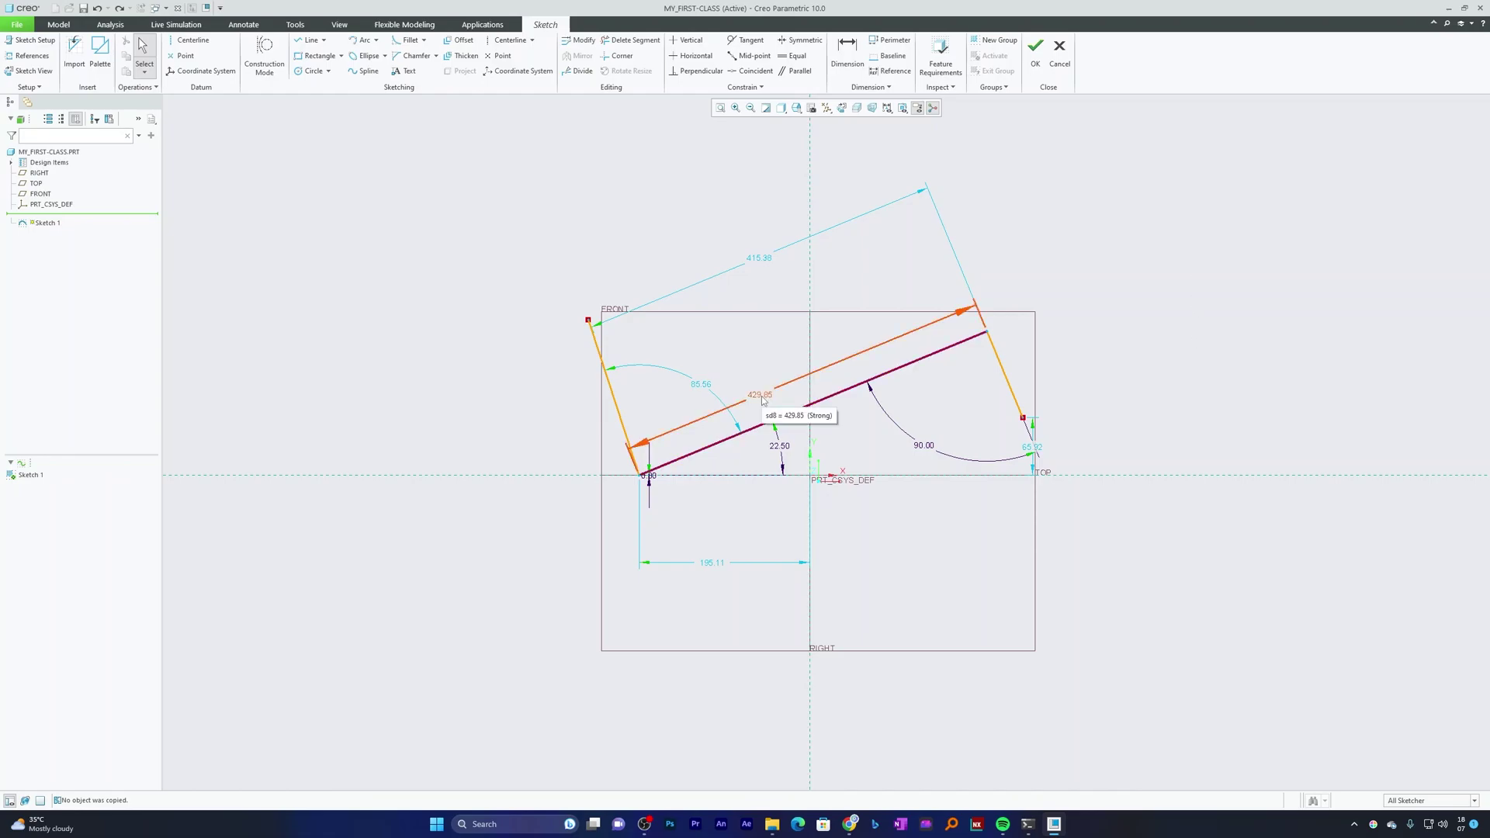
double_click(761, 398)
text(400)
key(Return)
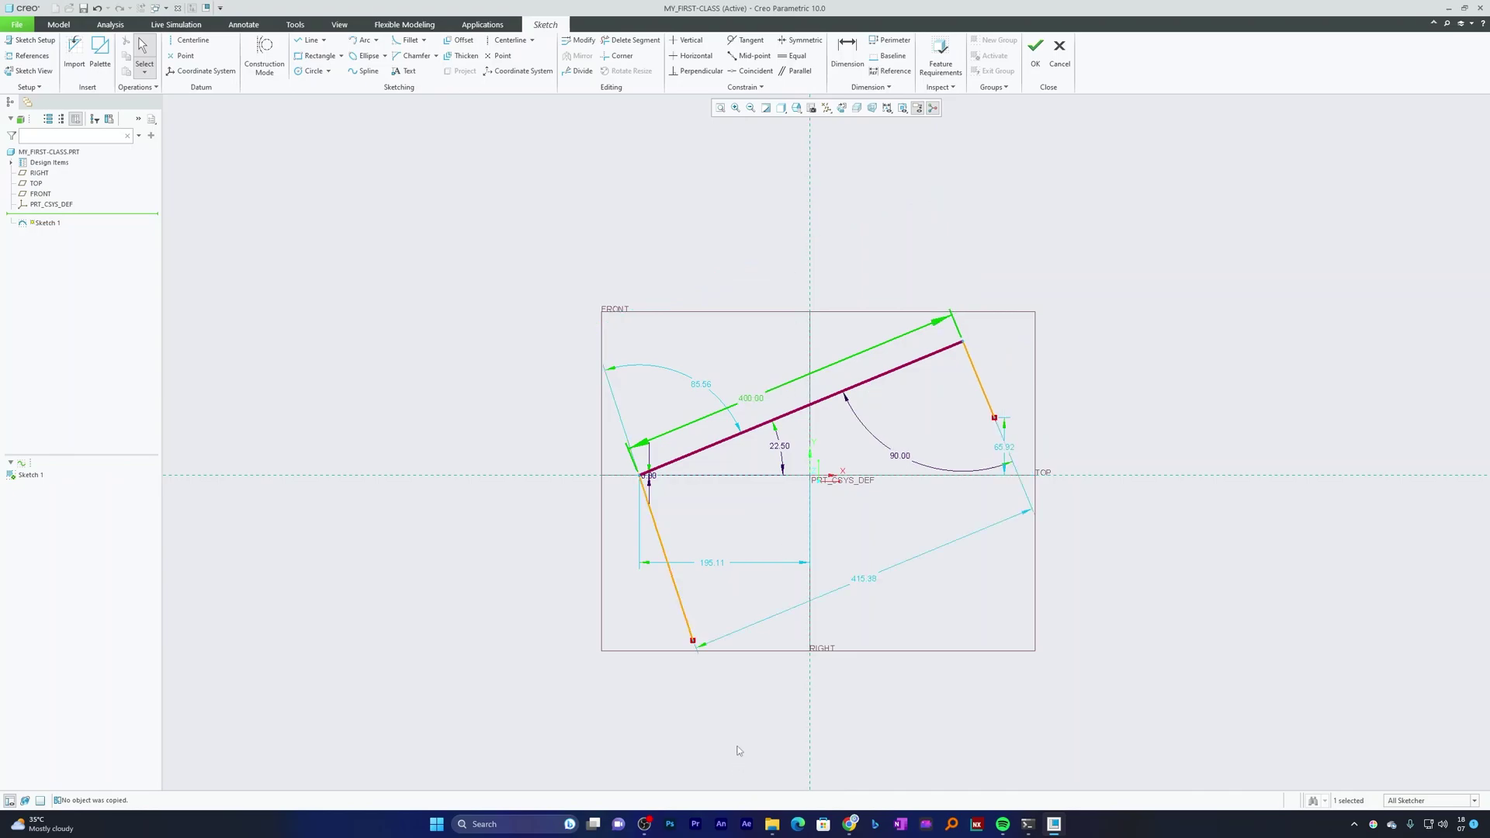
Move the left line's free endpoint back above the horizontal reference and set its angle dimension to the slanted line to 270 degrees
drag(694, 645, 549, 298)
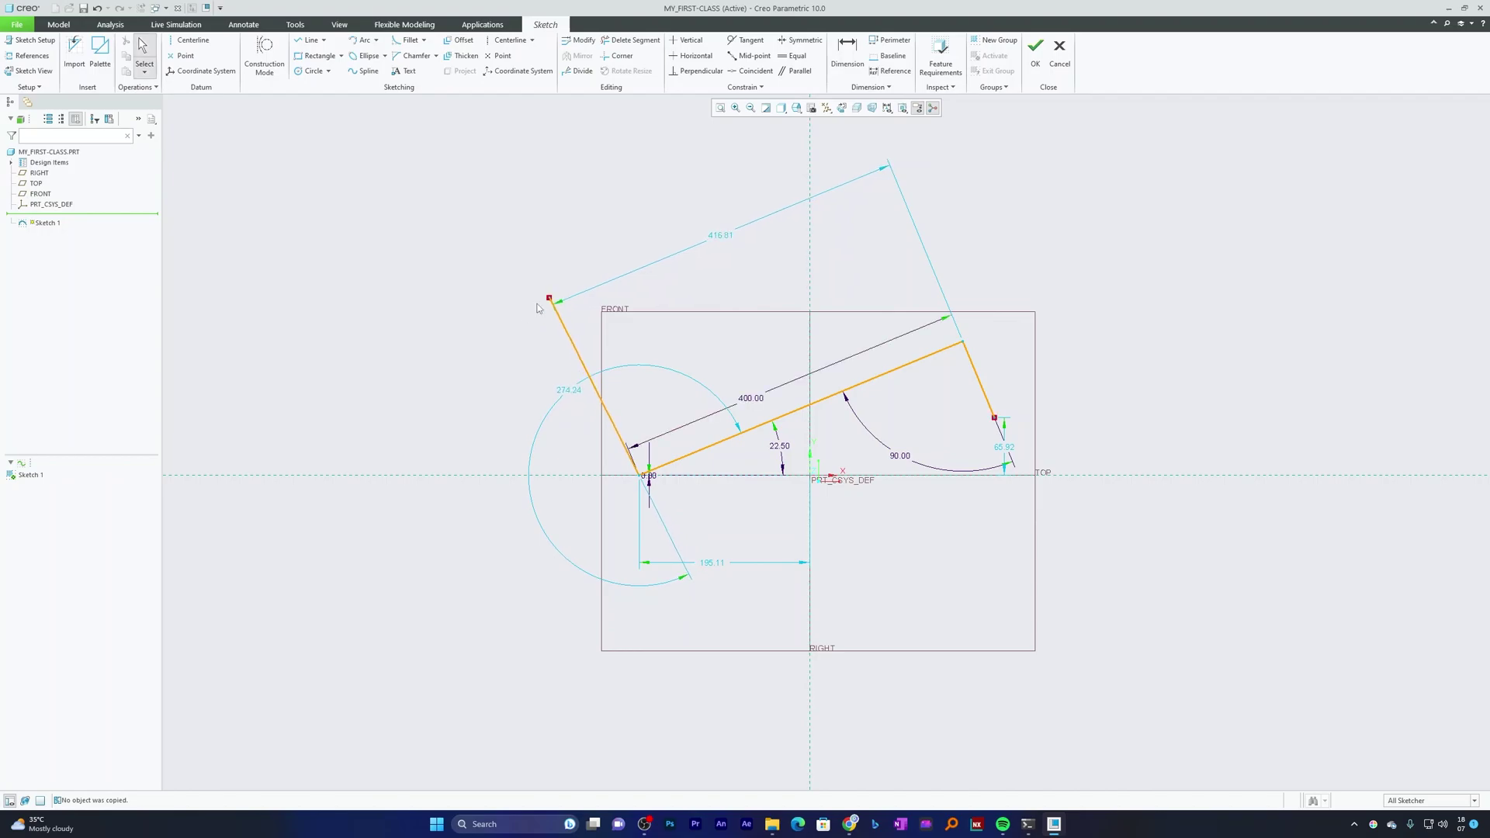
double_click(567, 392)
text(27)
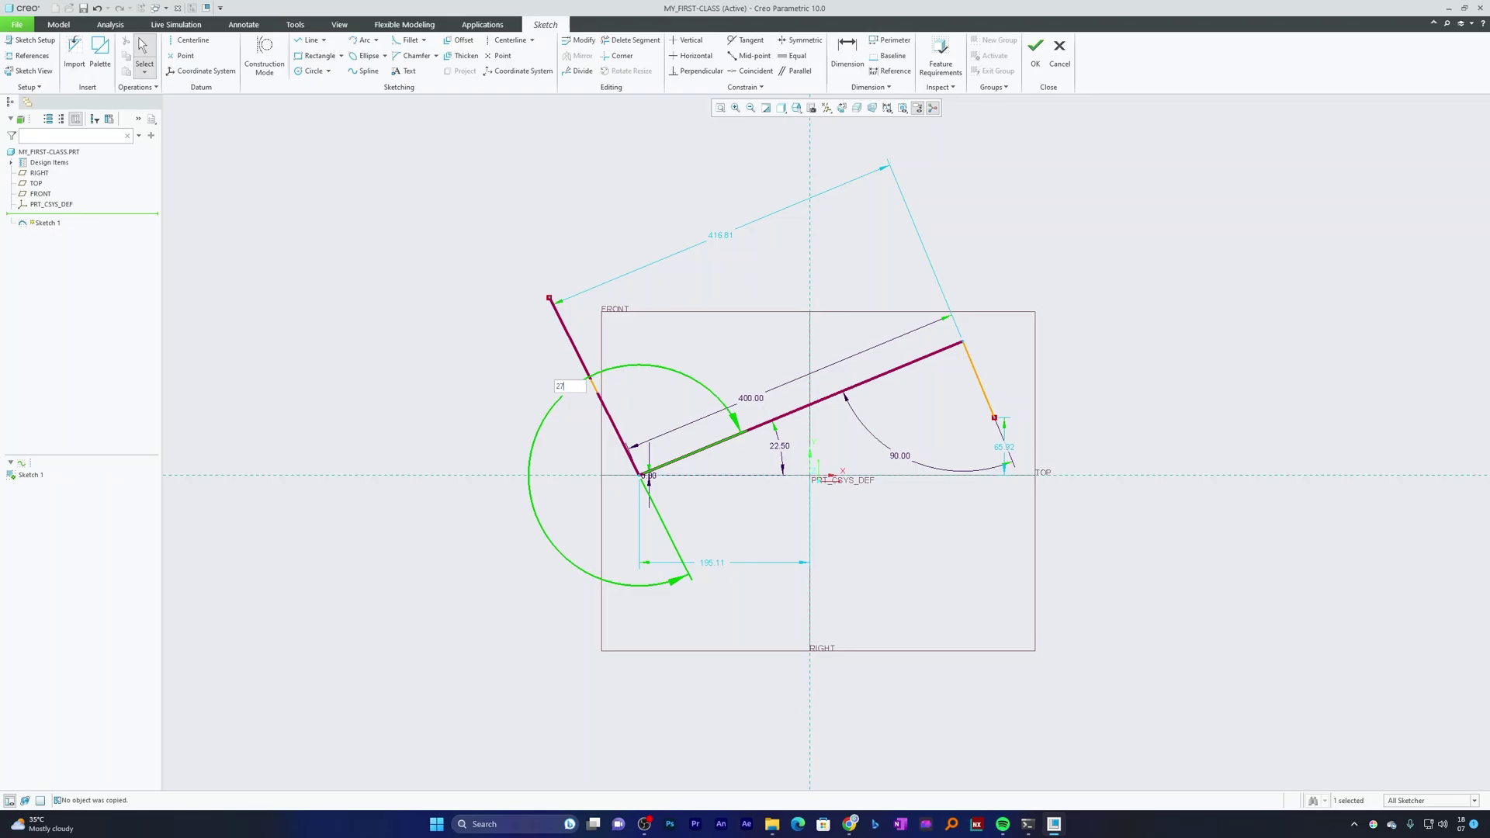
text(0)
key(Return)
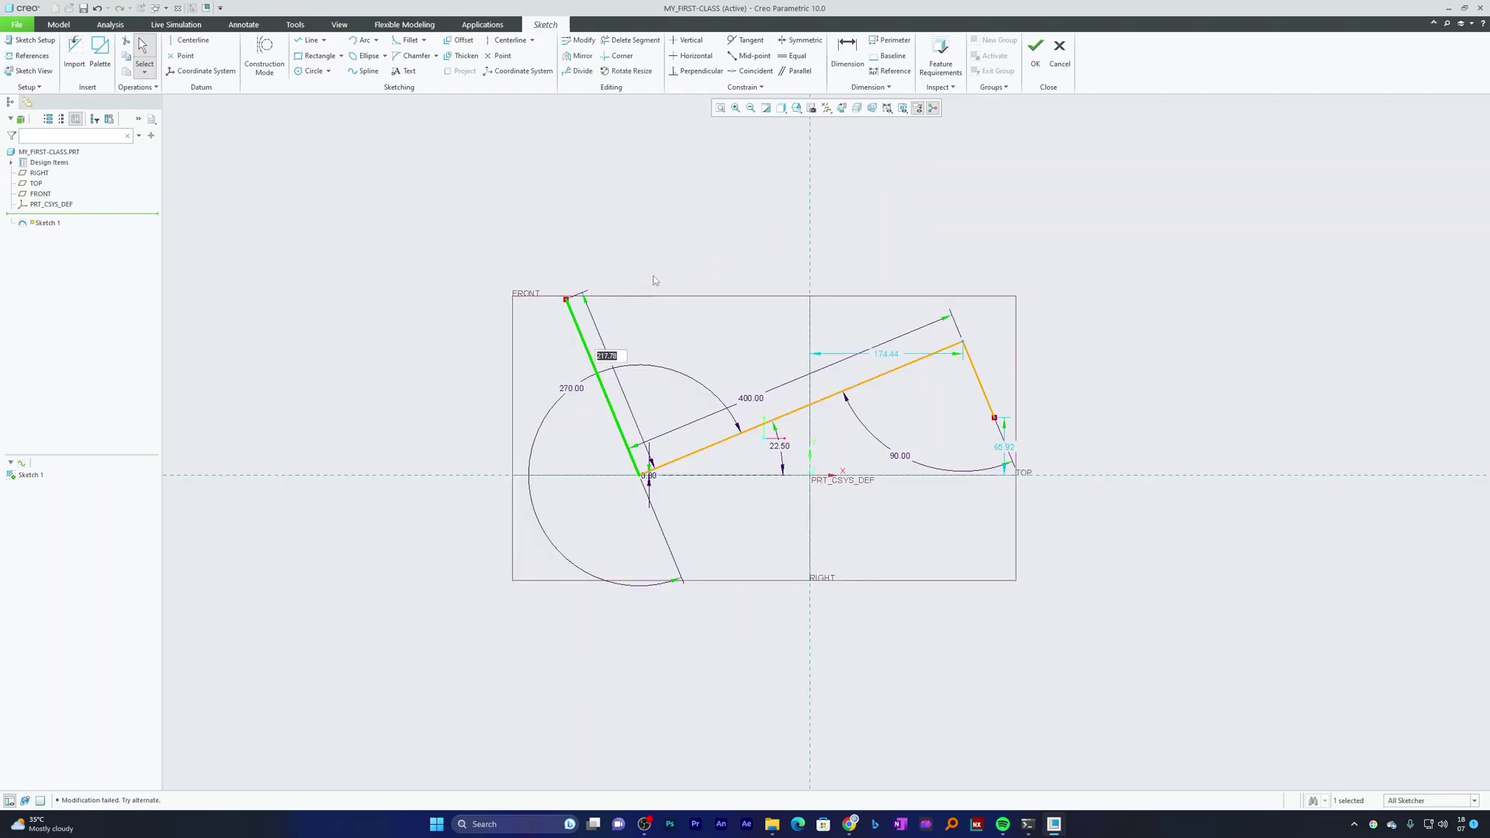
Dimension the left line's length as 200
double_click(605, 355)
text(200)
key(Return)
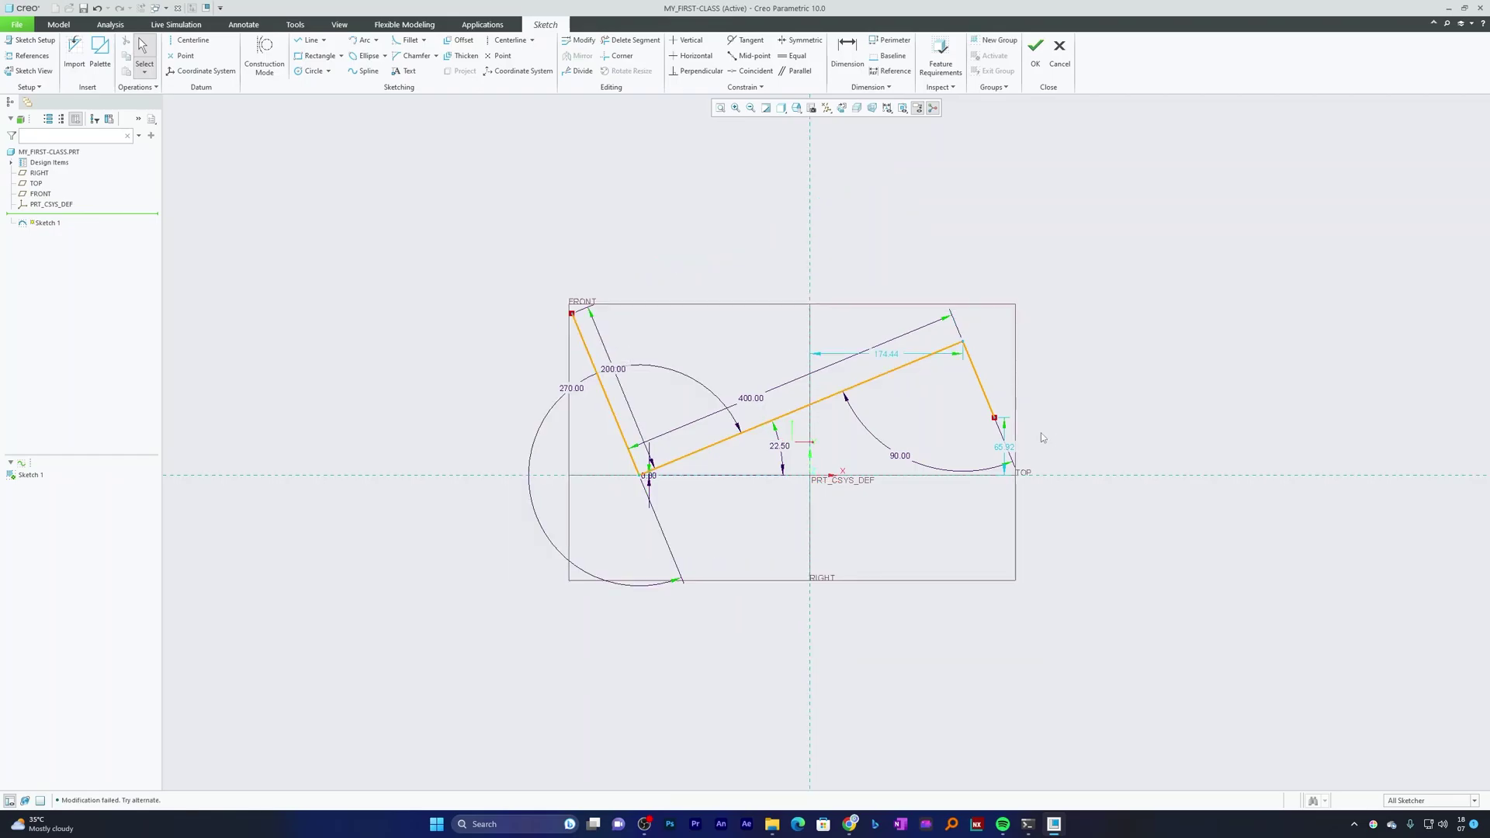
Lock the 90-degree angle and the 400 length dimension of the slanted line
scroll(1001, 396, up, 3)
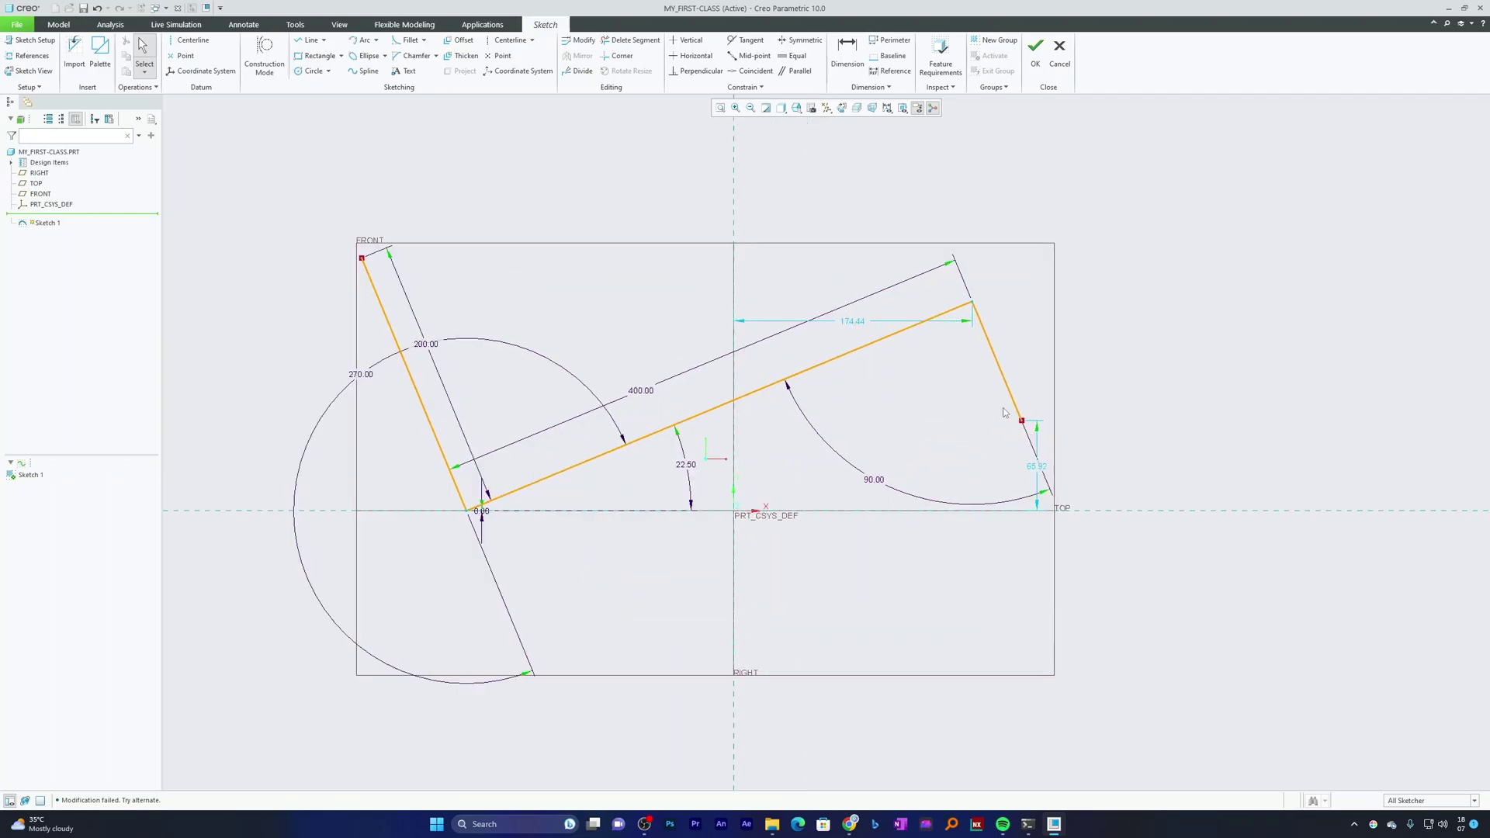
scroll(1004, 412, down, 3)
scroll(929, 411, up, 2)
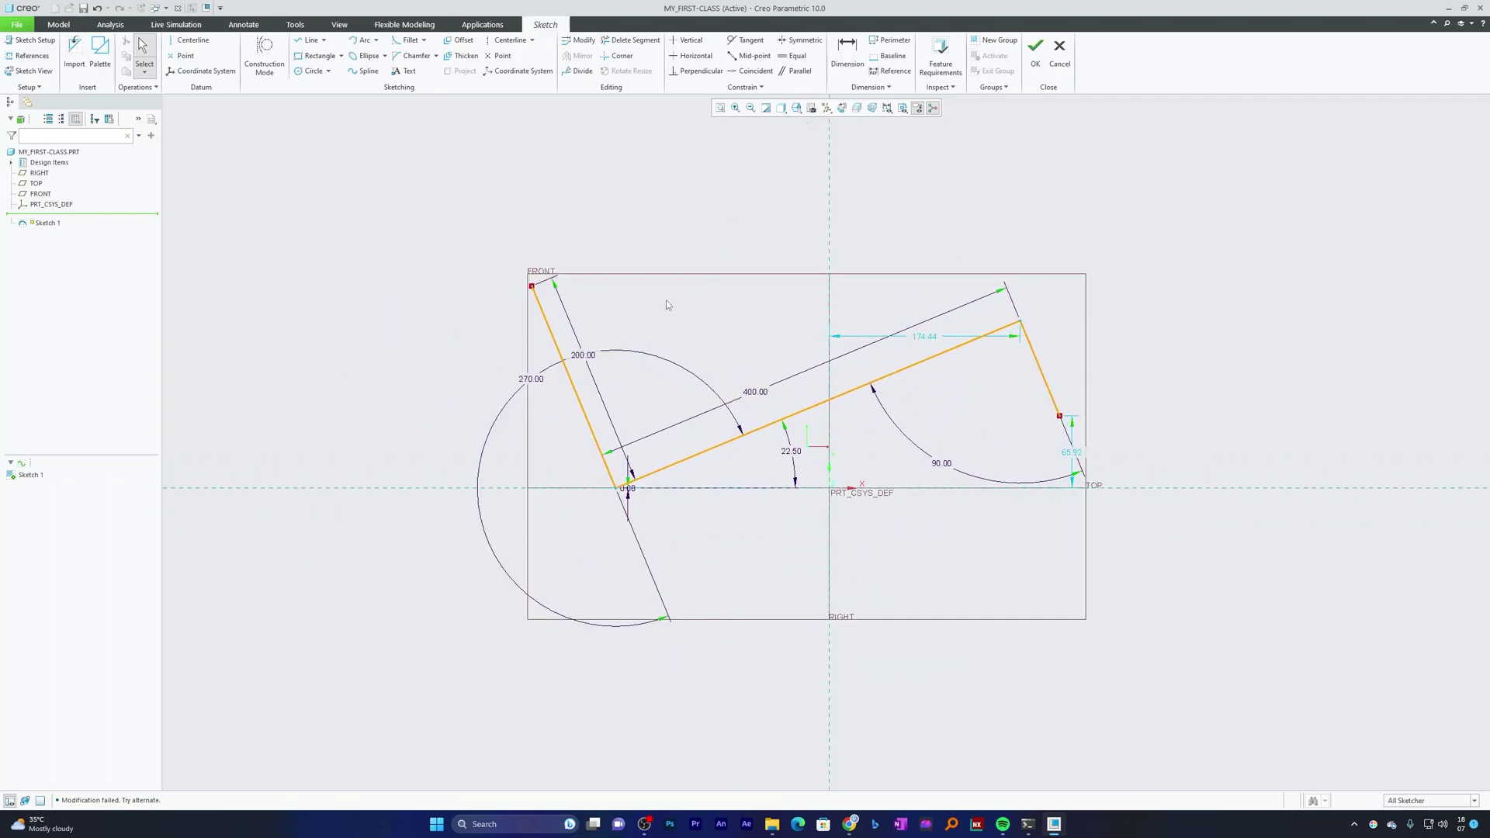
click(949, 467)
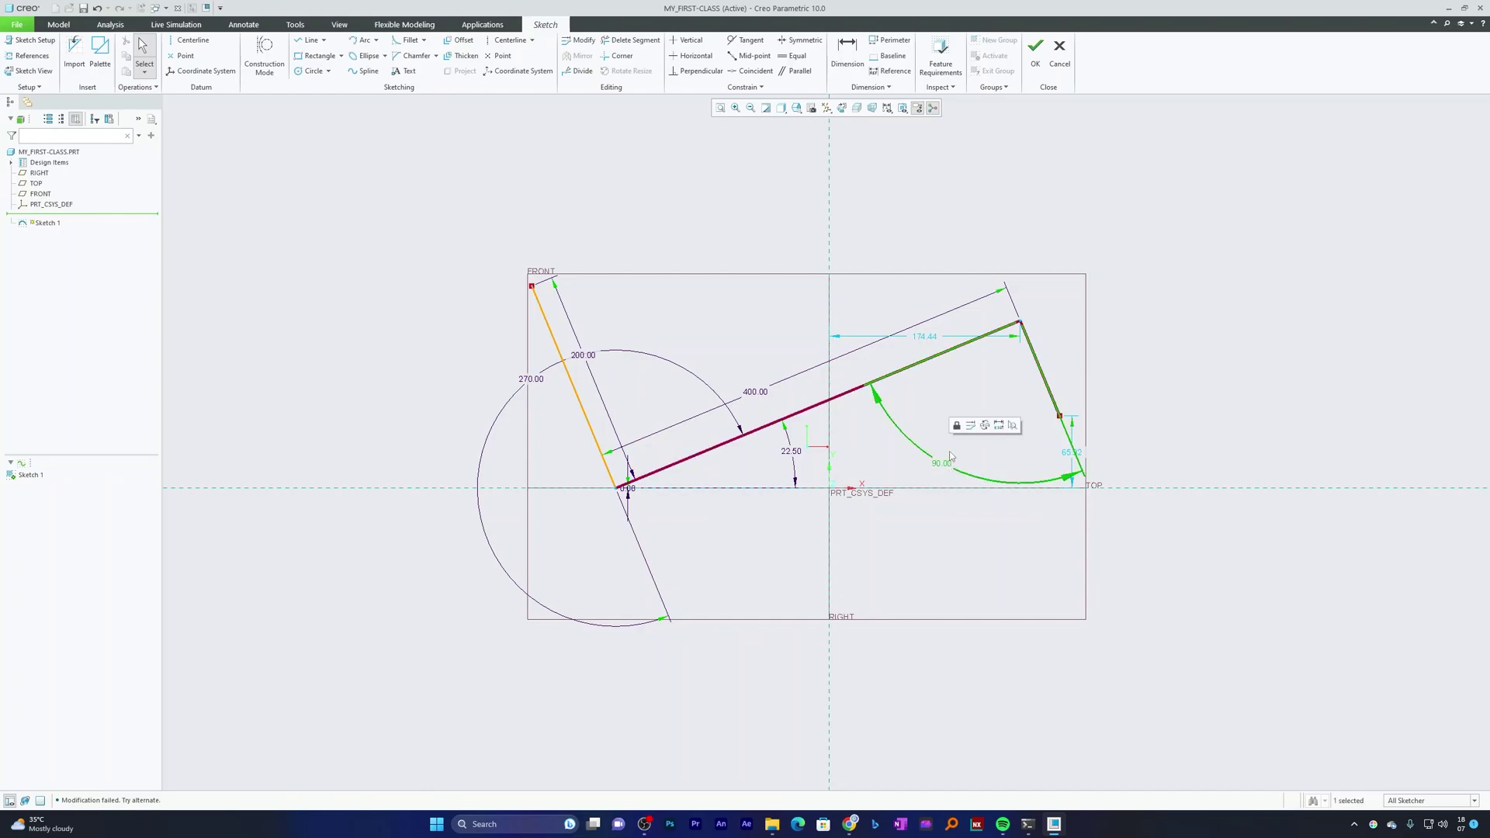
click(762, 386)
click(757, 347)
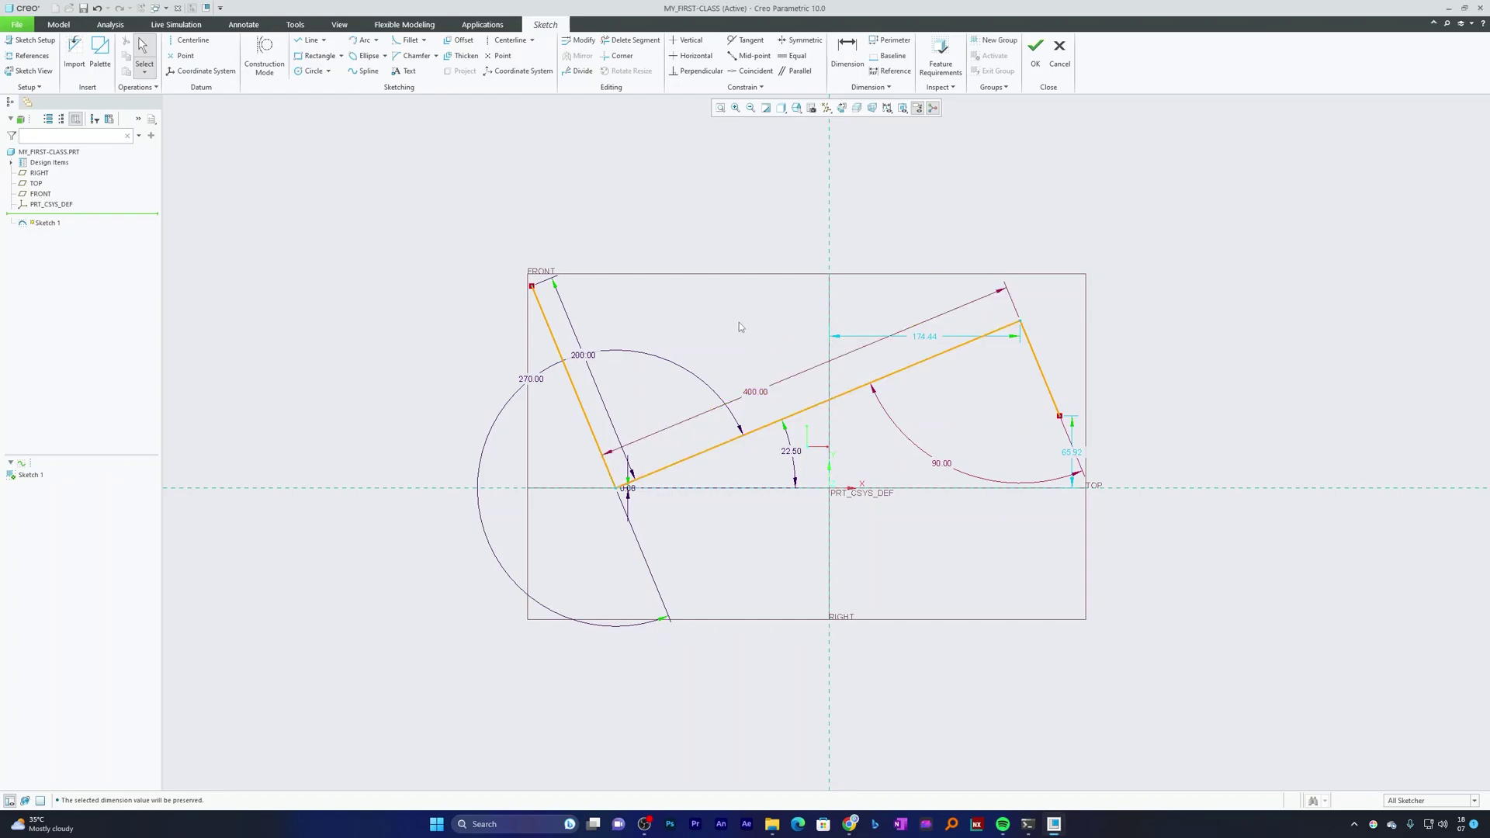
Lock the left line's 200 length dimension and the 270 and 22.5 degree angle dimensions
click(939, 466)
double_click(938, 465)
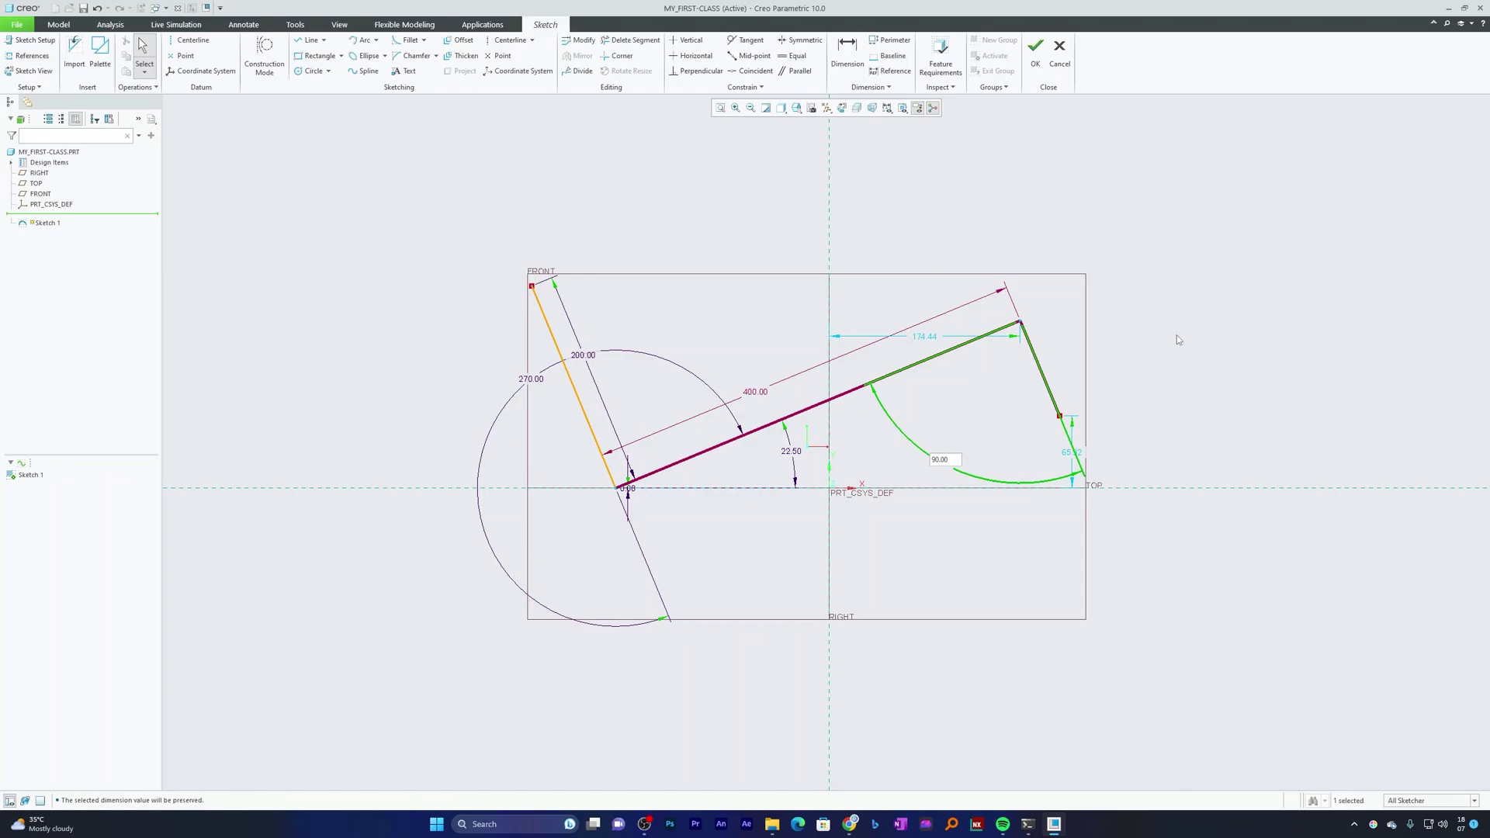
click(583, 355)
click(592, 313)
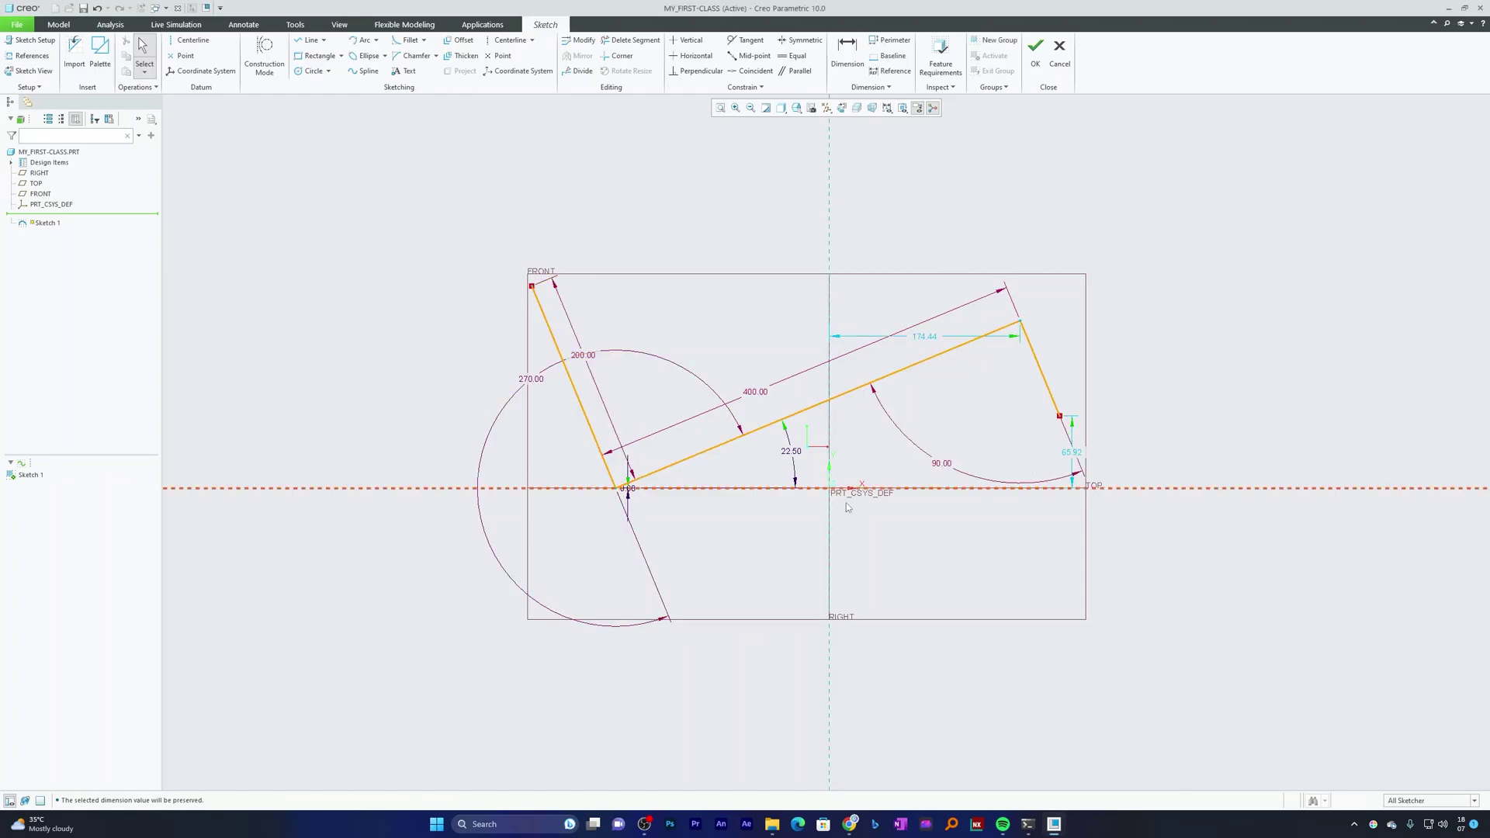
Dimension the short right line's length as 90
click(1040, 369)
middle_click(1058, 345)
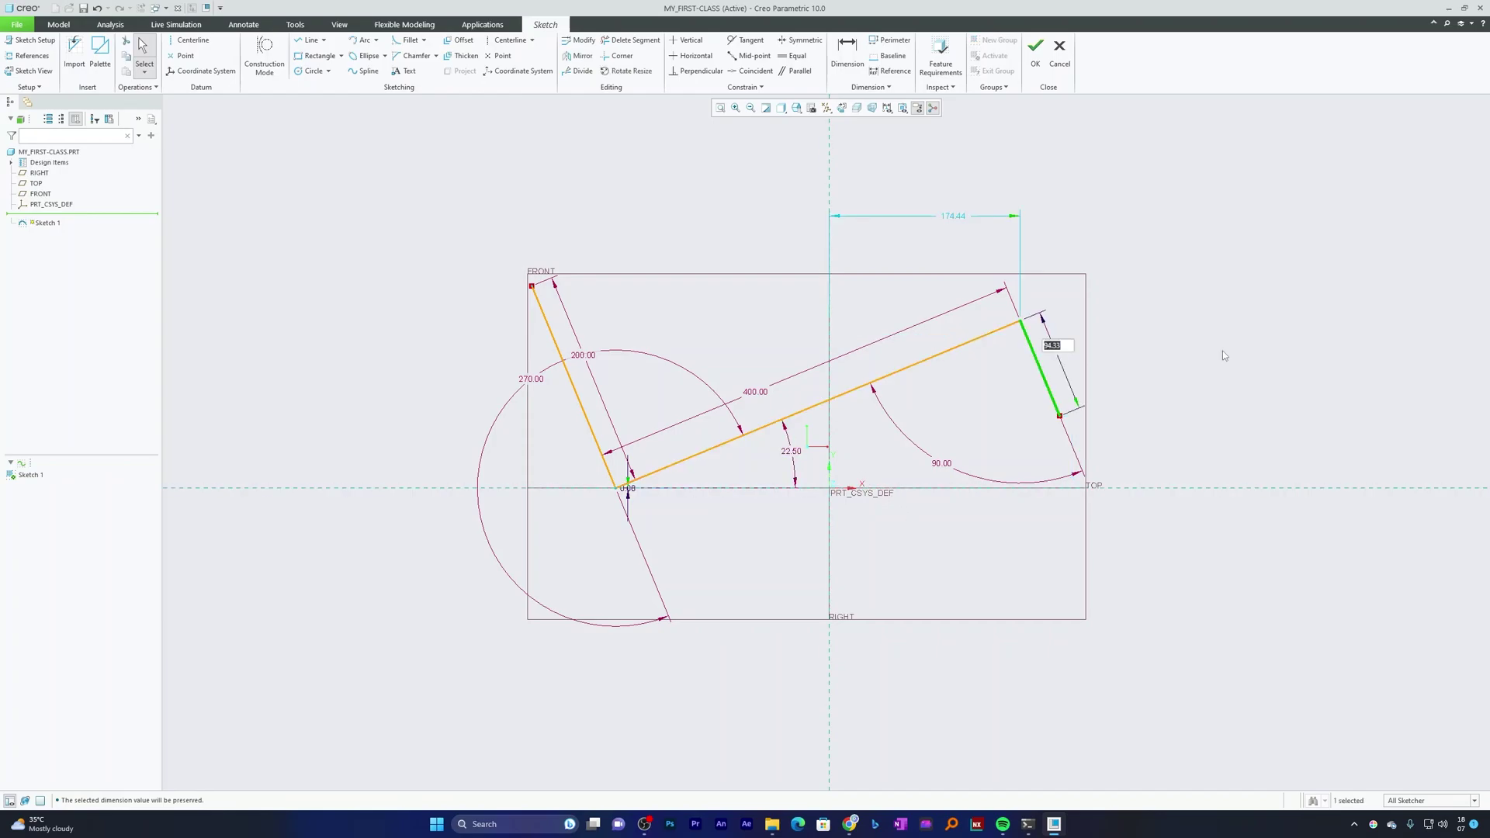
text(90)
key(Return)
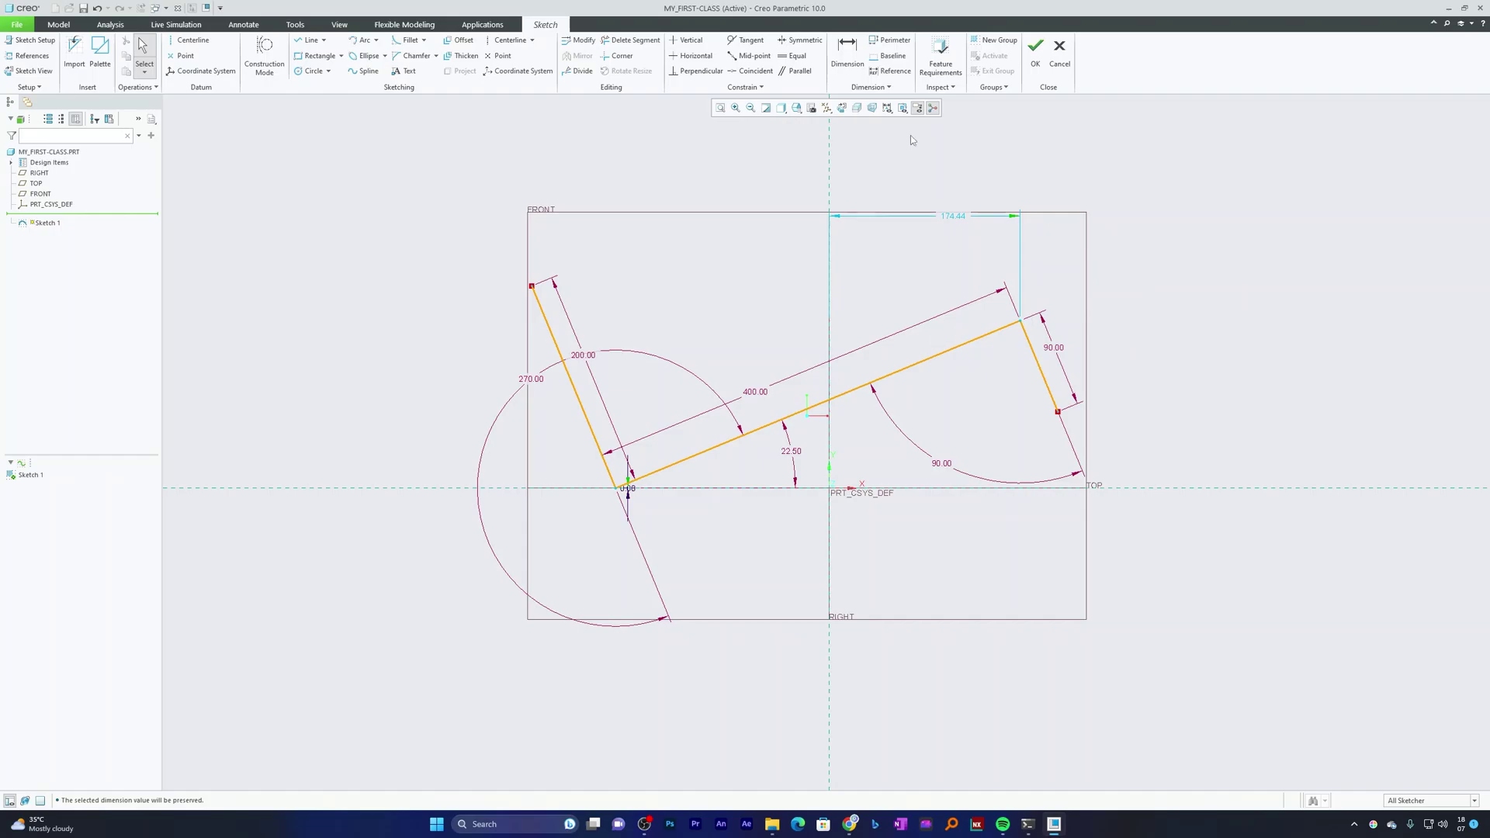
Accept the finished sketch and hide Sketch 1 in the model
click(1038, 57)
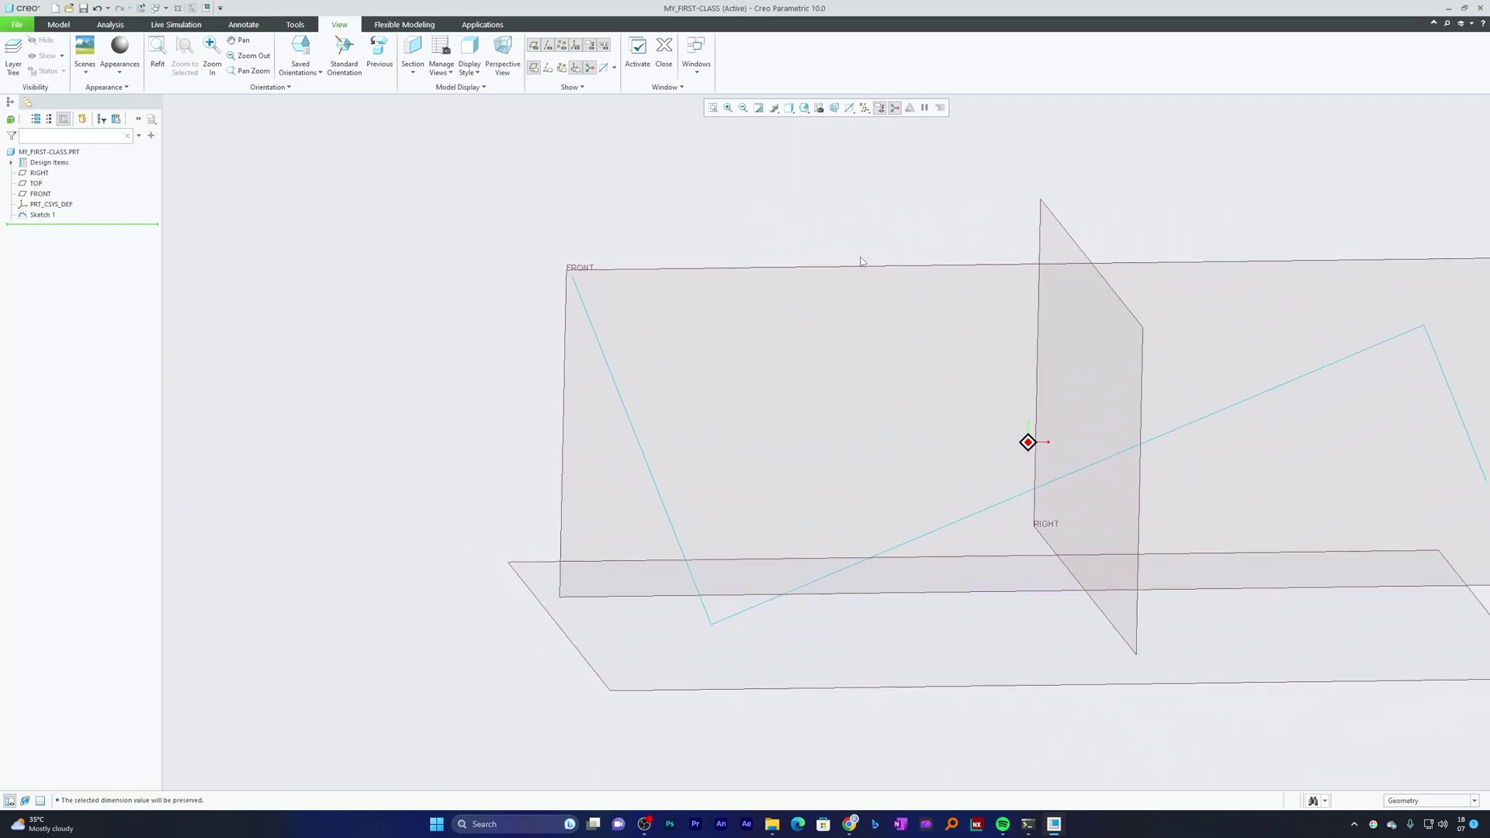
middle_drag(861, 262, 846, 283)
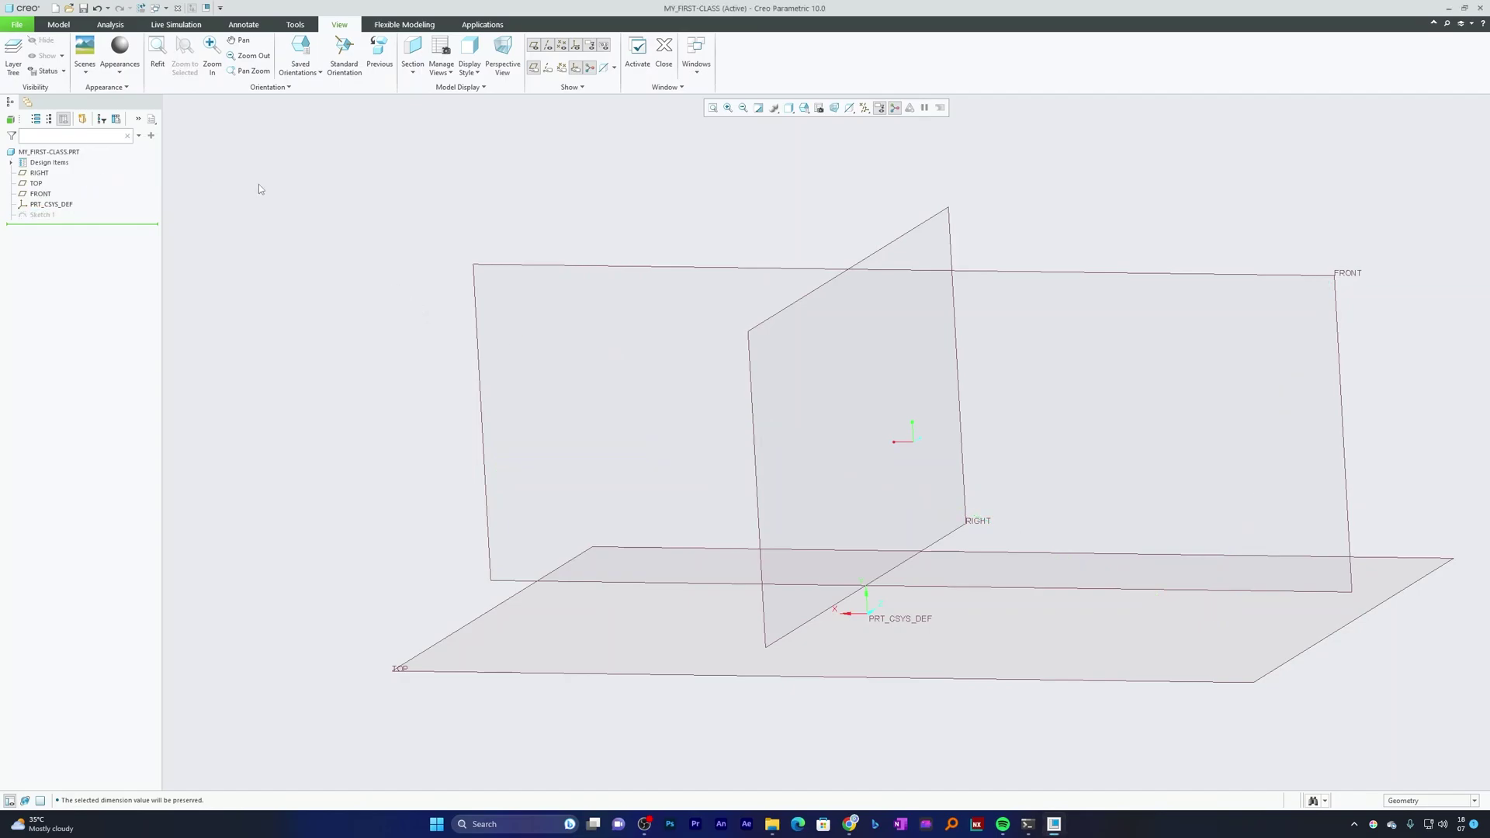
mouse_move(258, 184)
middle_down()
mouse_move(287, 188)
mouse_move(287, 162)
middle_up()
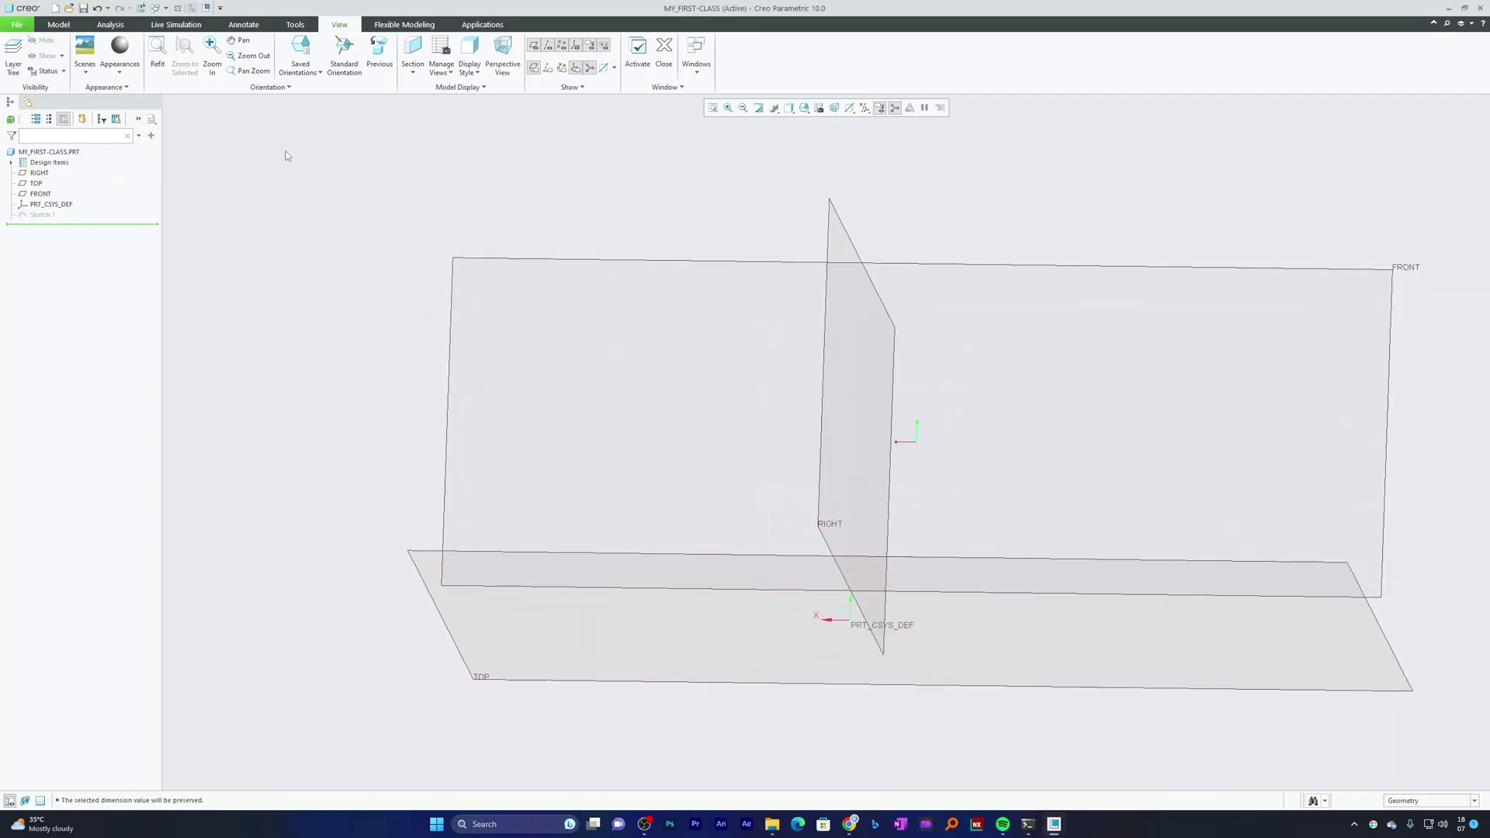
click(59, 25)
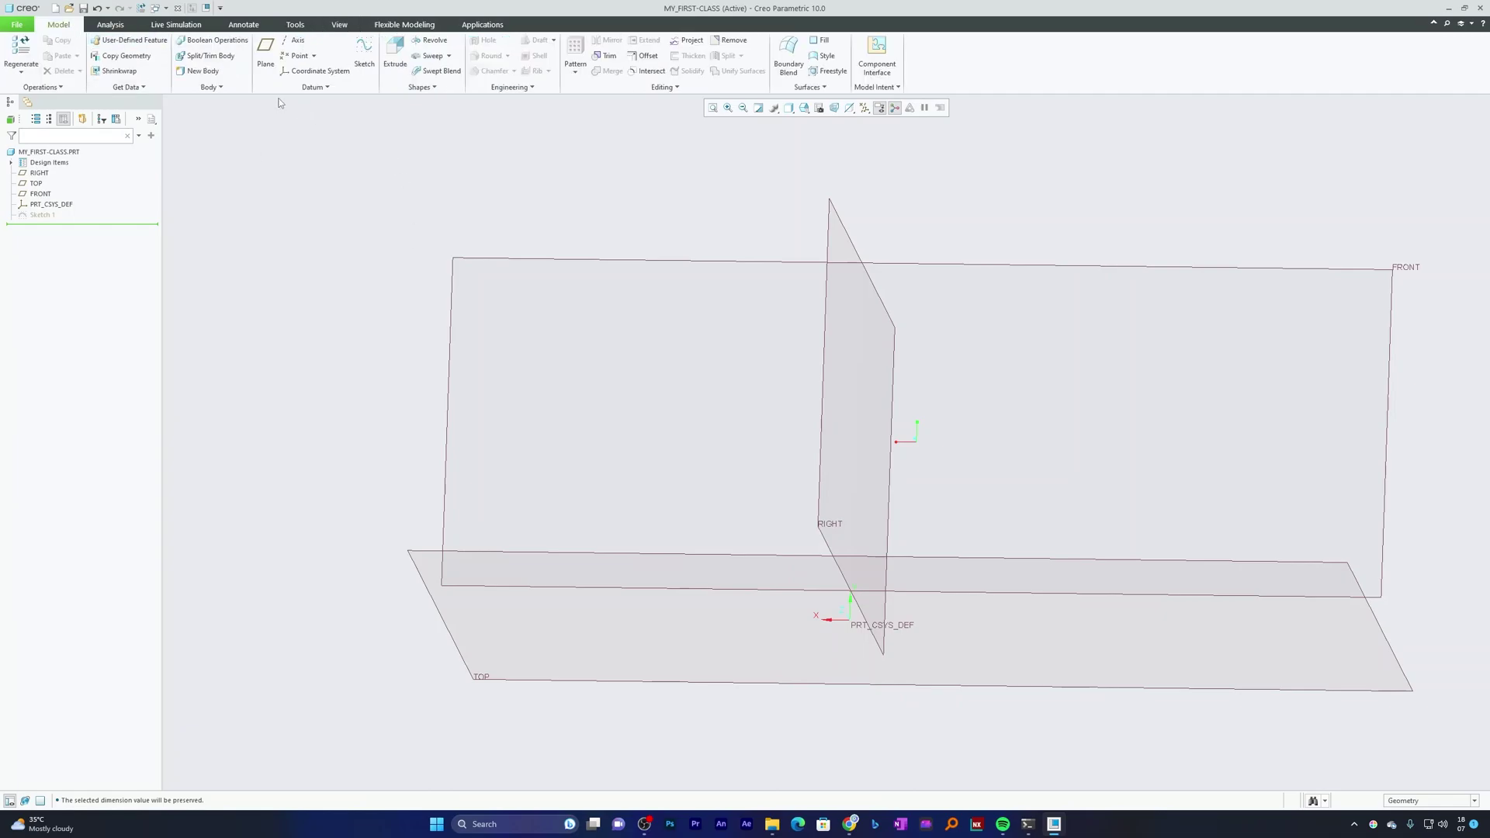
click(362, 58)
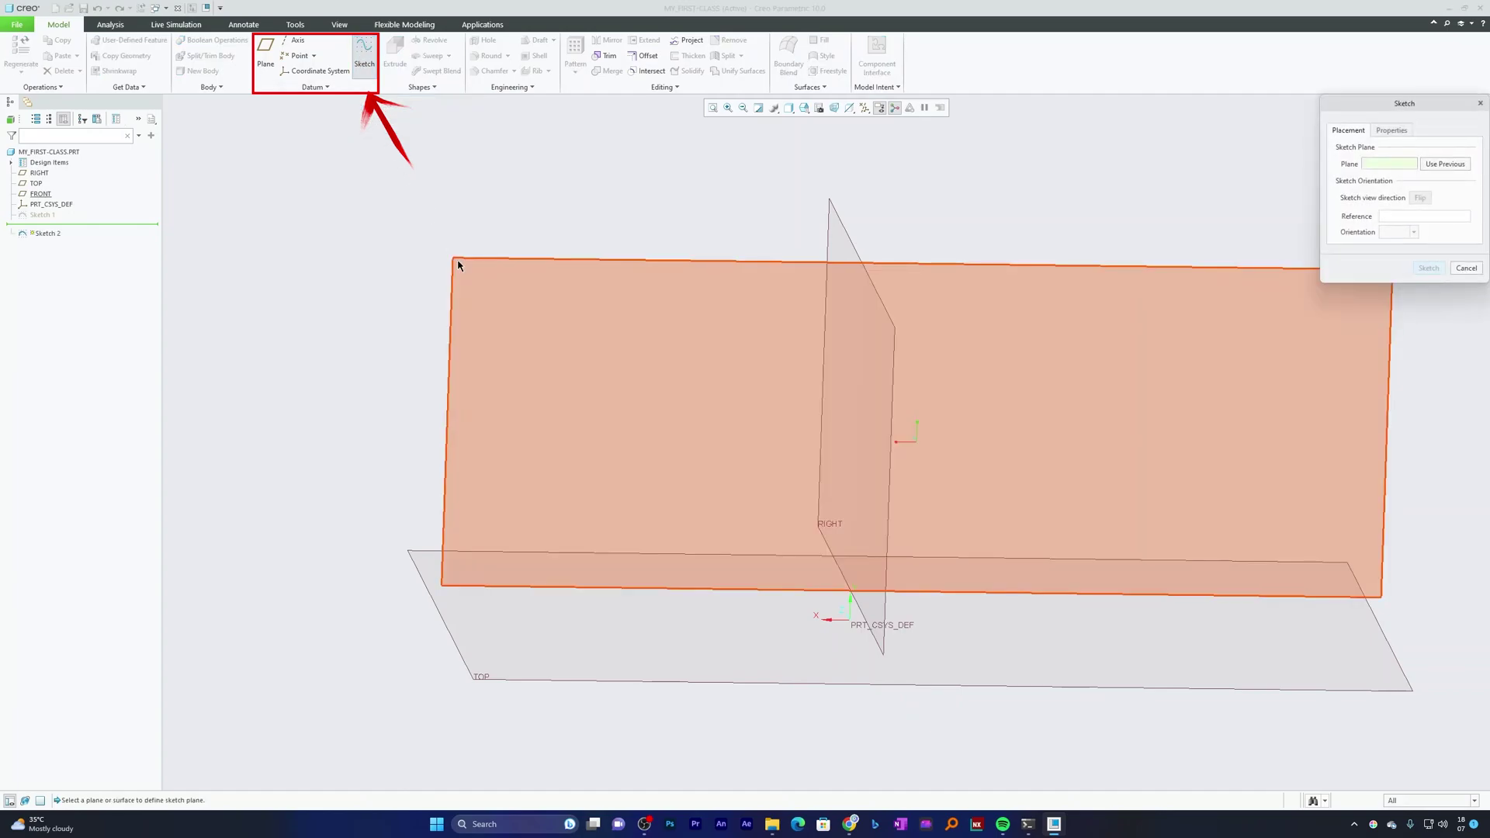
click(1474, 267)
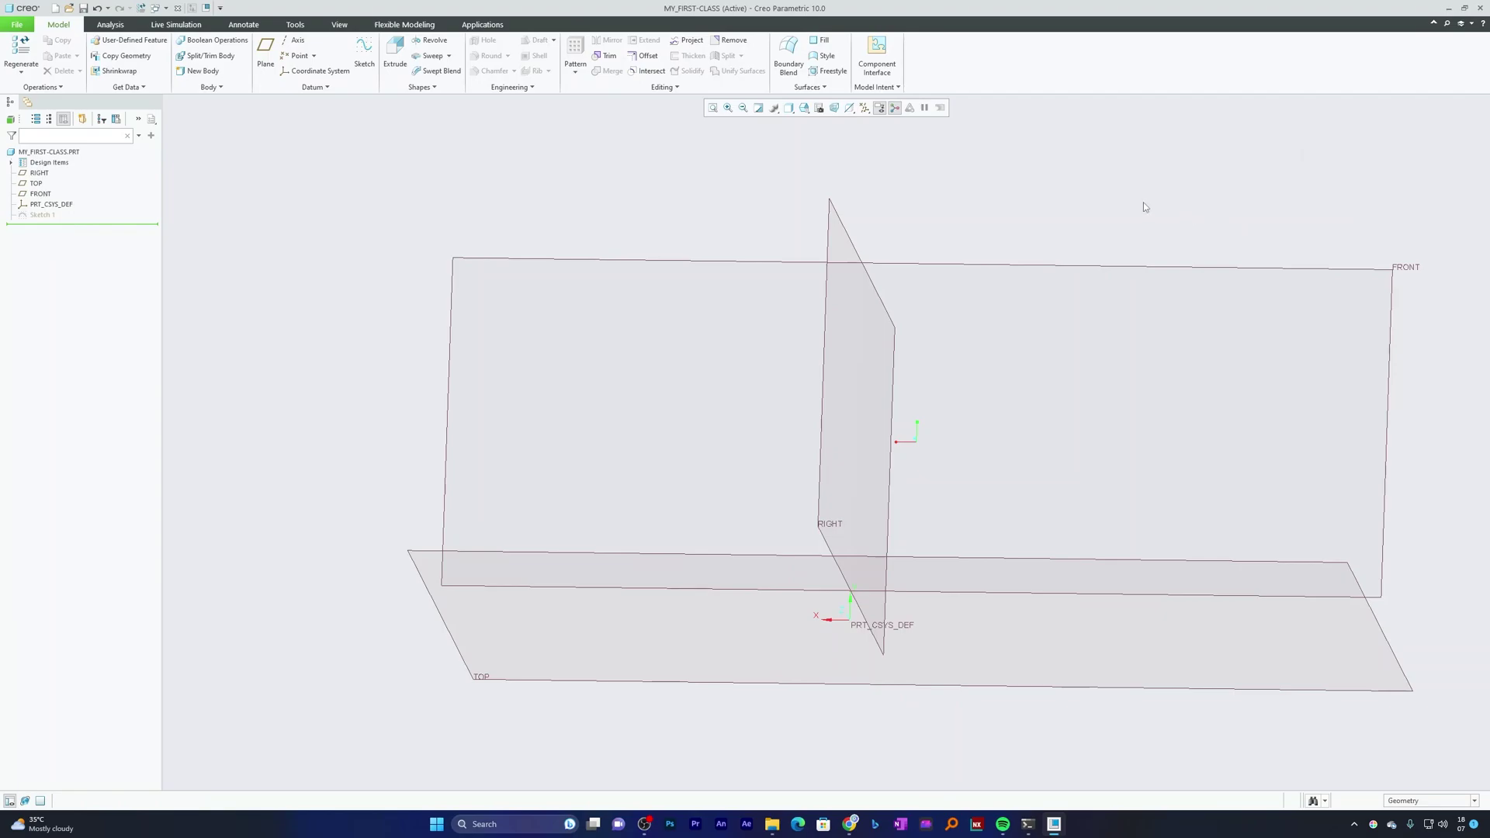
click(477, 262)
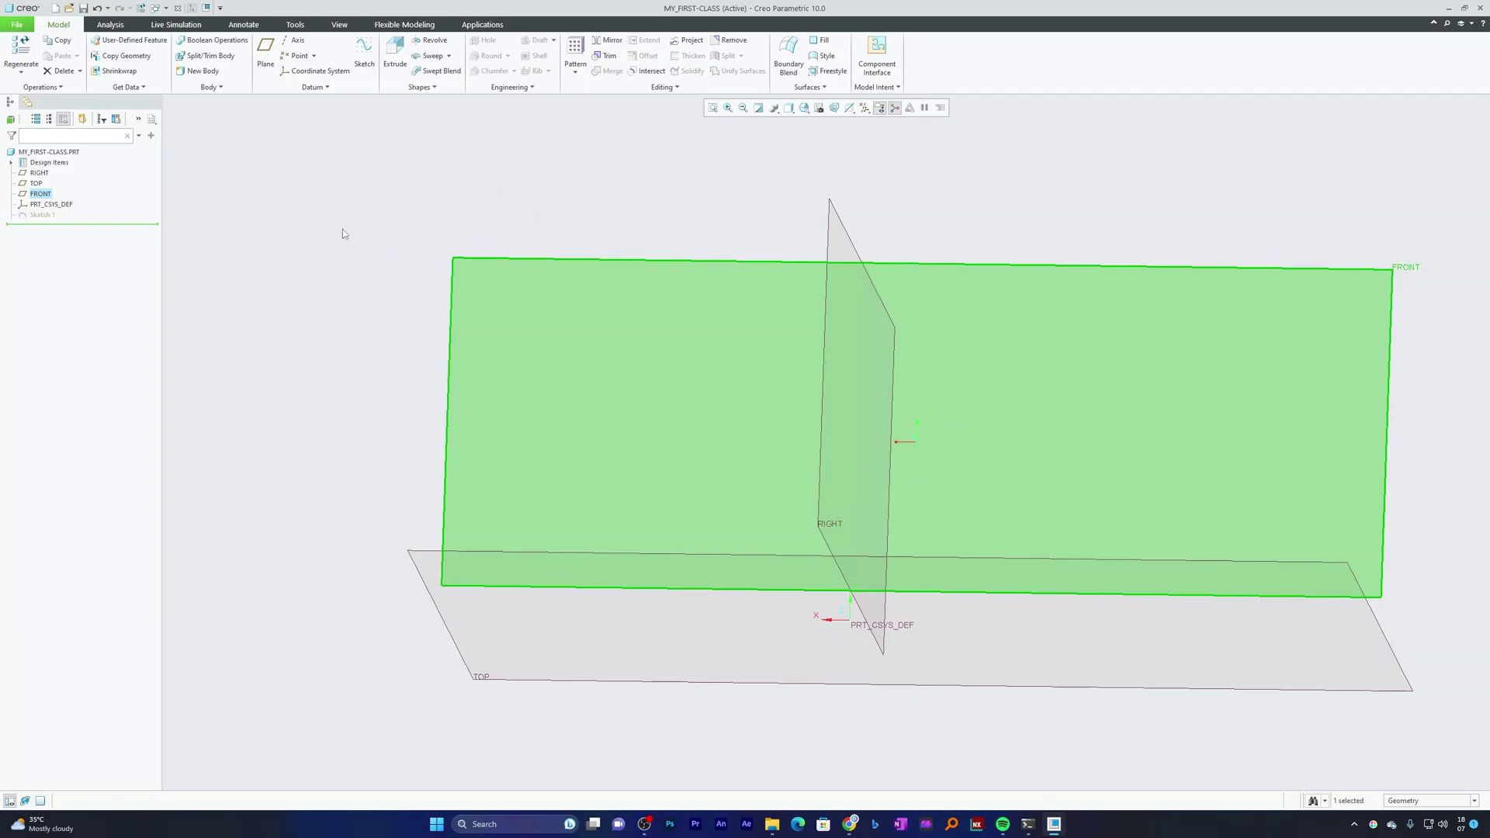
key(s)
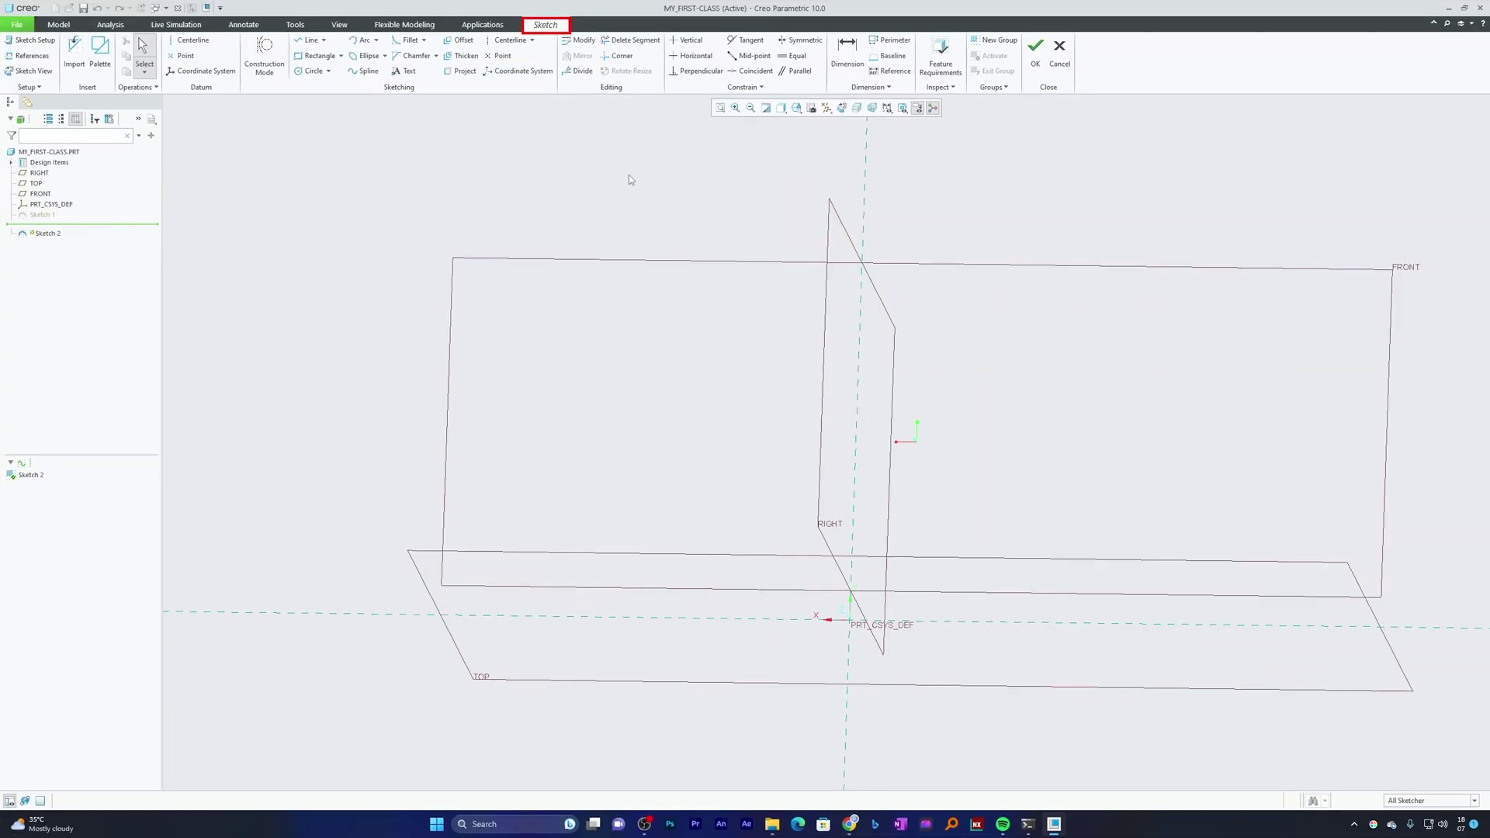
click(1062, 53)
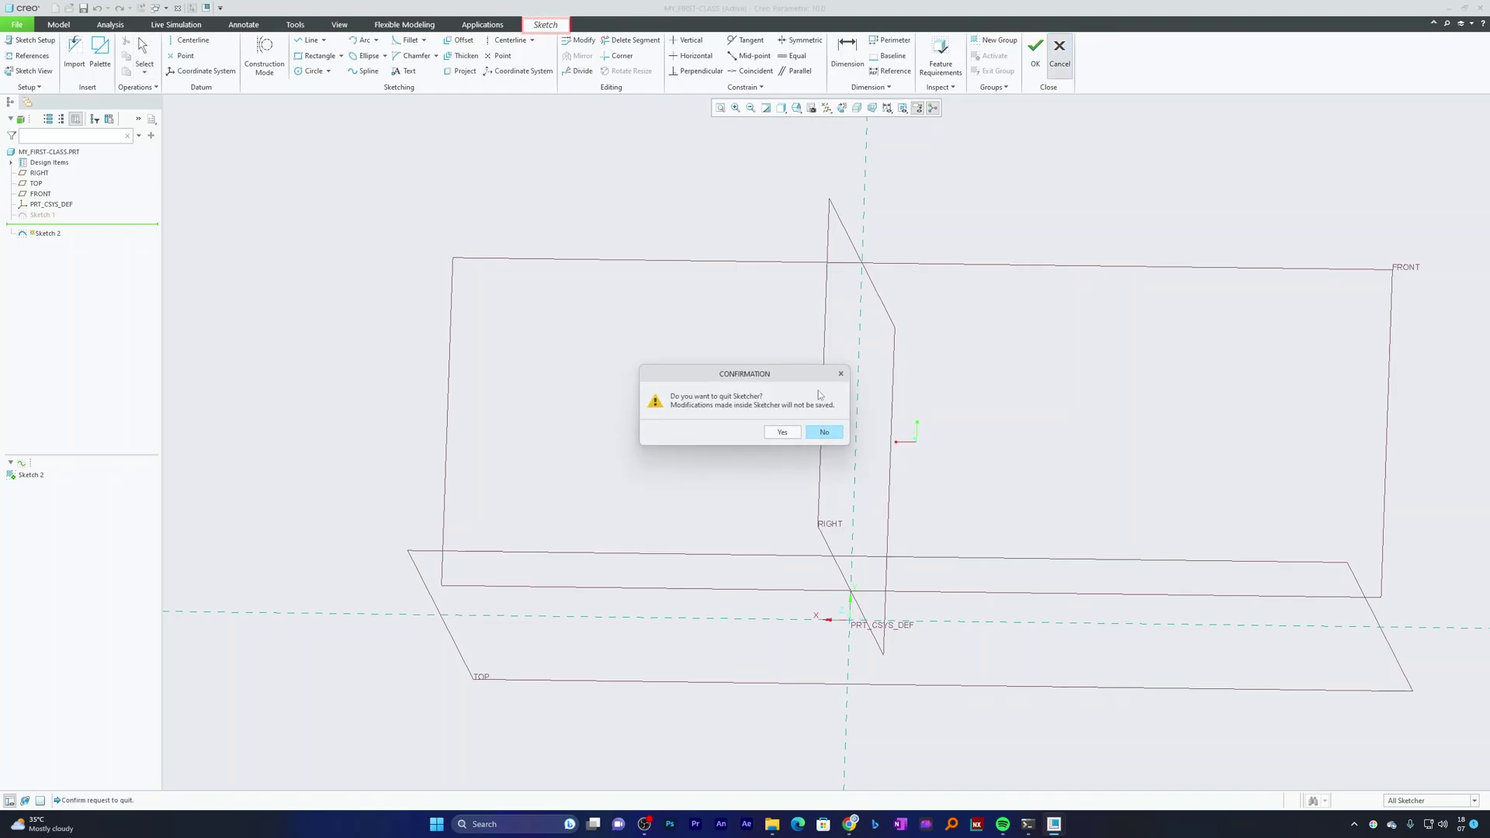
click(782, 431)
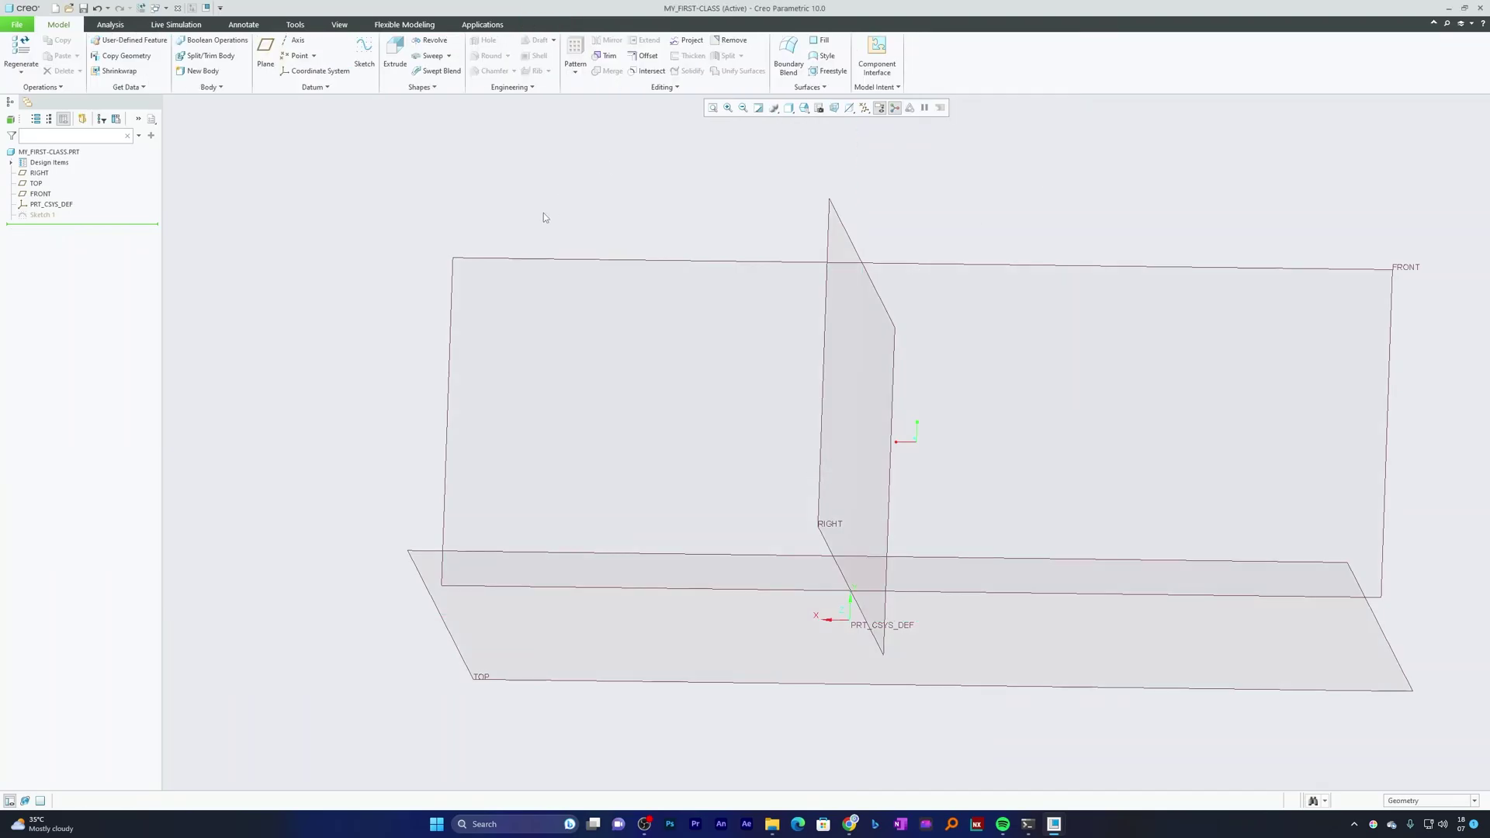
click(504, 259)
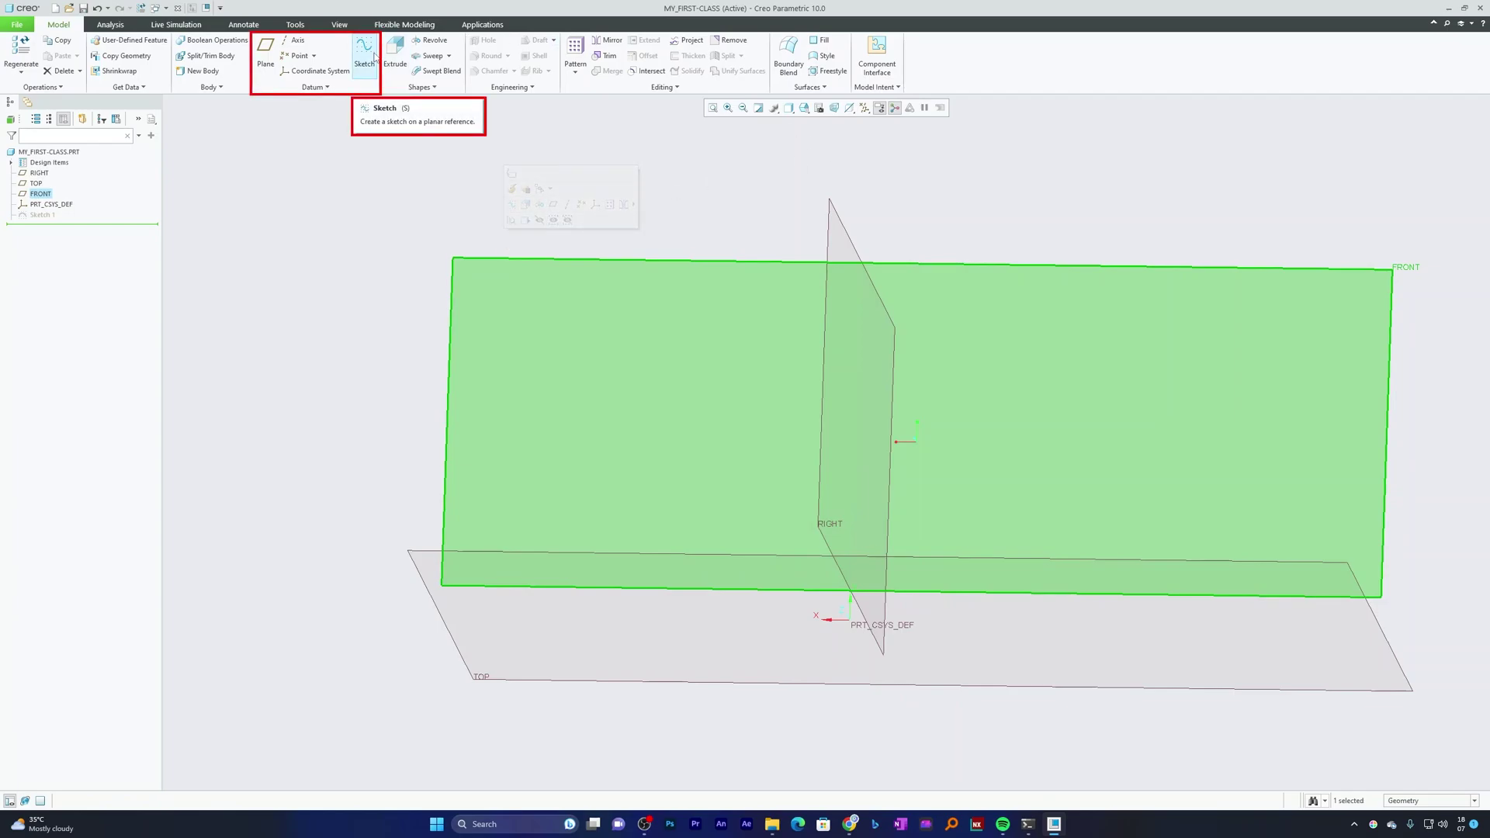
click(715, 210)
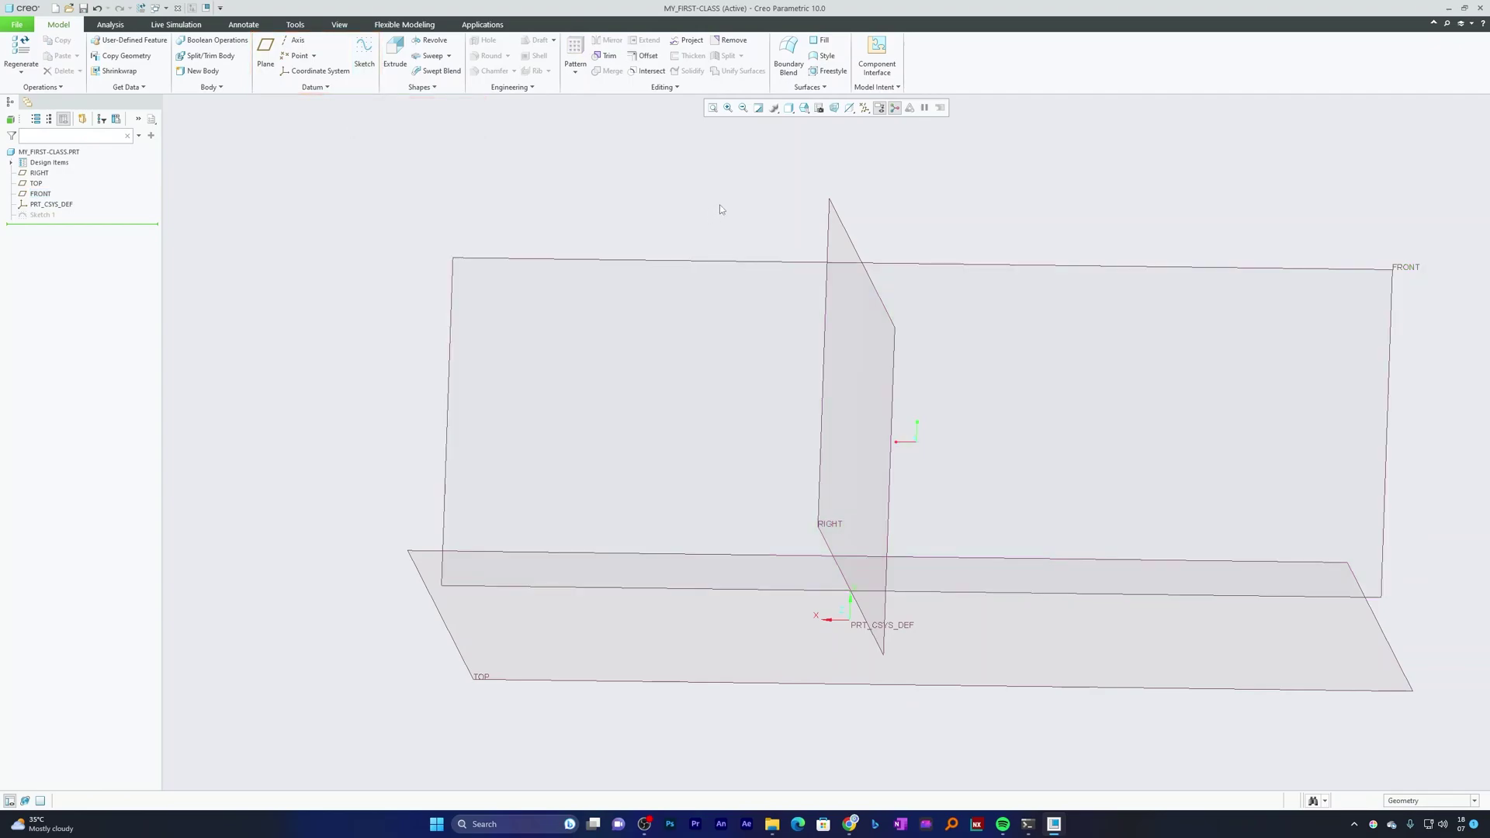
Start a new sketch on the FRONT plane and orient the view square to the sketch plane
click(691, 260)
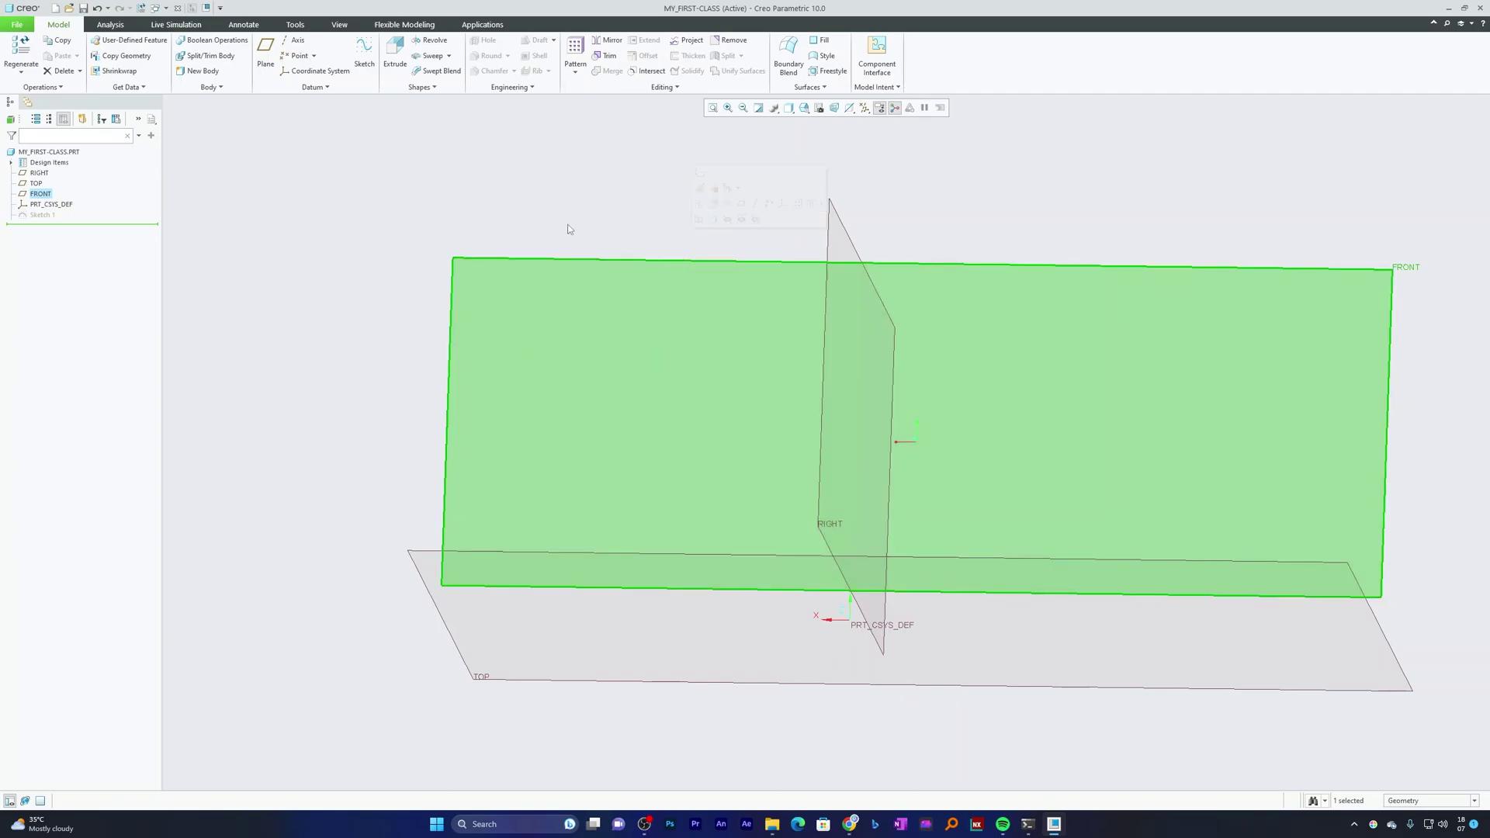
key(s)
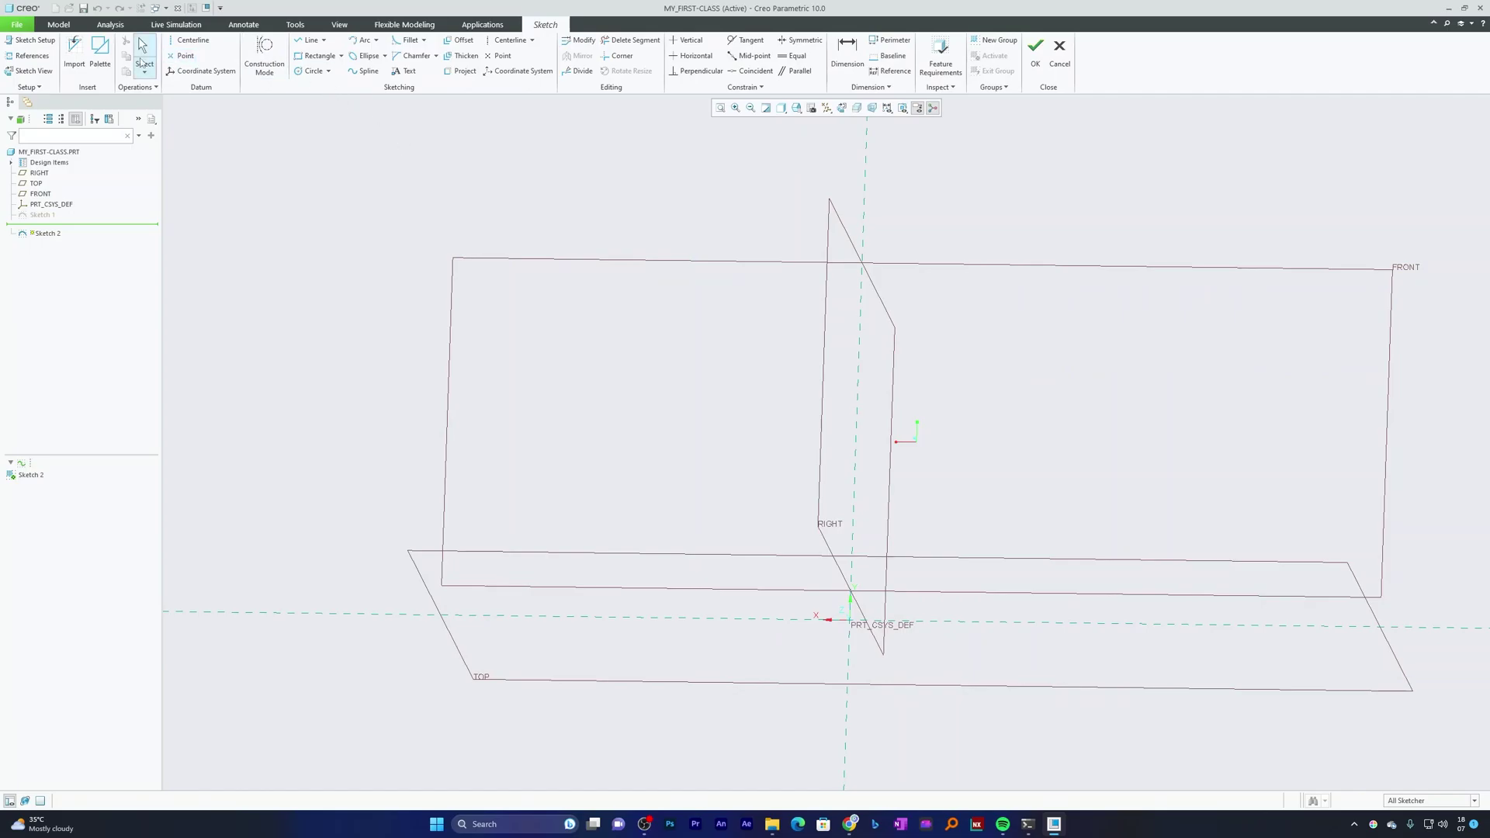
click(43, 70)
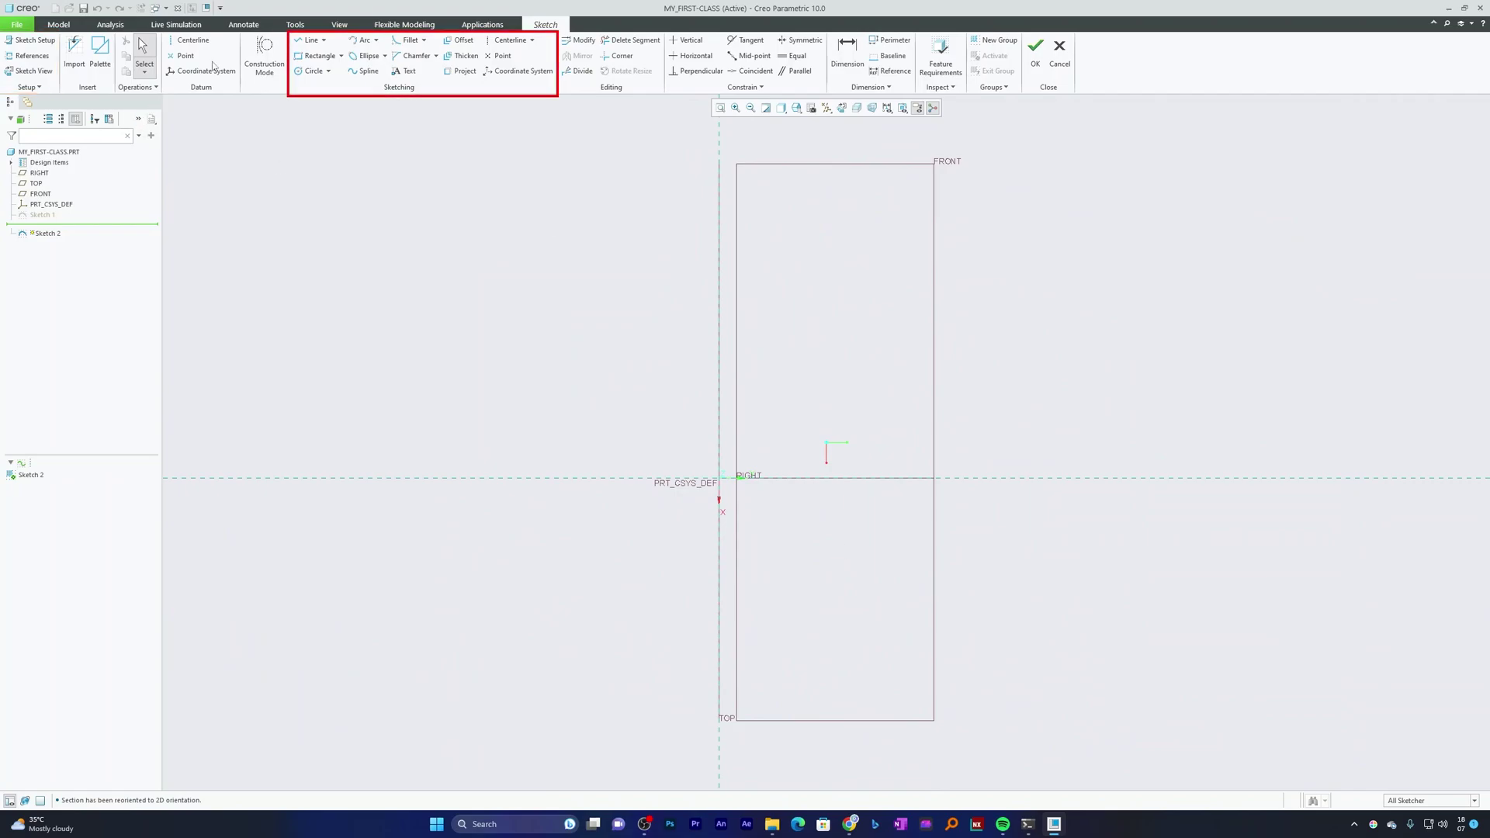
Draw a corner rectangle about 357 wide and 201 high around the sketch origin
click(314, 55)
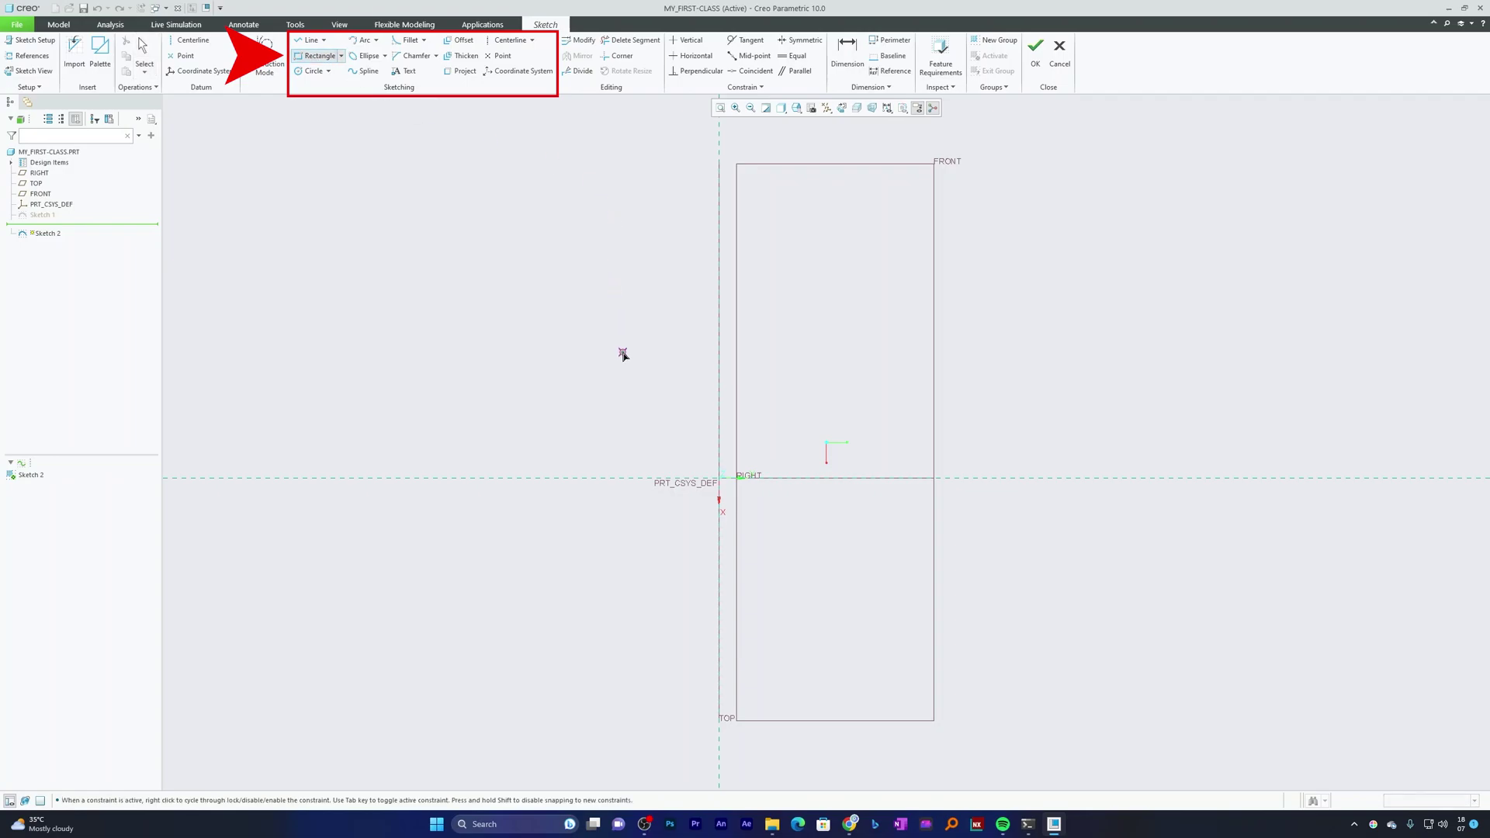
click(582, 337)
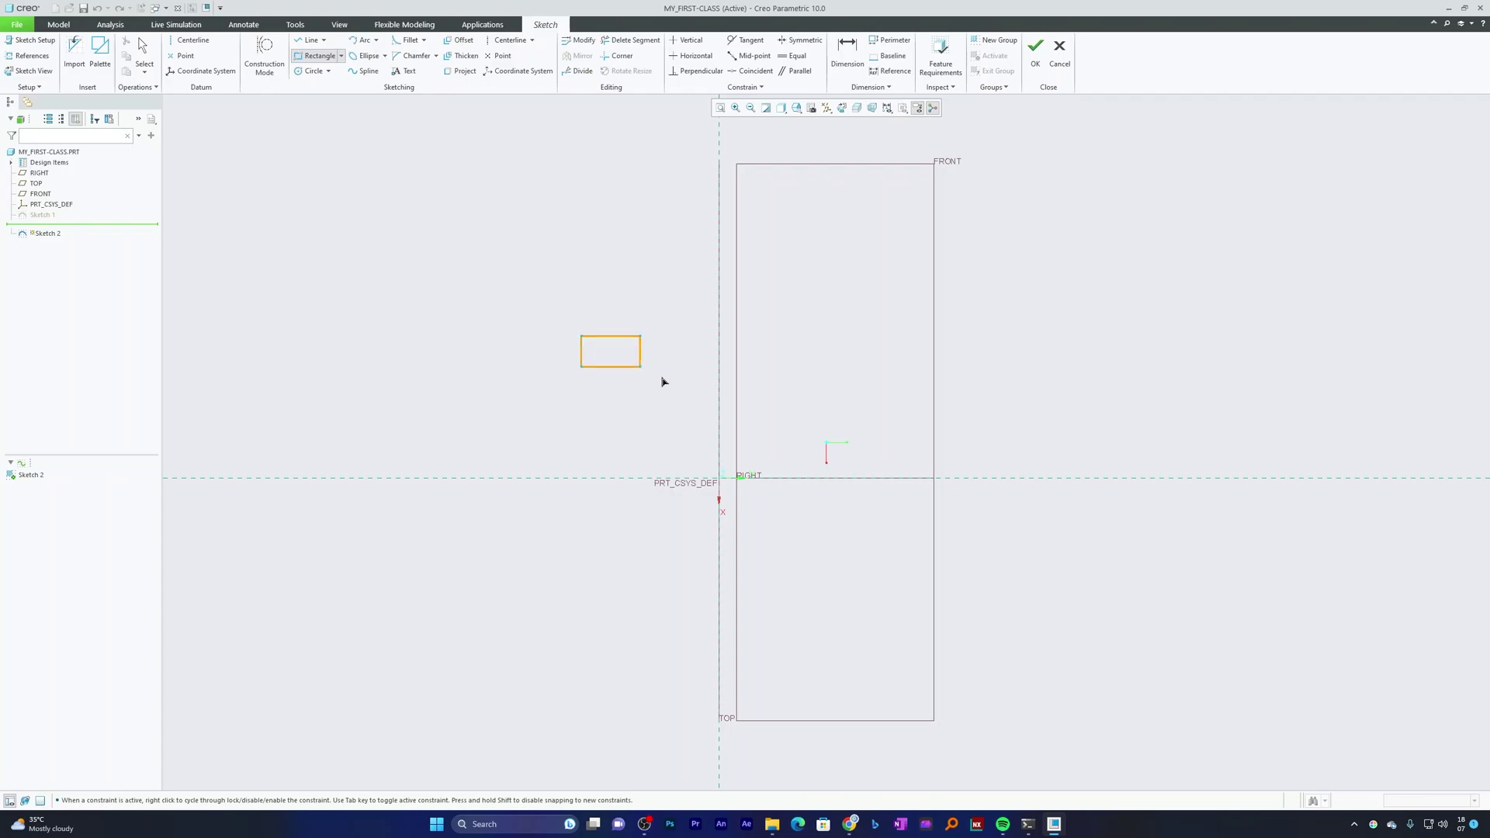
click(991, 568)
middle_click(1157, 371)
scroll(746, 449, down, 1)
scroll(747, 452, down, 2)
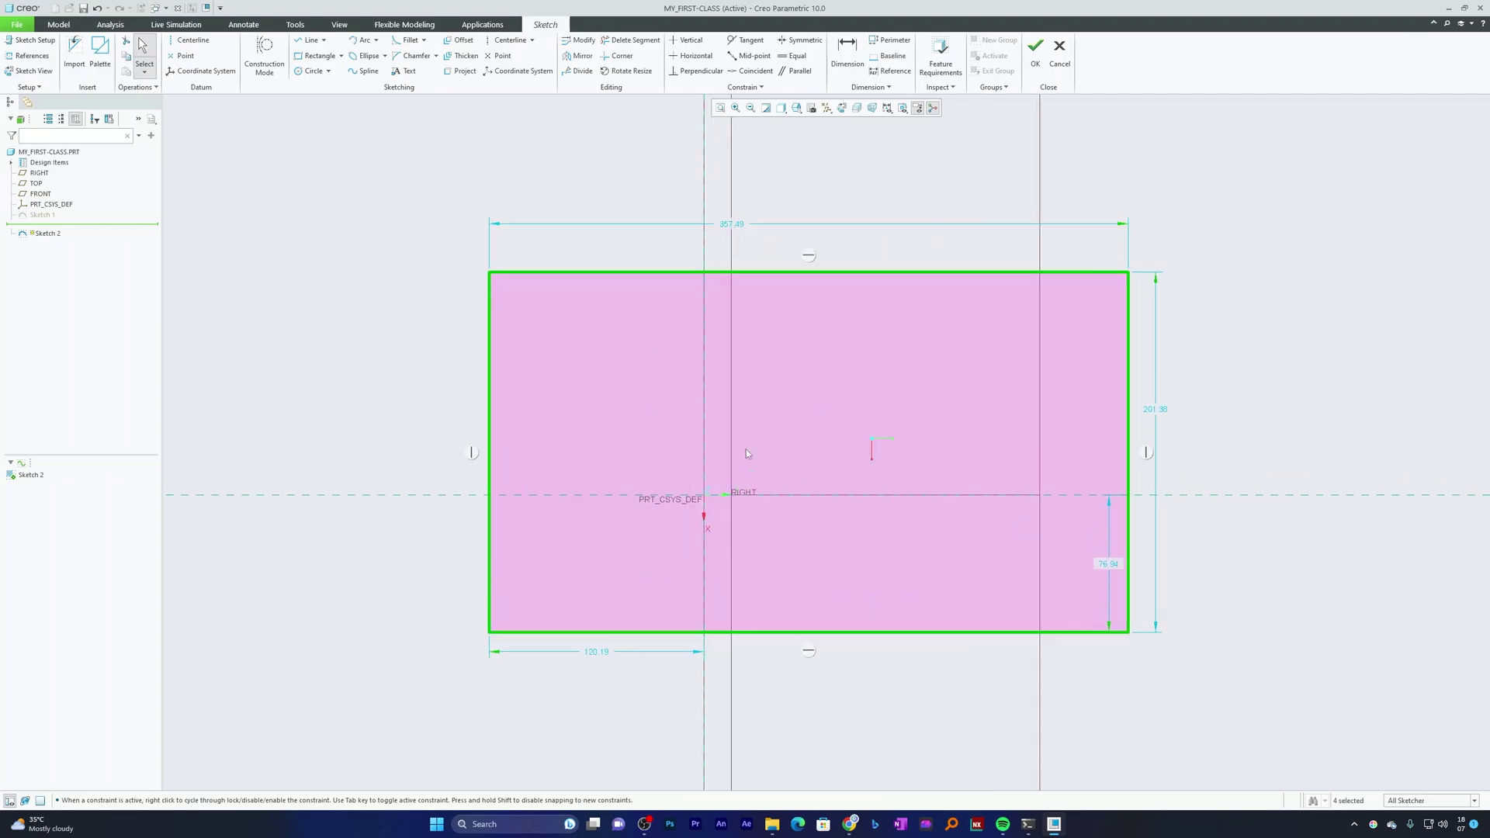
scroll(811, 570, up, 3)
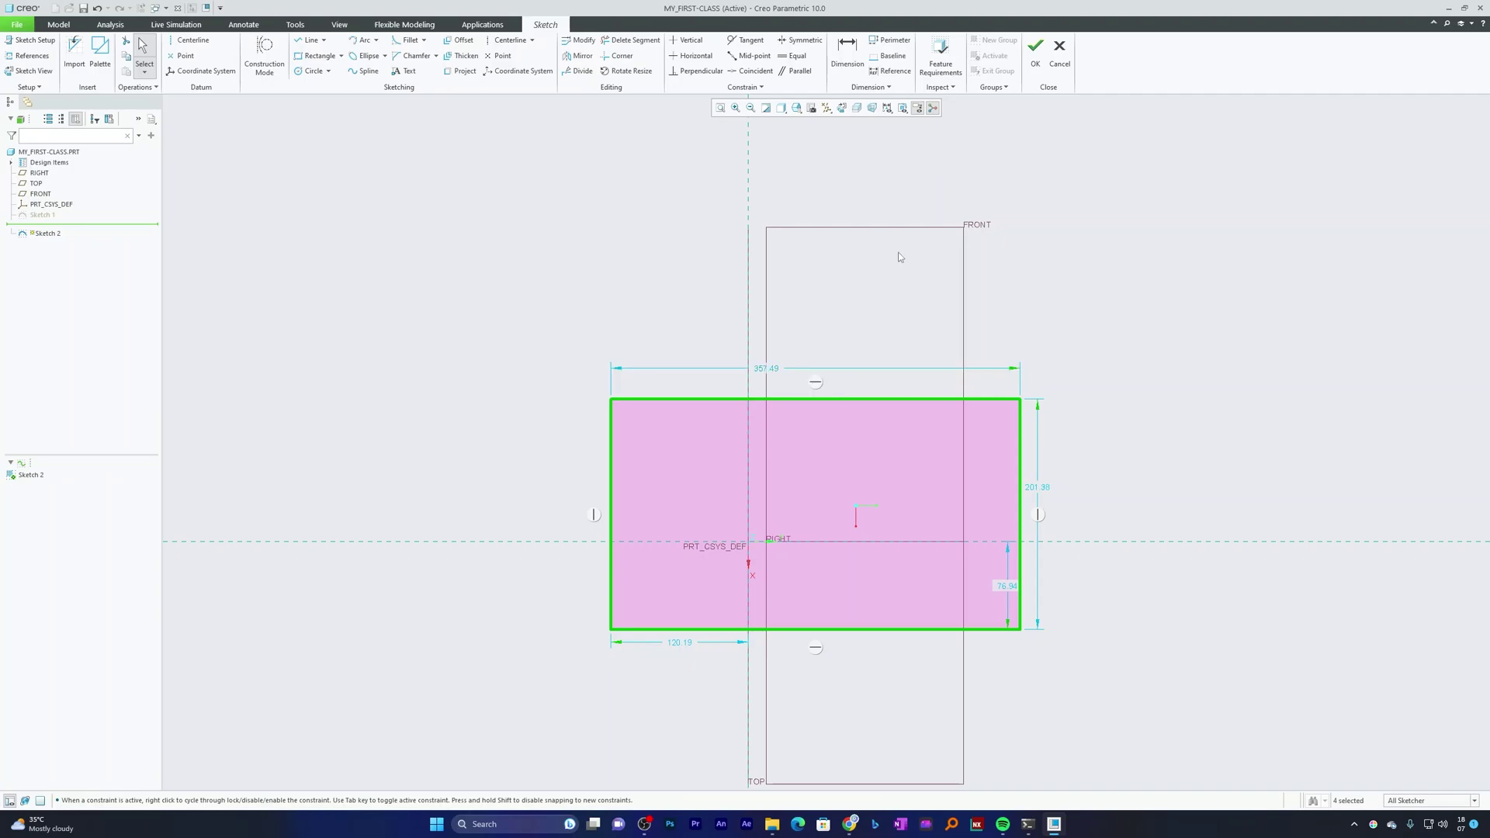
Set the rectangle's width to 360 and its height to 220
double_click(768, 368)
text(360)
key(Return)
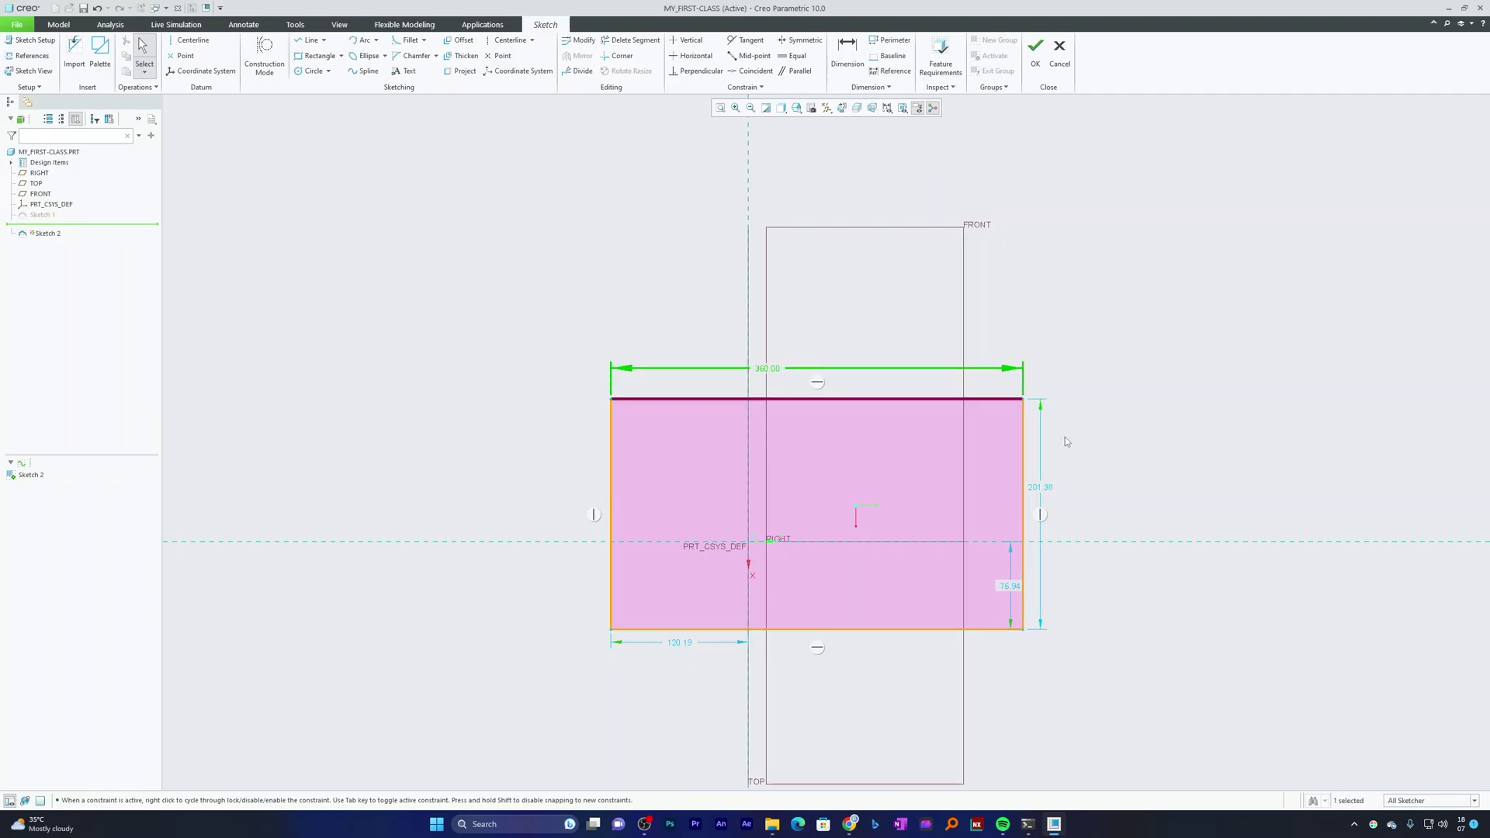
double_click(1054, 487)
text(220)
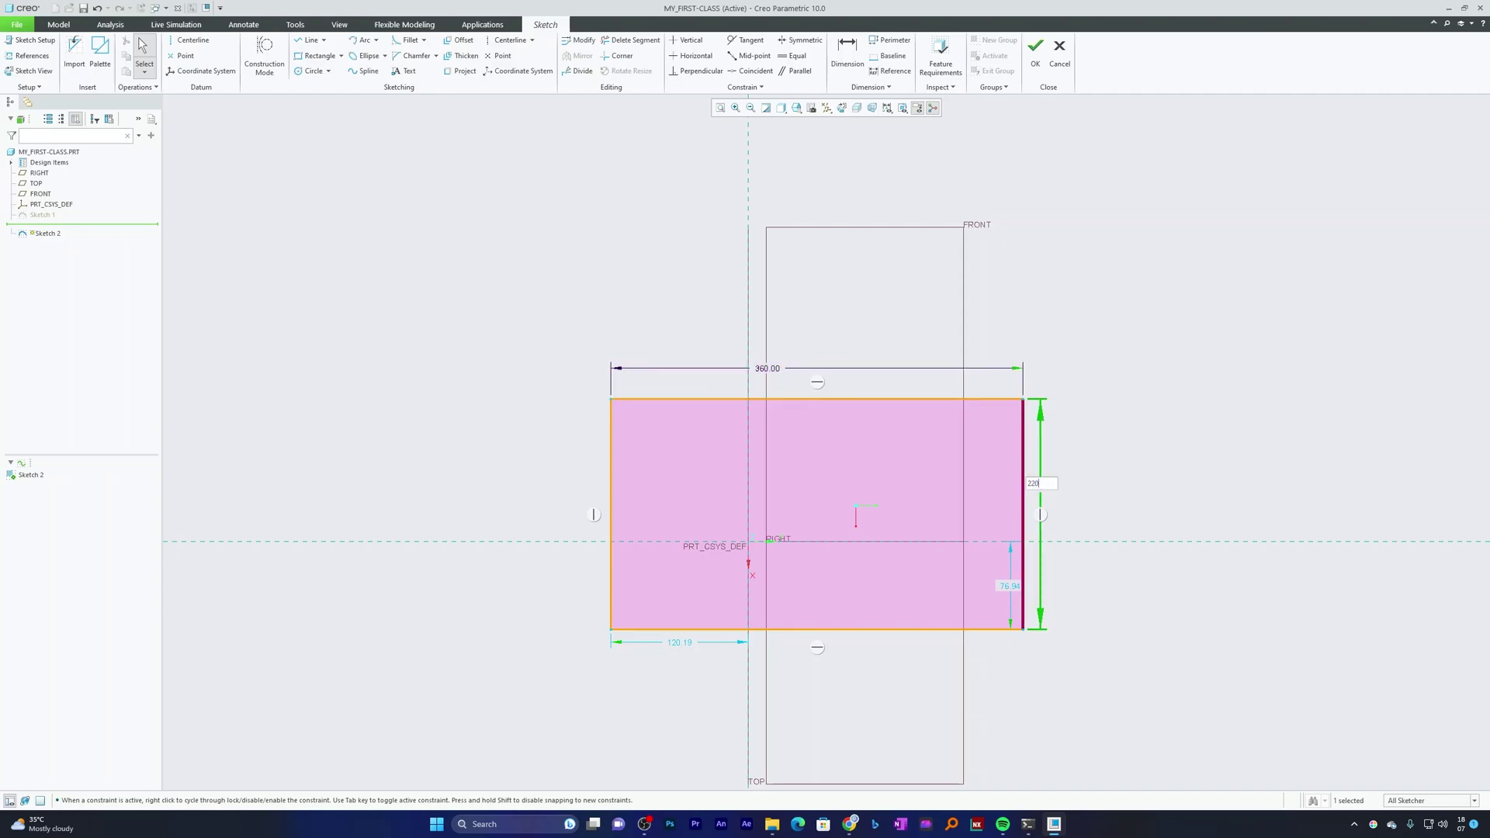
key(Return)
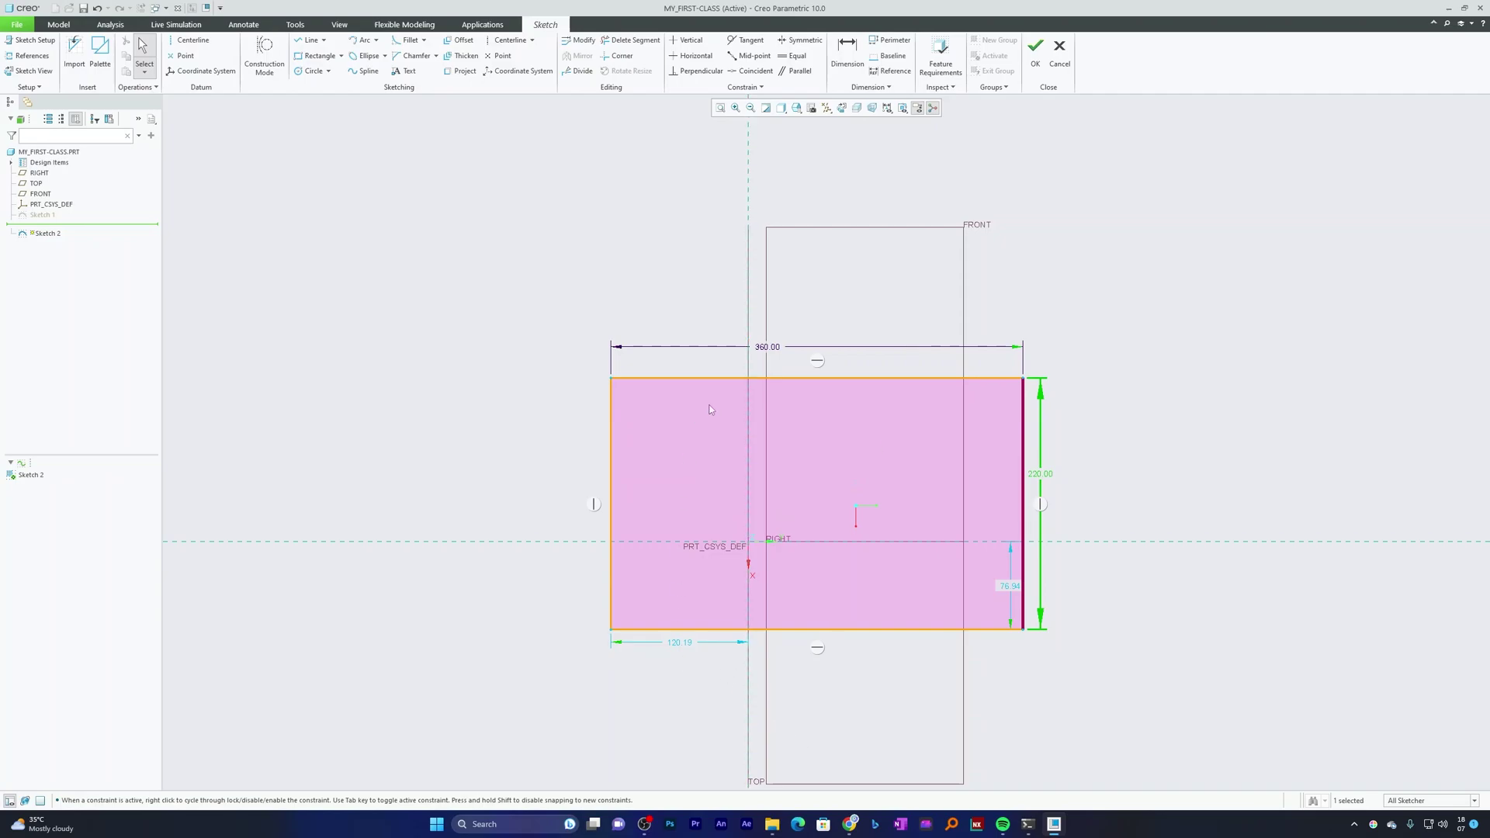
click(1110, 515)
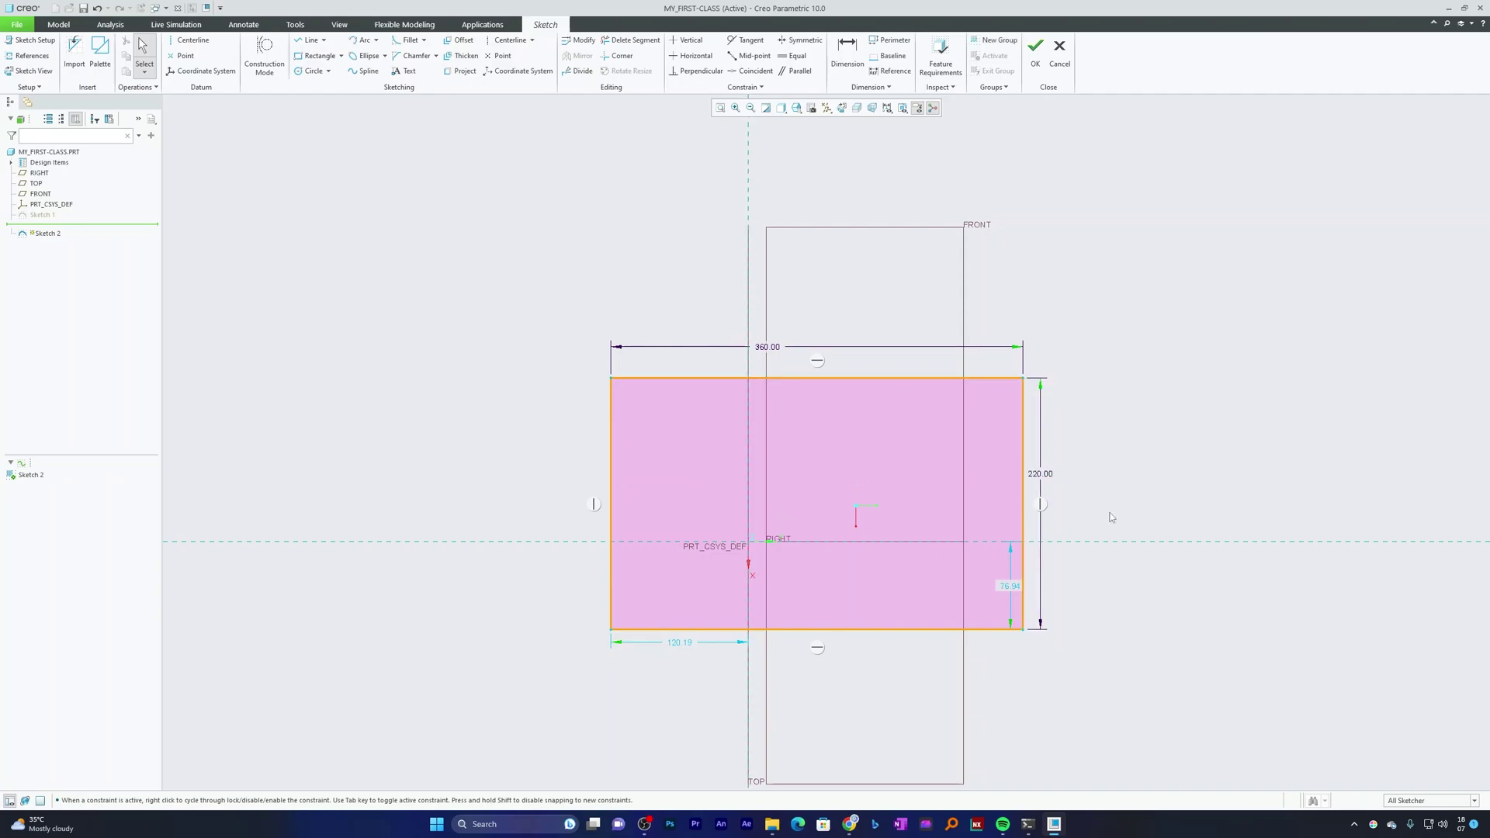
Centre the rectangle by setting its left side 180 and its lower side 110 from the reference axes, and accept the sketch
double_click(682, 641)
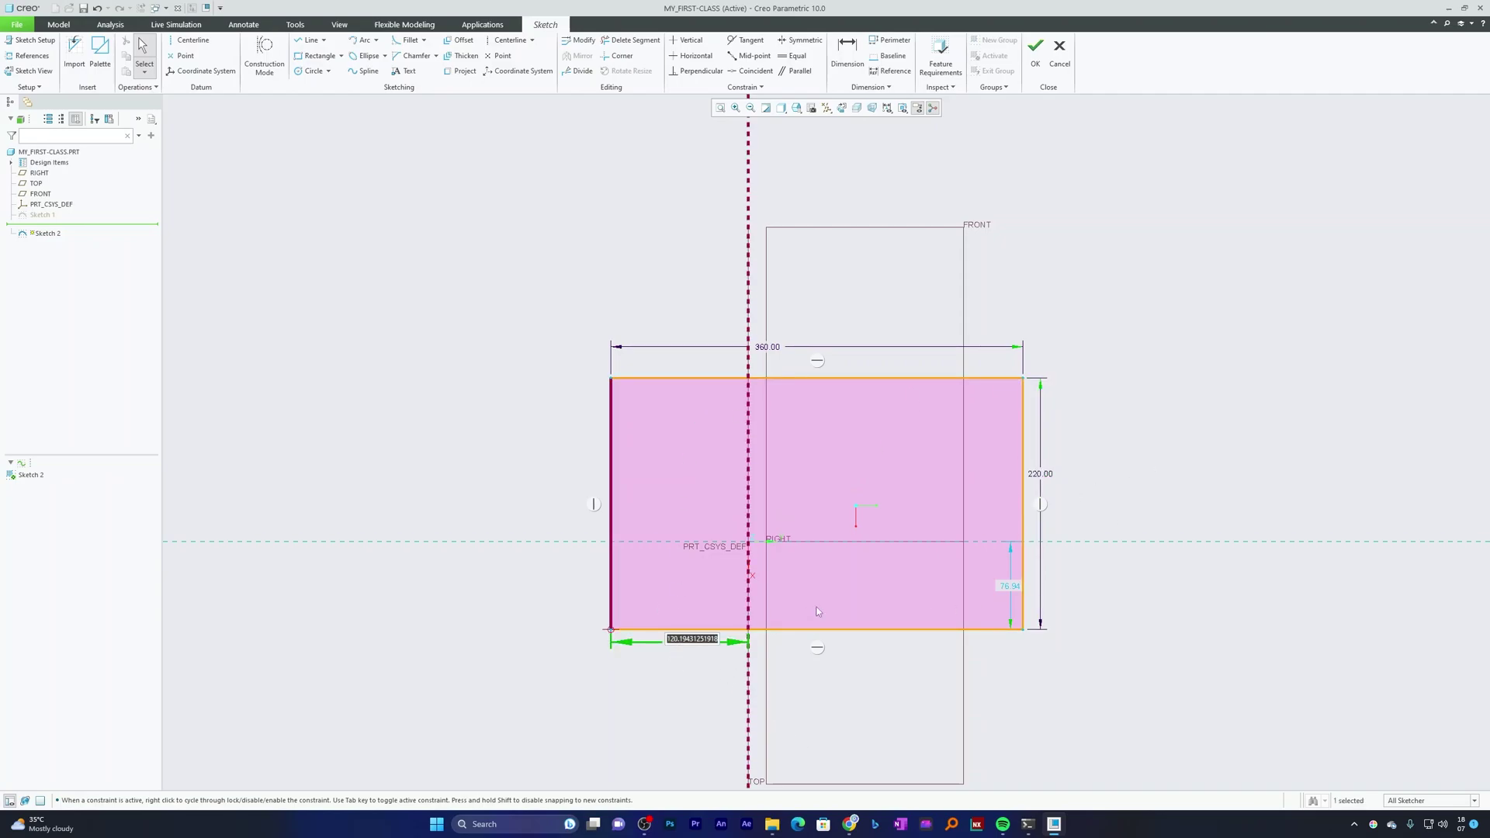
text(180)
key(Return)
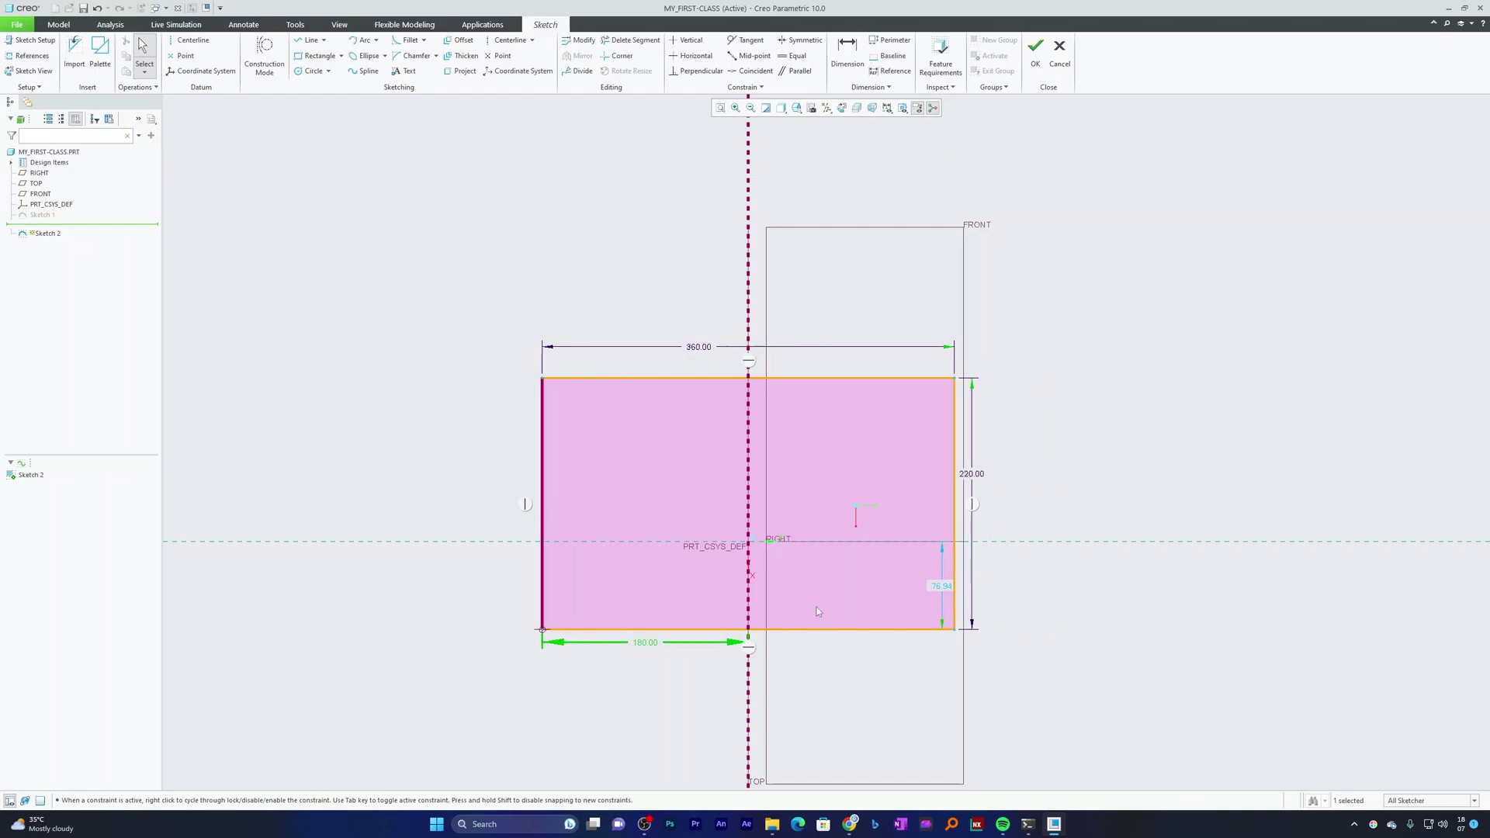
double_click(938, 584)
text(110)
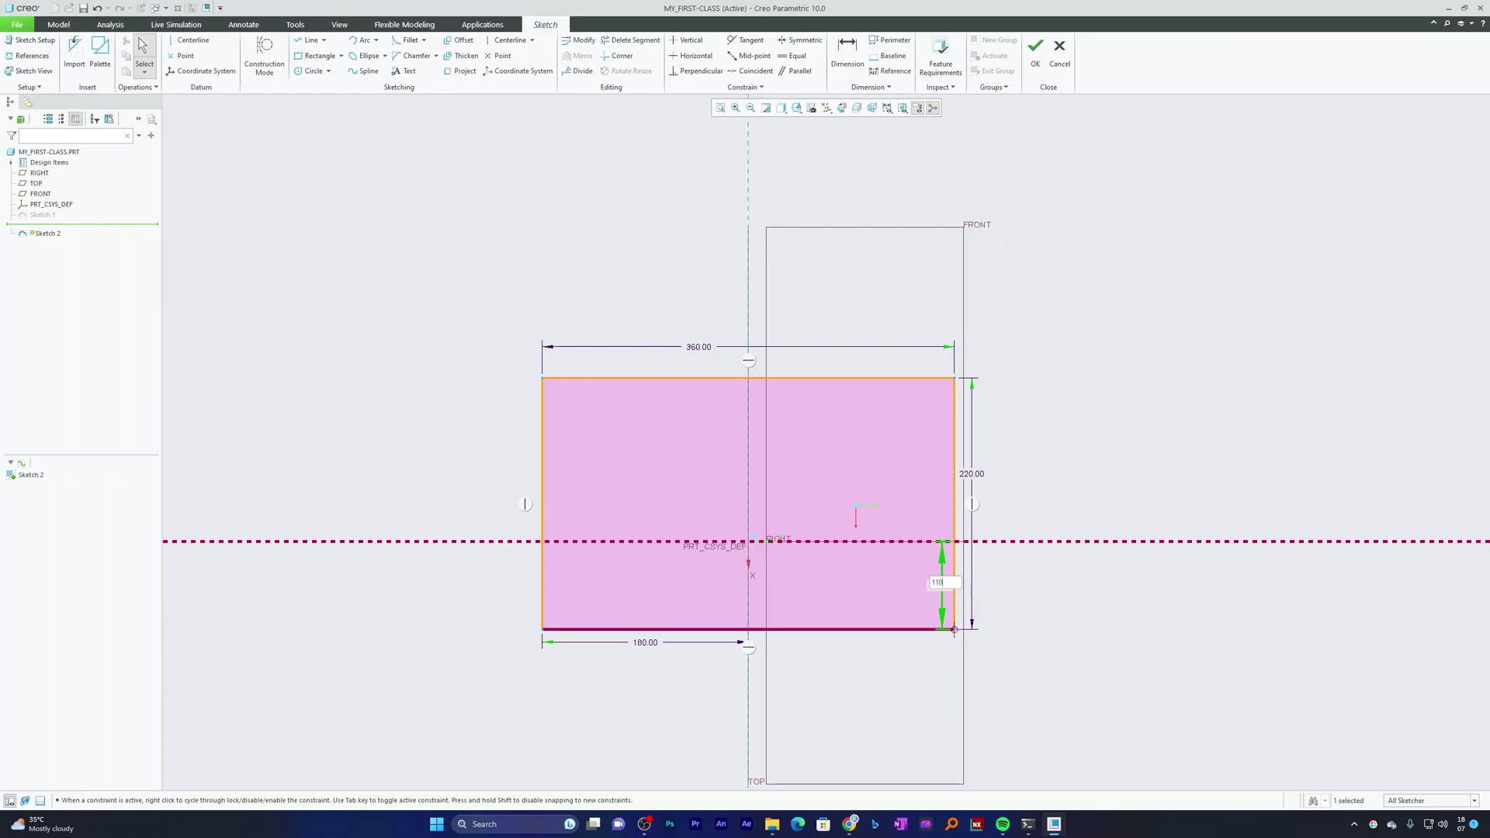
key(Return)
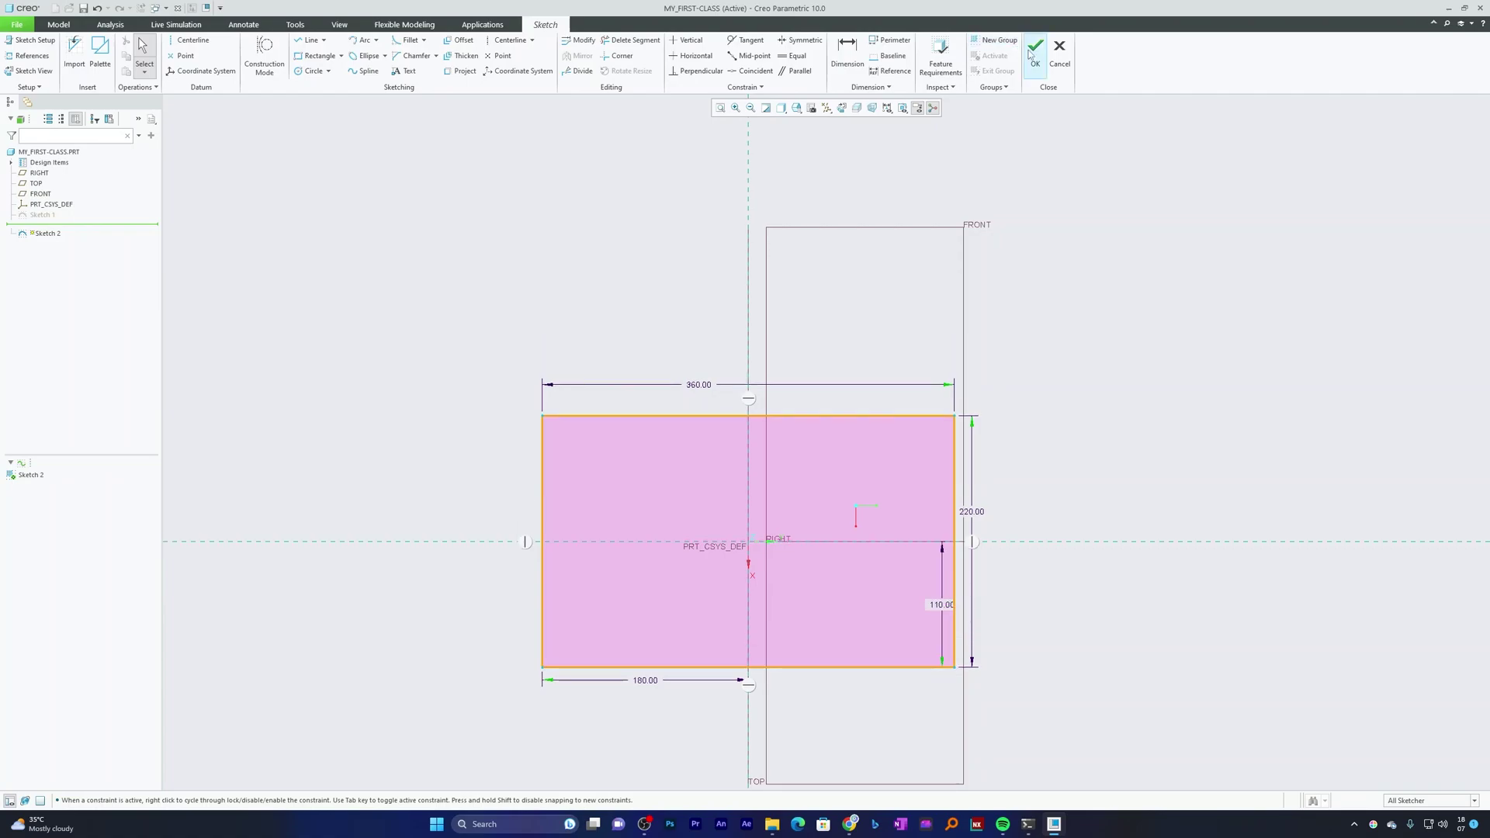
click(1032, 53)
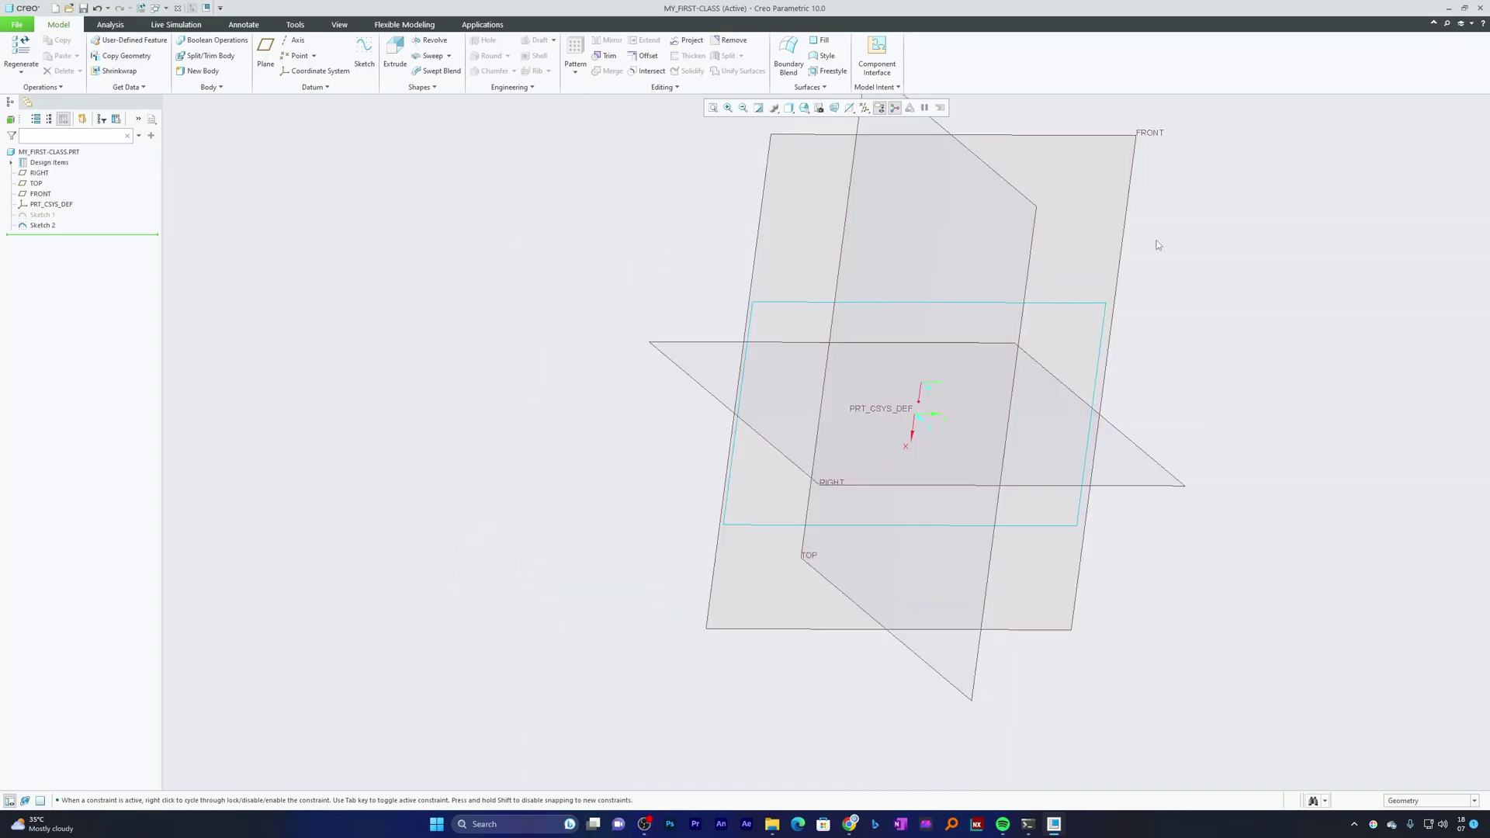
click(898, 374)
click(43, 227)
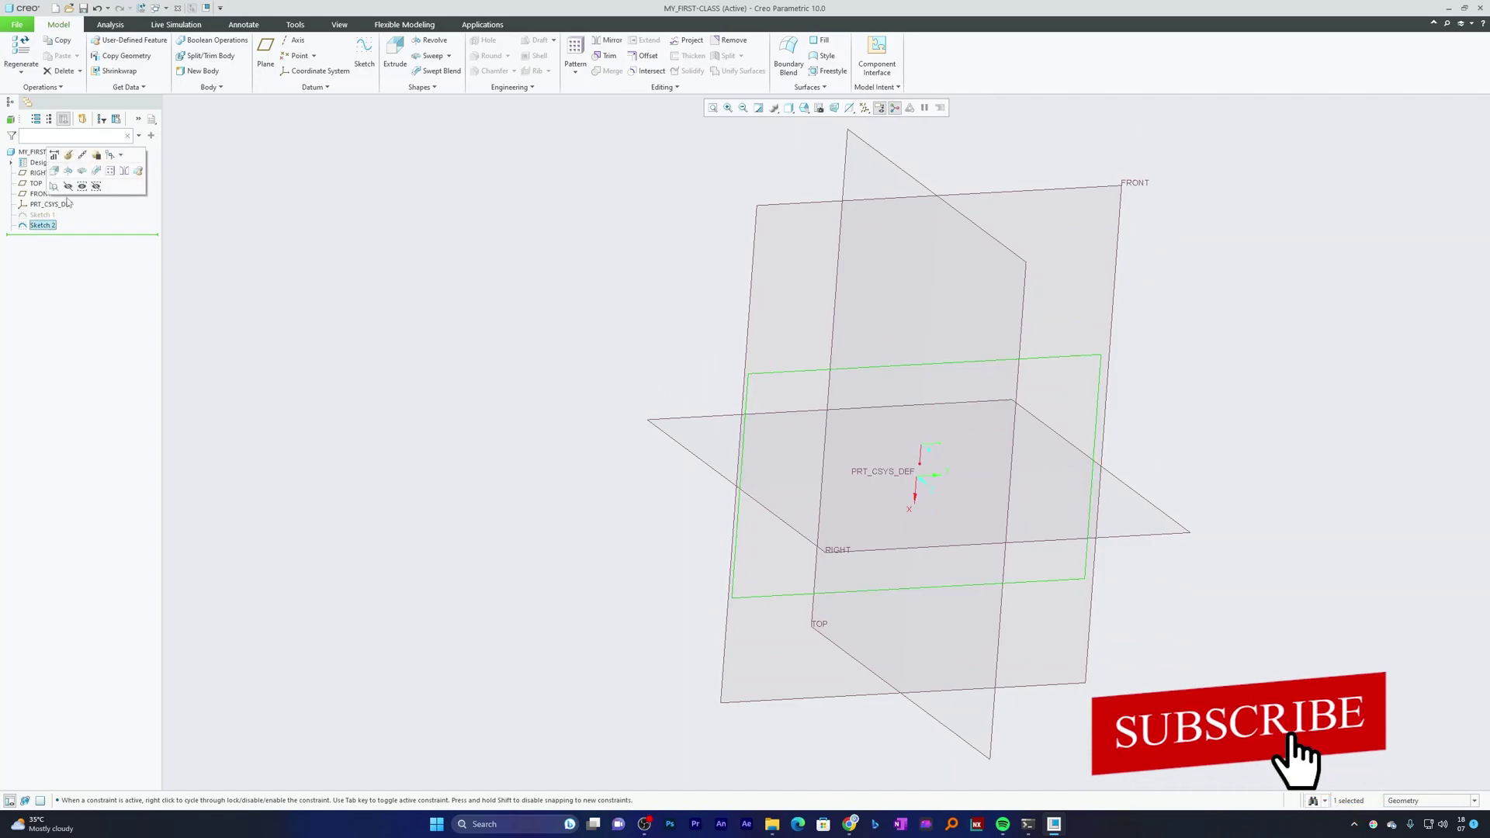
click(68, 154)
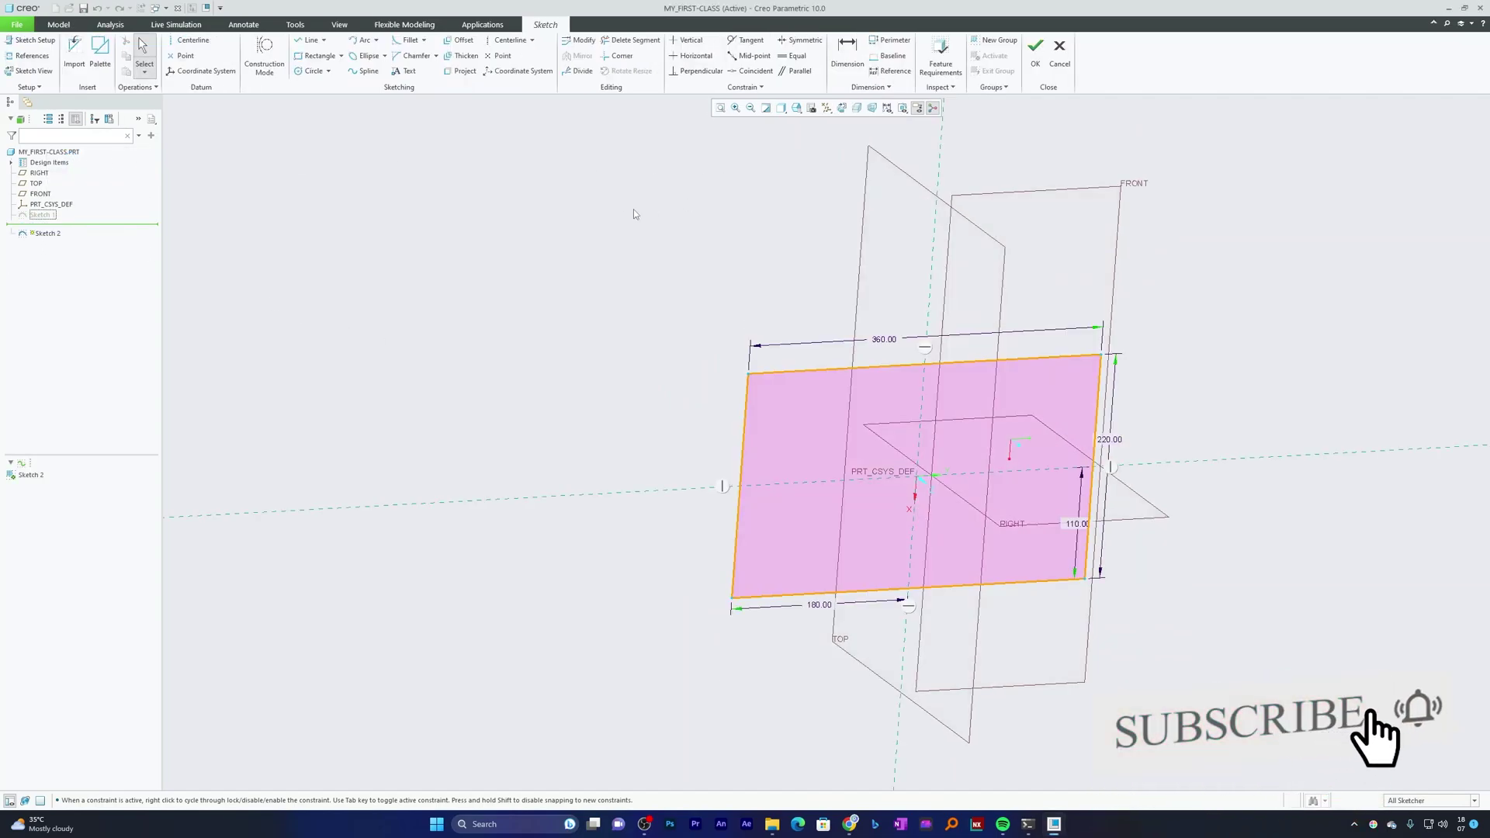
click(342, 56)
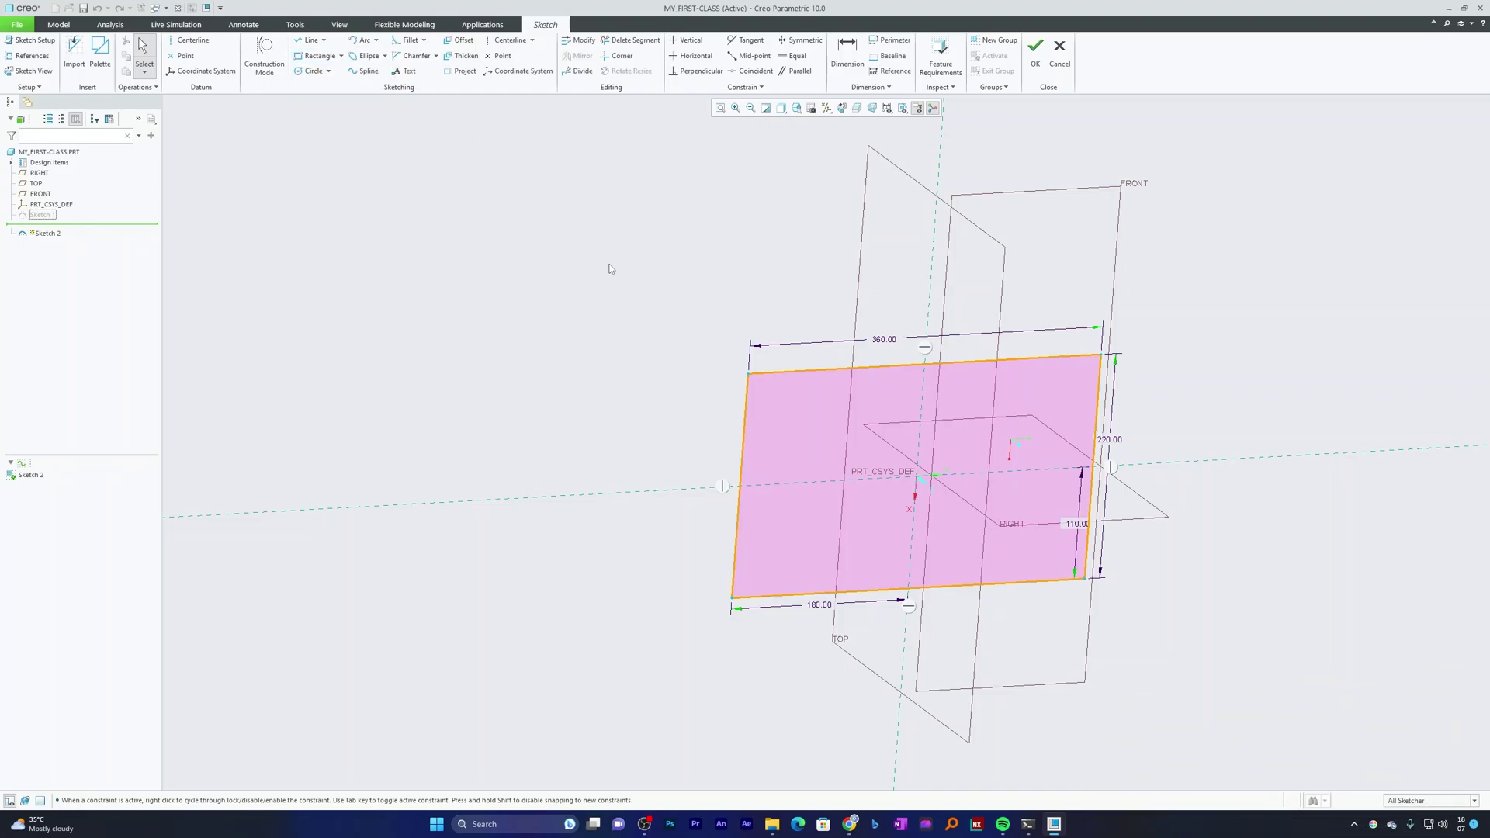
drag(645, 272, 764, 419)
click(749, 386)
key(Delete)
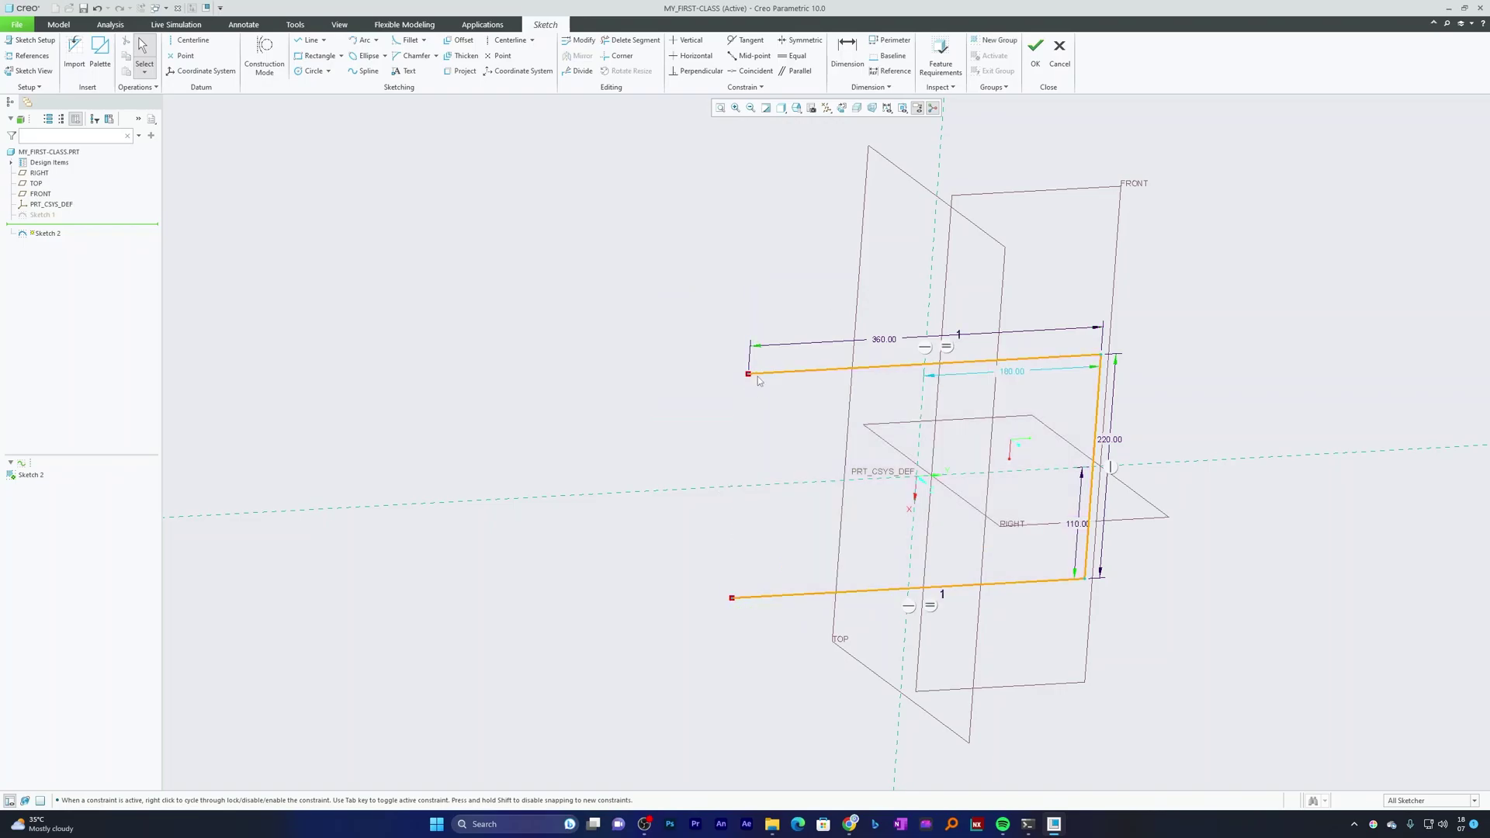
click(1059, 53)
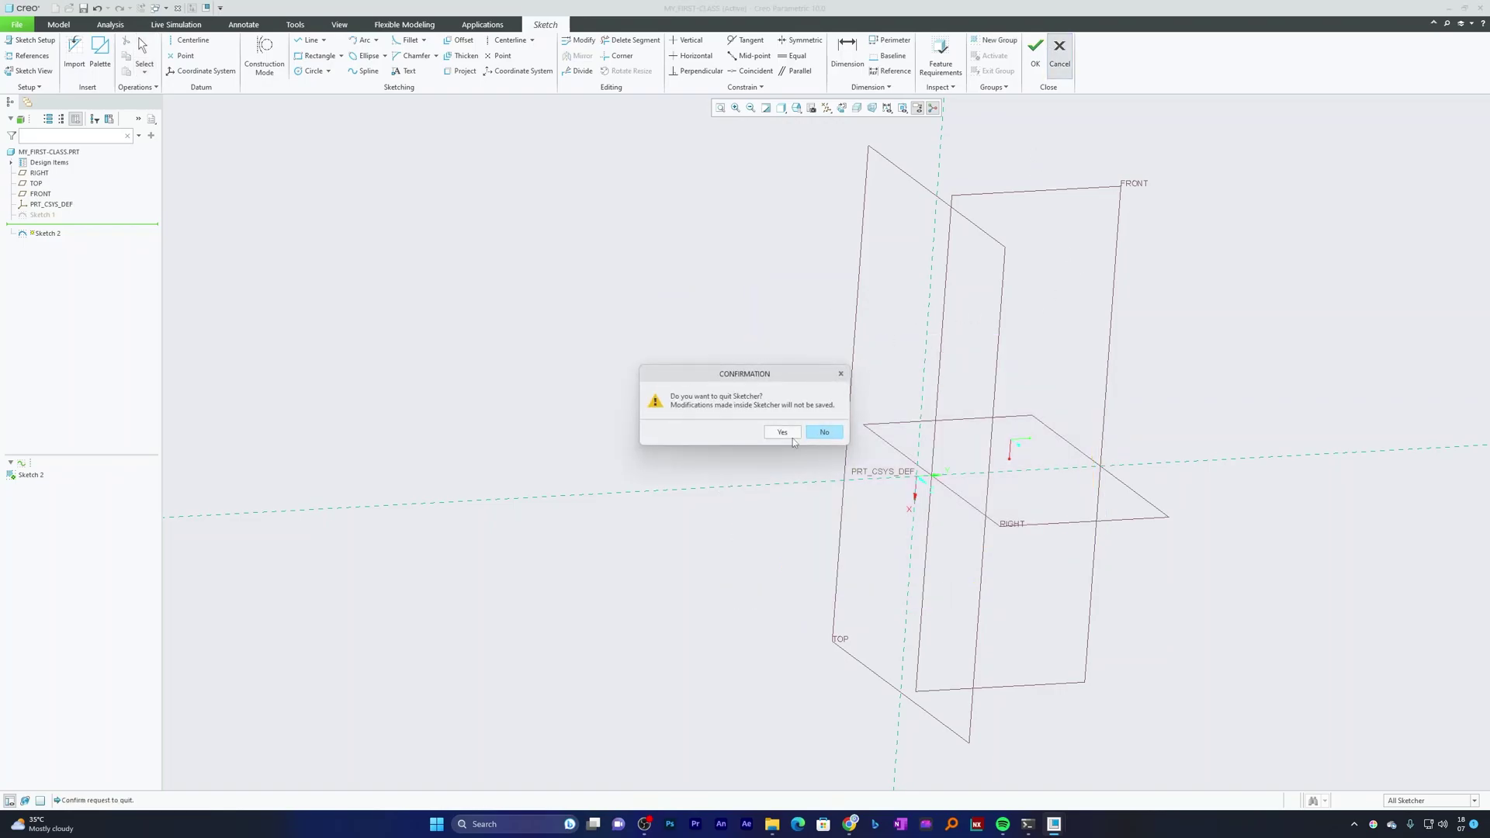
click(791, 434)
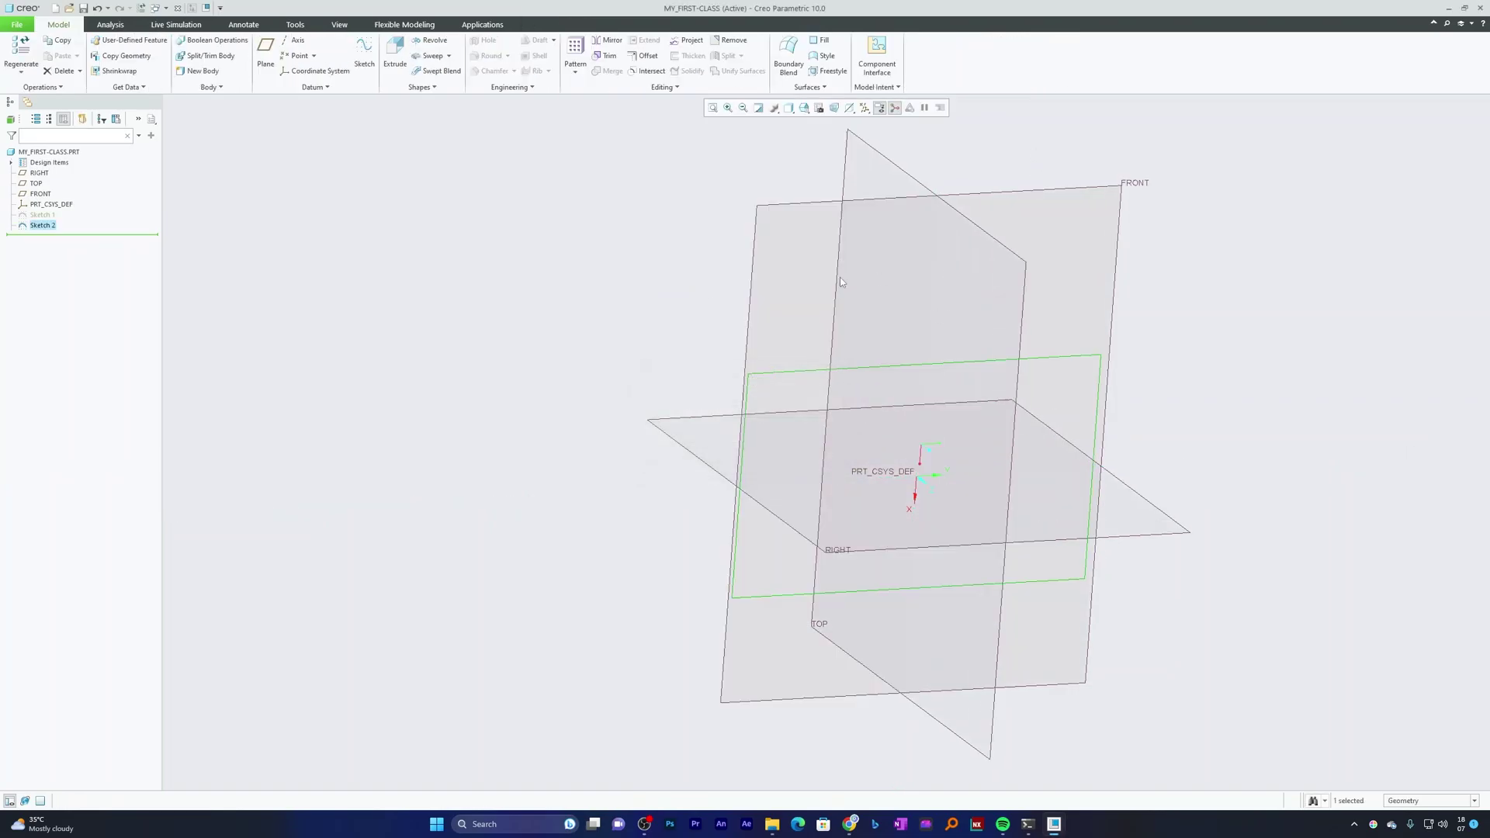
Set the edge display quality to Very High in the entity display options and confirm the options
click(19, 26)
click(31, 285)
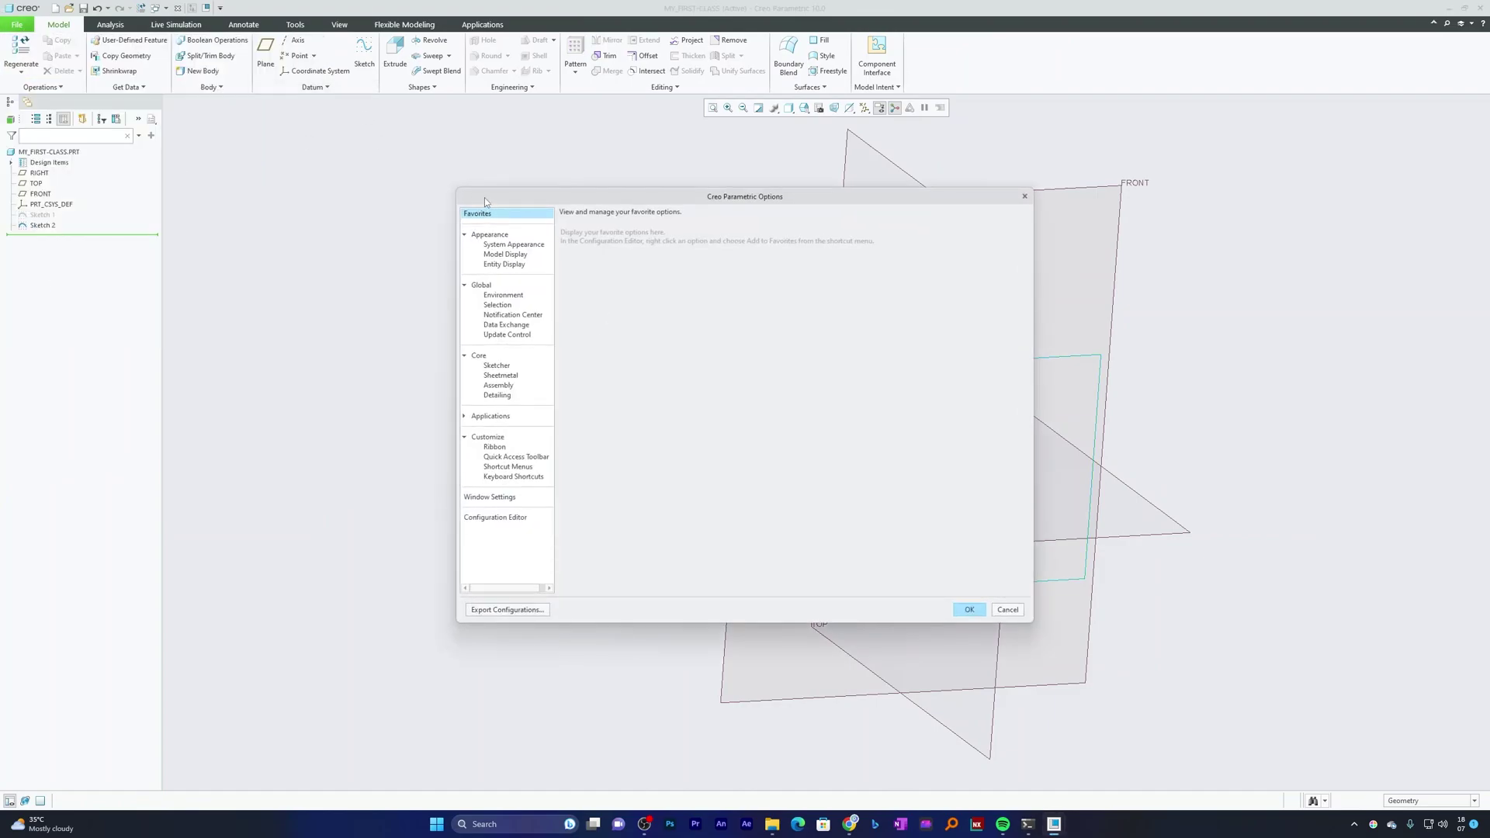
click(508, 255)
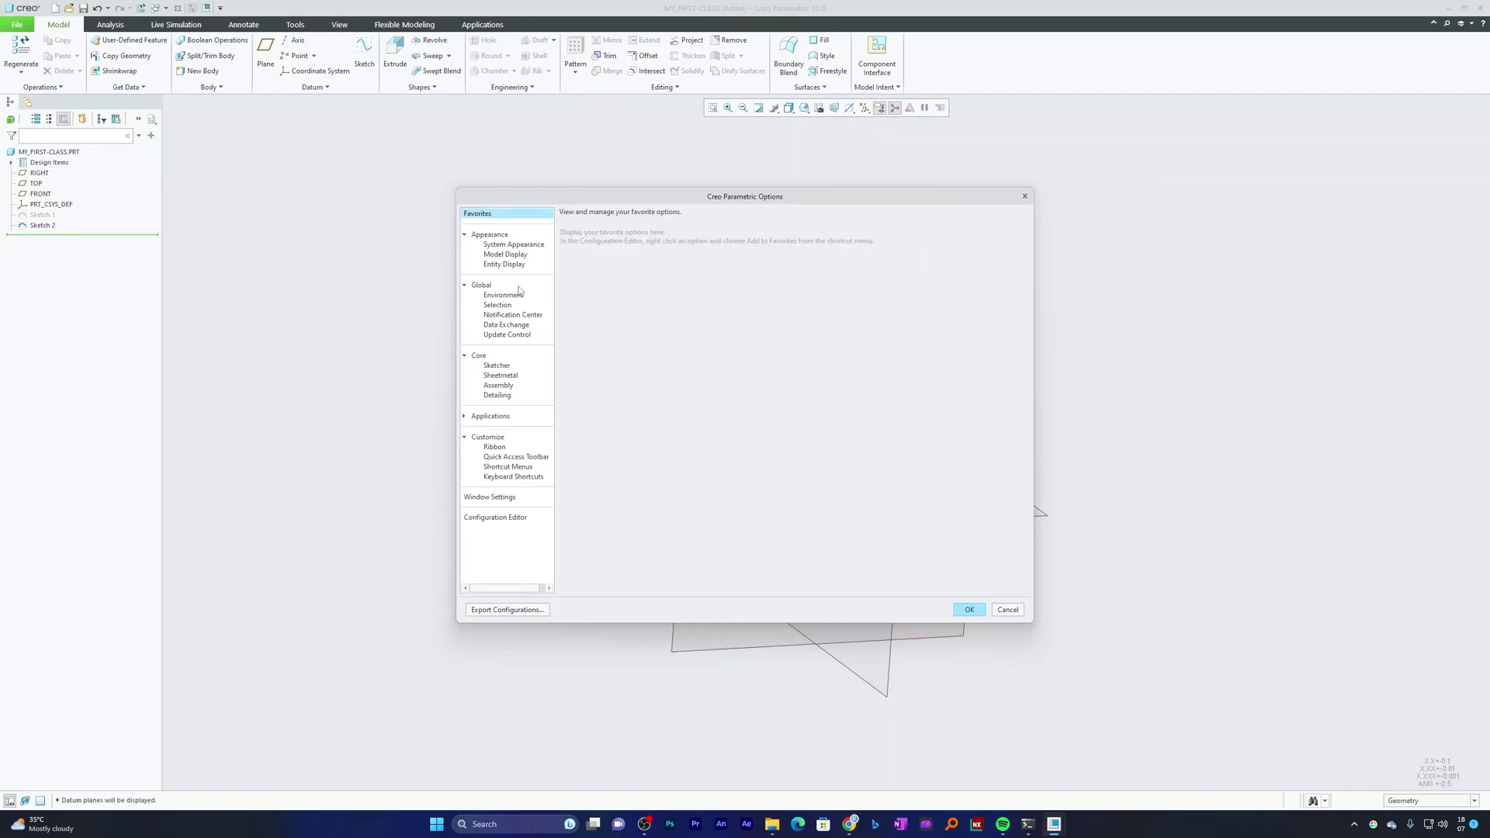
click(506, 254)
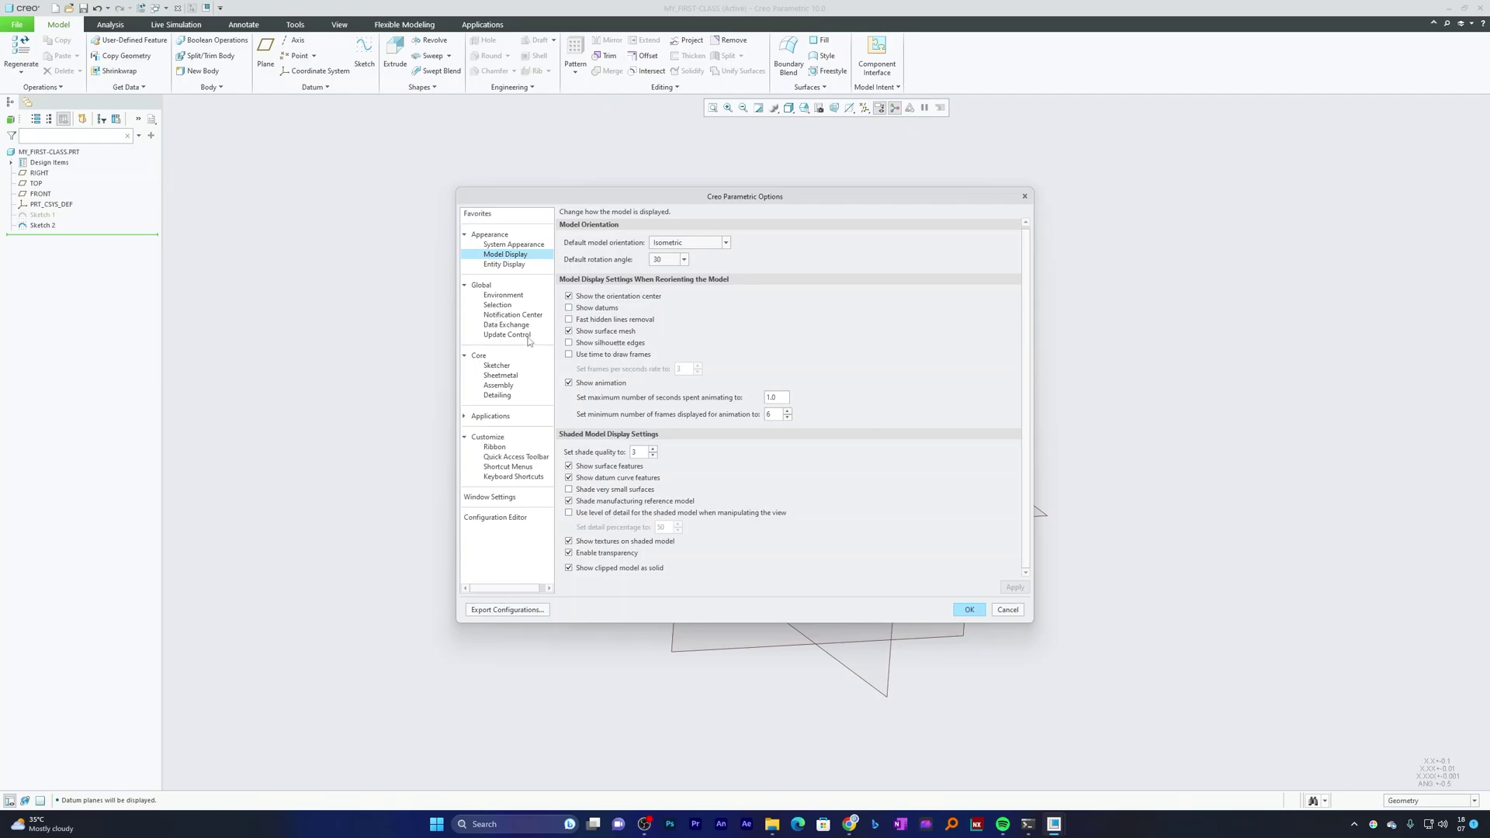
click(504, 265)
click(698, 263)
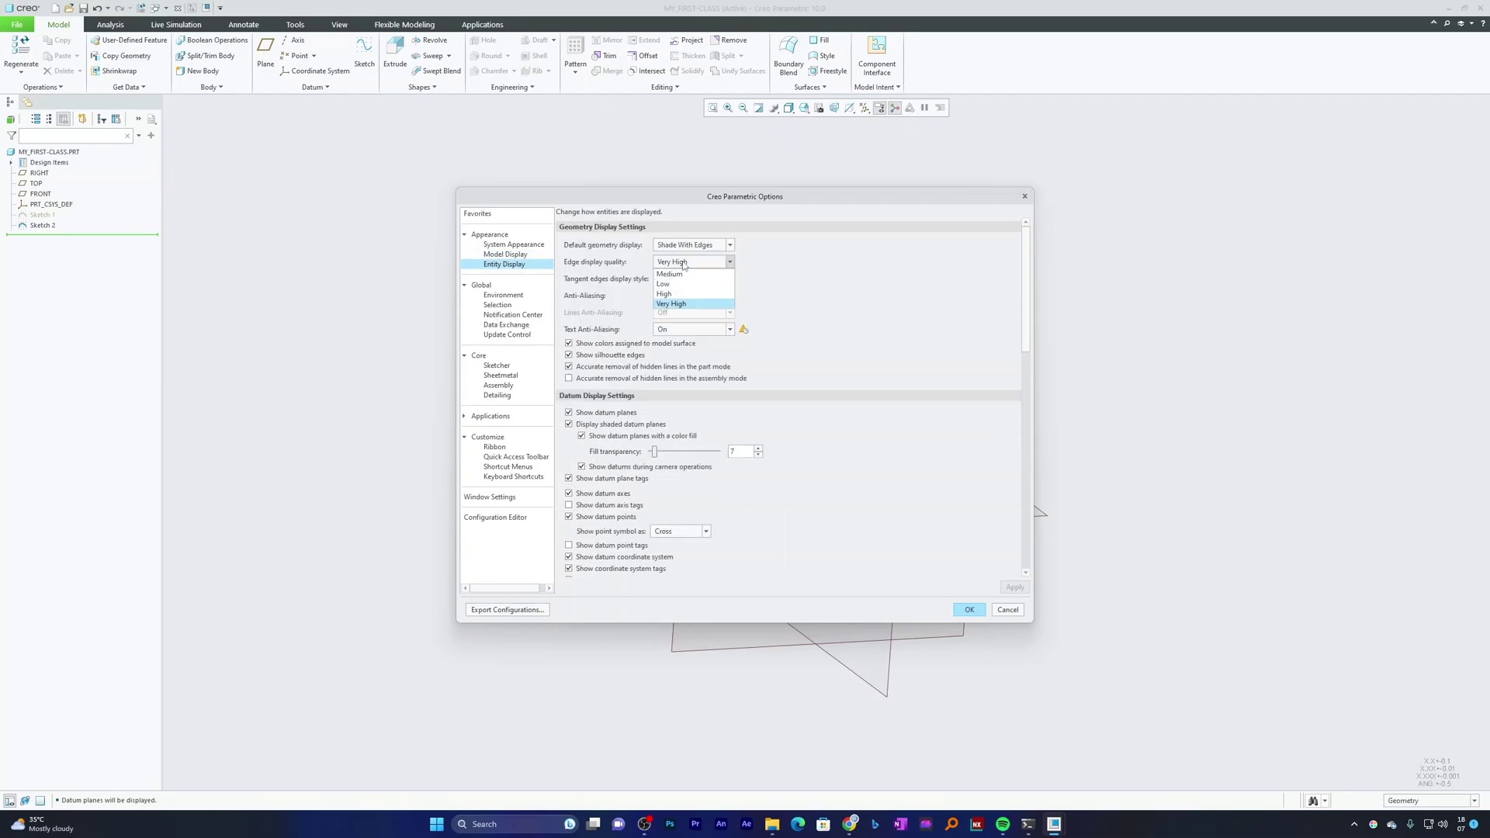
click(683, 304)
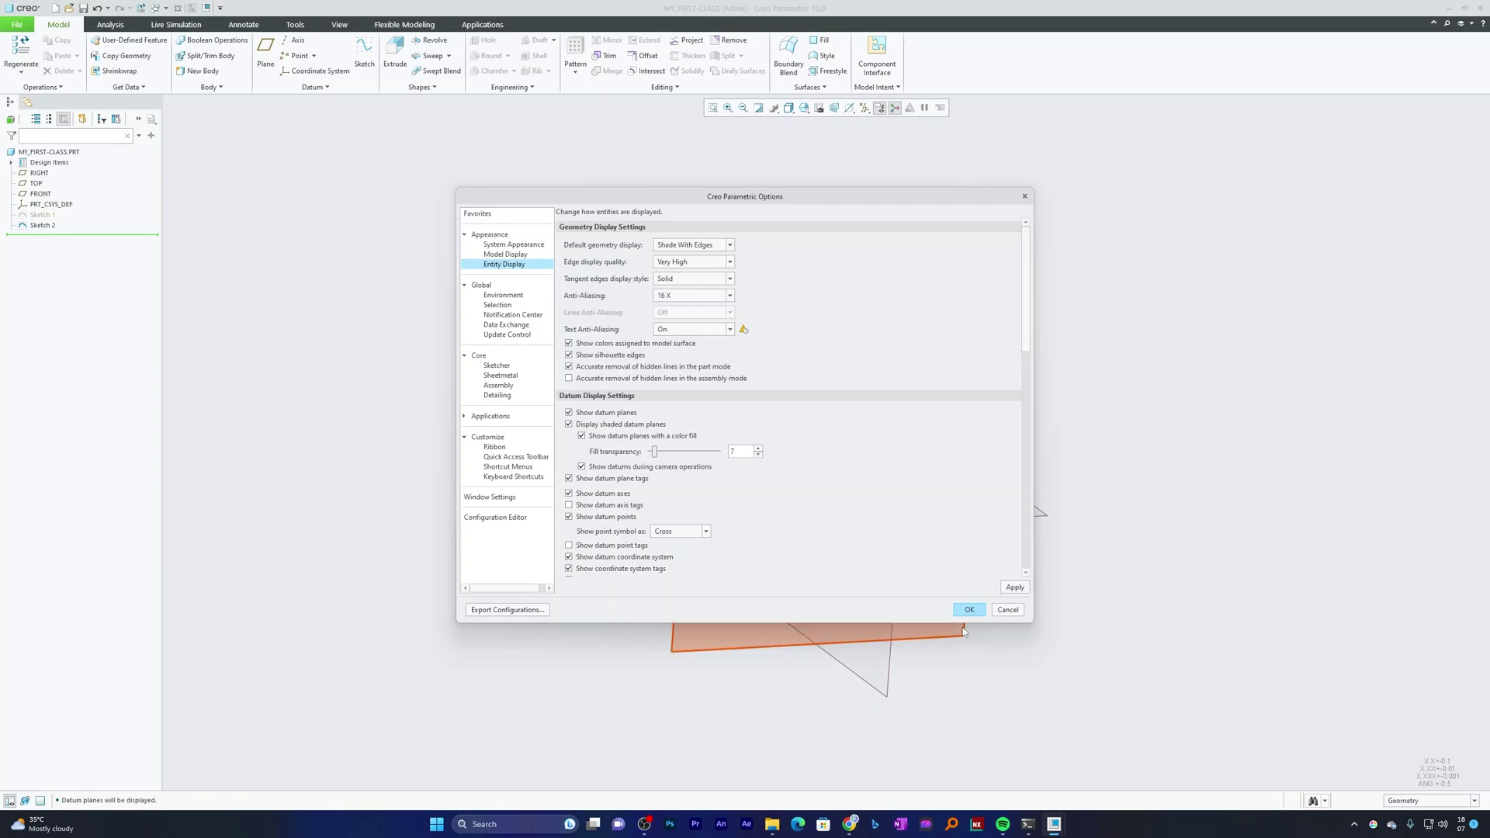
key(Return)
Start another sketch on the FRONT plane with RIGHT as the bottom orientation reference, and hide Sketch 2
middle_drag(652, 233, 1213, 241)
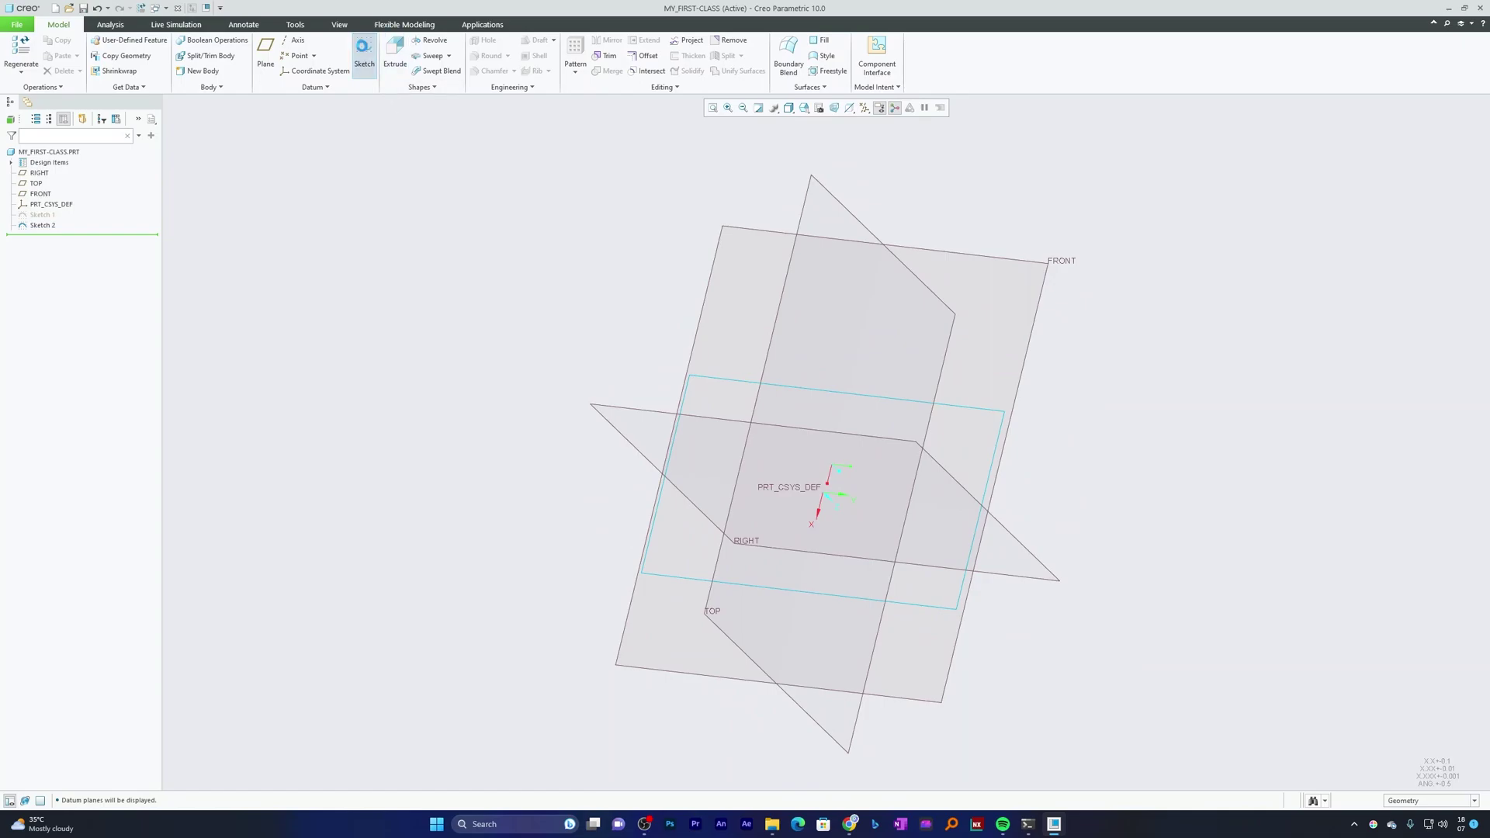
click(363, 50)
click(719, 240)
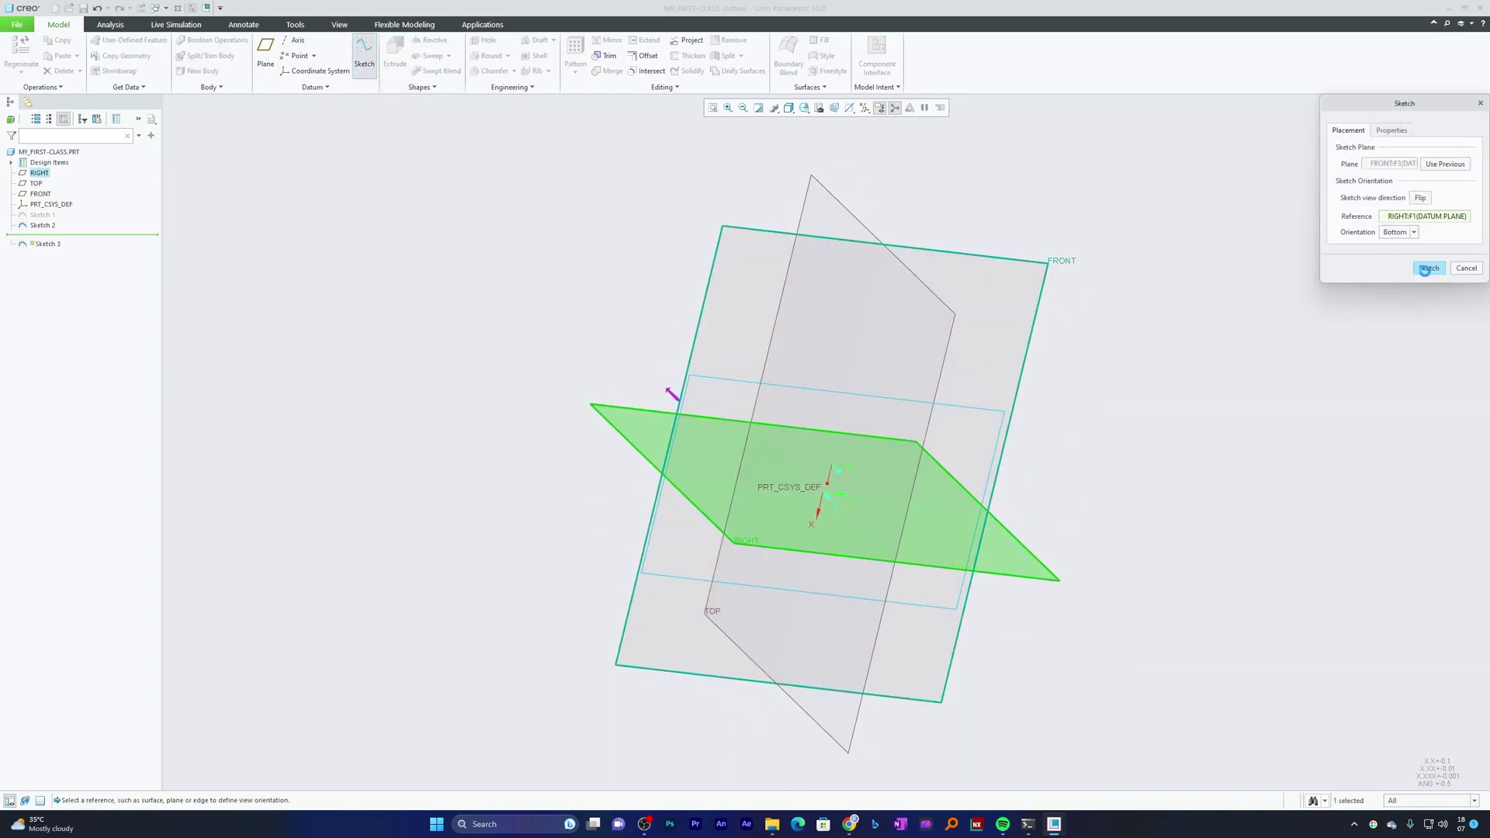
click(1428, 268)
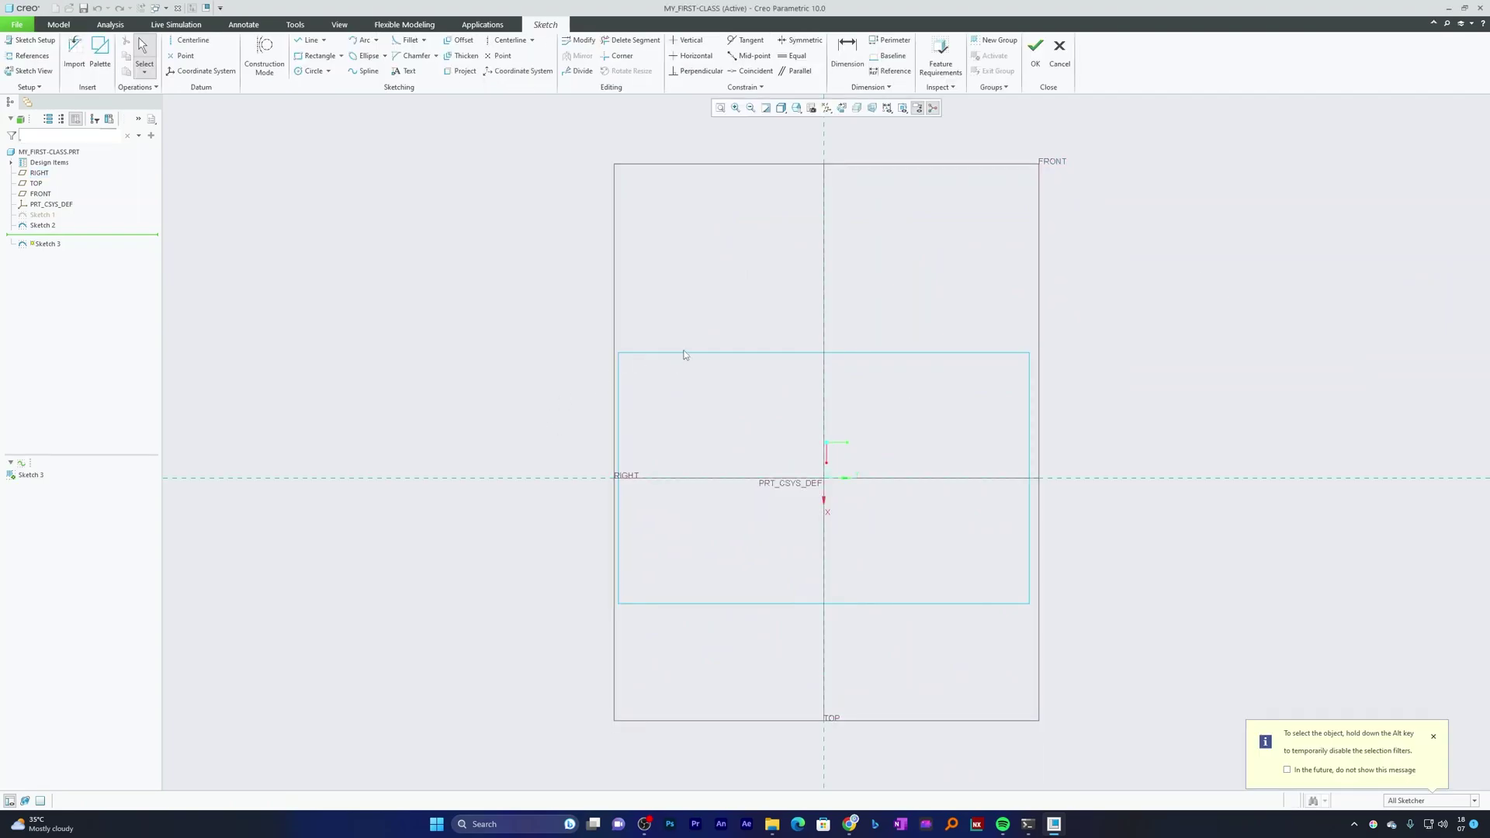
right_click(43, 226)
Draw a slanted rectangle with a long side of about 416, starting below the horizontal reference and rising across the FRONT plane
click(341, 56)
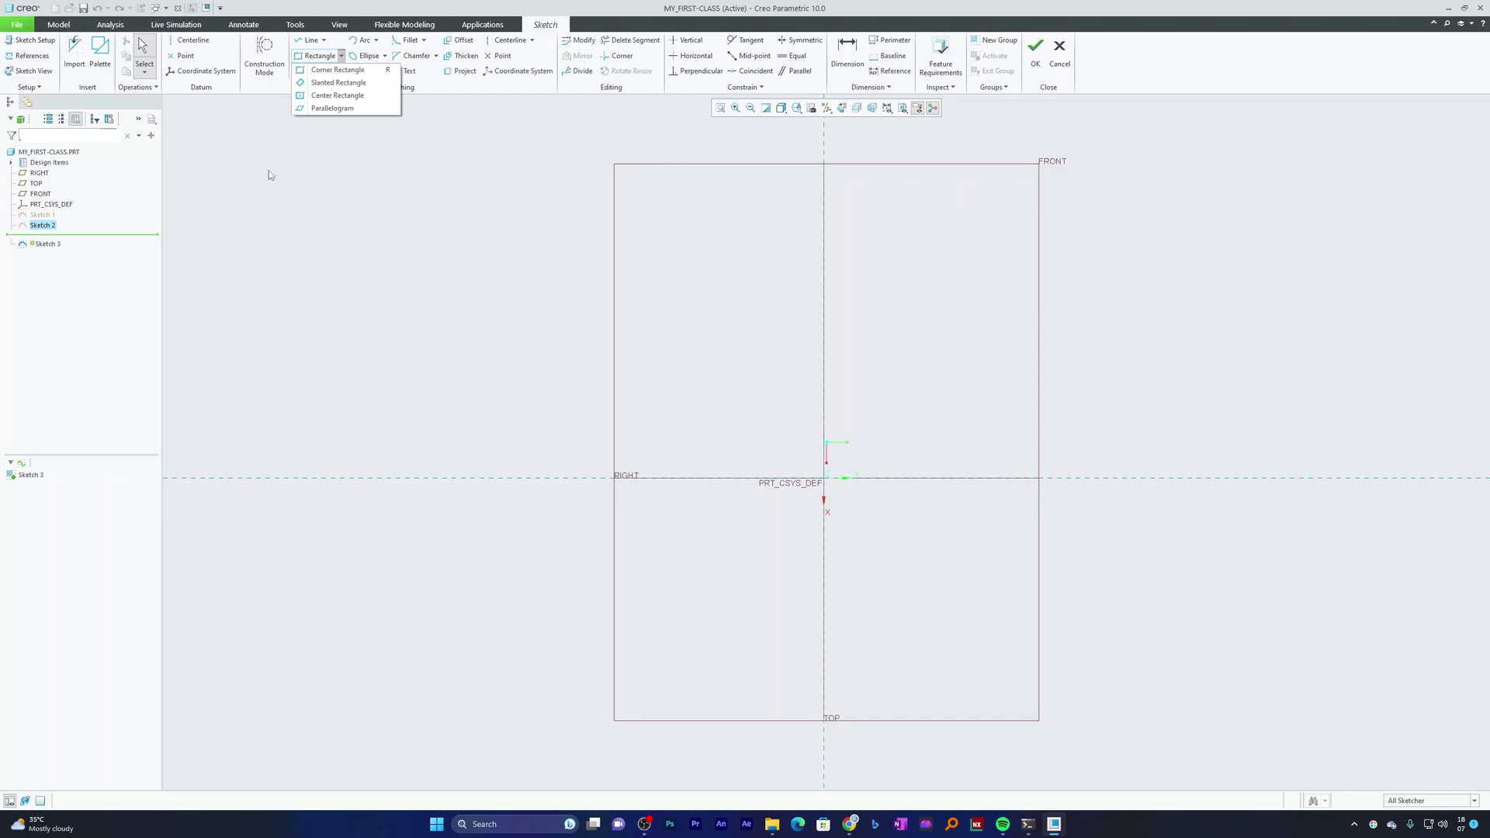
click(331, 82)
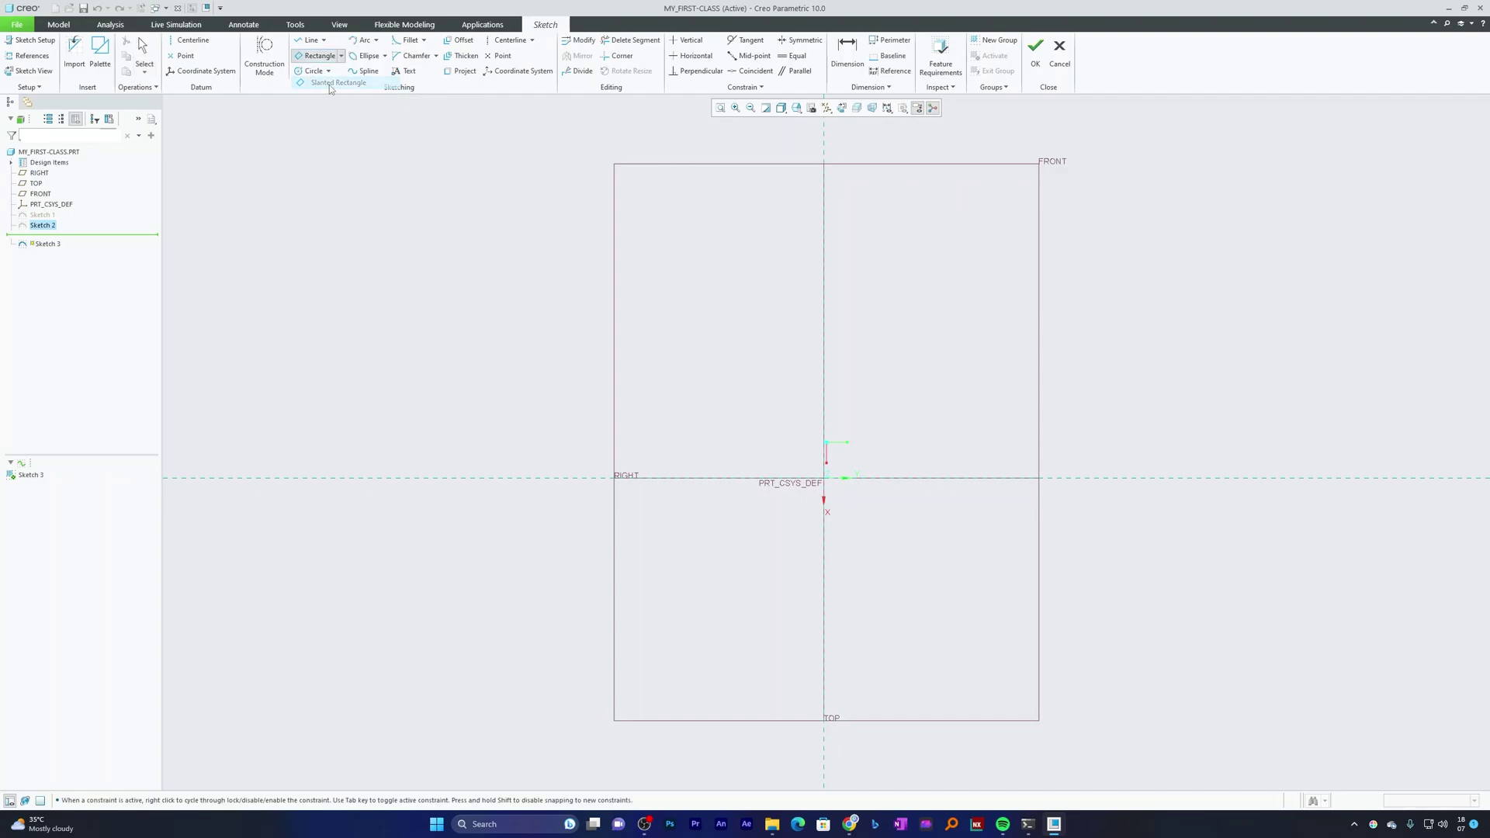
click(528, 554)
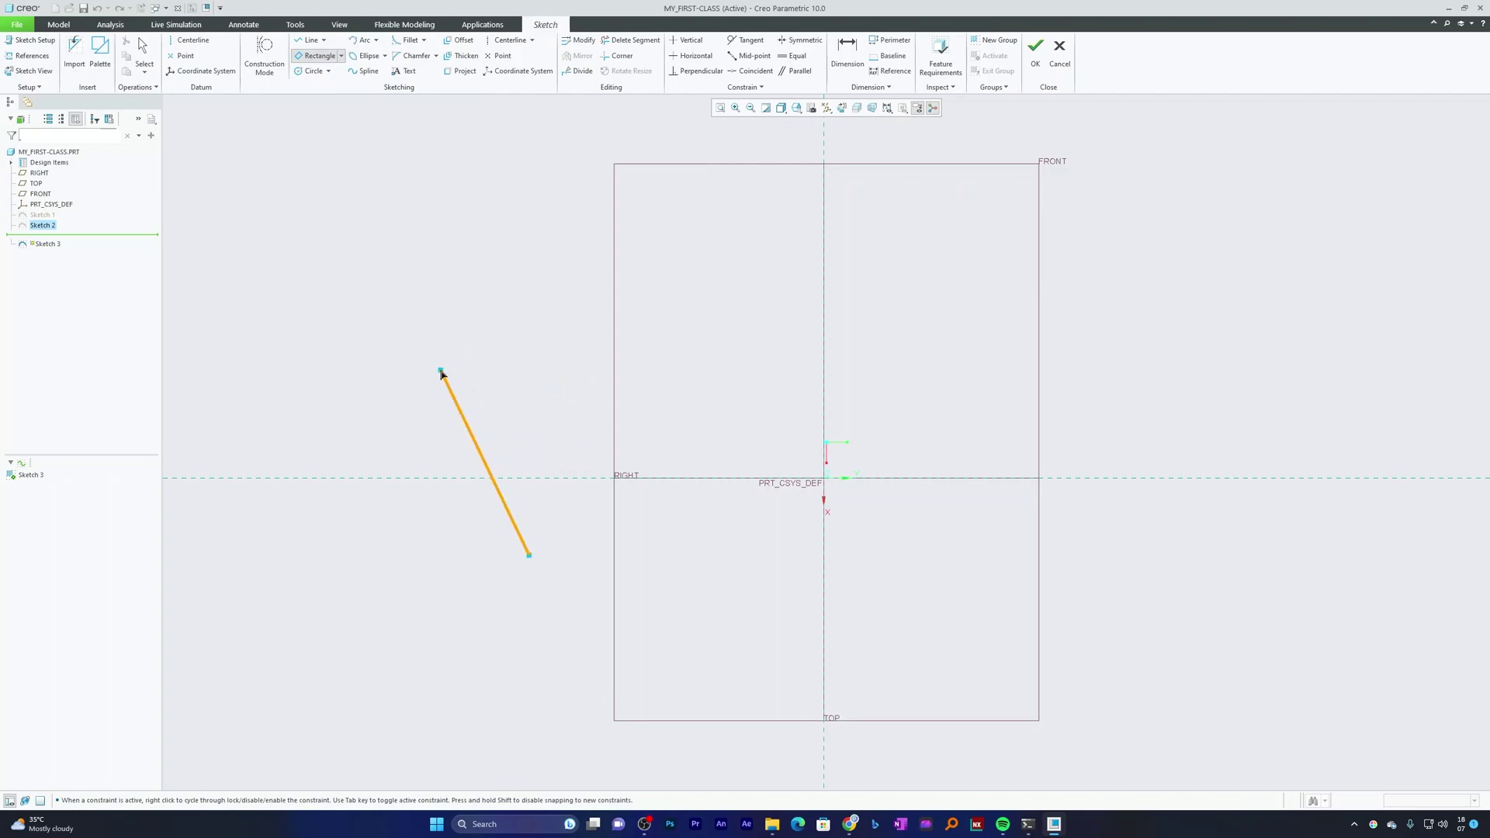
click(441, 370)
click(957, 351)
middle_click(753, 323)
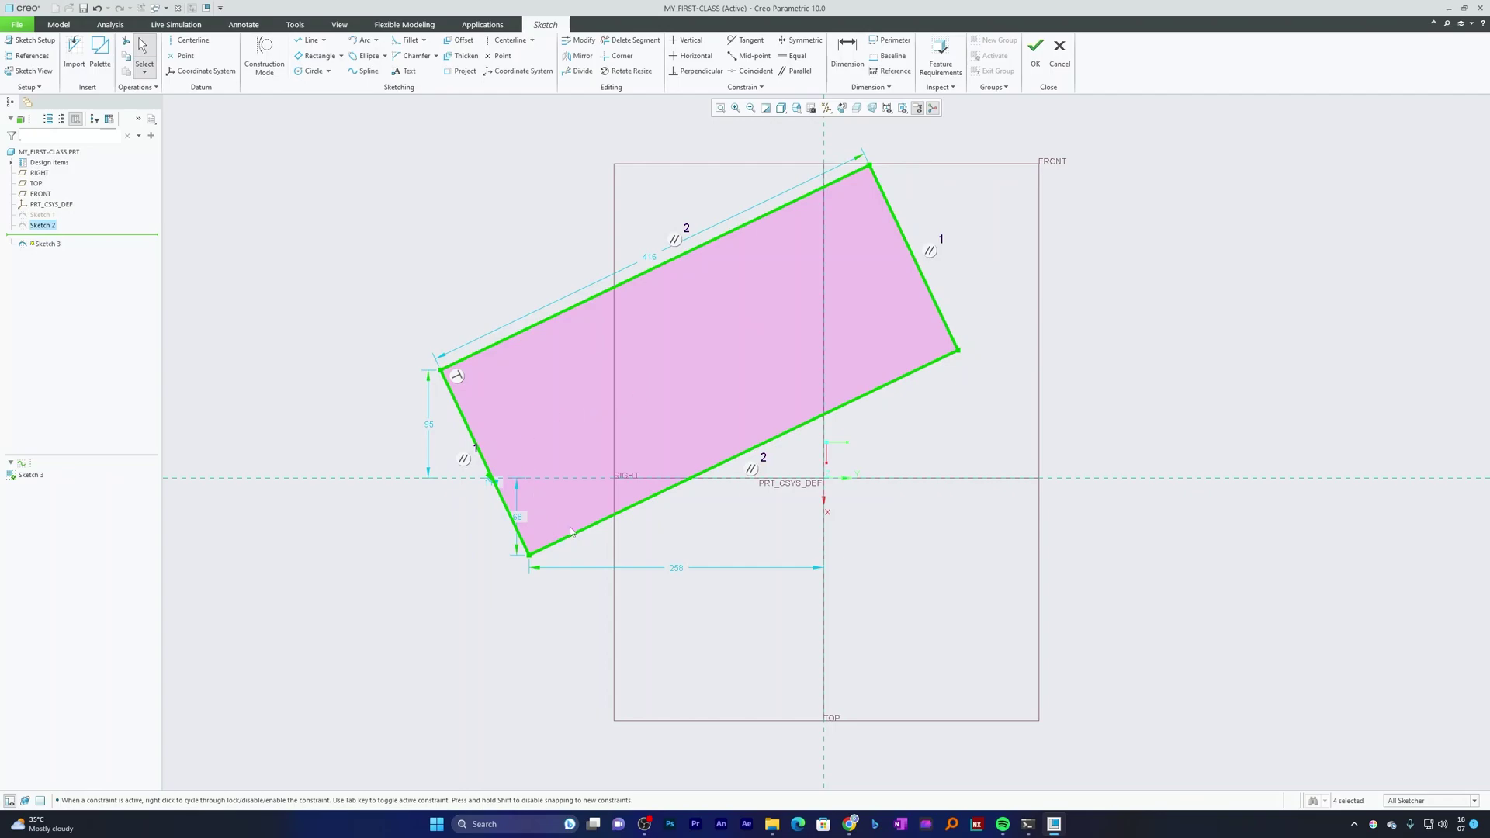
Draw a center rectangle about 299 wide and 143 high, centred on the sketch origin
click(341, 56)
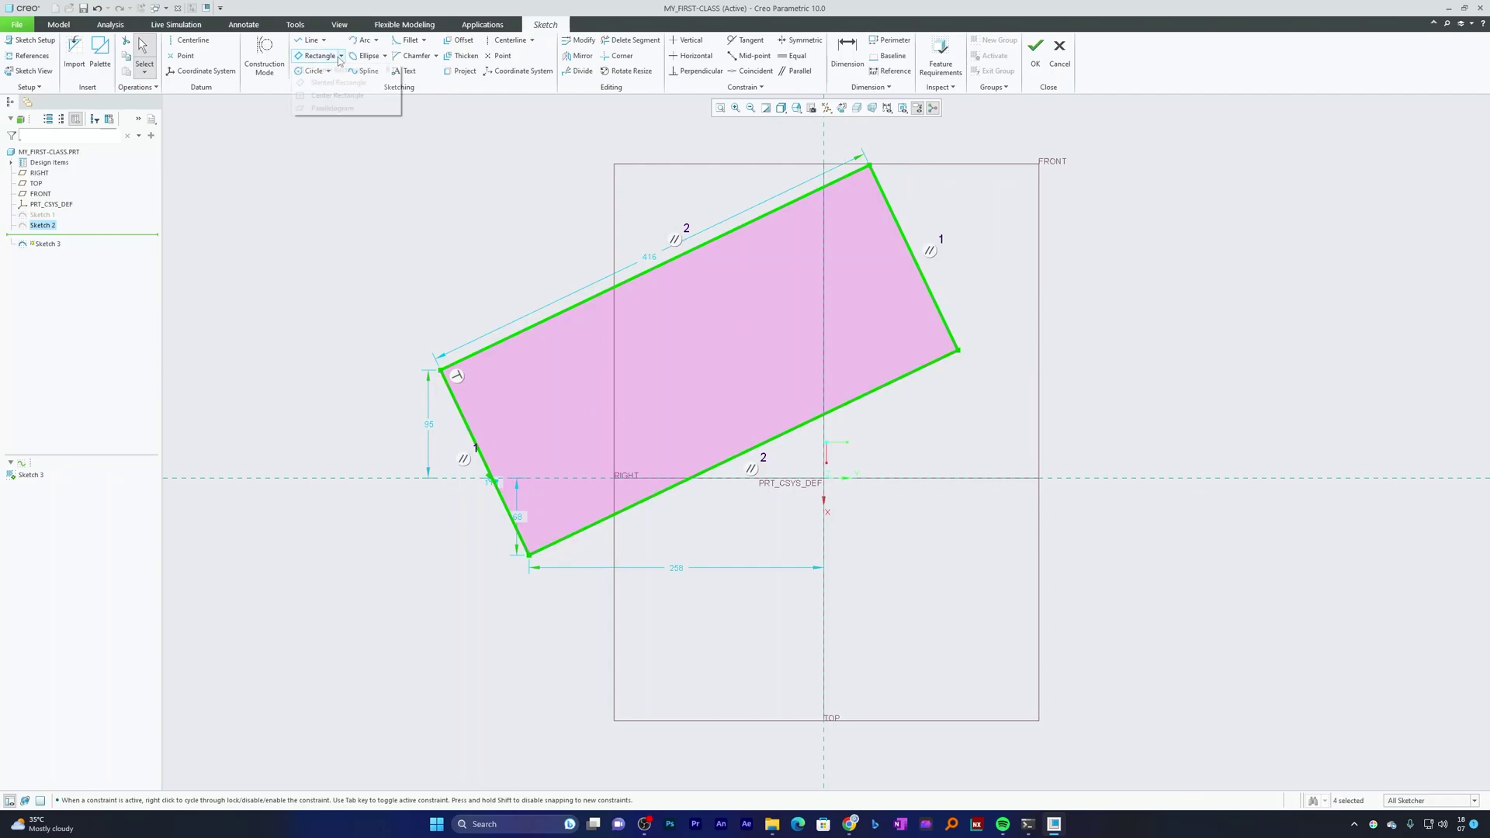
click(330, 96)
click(824, 477)
click(654, 397)
middle_click(708, 336)
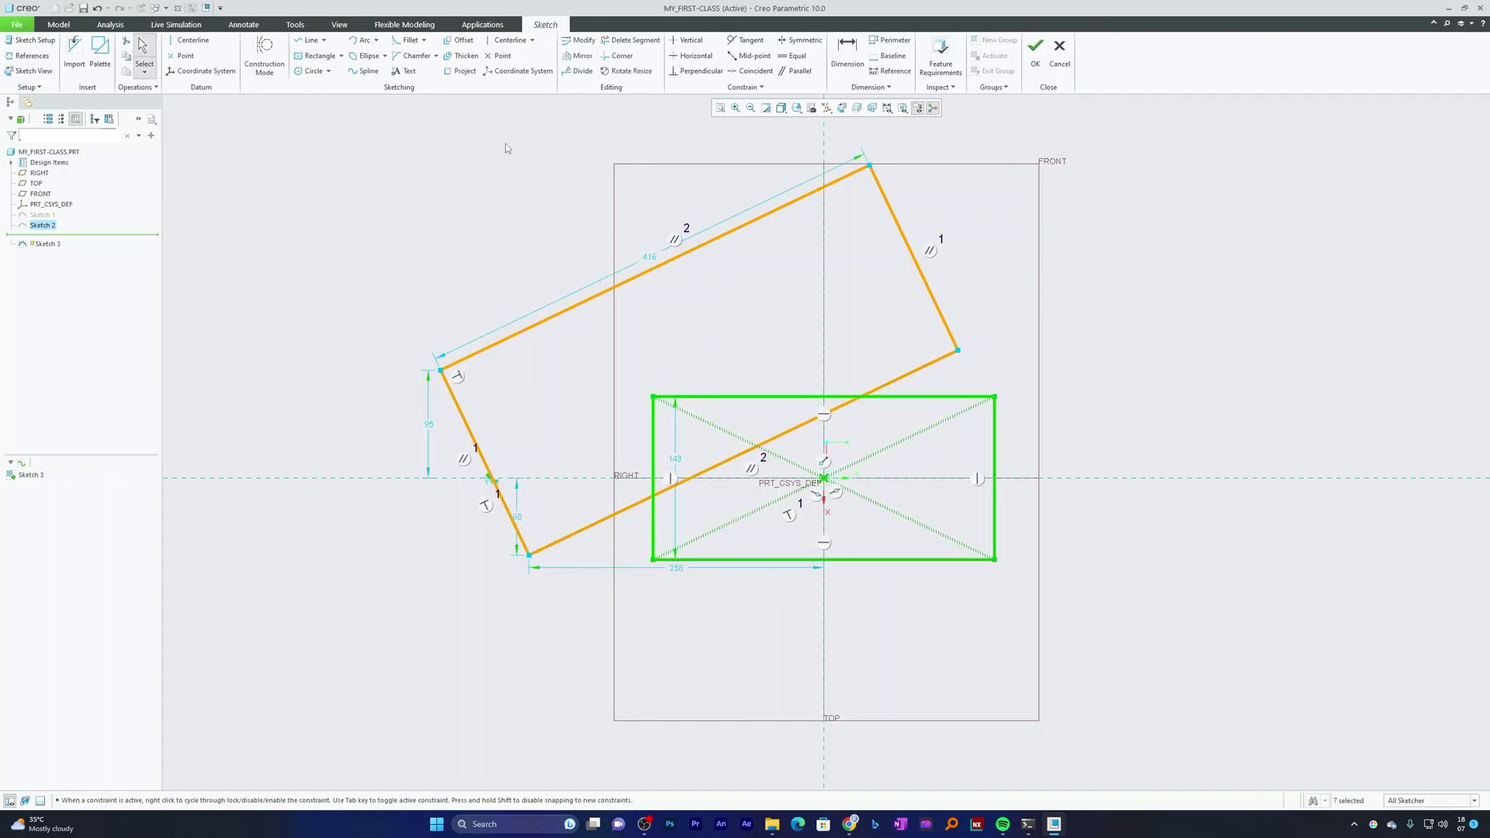
Draw a slanted parallelogram with a corner angle of about 115 degrees, to the right of the FRONT plane outline
click(341, 56)
click(333, 109)
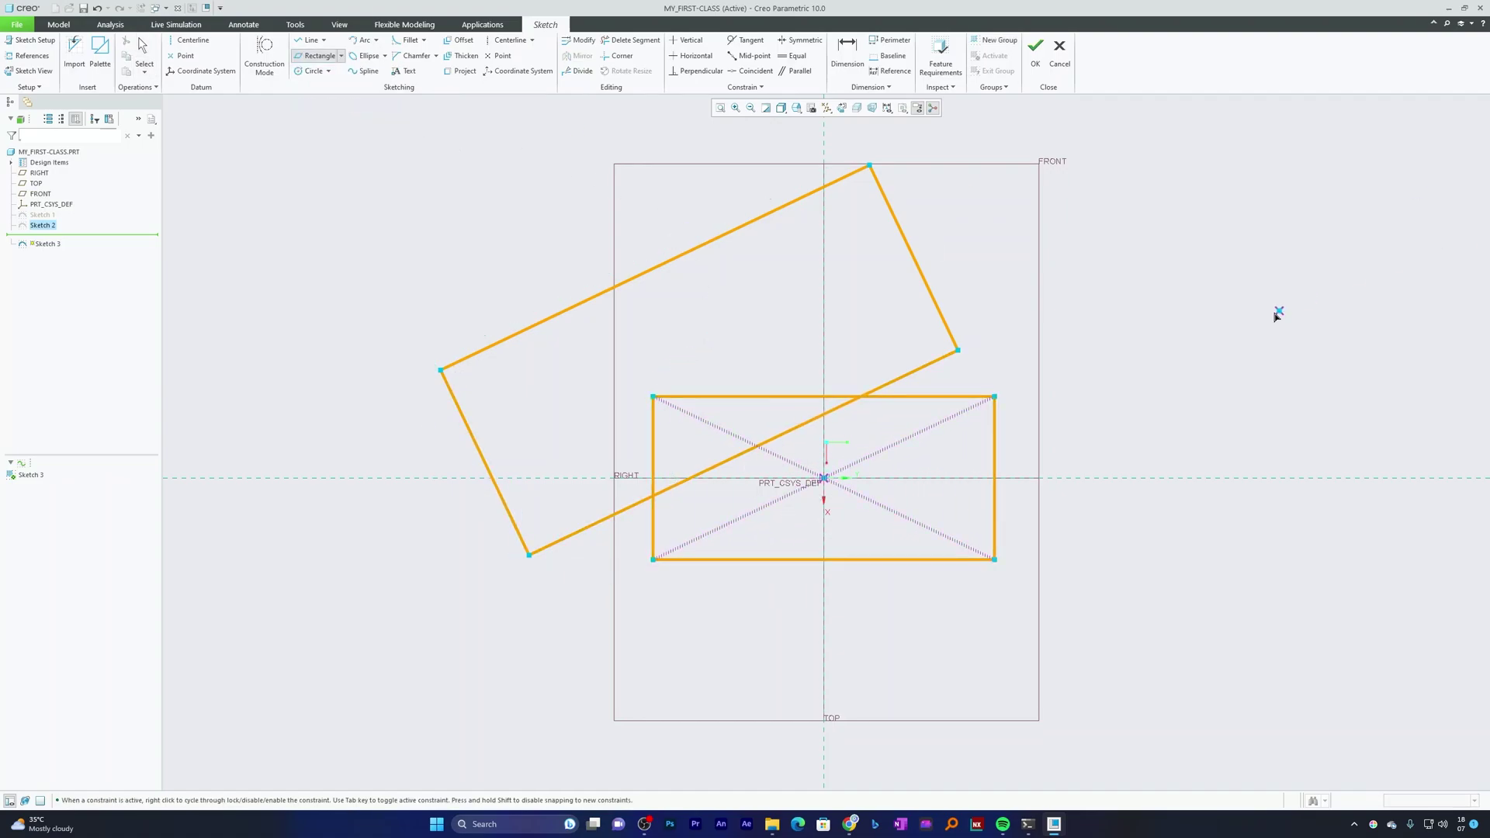
click(1078, 368)
click(1106, 275)
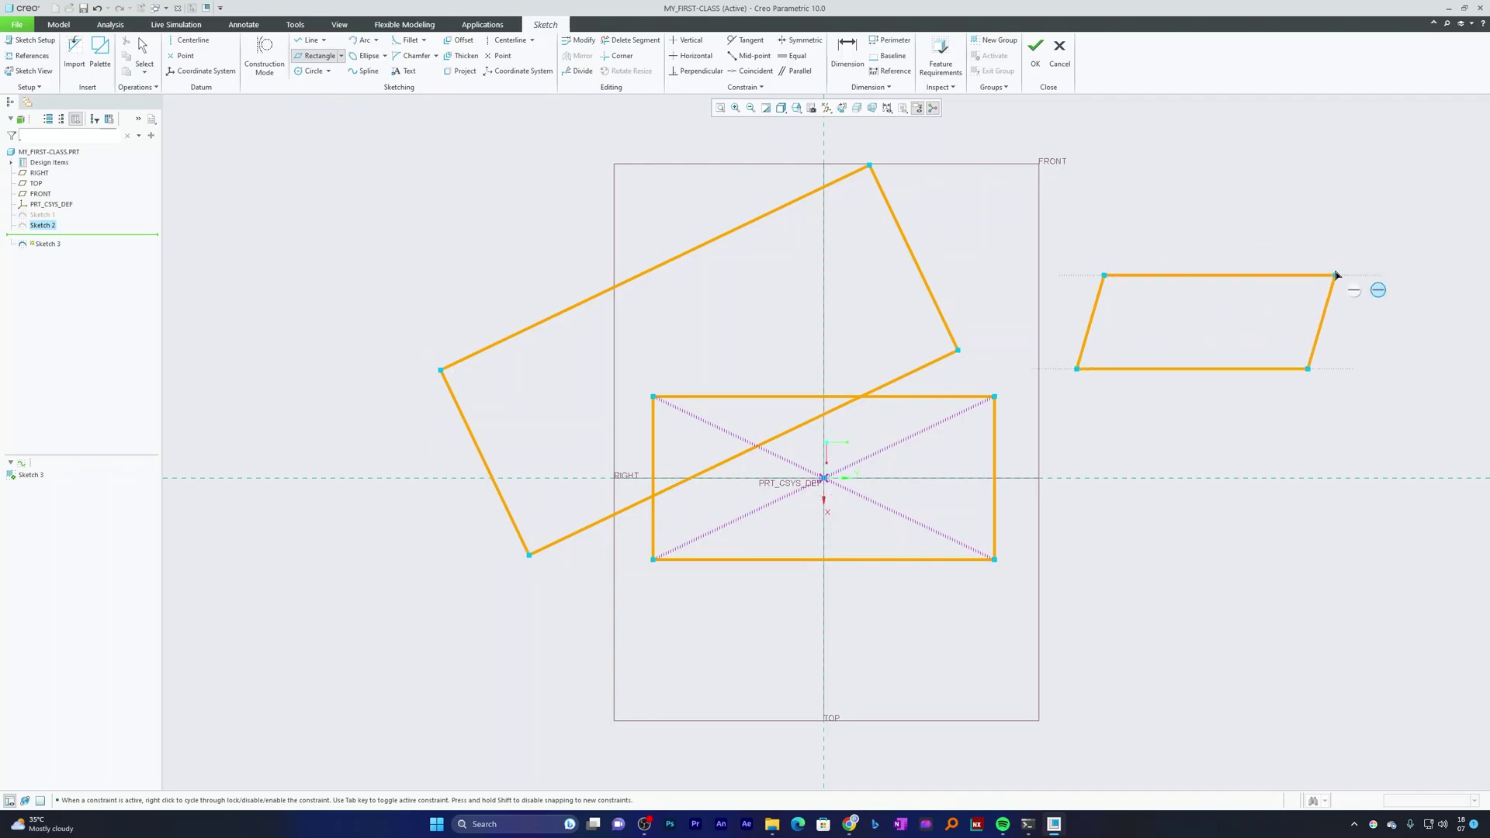
click(1347, 241)
middle_click(1389, 183)
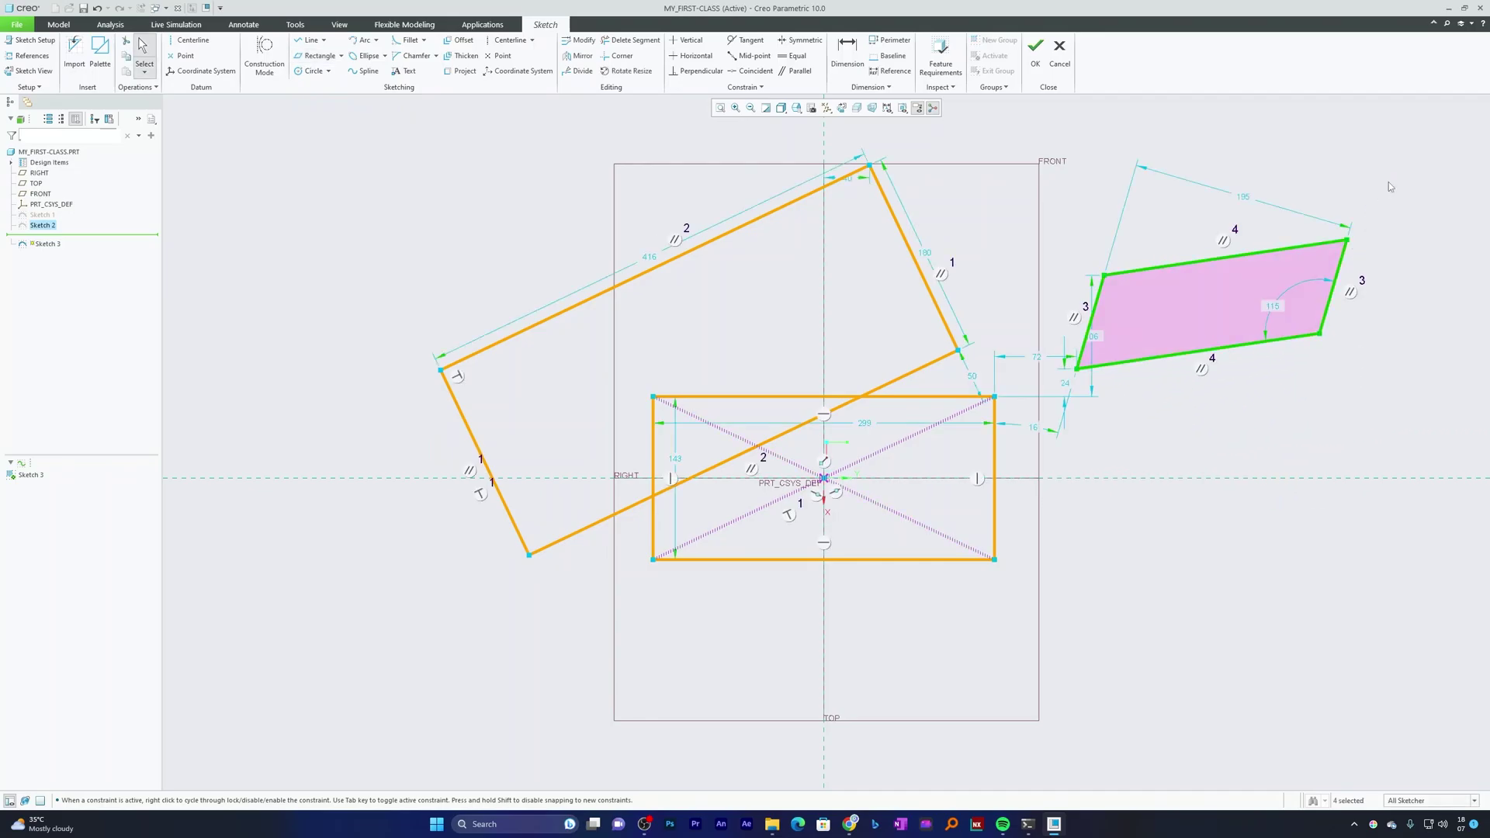
scroll(1381, 216, down, 3)
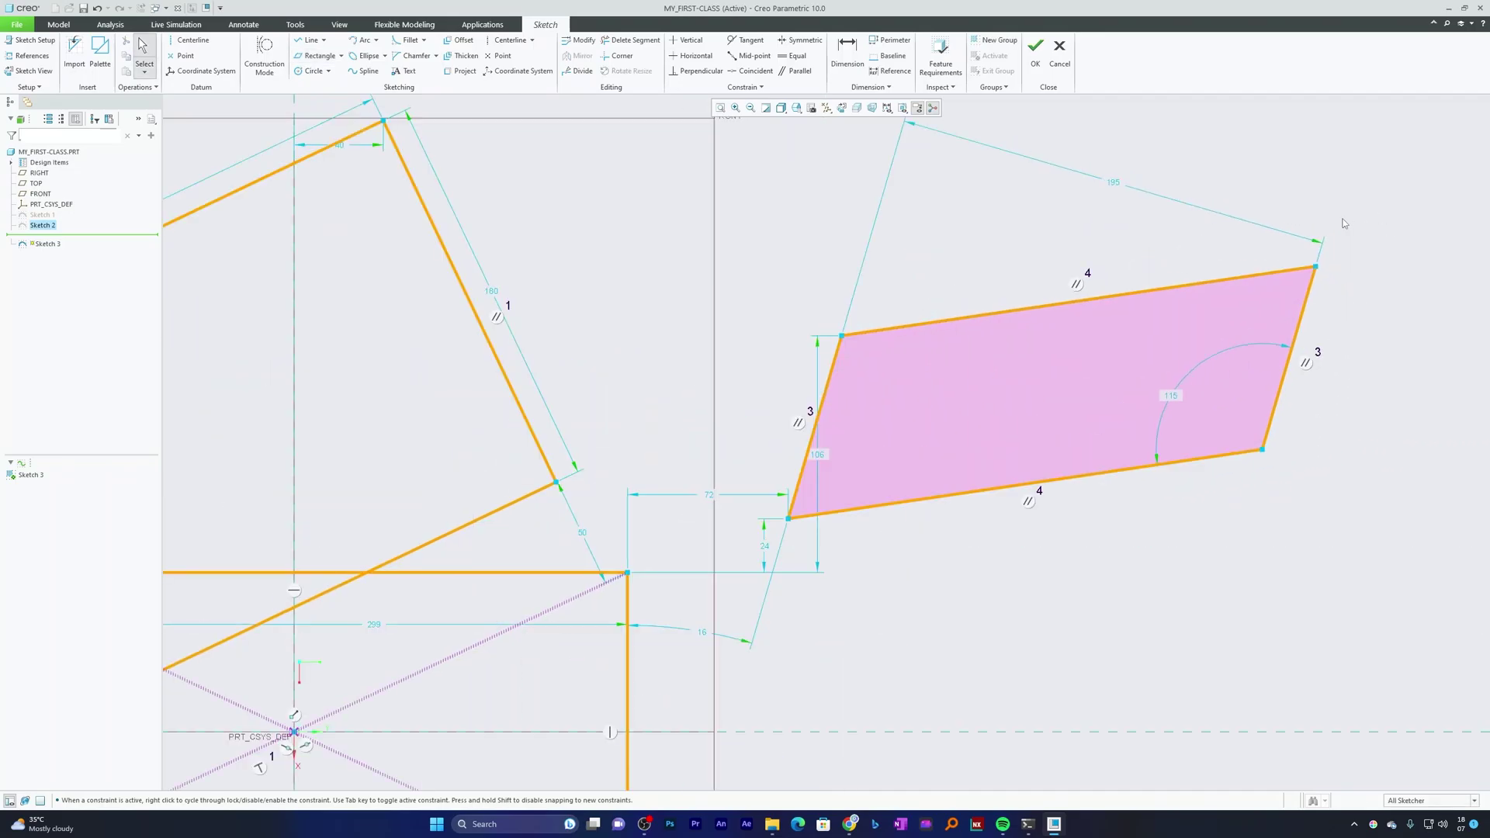
scroll(1344, 223, up, 3)
scroll(1009, 342, up, 2)
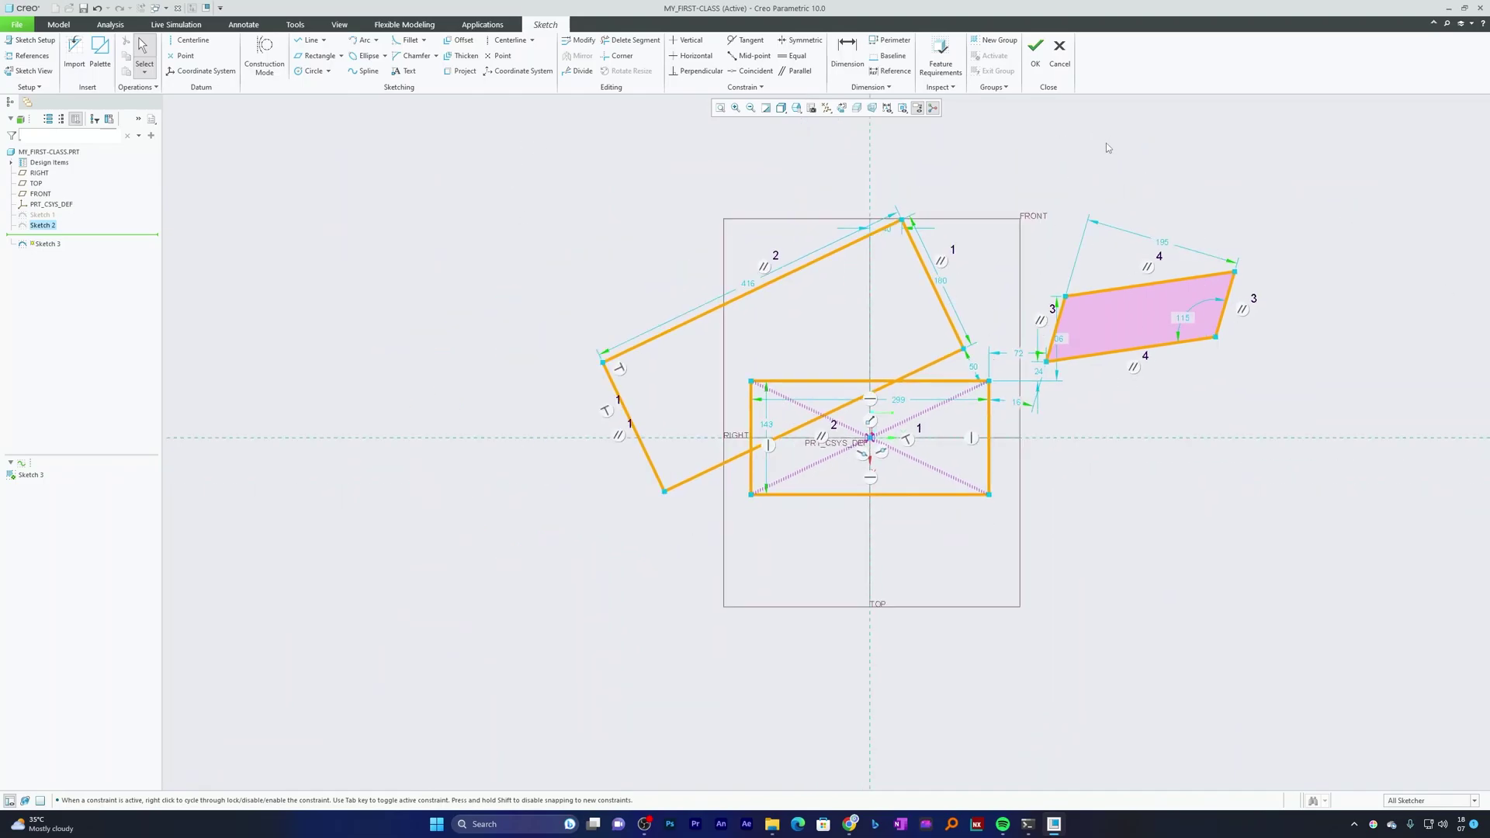
Delete the parallelogram and undo back through the earlier rectangles until the sketch holds no geometry
drag(1288, 231, 1045, 383)
key(Delete)
key(ctrl+z)
key(ctrl+z)
key(ctrl+z)
key(ctrl+z)
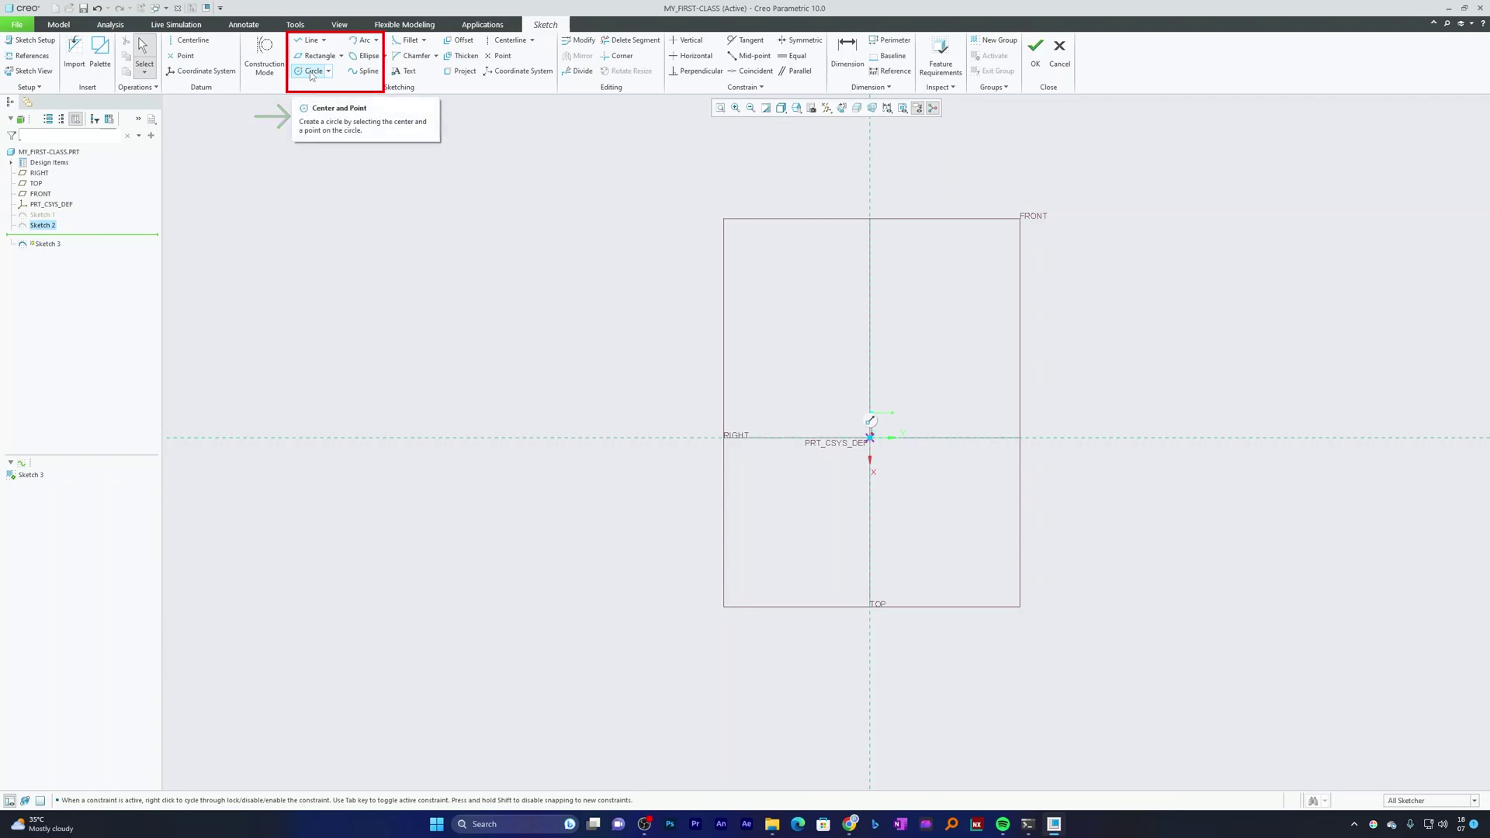
Draw a center-and-point circle about 298 in diameter, left of the FRONT plane and slightly above the horizontal reference
click(311, 73)
click(505, 354)
click(549, 465)
middle_click(631, 409)
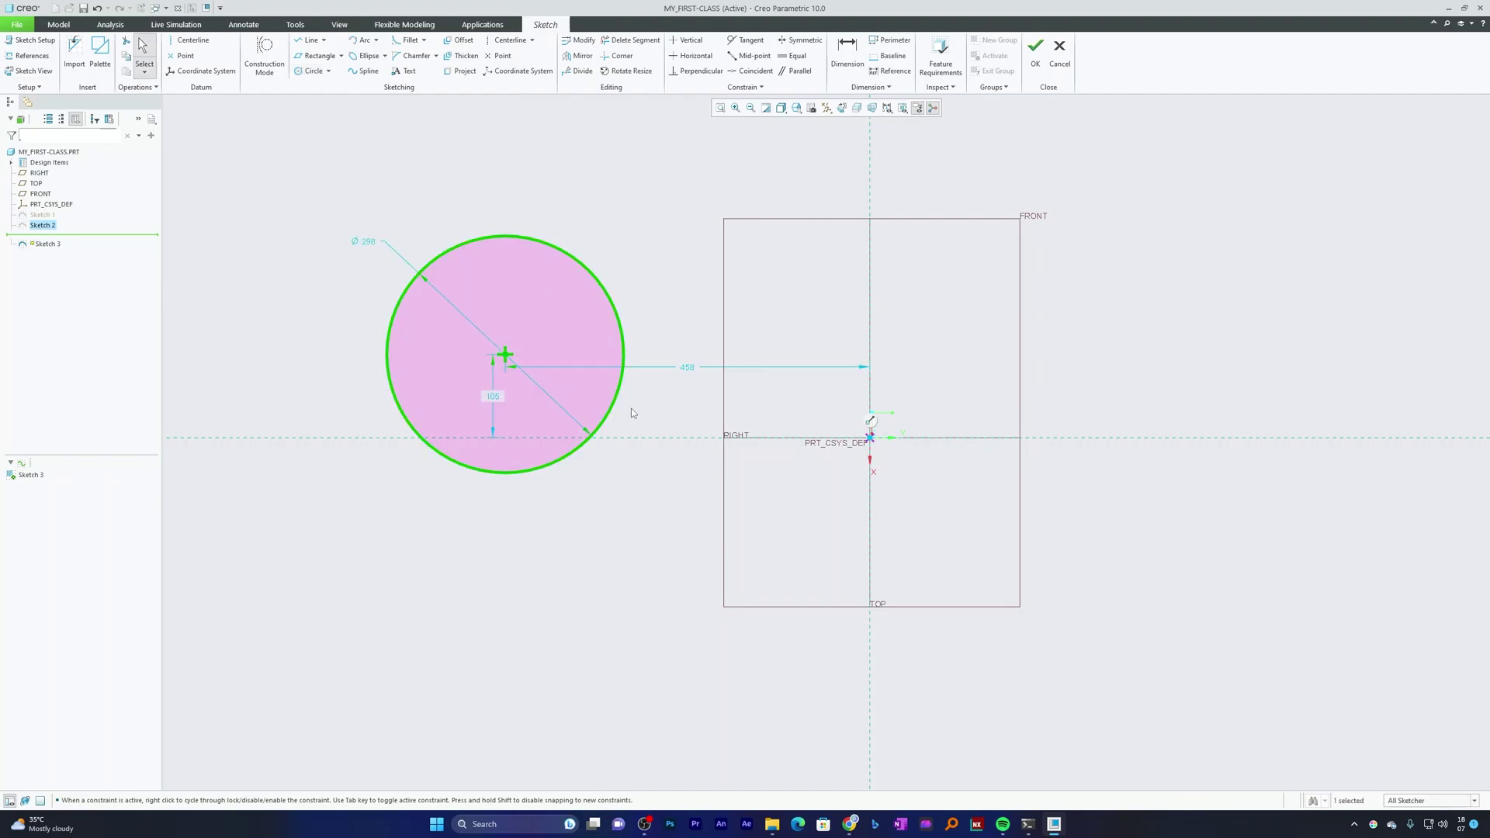
click(607, 246)
Add three larger concentric circles around the circle, with diameters of about 378, 439 and 510
click(328, 71)
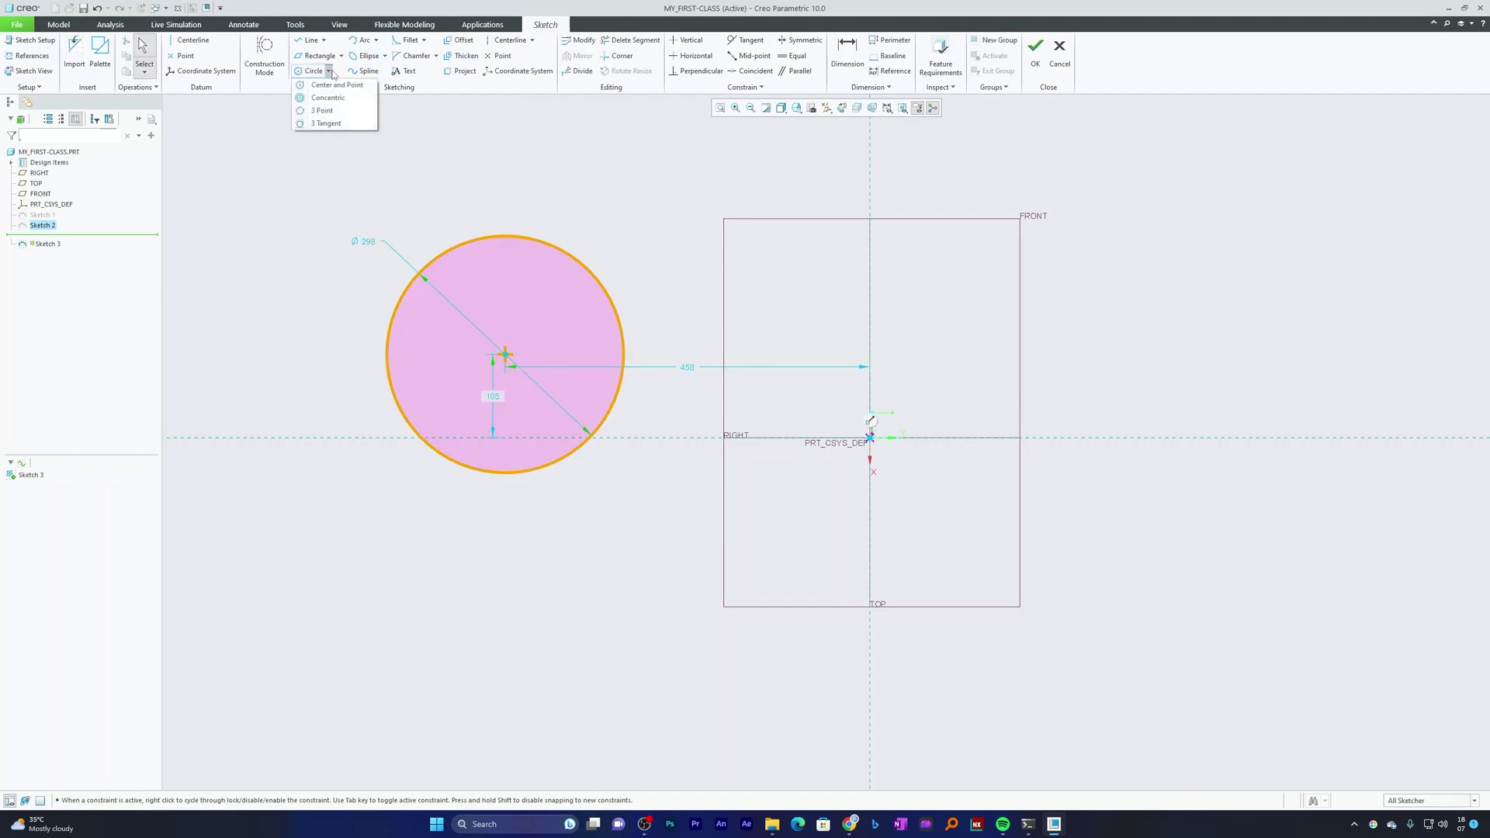
click(362, 98)
click(538, 239)
click(559, 213)
click(597, 174)
click(605, 212)
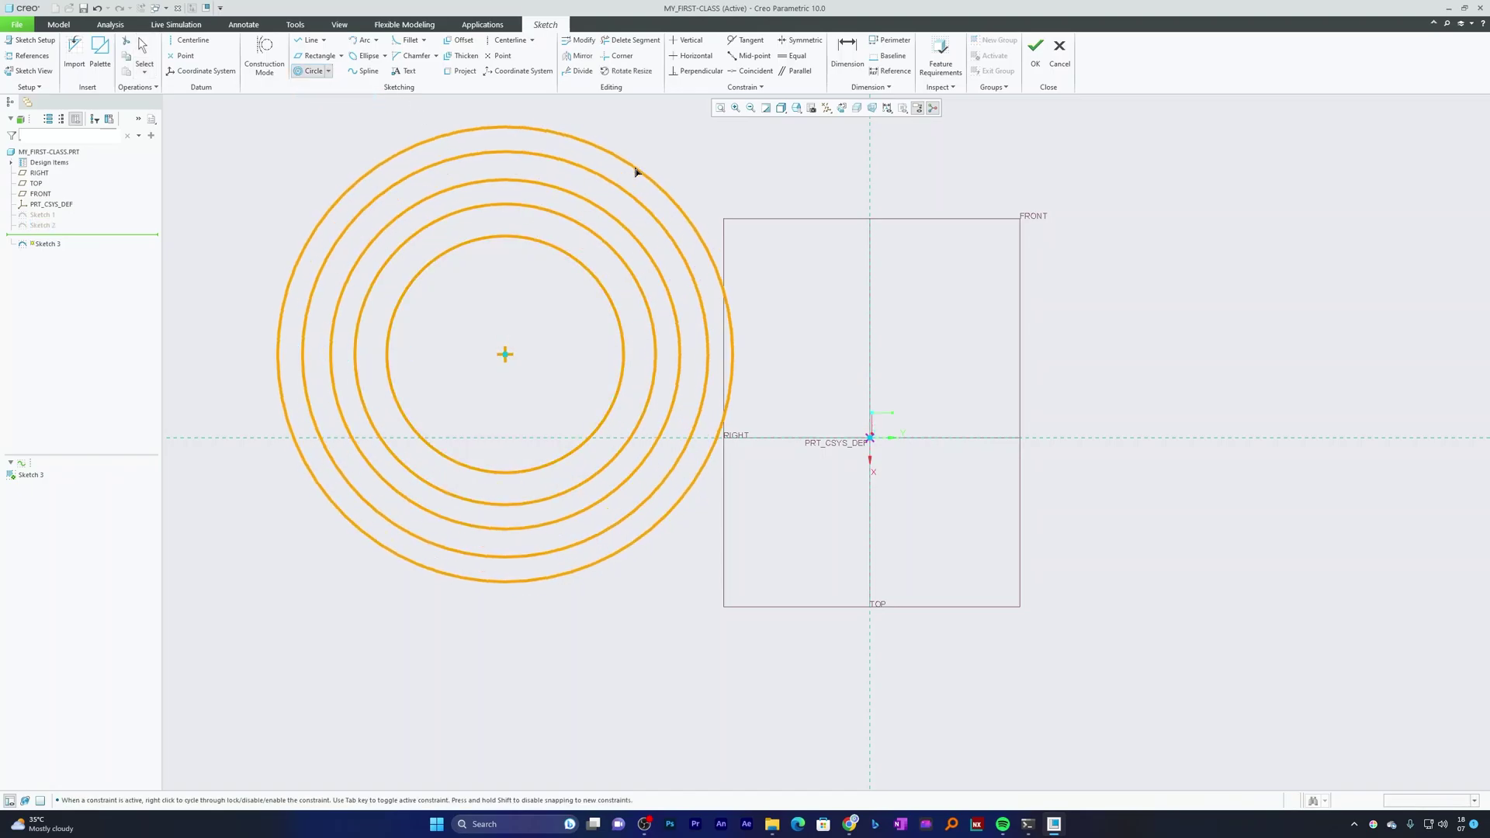
middle_click(636, 172)
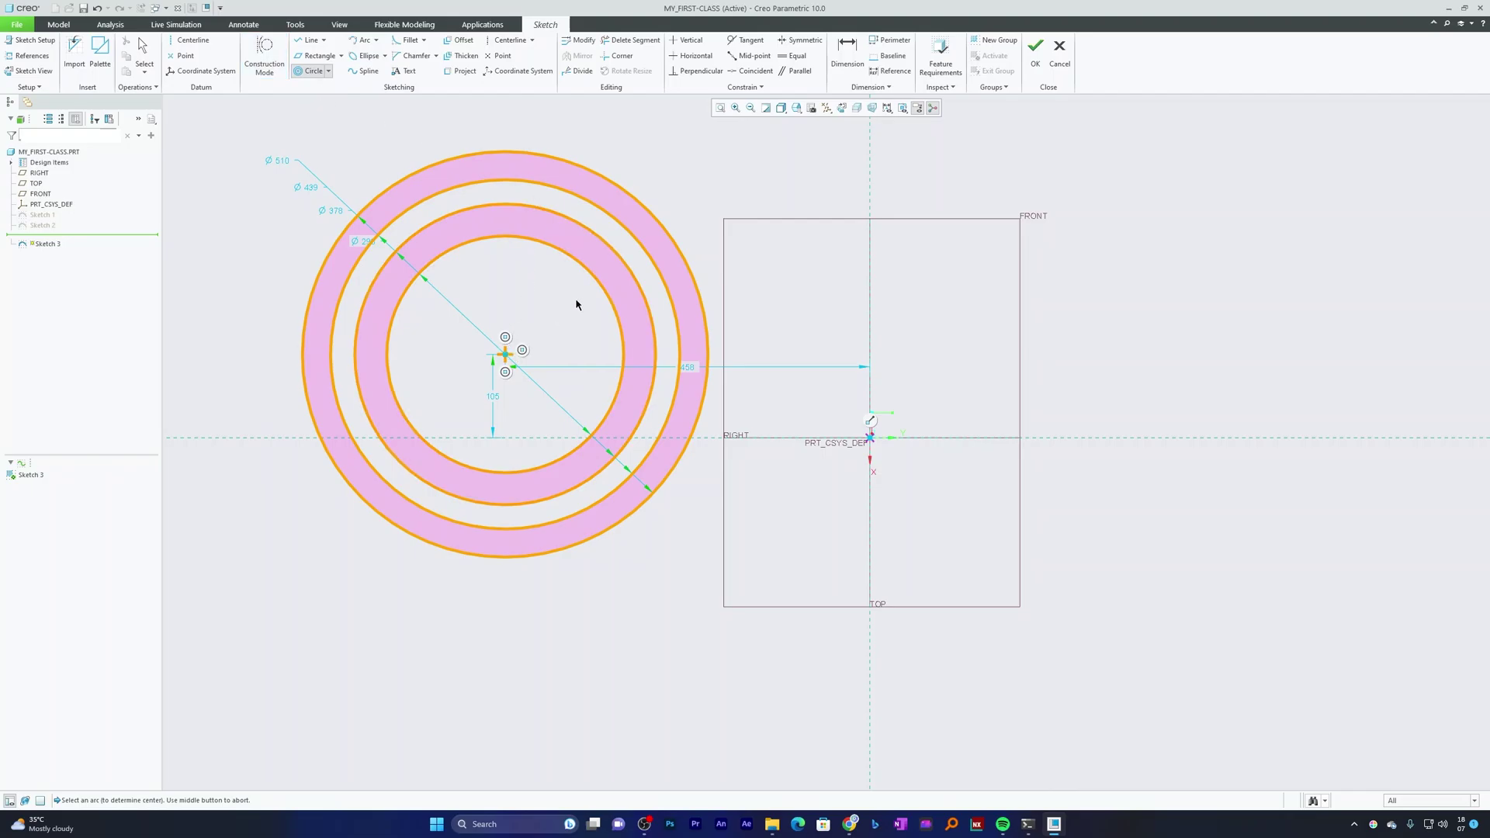
Draw a closed triangle from lines, with a horizontal base about 566 long, above and right of the origin
click(329, 71)
click(310, 39)
click(1144, 171)
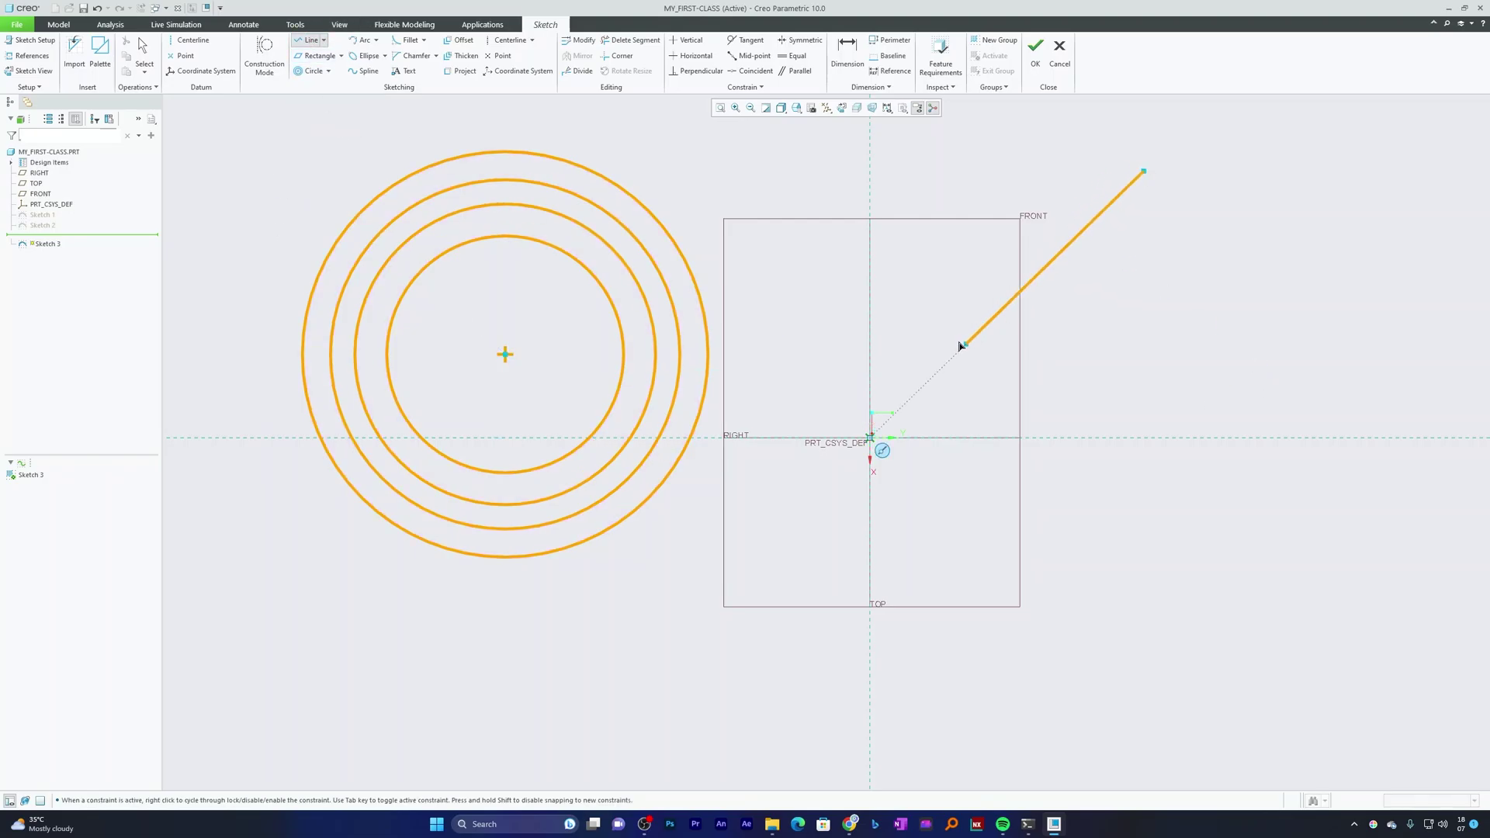
click(926, 321)
click(1377, 321)
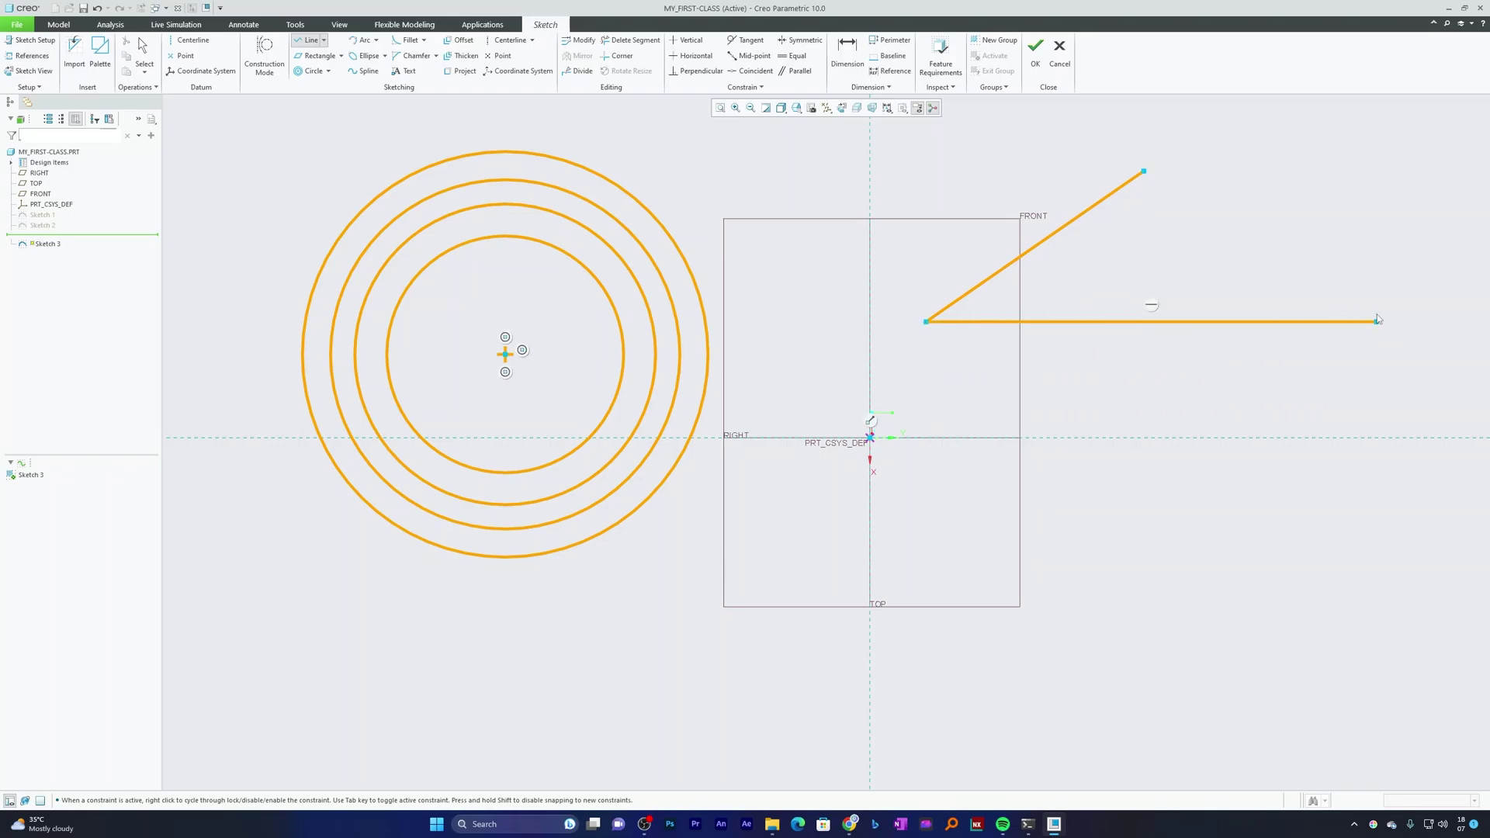
click(1144, 171)
middle_click(1181, 158)
middle_click(1181, 157)
scroll(1054, 242, up, 2)
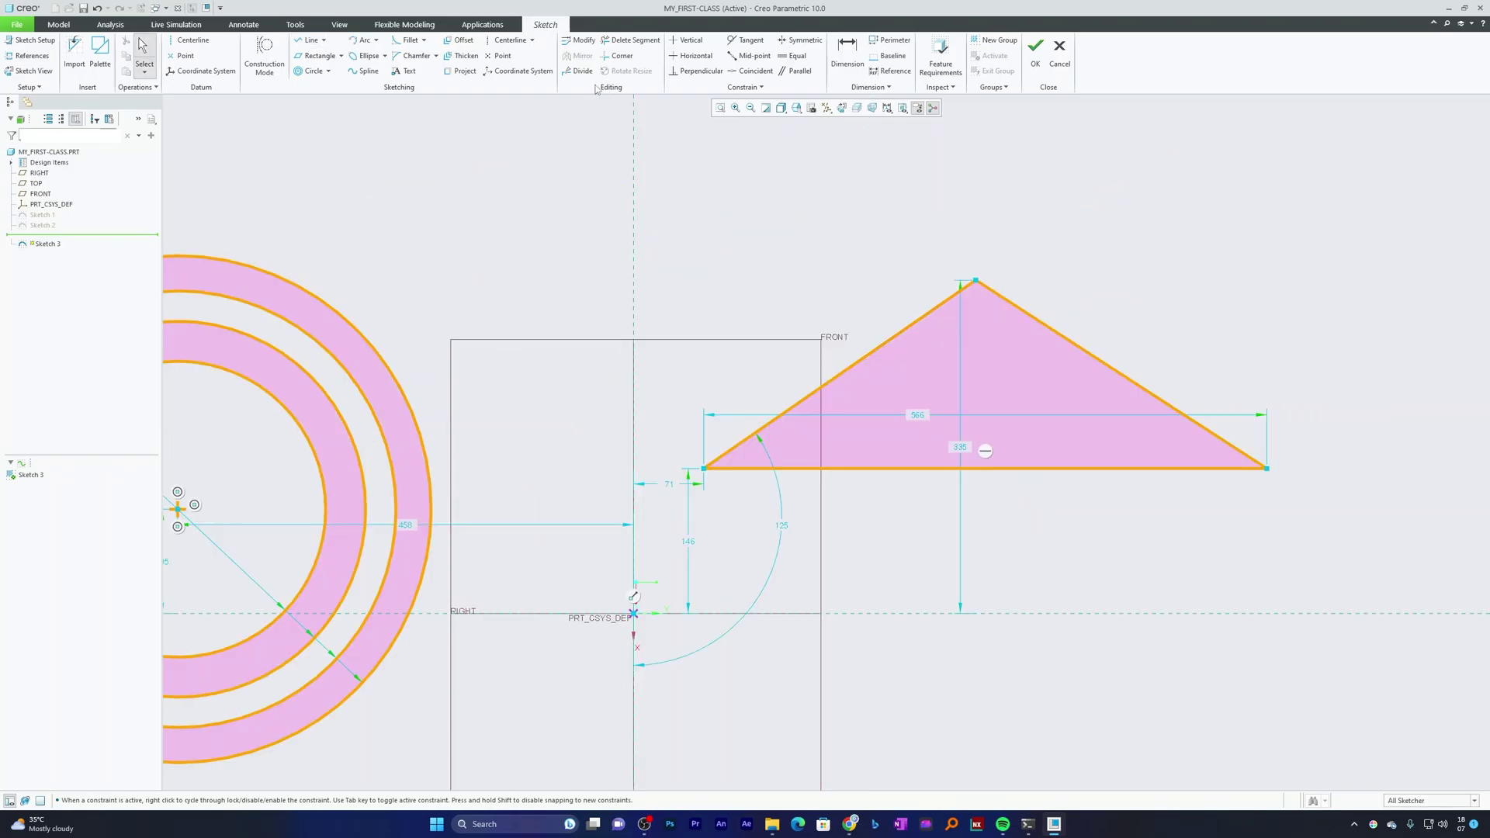
Draw a 3-point circle through the three corners of the triangle
click(329, 71)
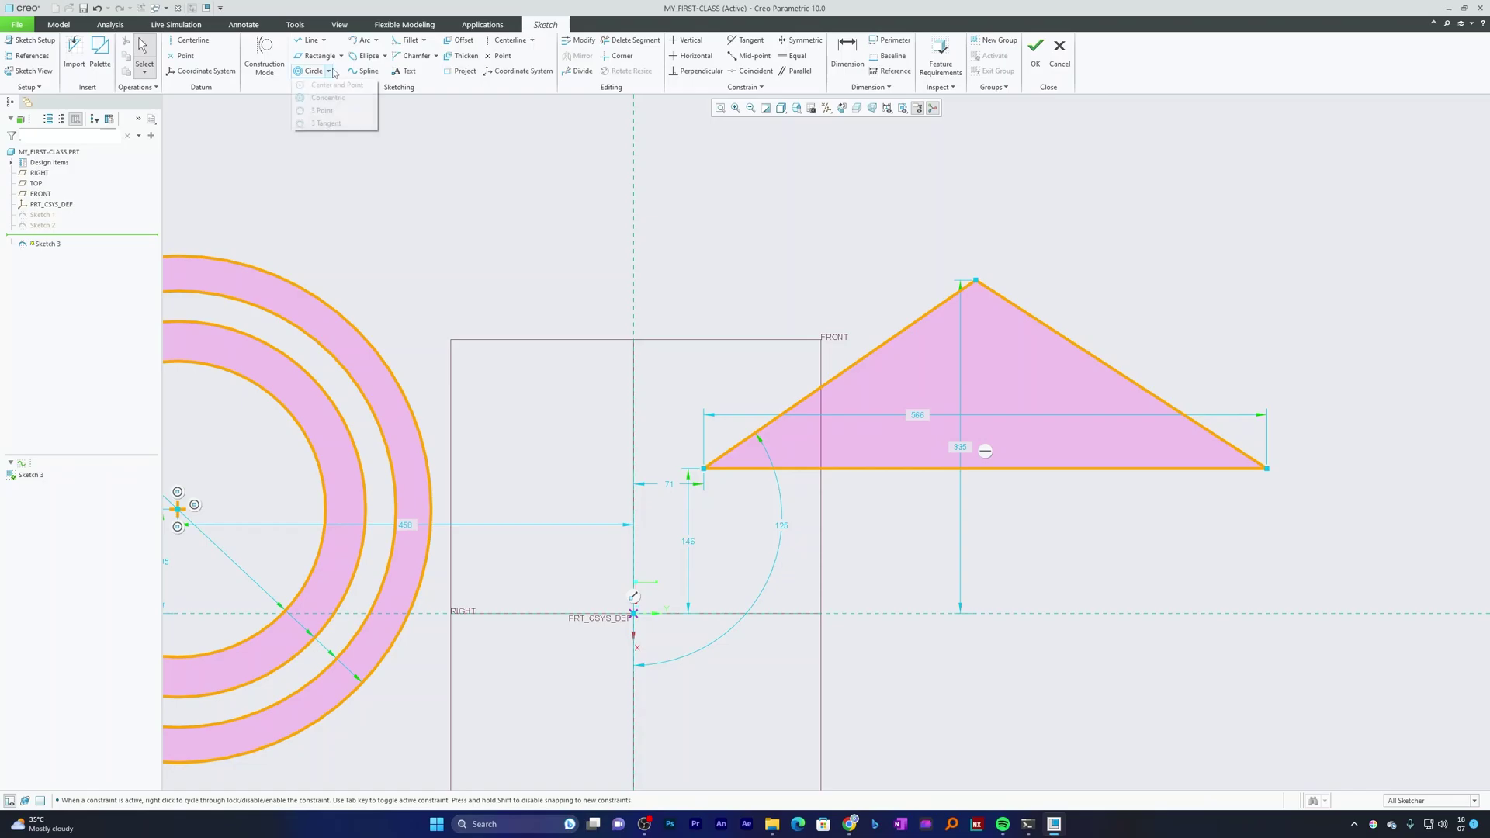
click(314, 107)
click(975, 279)
click(703, 468)
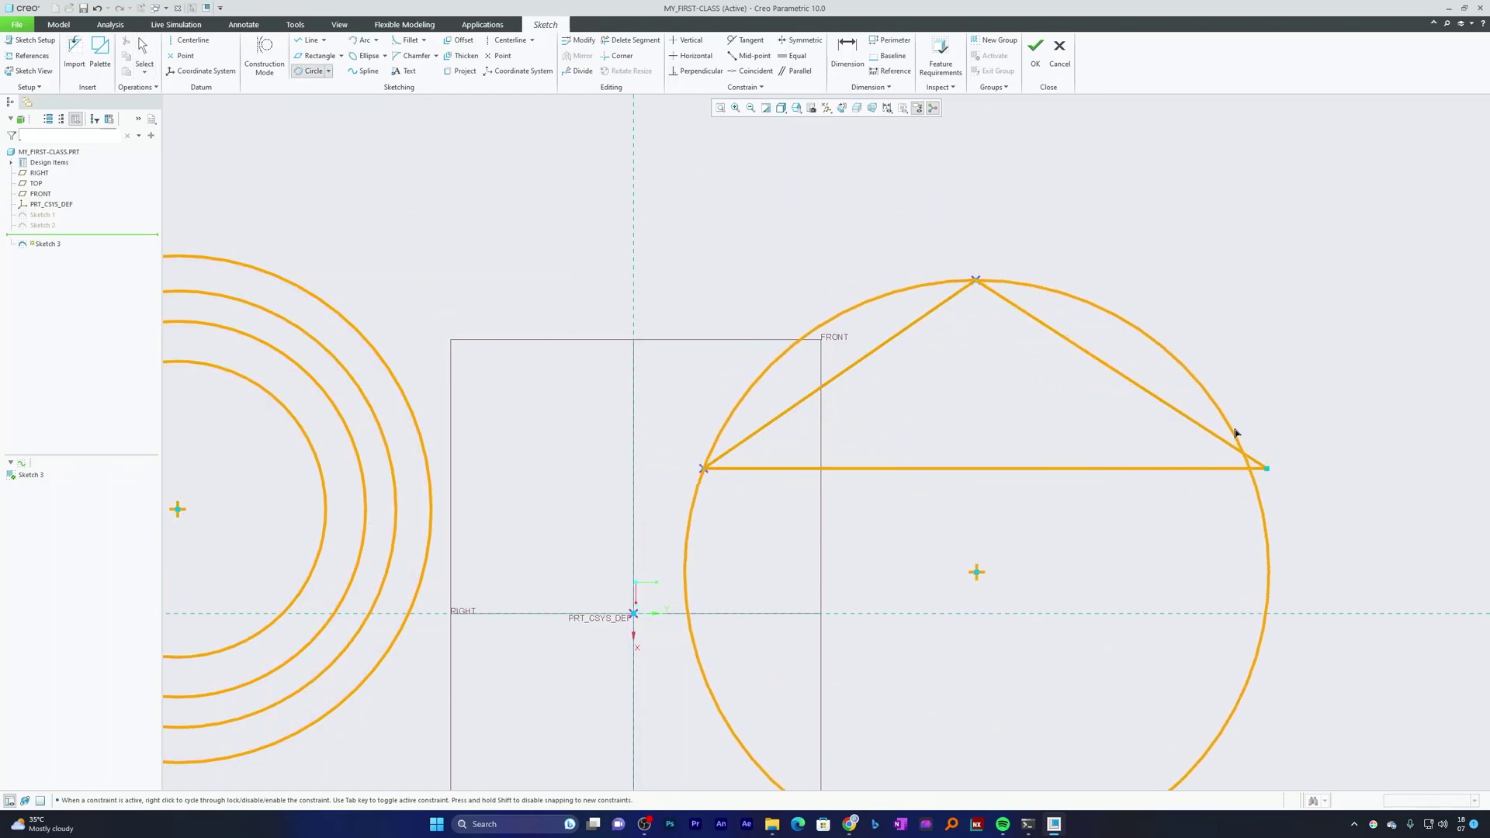
click(1265, 467)
Draw a 3-tangent circle inside the triangle, touching all three of its sides
click(327, 71)
click(314, 122)
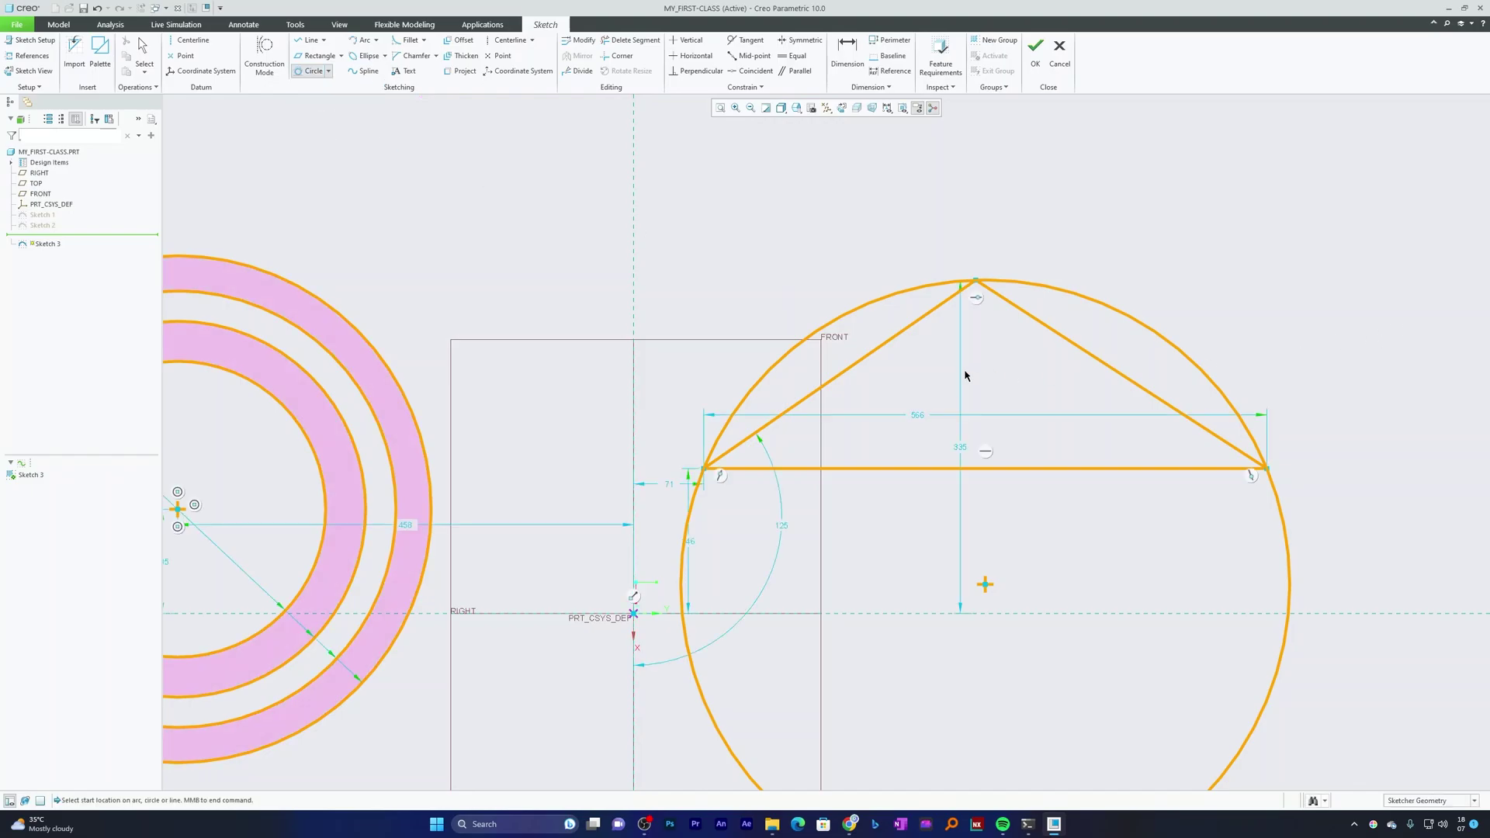
click(892, 338)
click(1050, 329)
click(1031, 468)
middle_click(1329, 353)
scroll(789, 362, down, 3)
scroll(794, 497, up, 2)
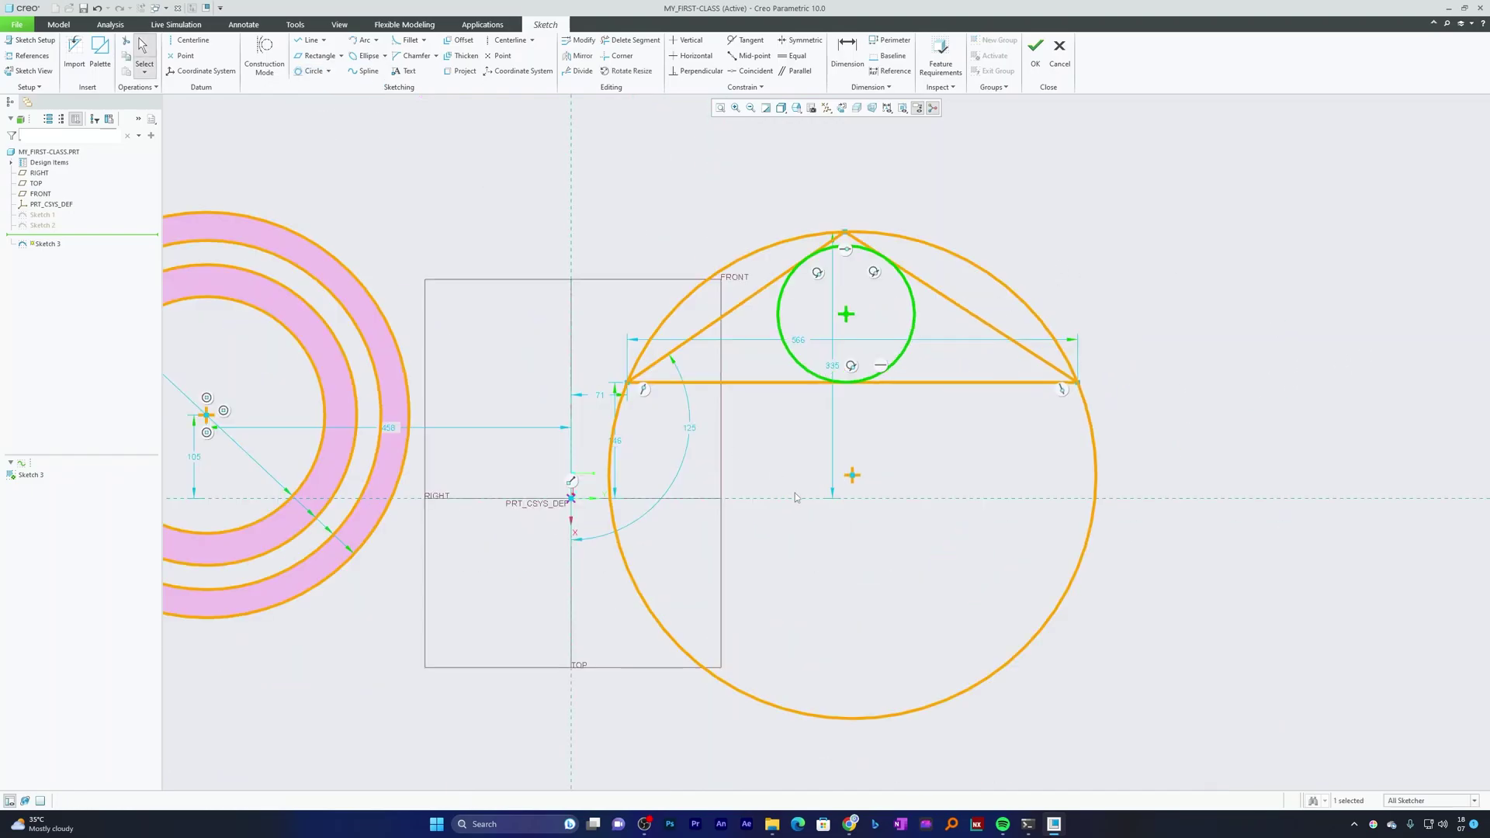
scroll(794, 497, down, 2)
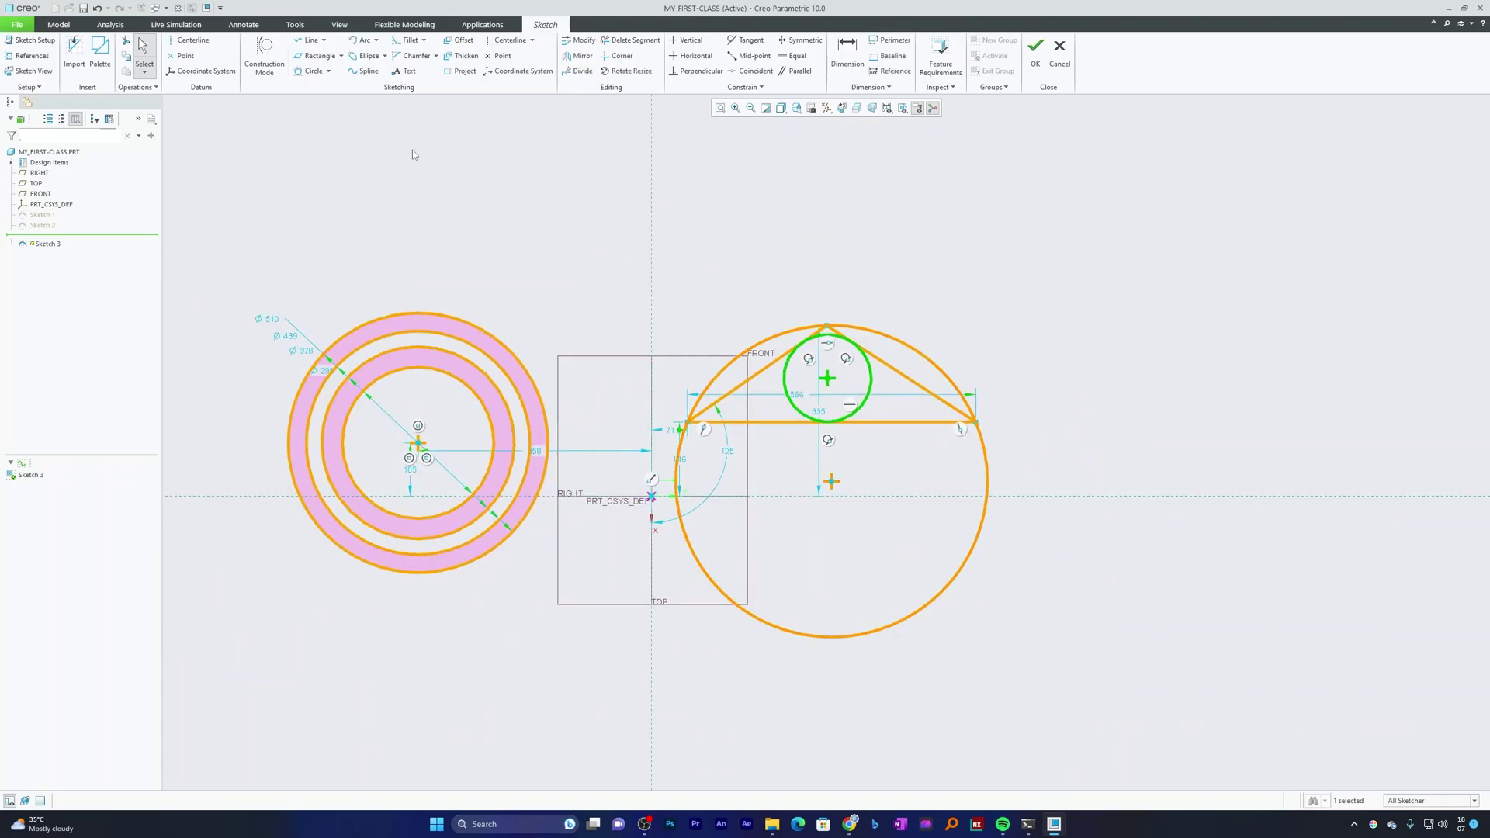
Draw an arc with level endpoints and a radius of about 481 above the triangle
click(328, 72)
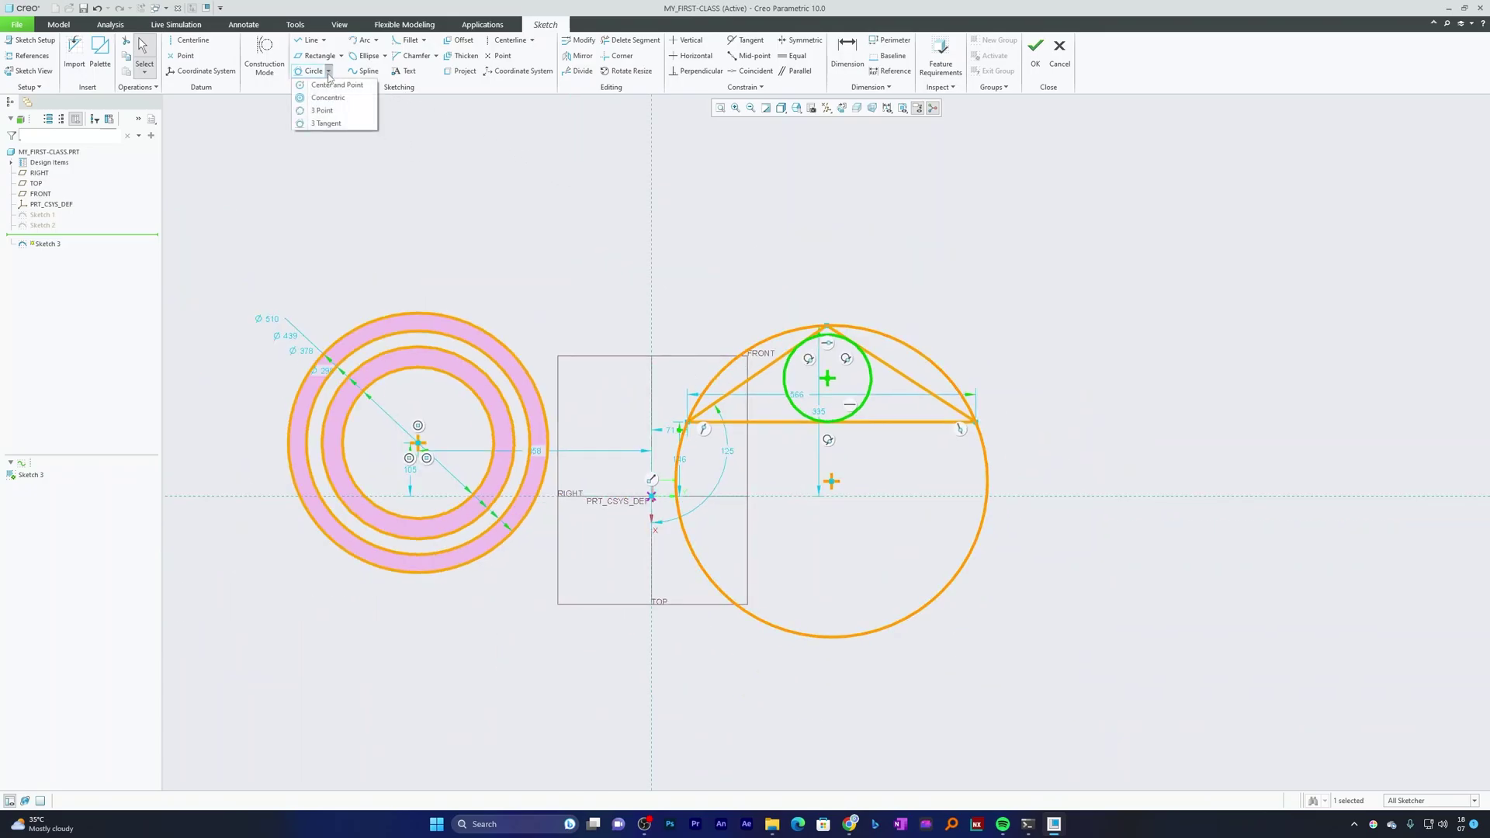
click(329, 73)
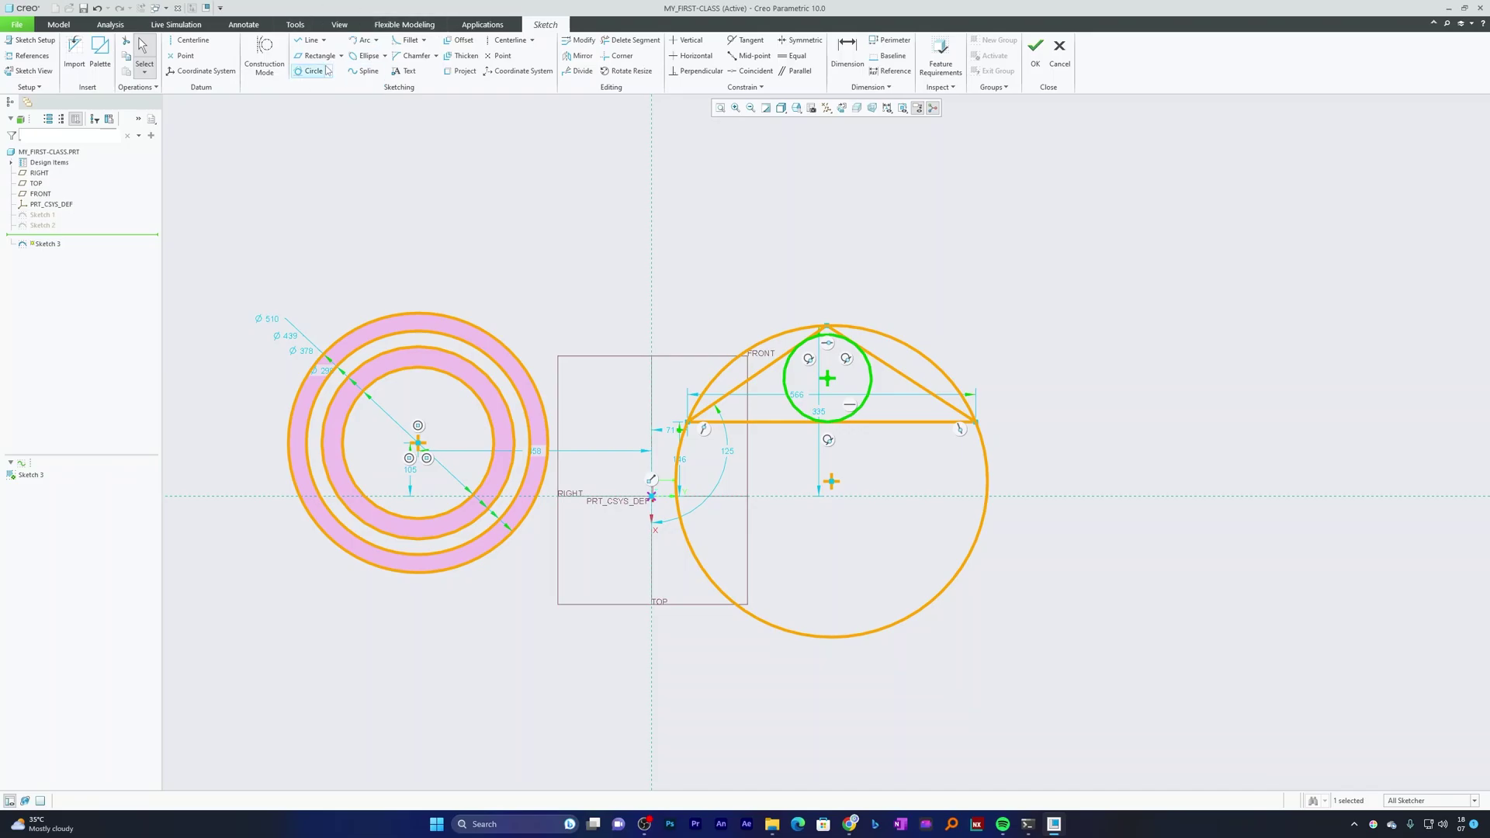
click(375, 40)
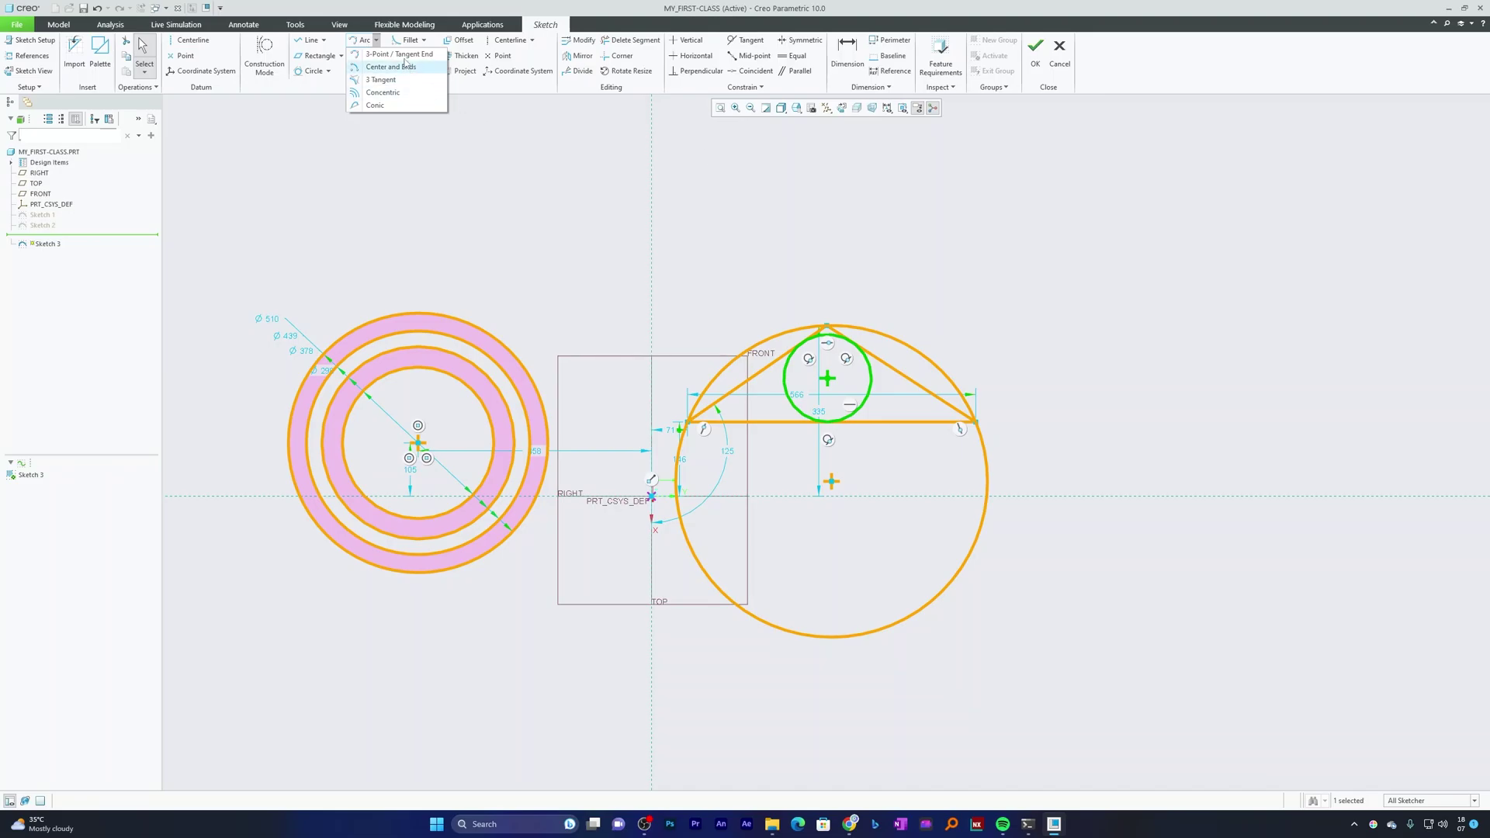
click(391, 66)
click(811, 240)
click(1087, 241)
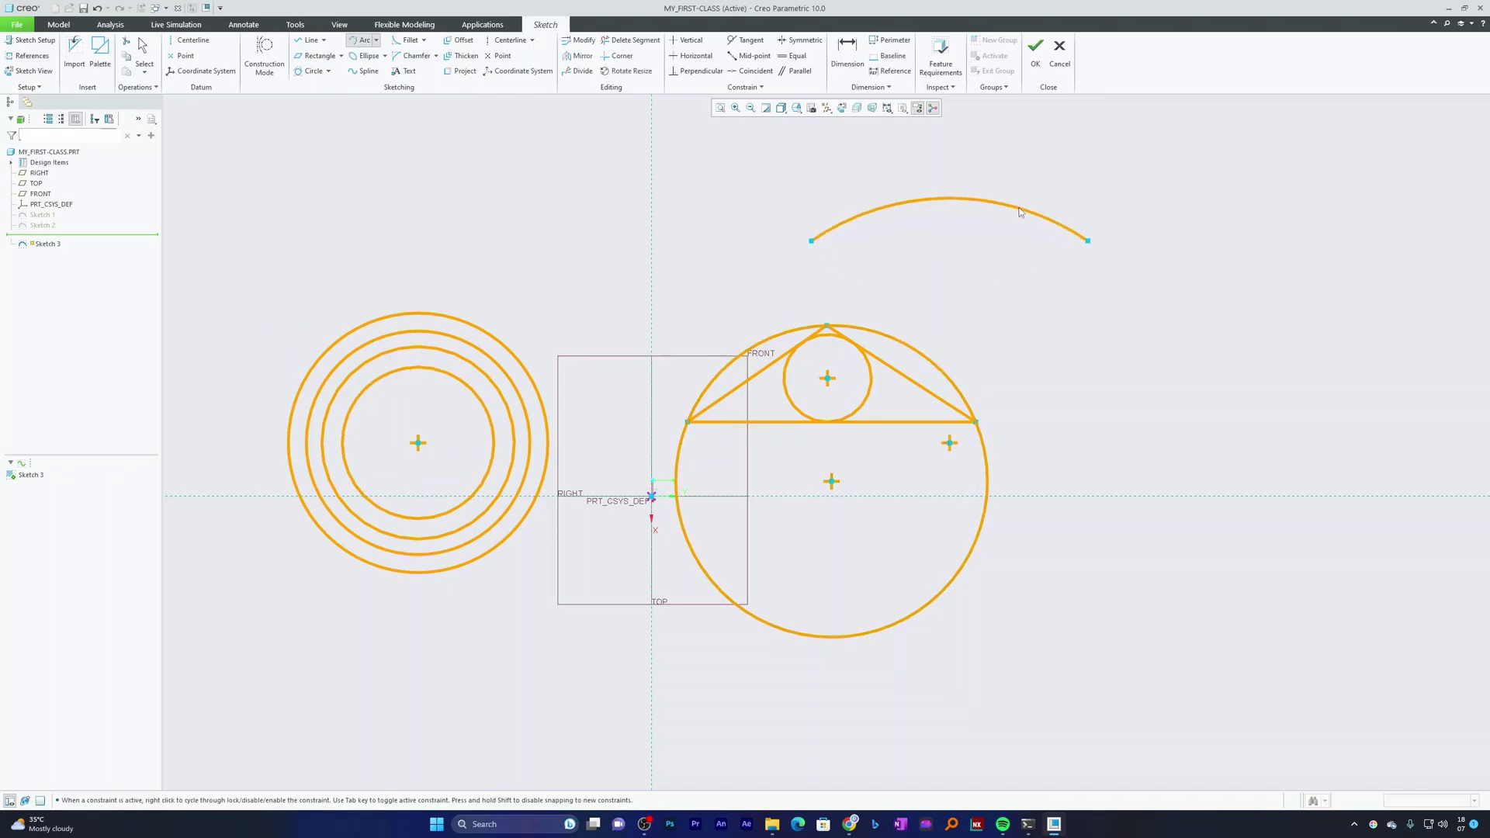
click(1177, 201)
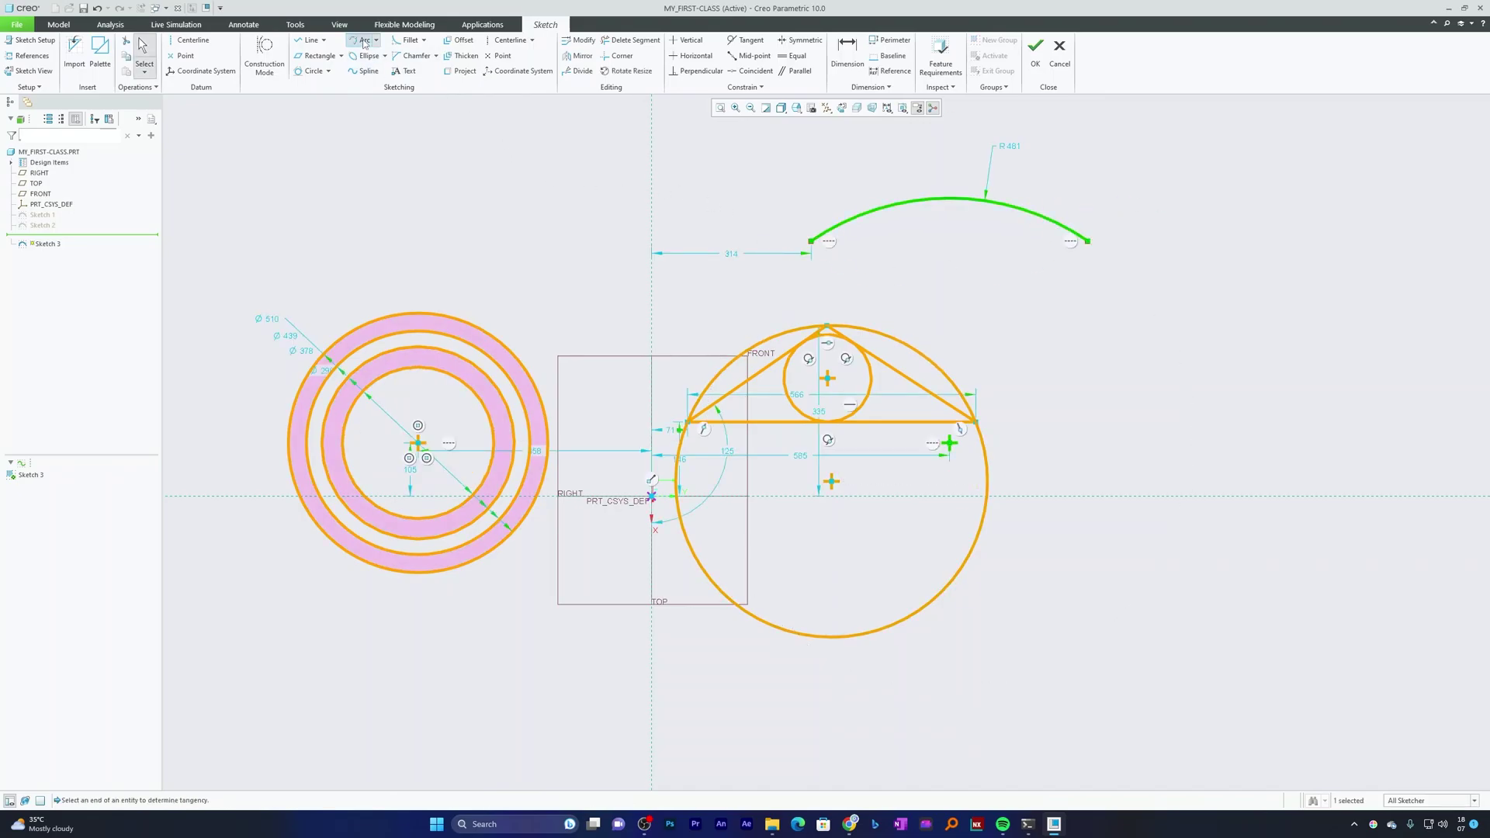
Draw an arc of about 529 radius from the triangle's apex, tangent to the triangle's left side
scroll(931, 331, up, 5)
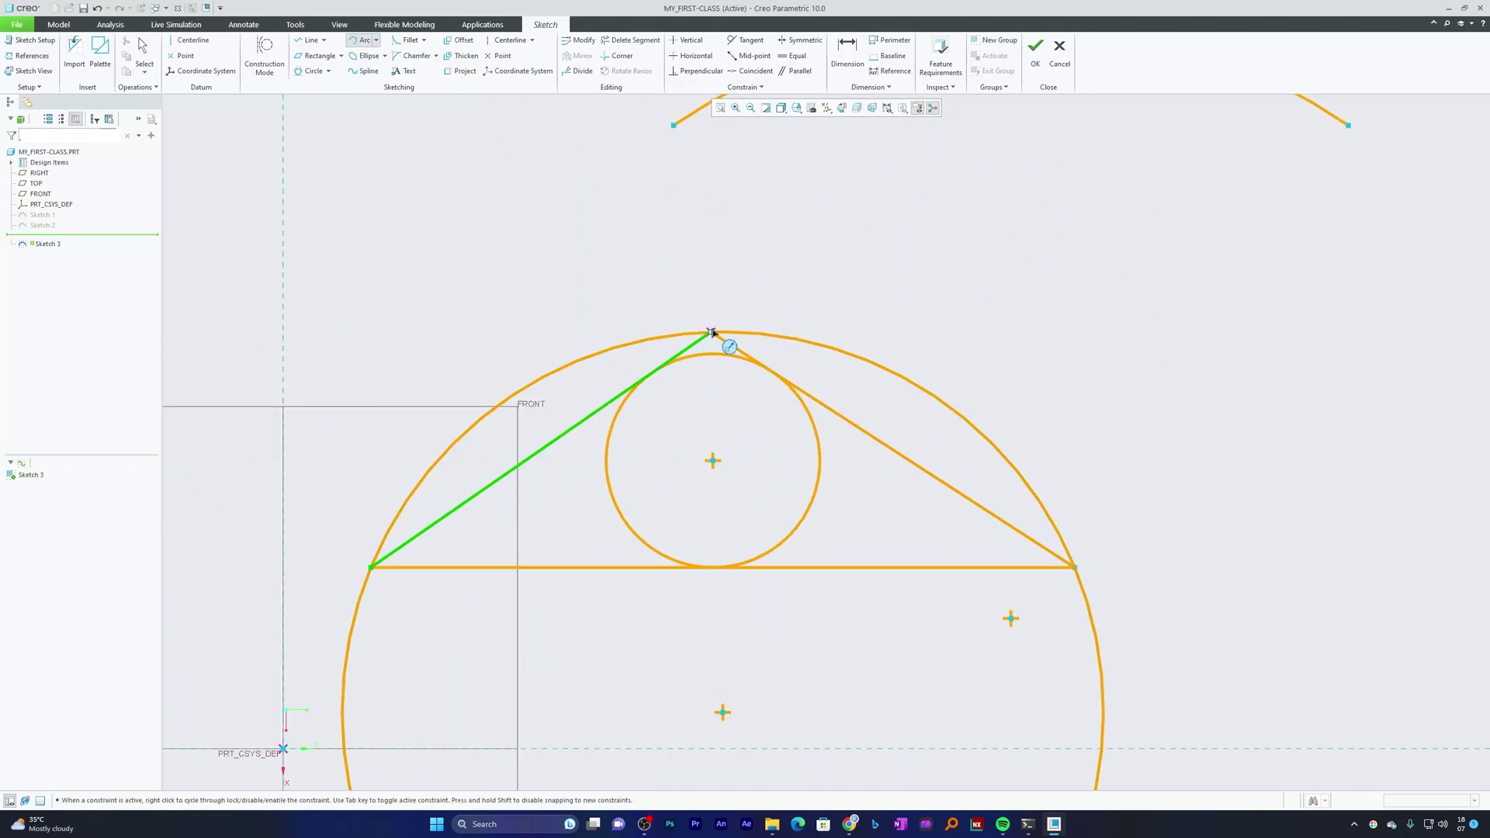
click(1304, 253)
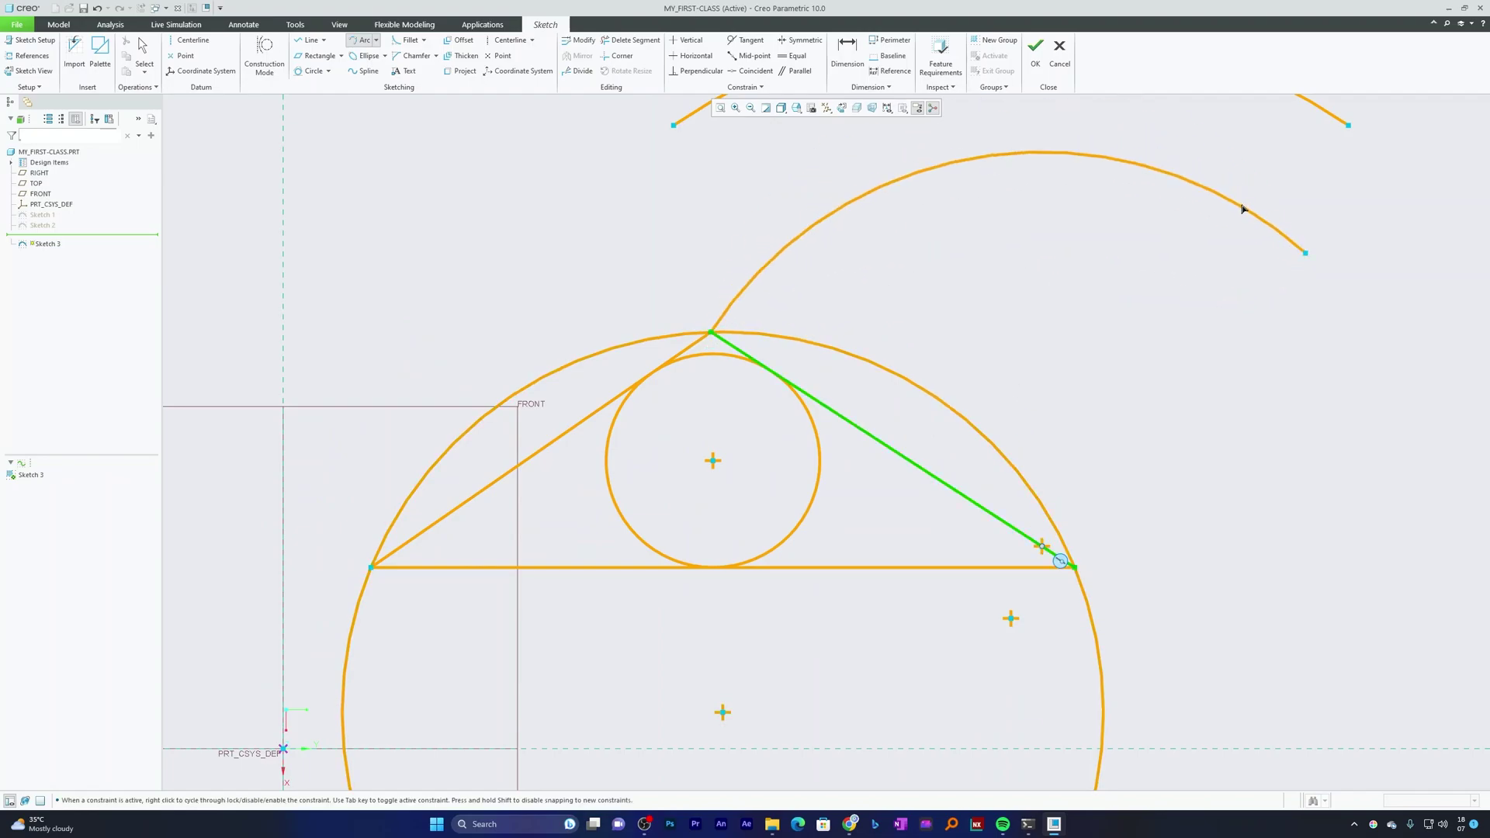
click(1198, 226)
middle_click(962, 237)
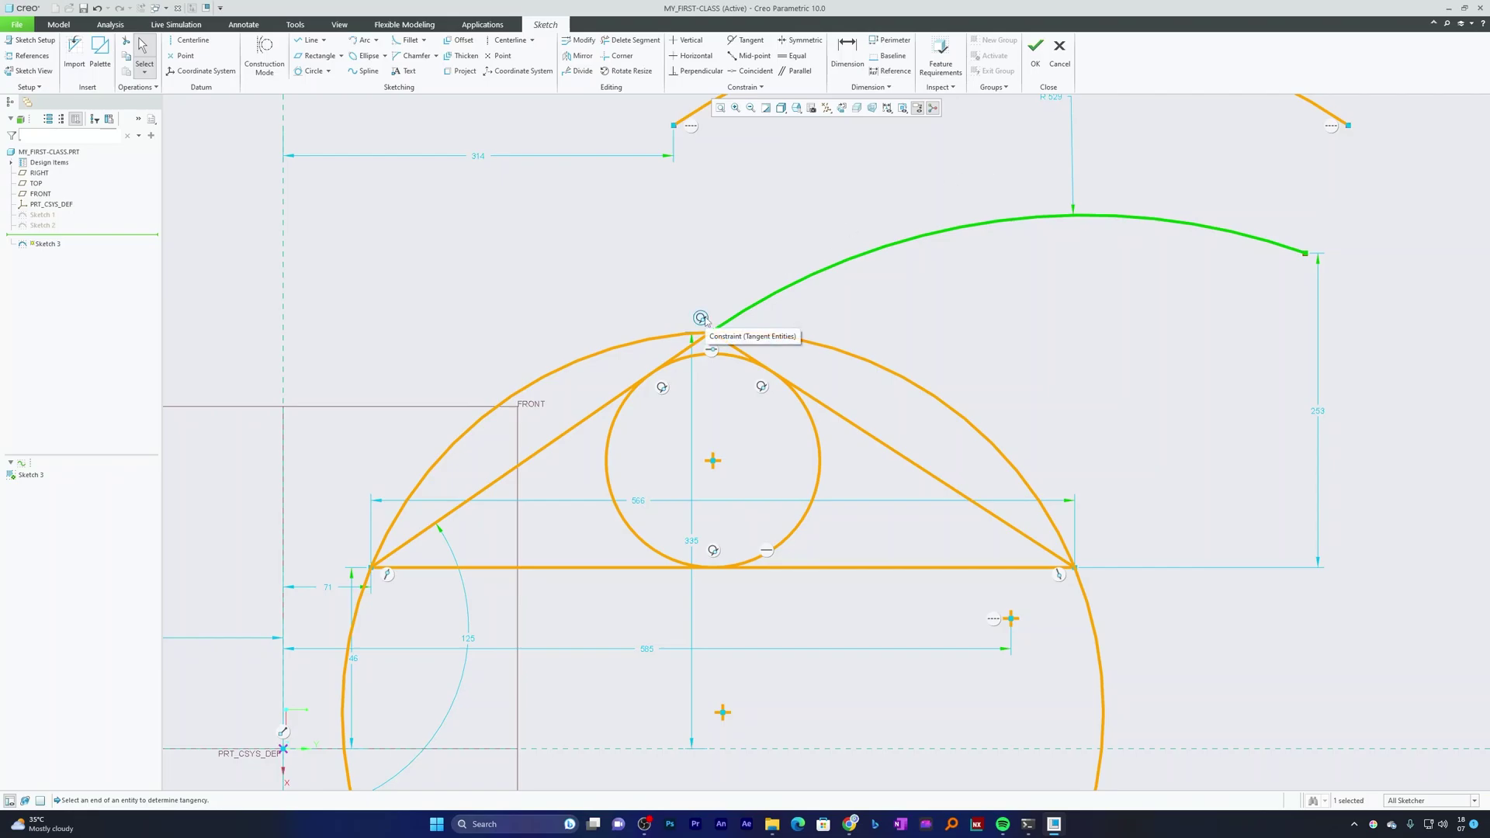
scroll(705, 320, up, 4)
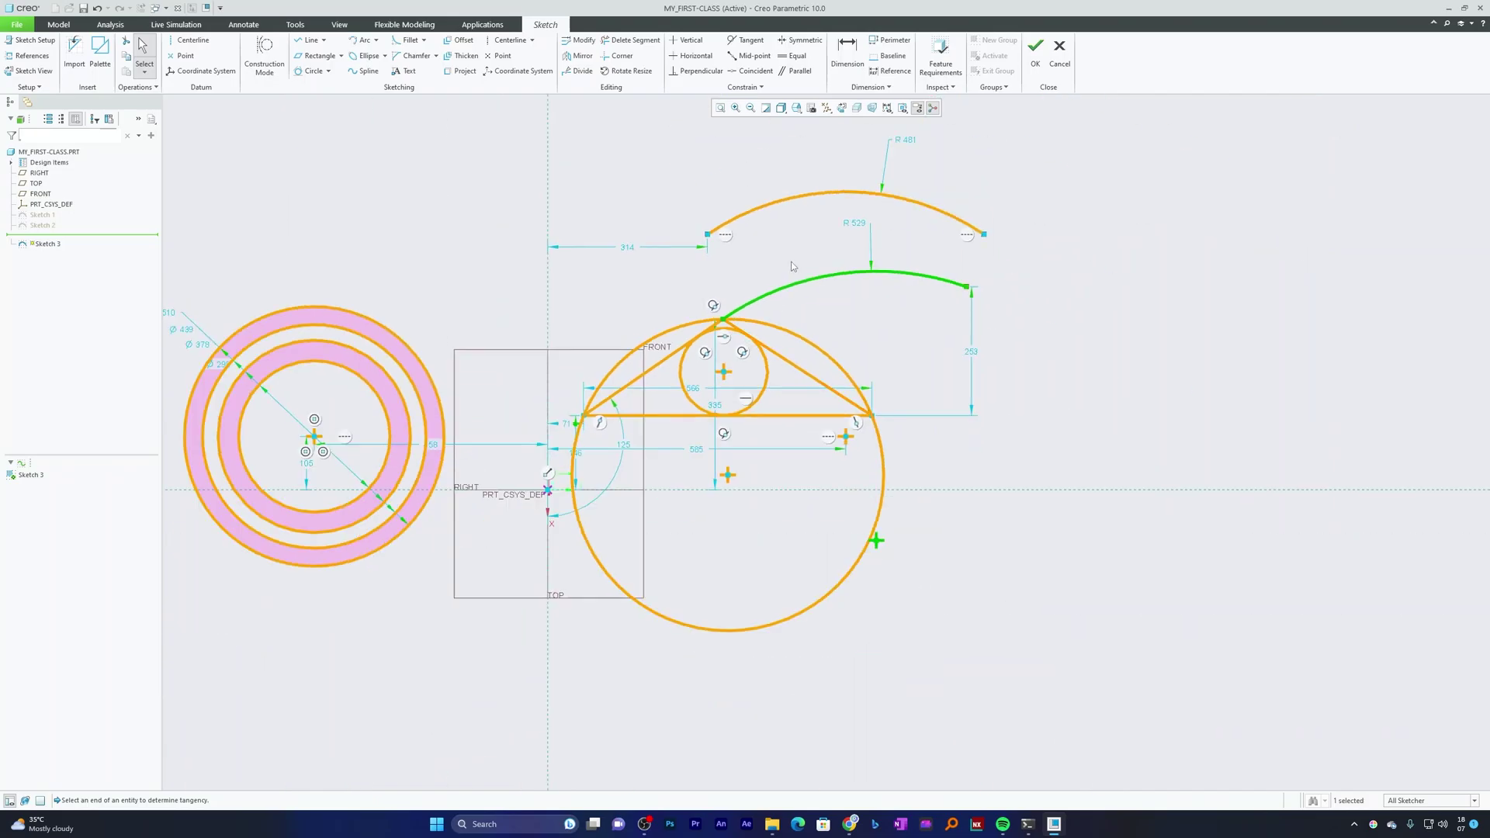
Delete both arcs above the triangle
click(943, 305)
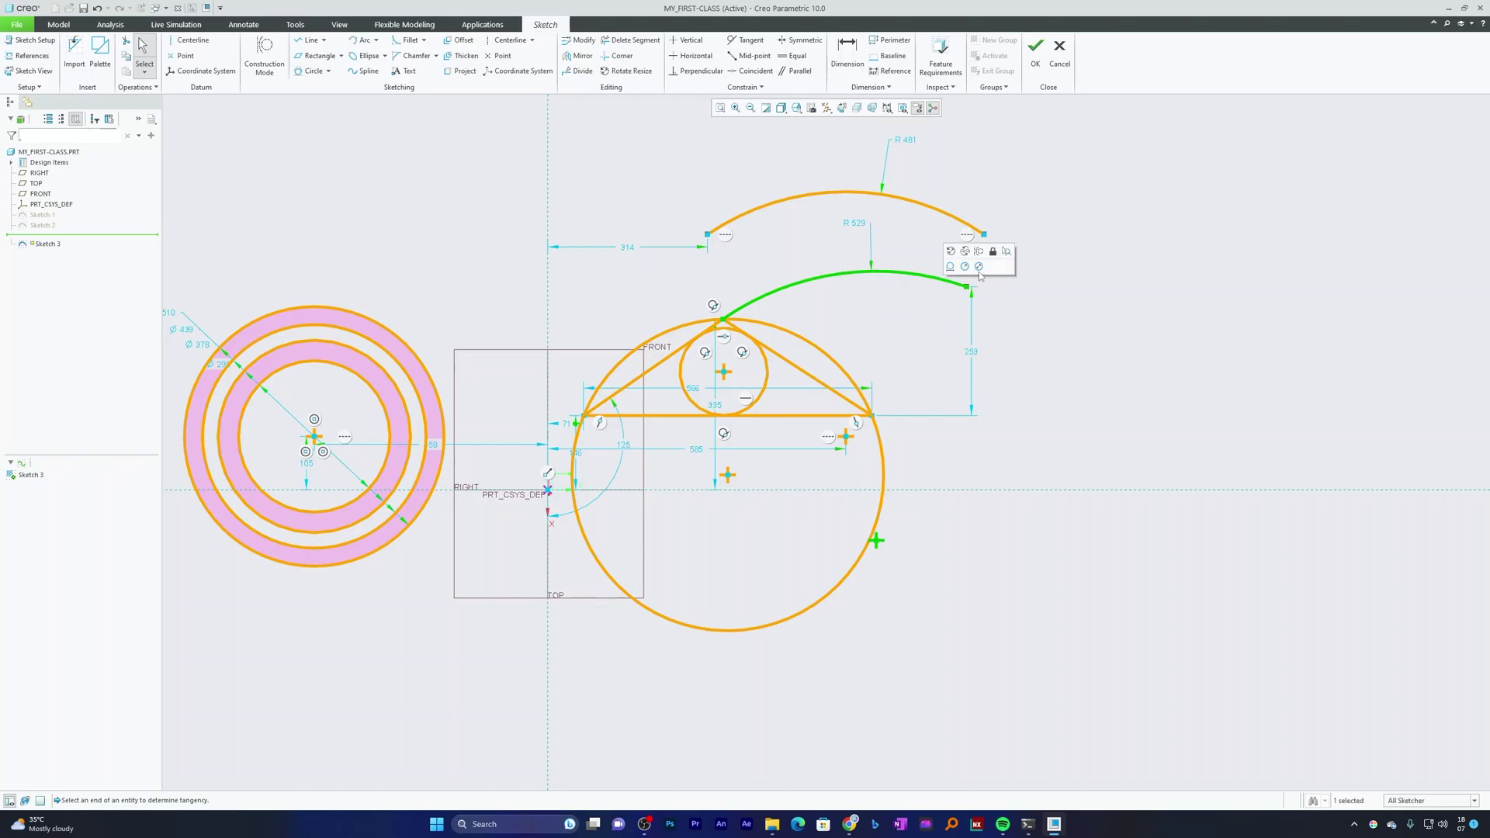
key(Delete)
click(979, 231)
key(Delete)
Draw a horizontal line about 795 long to the right of the triangle
click(311, 40)
click(948, 333)
click(1353, 332)
middle_click(1296, 239)
click(1029, 417)
click(1336, 204)
middle_click(1328, 197)
key(ctrl+z)
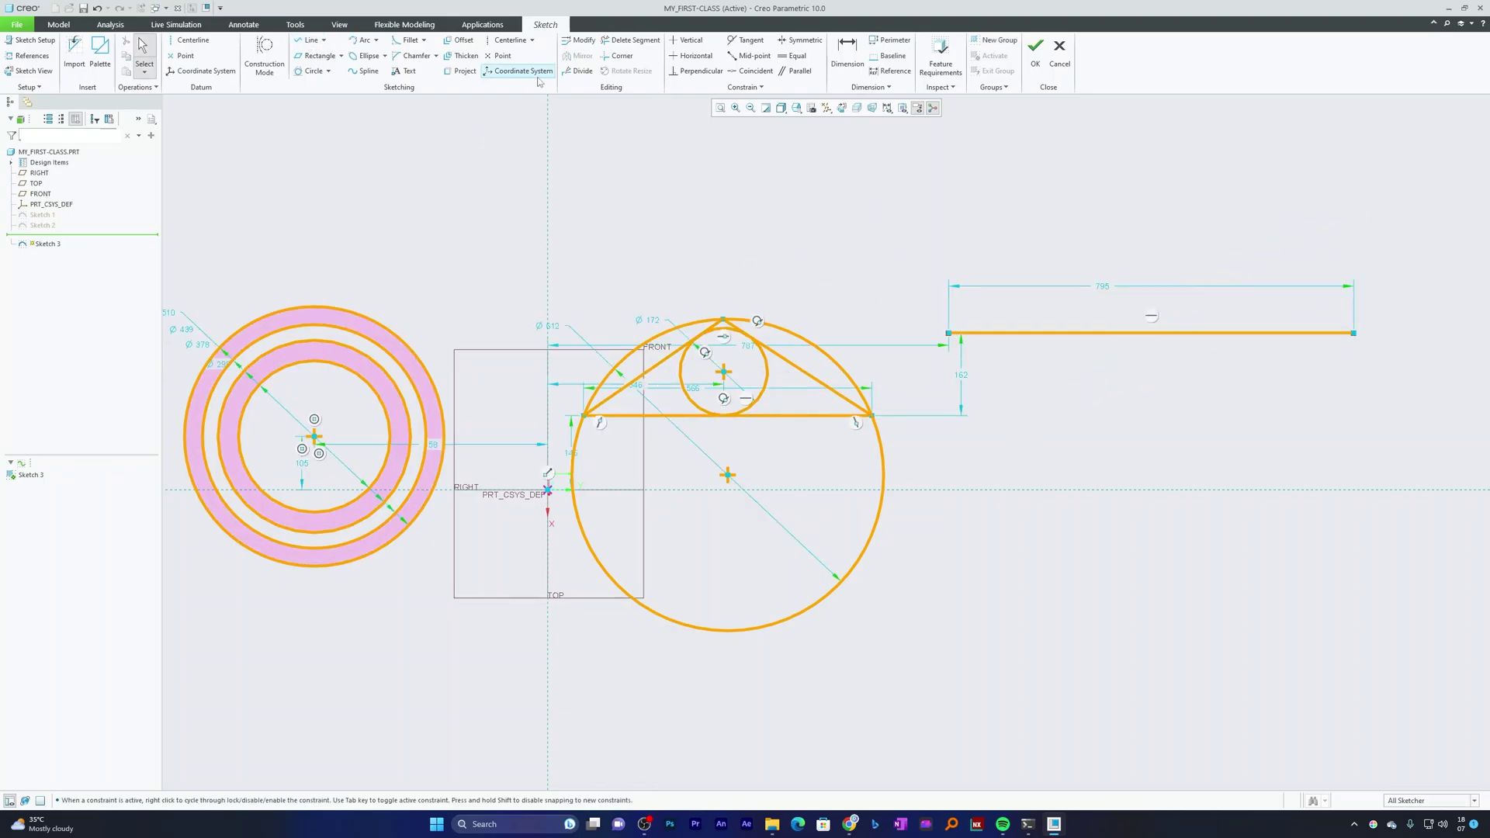
Draw a shorter line above the long horizontal line, rising to the right at about 6 degrees
click(310, 41)
click(987, 270)
click(1210, 246)
middle_click(1320, 126)
click(1140, 206)
scroll(1137, 246, up, 4)
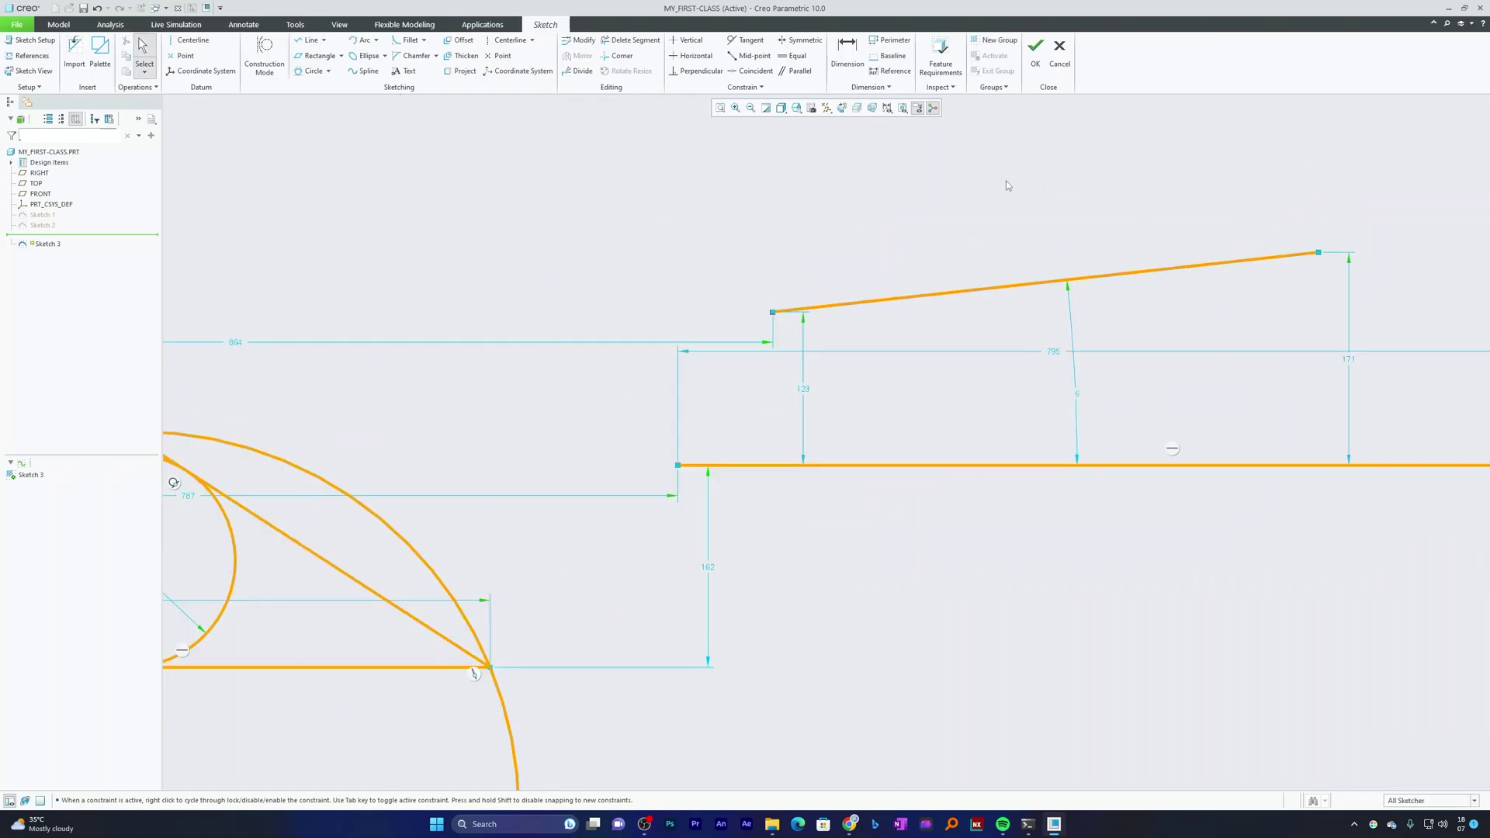
Apply a Horizontal constraint to the short slanted line and delete that line
click(691, 56)
click(1145, 272)
middle_click(1126, 228)
click(1053, 282)
key(Delete)
Draw a horizontal line about 325 long above the long horizontal line
click(309, 40)
click(823, 241)
click(1226, 241)
middle_click(1259, 216)
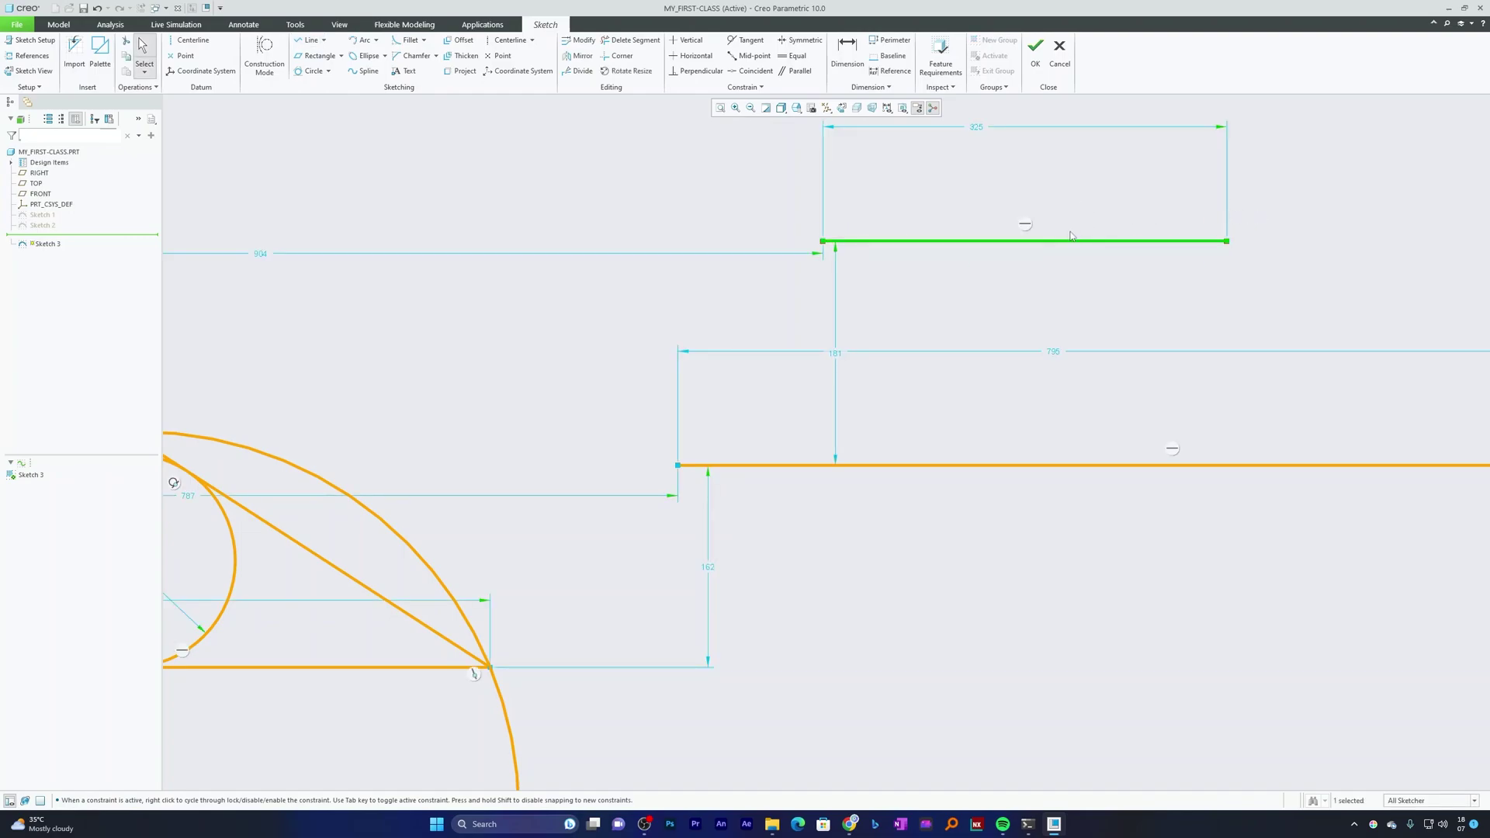
Delete the short horizontal line and the long horizontal line beside the triangle
key(Delete)
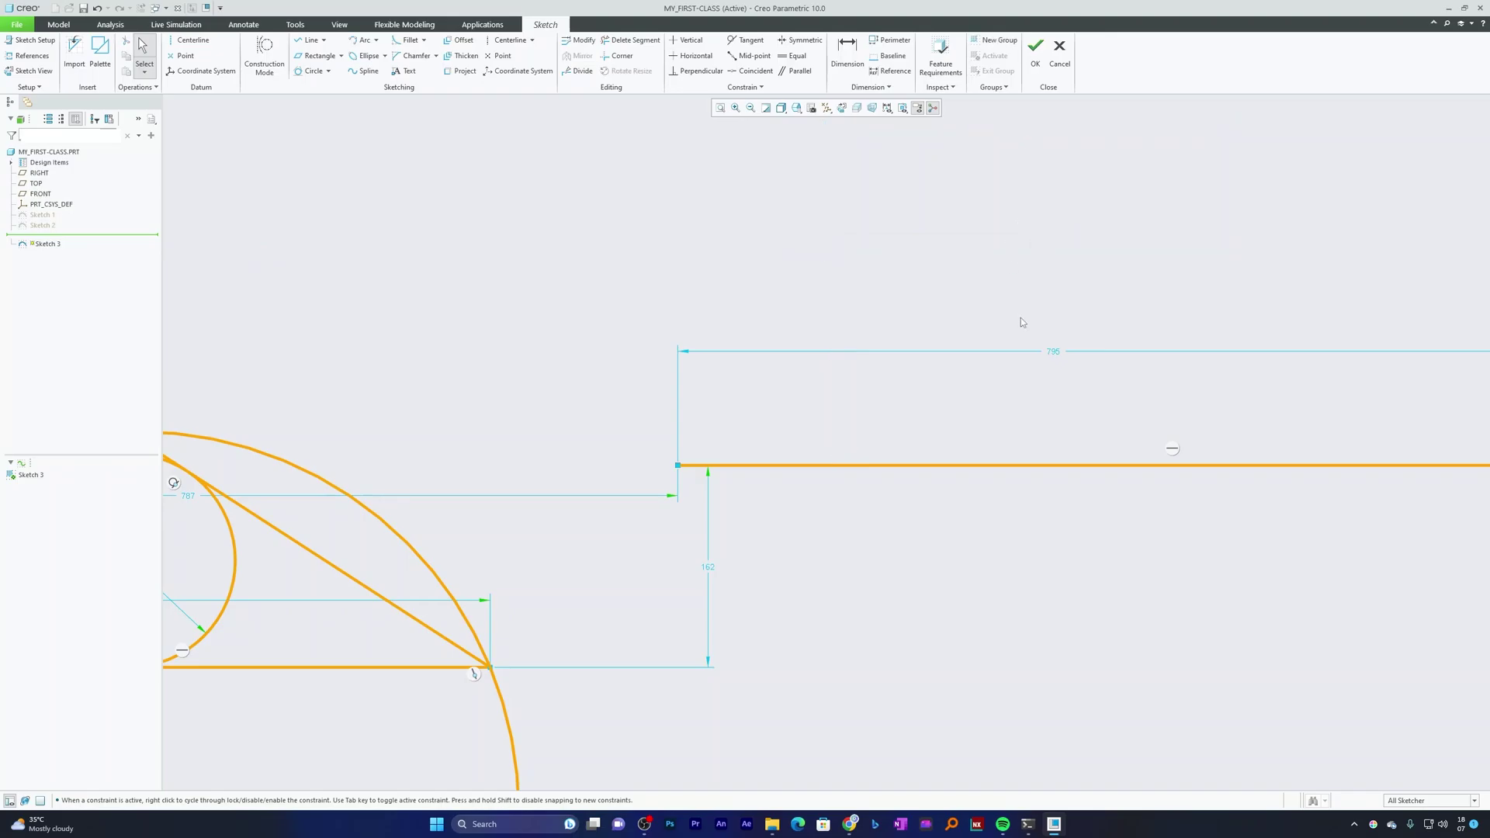
scroll(1021, 319, up, 5)
drag(1105, 352, 1064, 426)
key(Delete)
drag(1055, 301, 865, 433)
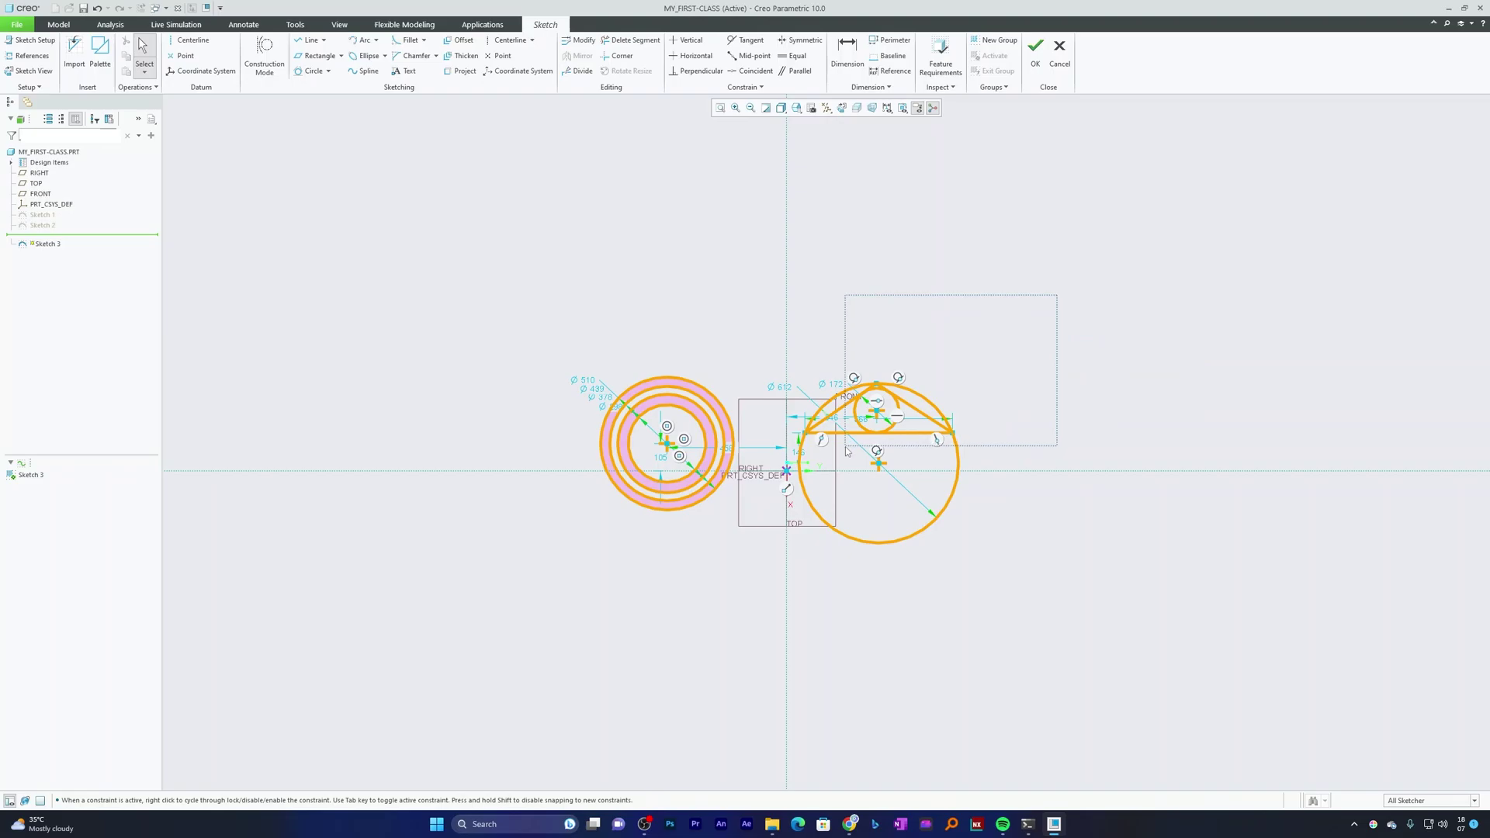
Delete the concentric circles, the triangle and all other remaining geometry from the sketch
key(Delete)
drag(777, 363, 665, 419)
key(Delete)
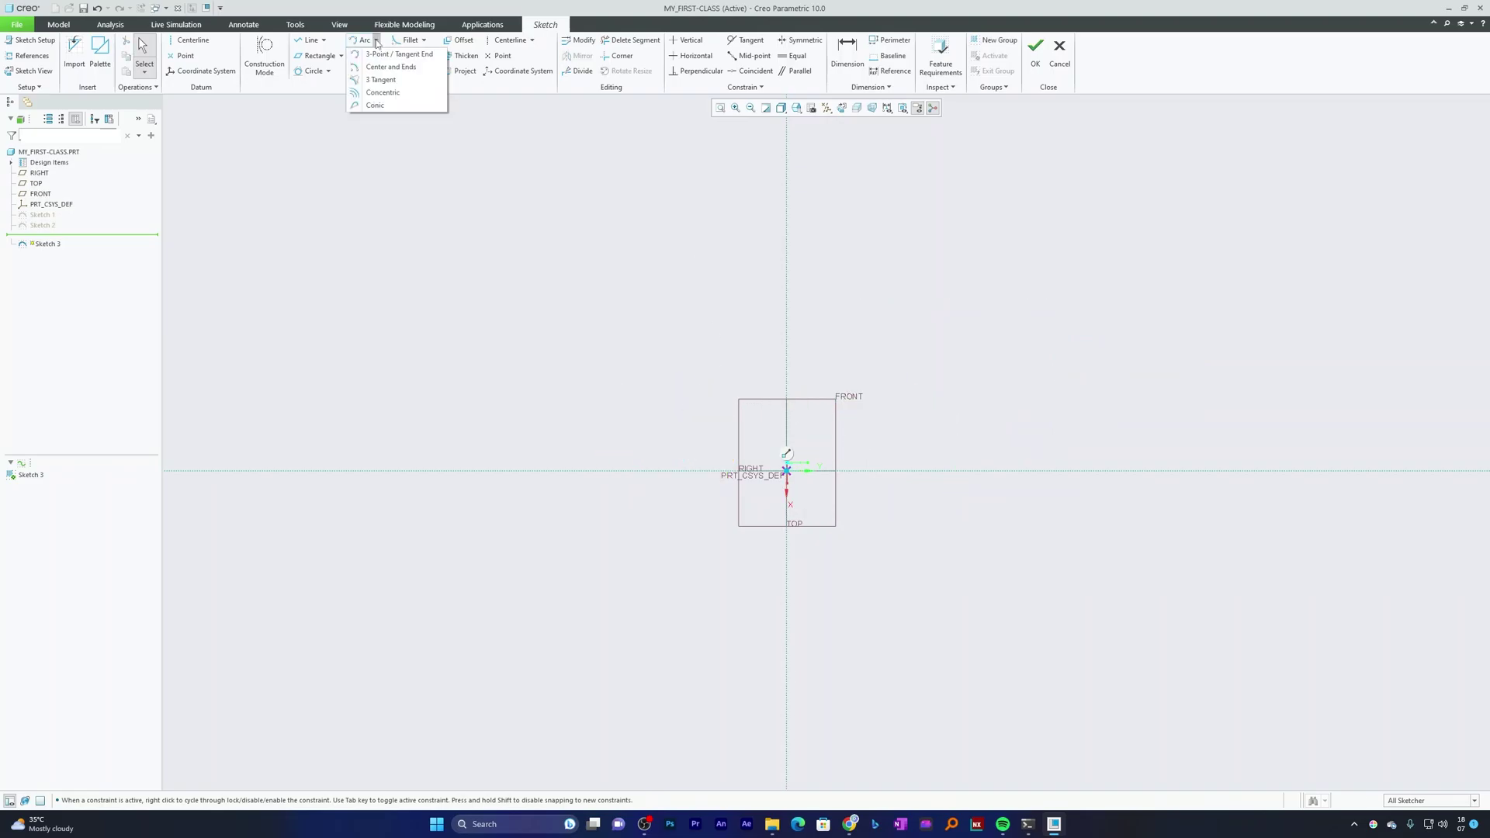
Draw a line starting on the vertical reference above the origin, rising to the right at about 102 degrees to that reference
click(376, 41)
click(309, 39)
click(787, 351)
click(1031, 300)
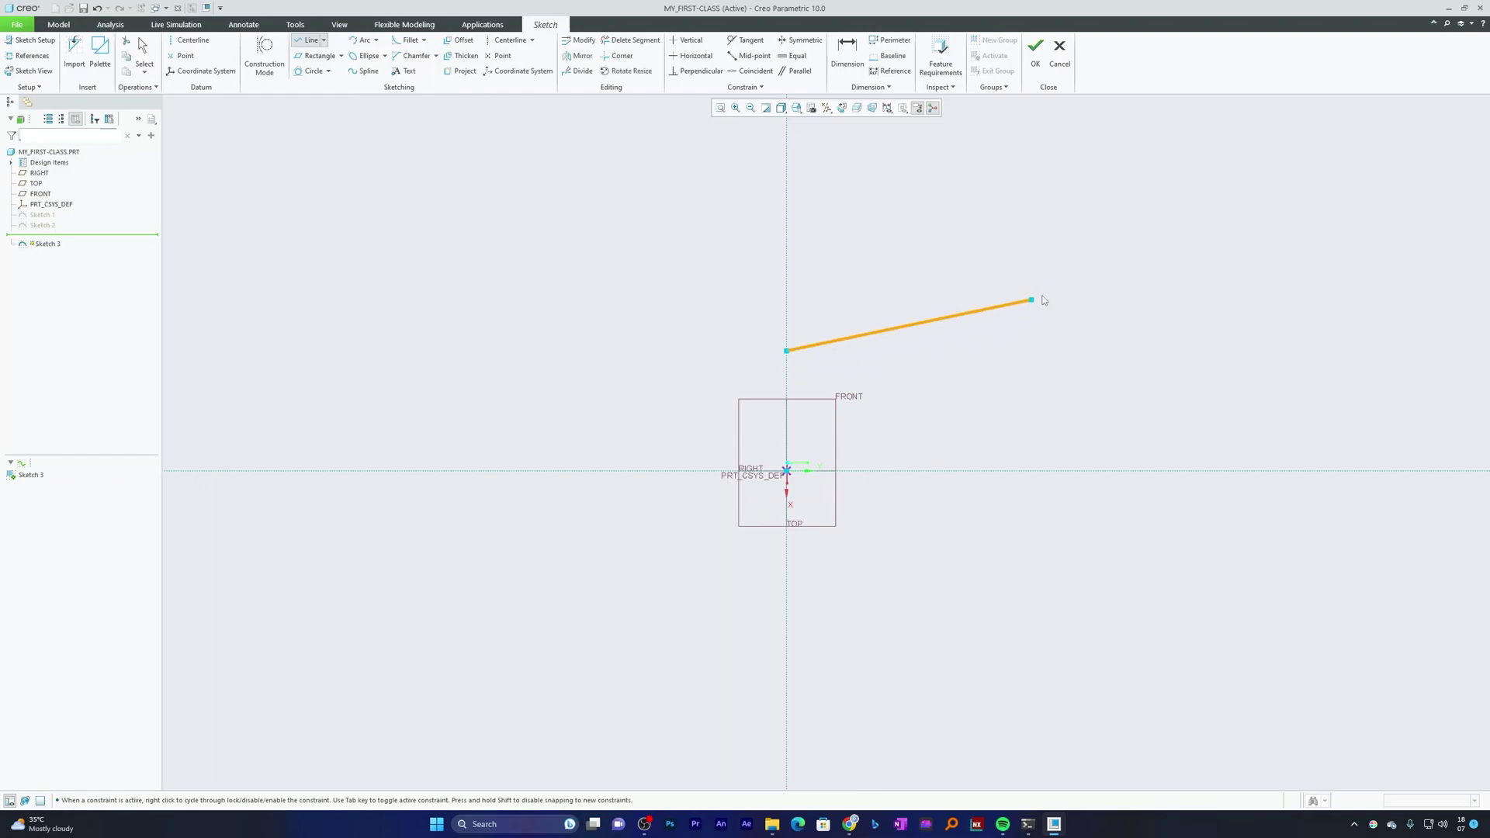
Draw a three-point arc with a radius of about 678 above the slanted line
click(362, 40)
click(1128, 199)
click(1071, 170)
Draw an arc tangent to the slanted line from its upper end, curving downward with a radius of about 873
scroll(1103, 239, down, 3)
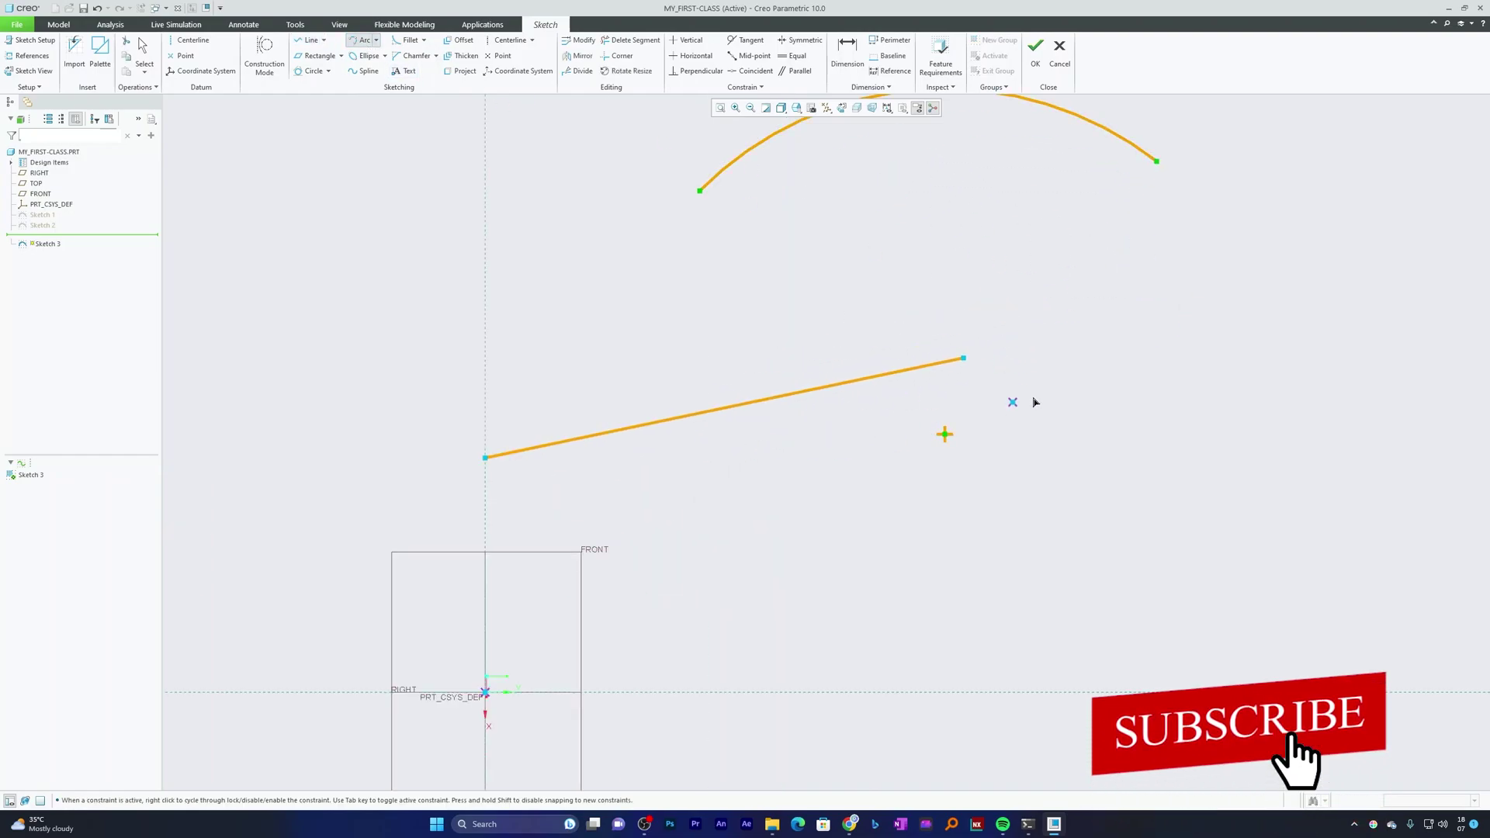
scroll(999, 410, down, 2)
click(896, 348)
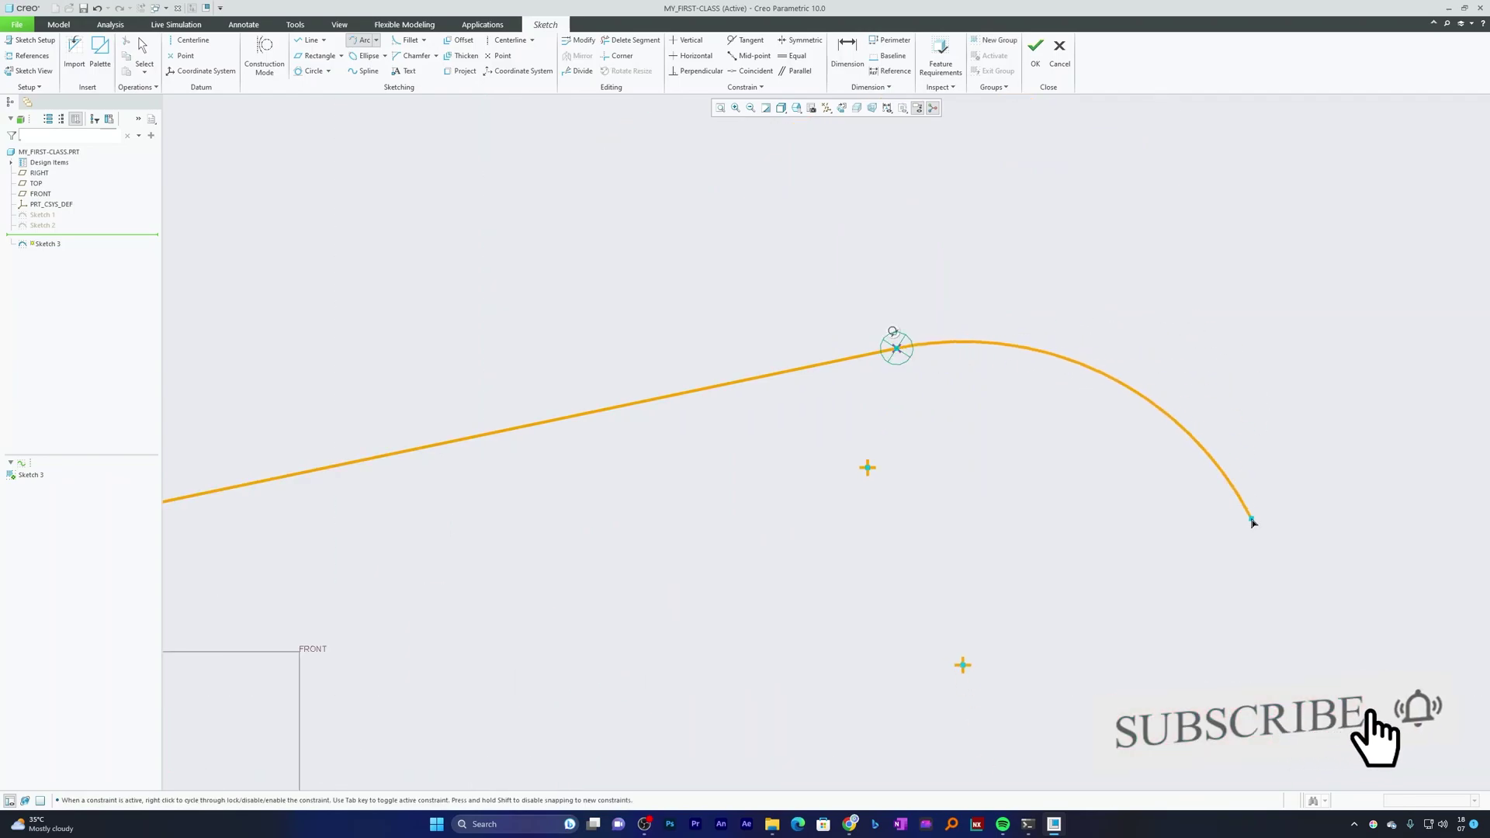
click(1320, 393)
middle_click(901, 282)
click(901, 282)
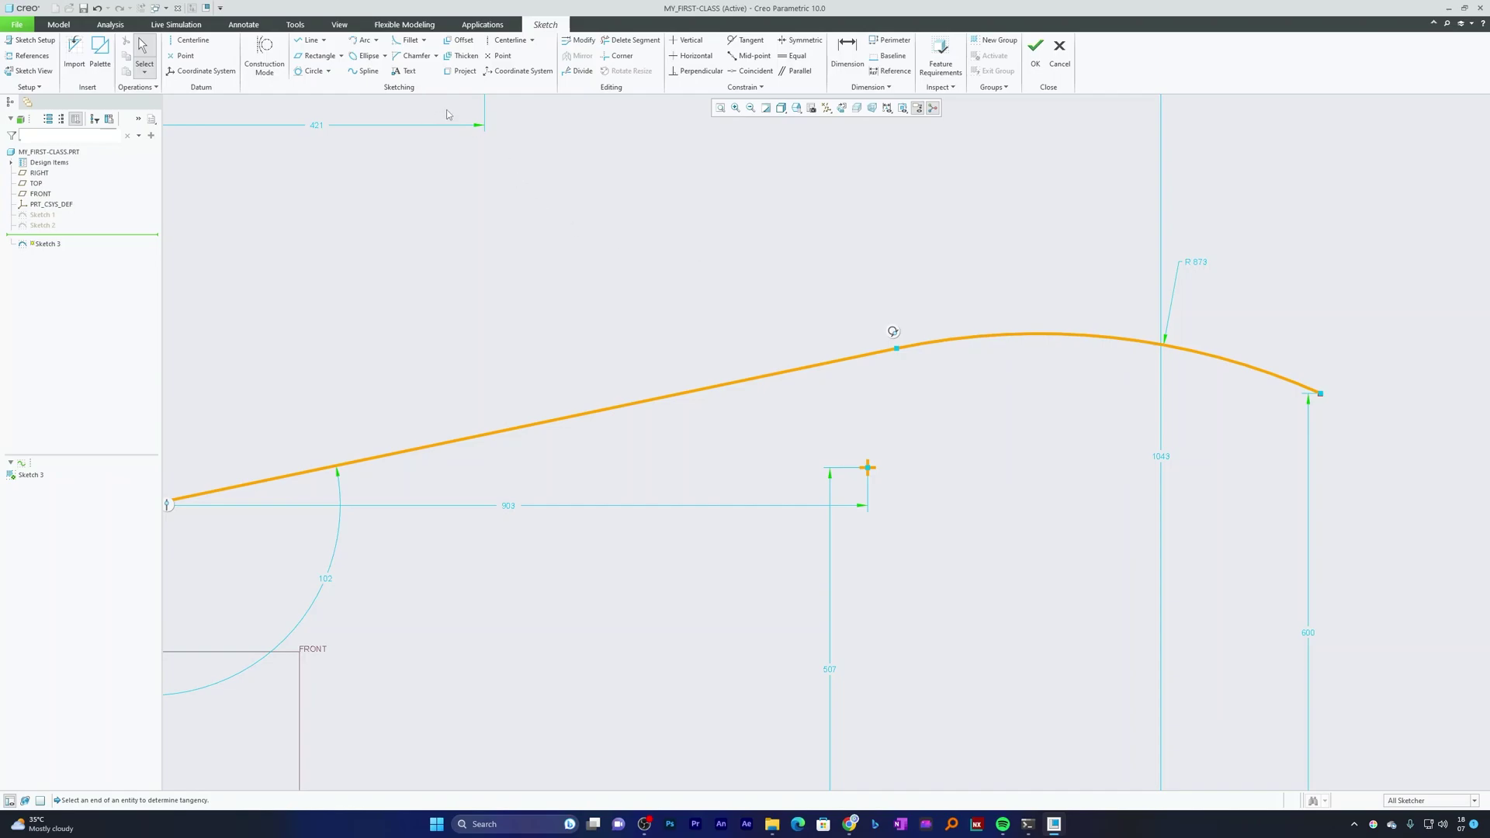
Continue from the tangent arc's free end with a second tangent arc of about radius 3035, curving the opposite way
click(359, 39)
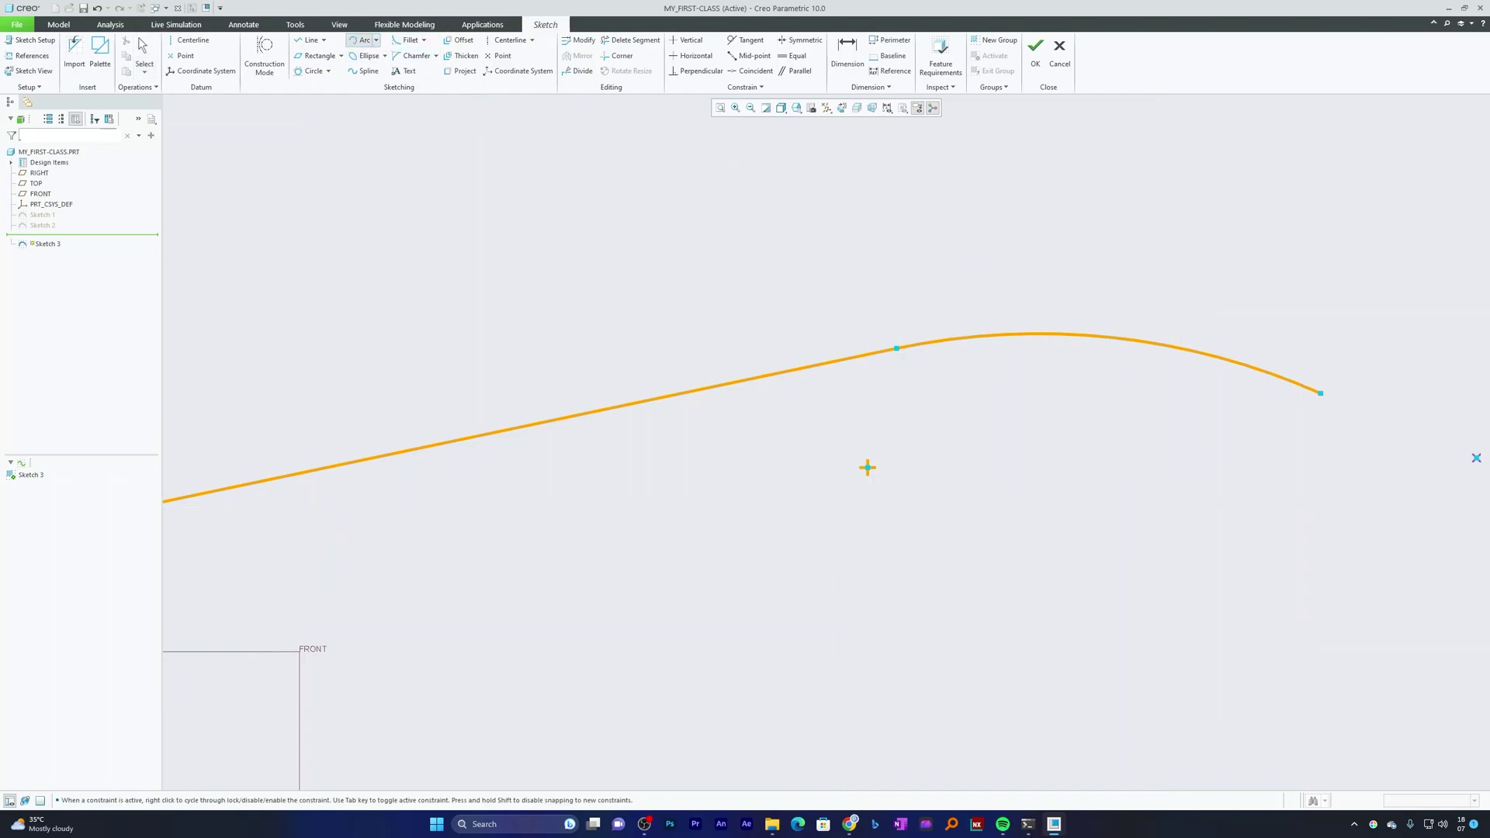
scroll(632, 426, up, 5)
click(630, 402)
click(852, 462)
Draw a Center and Ends arc with a radius of about 239, well to the right of the tangent arcs
click(376, 39)
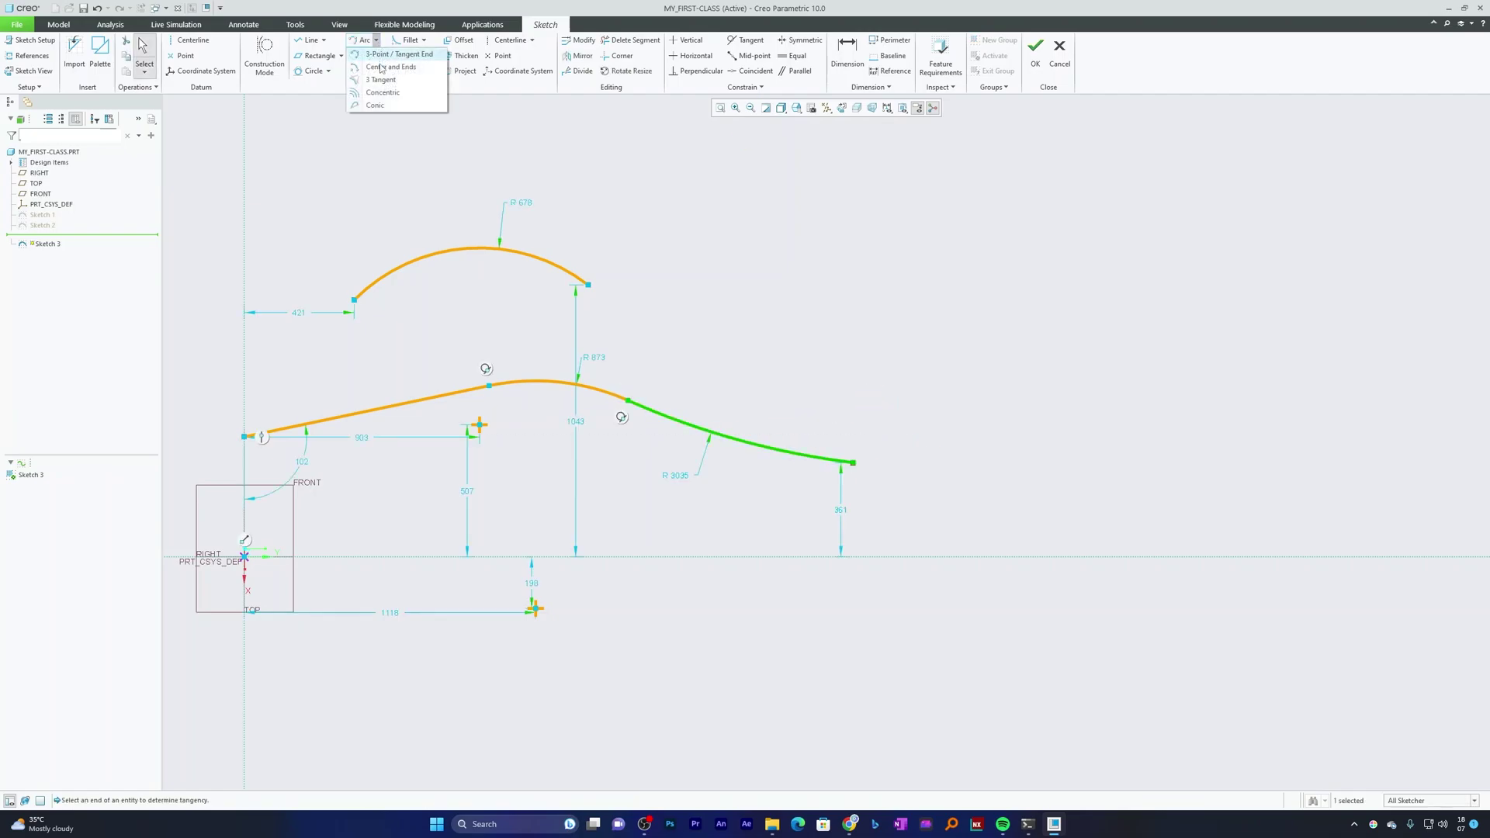
click(381, 66)
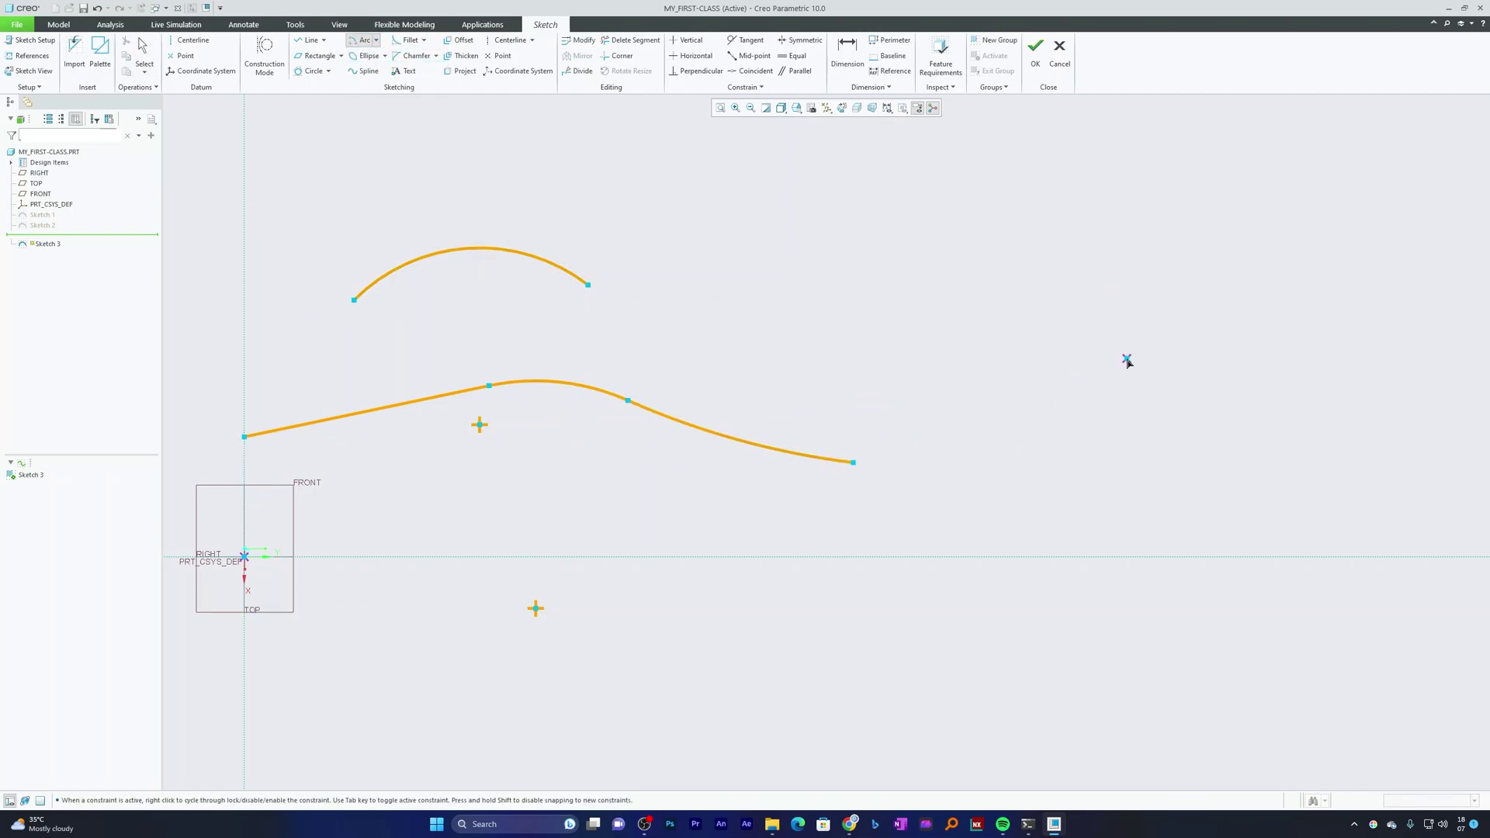
click(1131, 425)
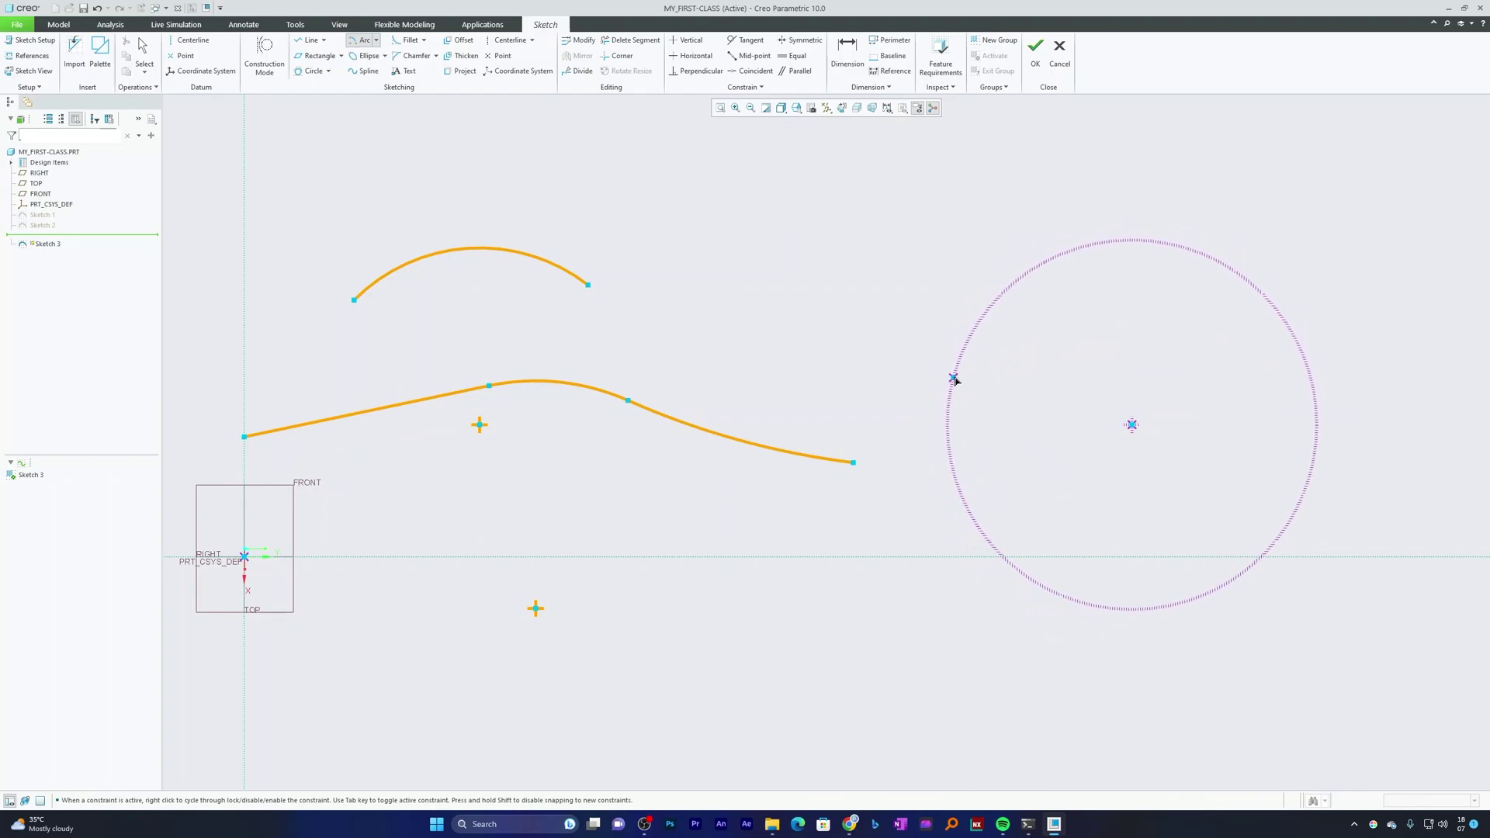
click(1163, 370)
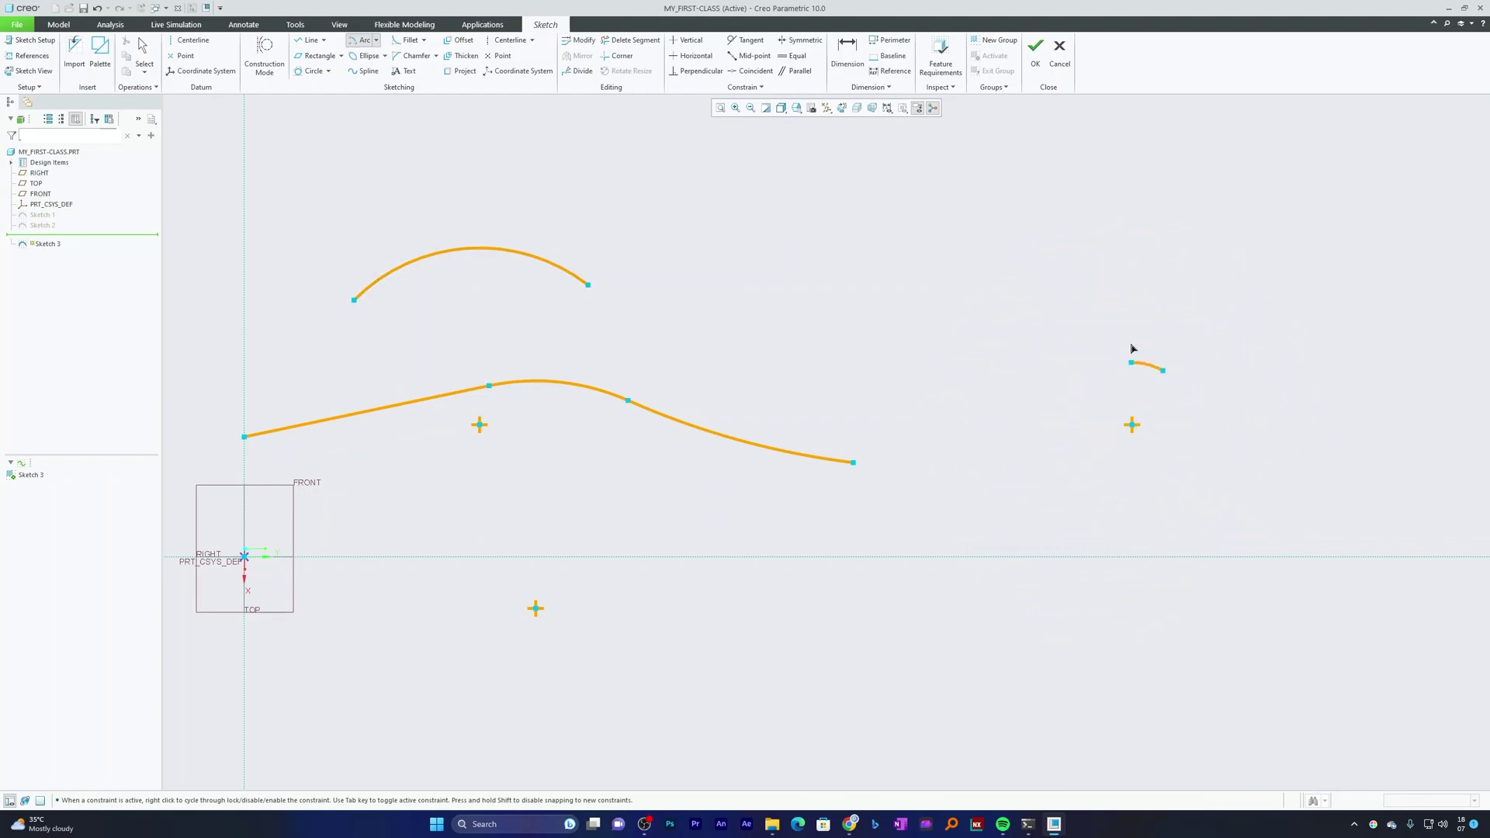
middle_click(1094, 330)
scroll(1102, 325, up, 1)
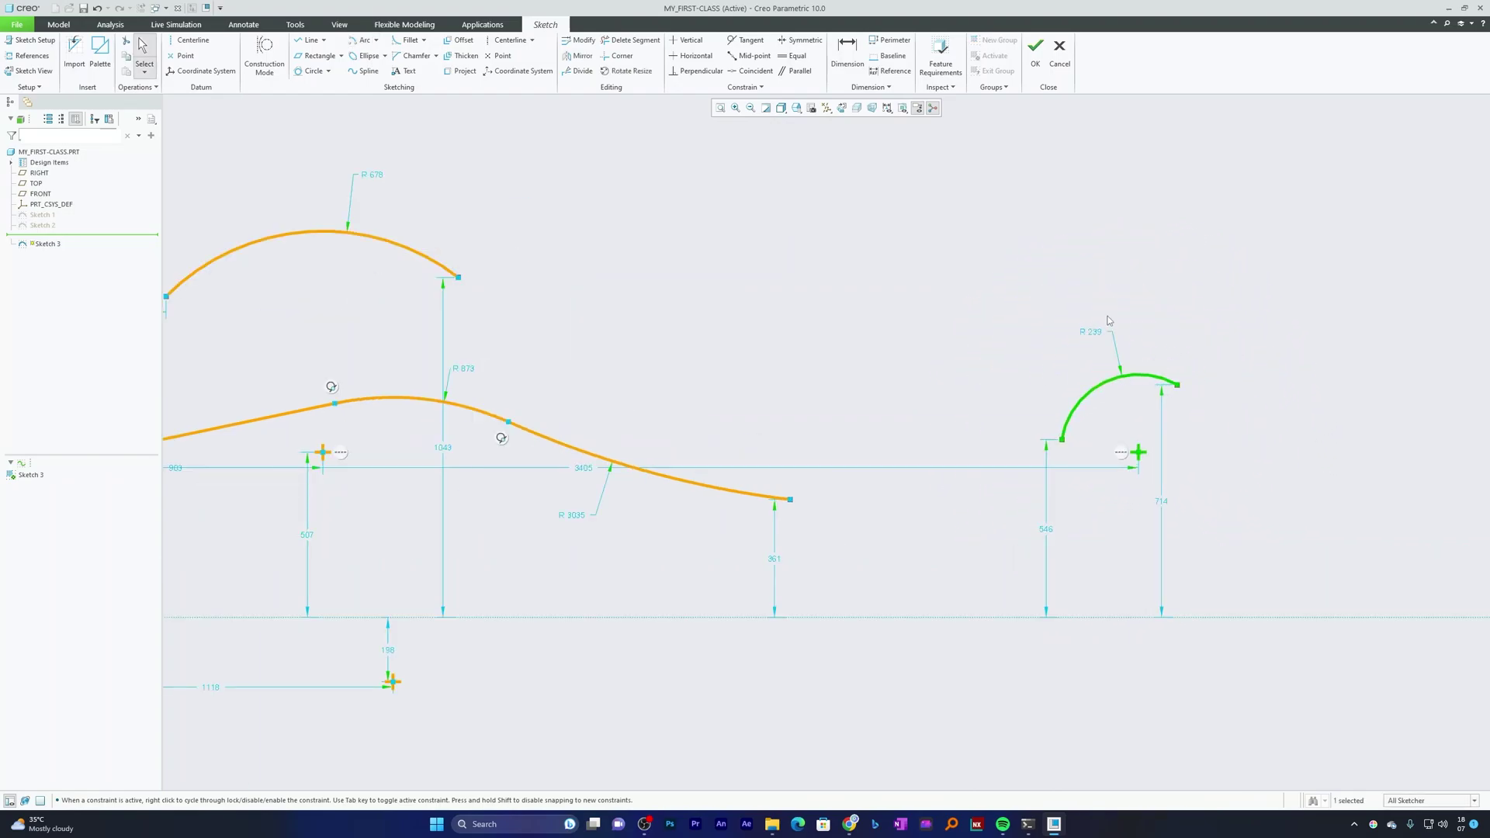
click(376, 40)
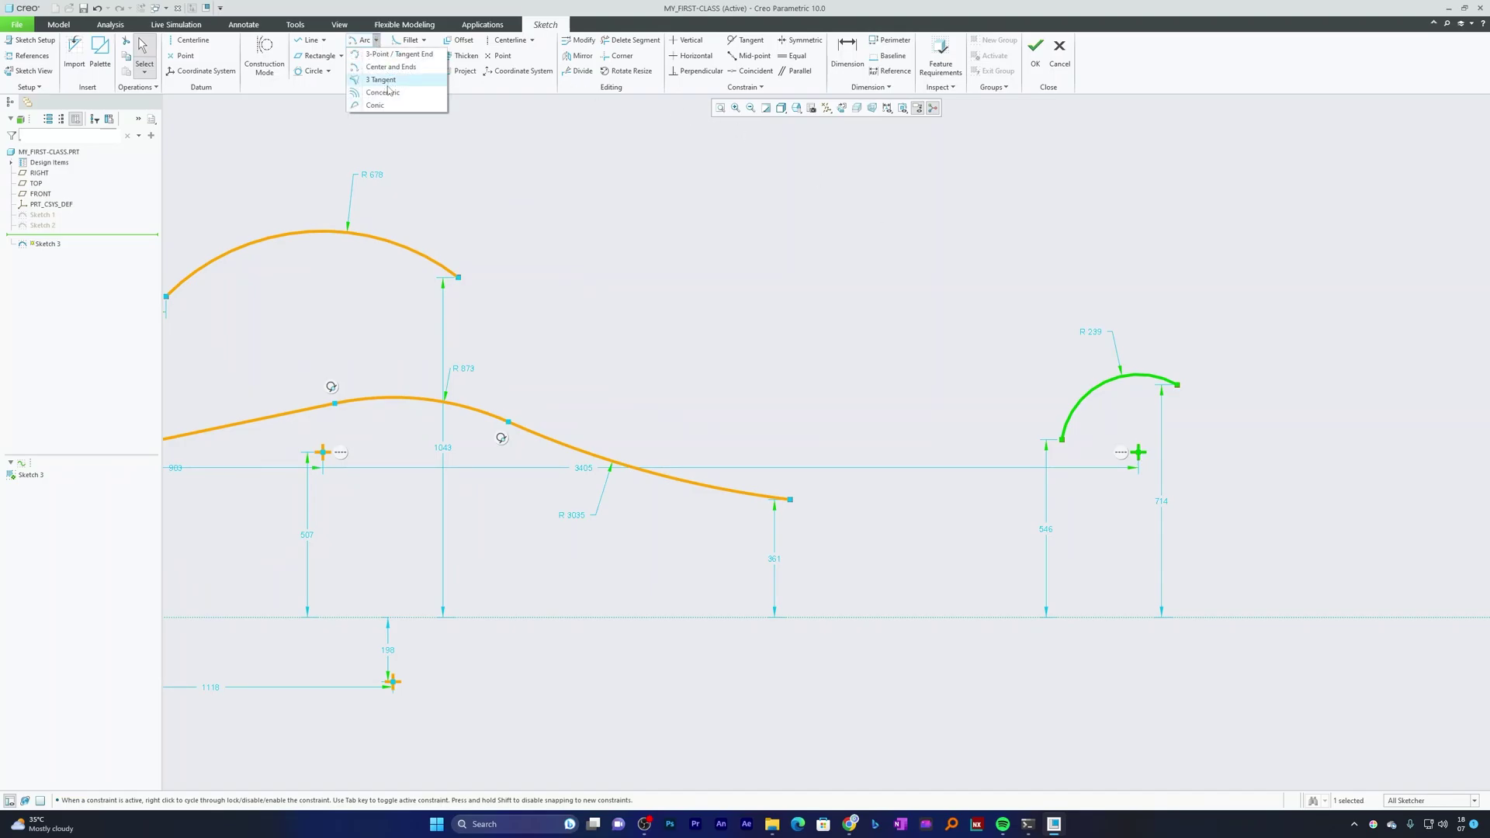
click(388, 85)
scroll(1187, 343, down, 3)
scroll(769, 332, up, 3)
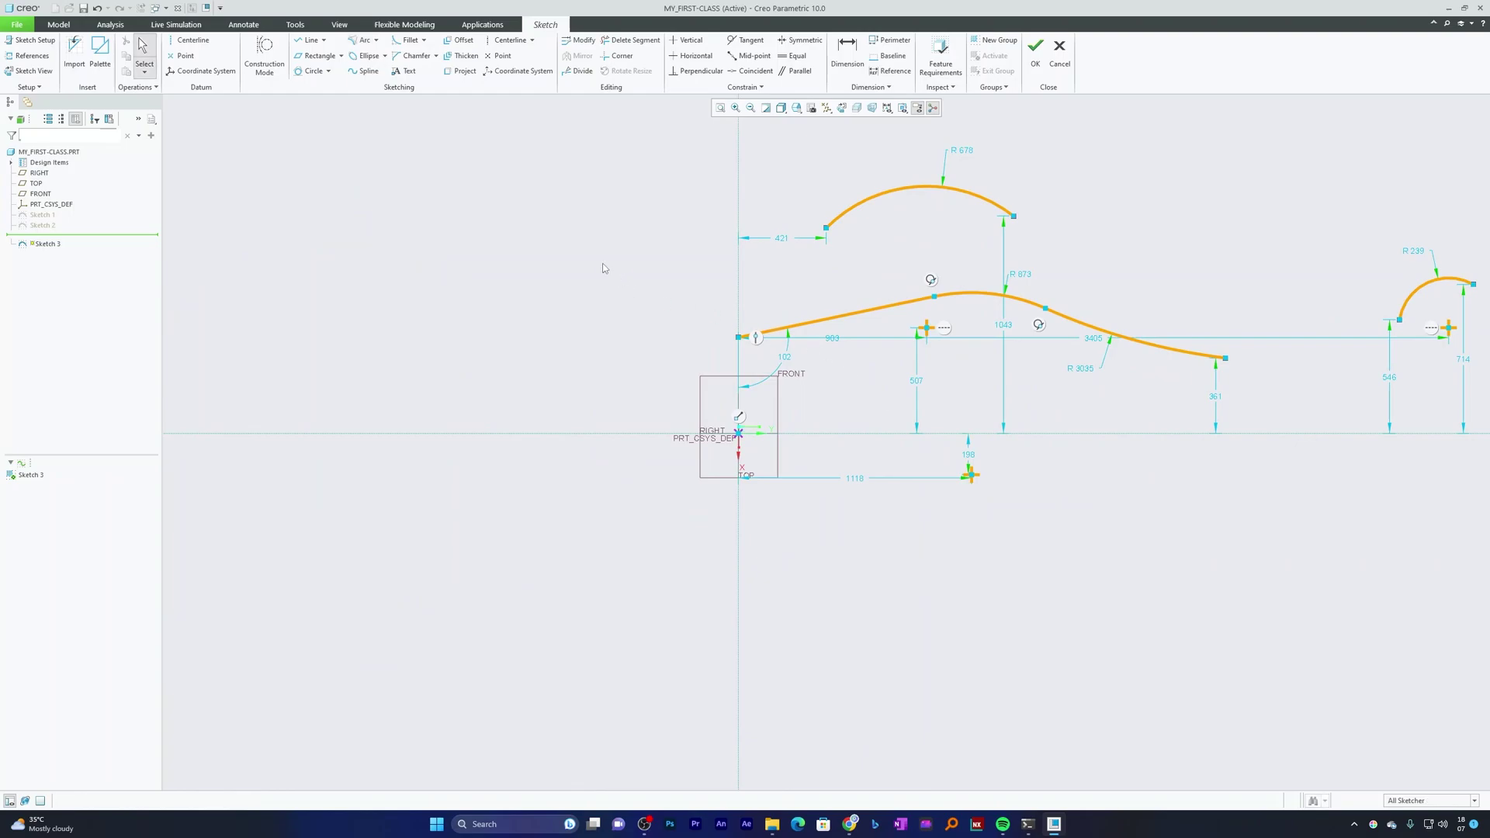
Draw a closed triangle left of the vertical reference, its top corner about 1000 from that reference and its left corner about 44 degrees
click(311, 40)
click(528, 182)
click(310, 319)
click(570, 373)
click(530, 185)
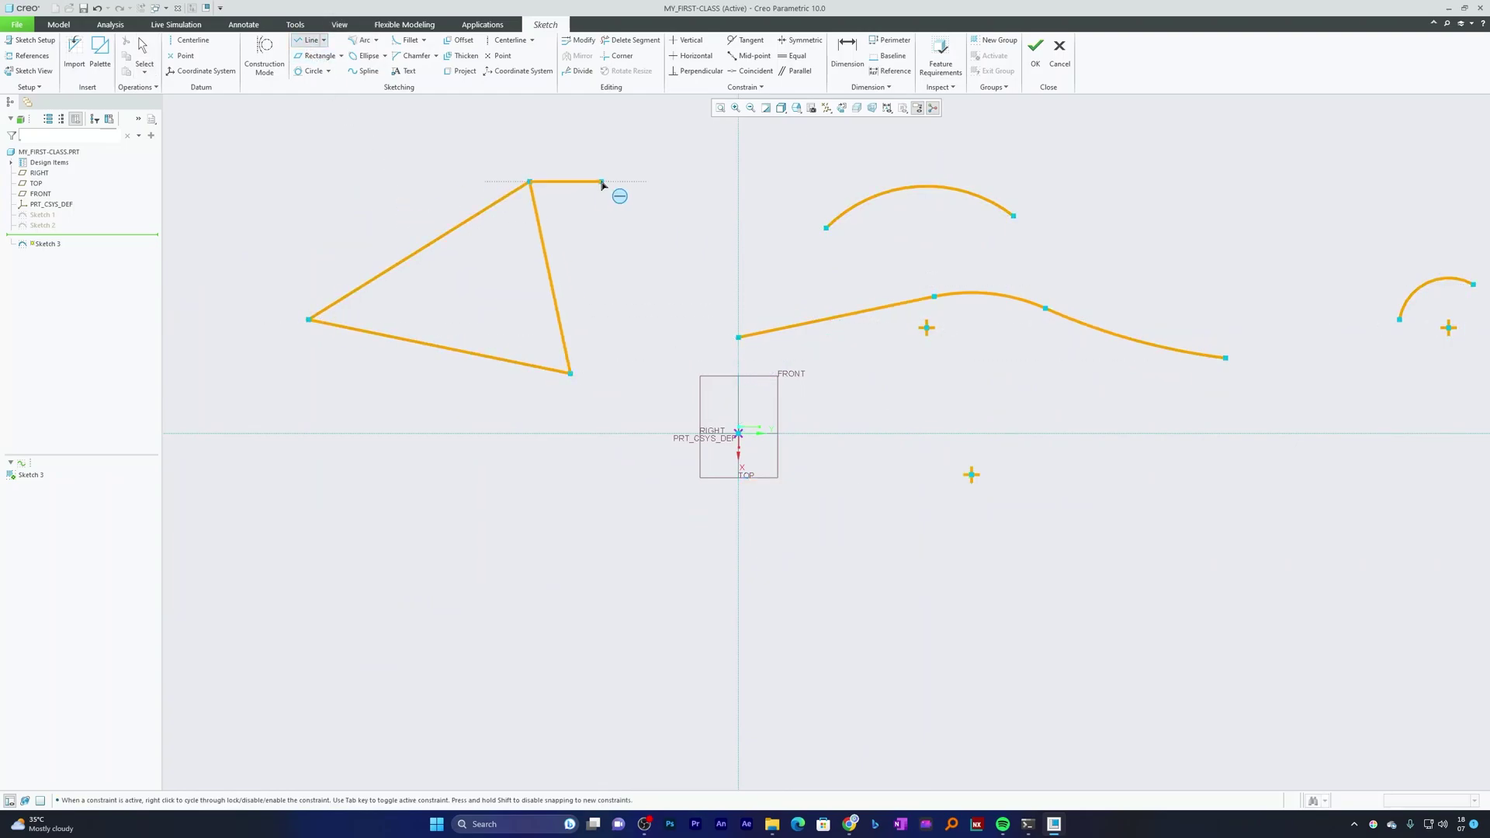
middle_click(610, 191)
scroll(360, 326, up, 3)
scroll(497, 573, down, 3)
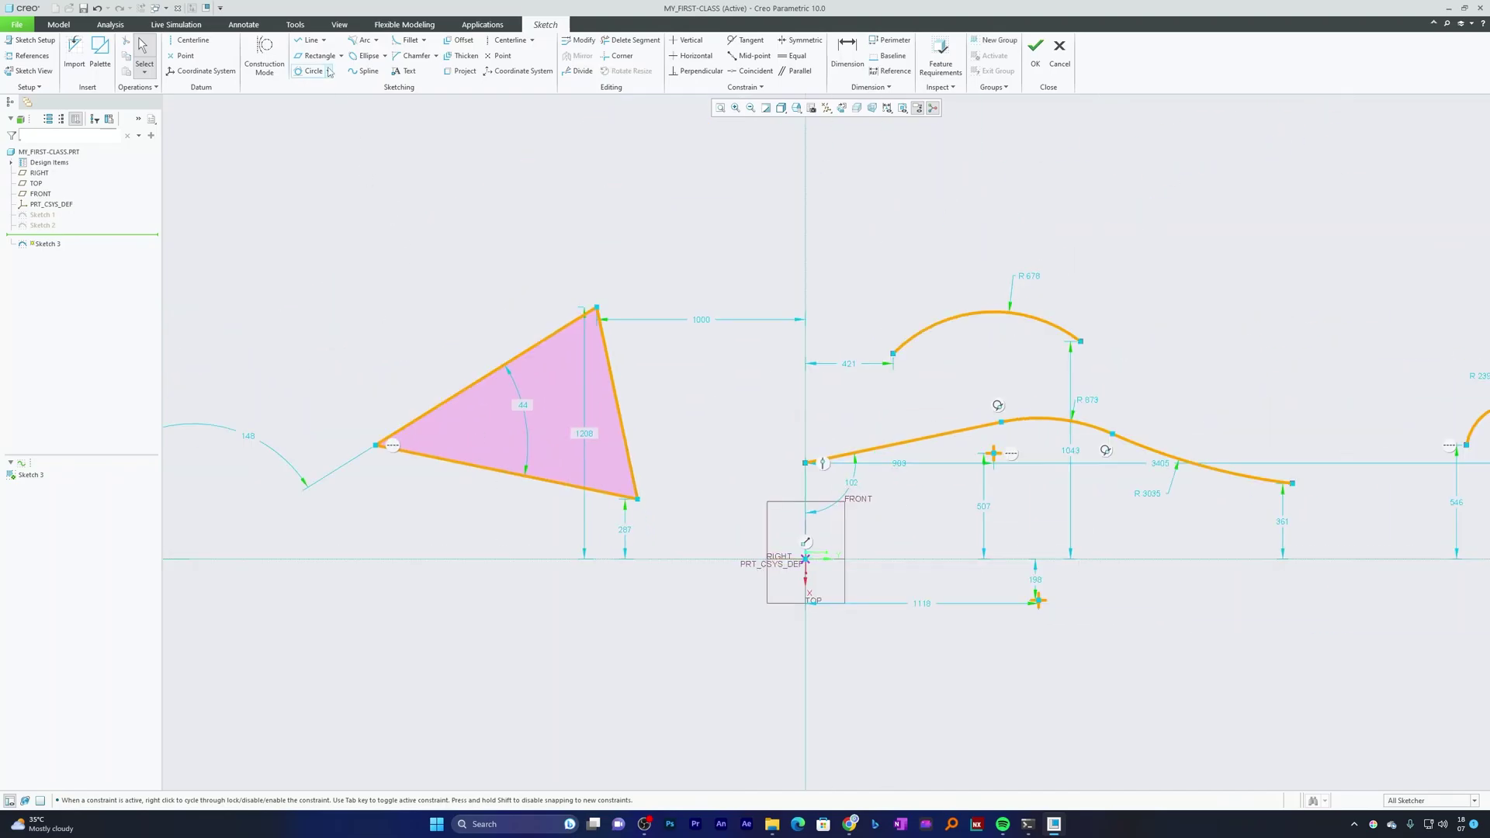
Draw a 3 Tangent arc inside the triangle, touching its upper-left, right and lower sides
click(423, 43)
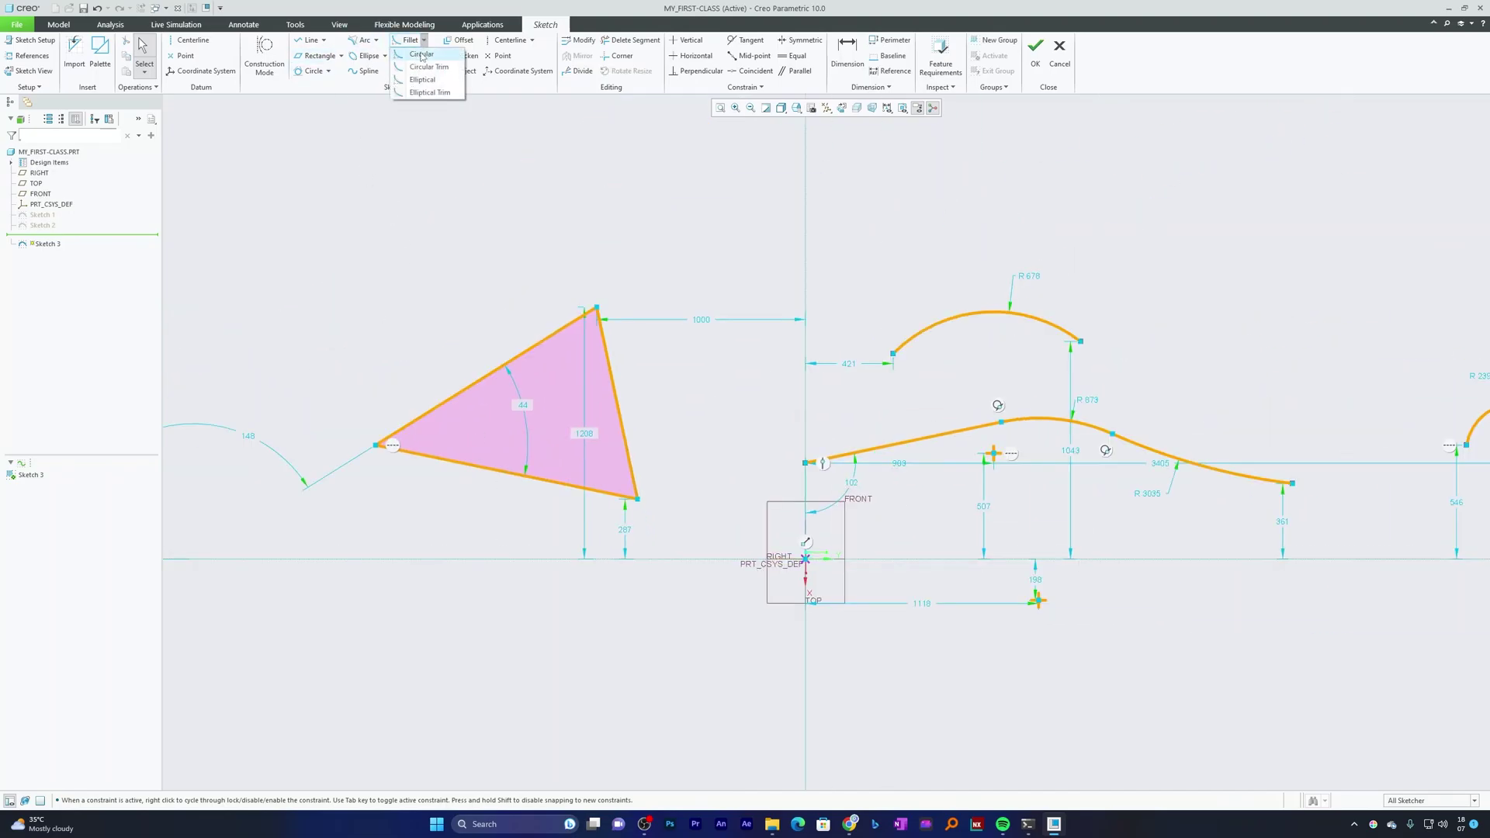
click(376, 40)
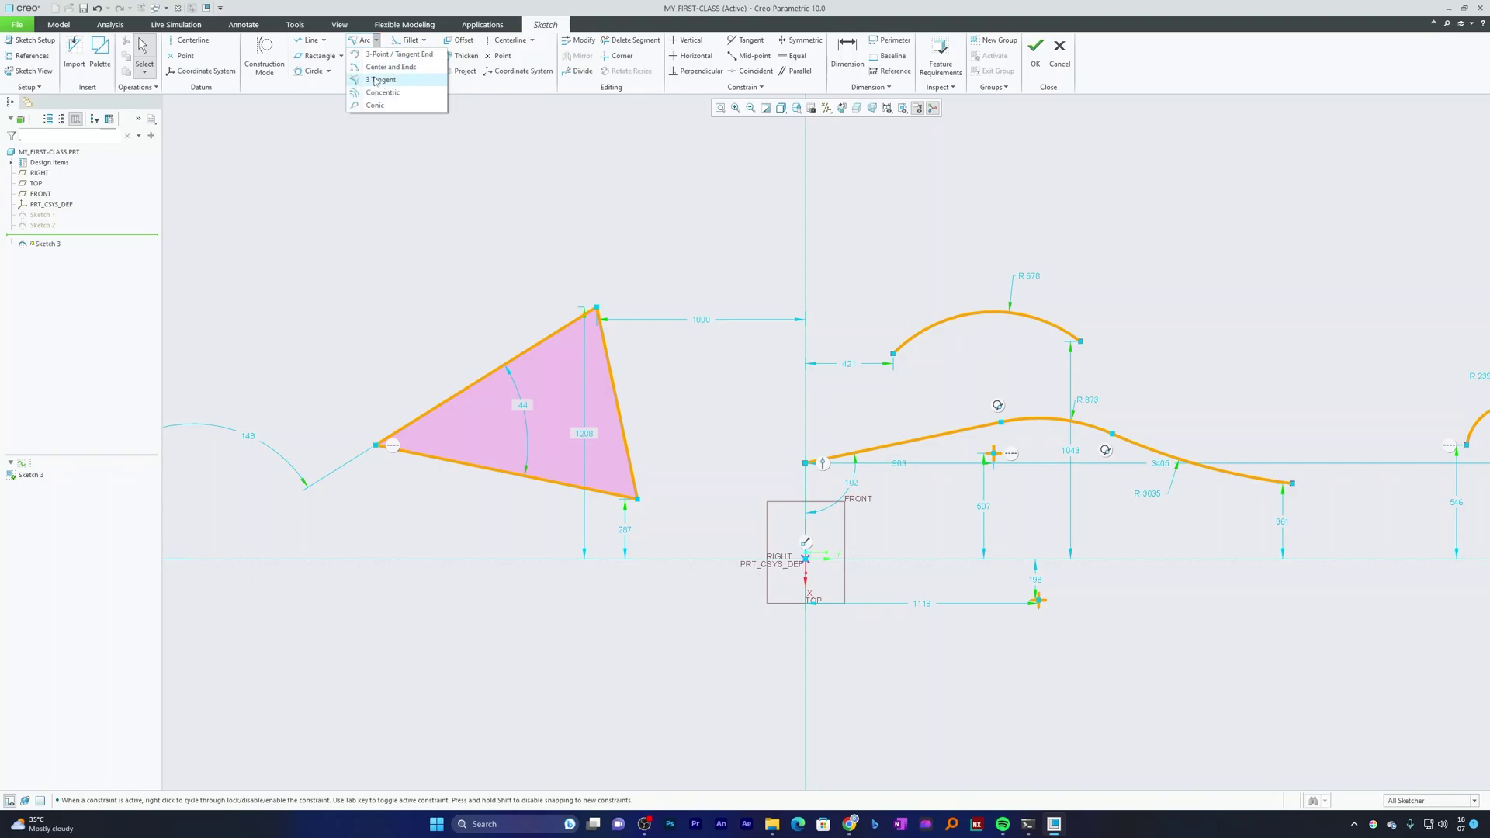
click(409, 79)
scroll(432, 416, up, 4)
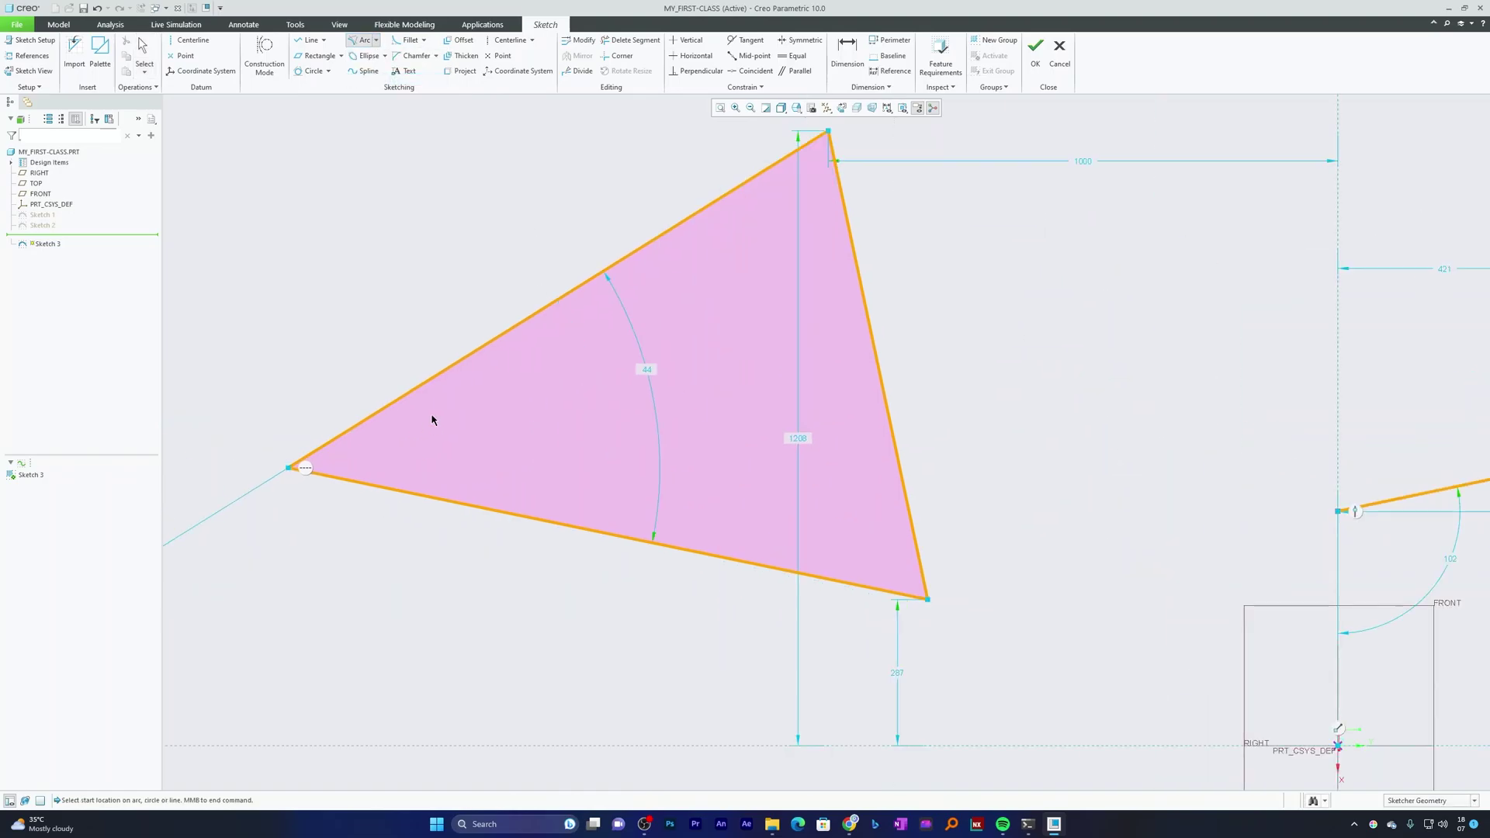
click(512, 331)
click(874, 364)
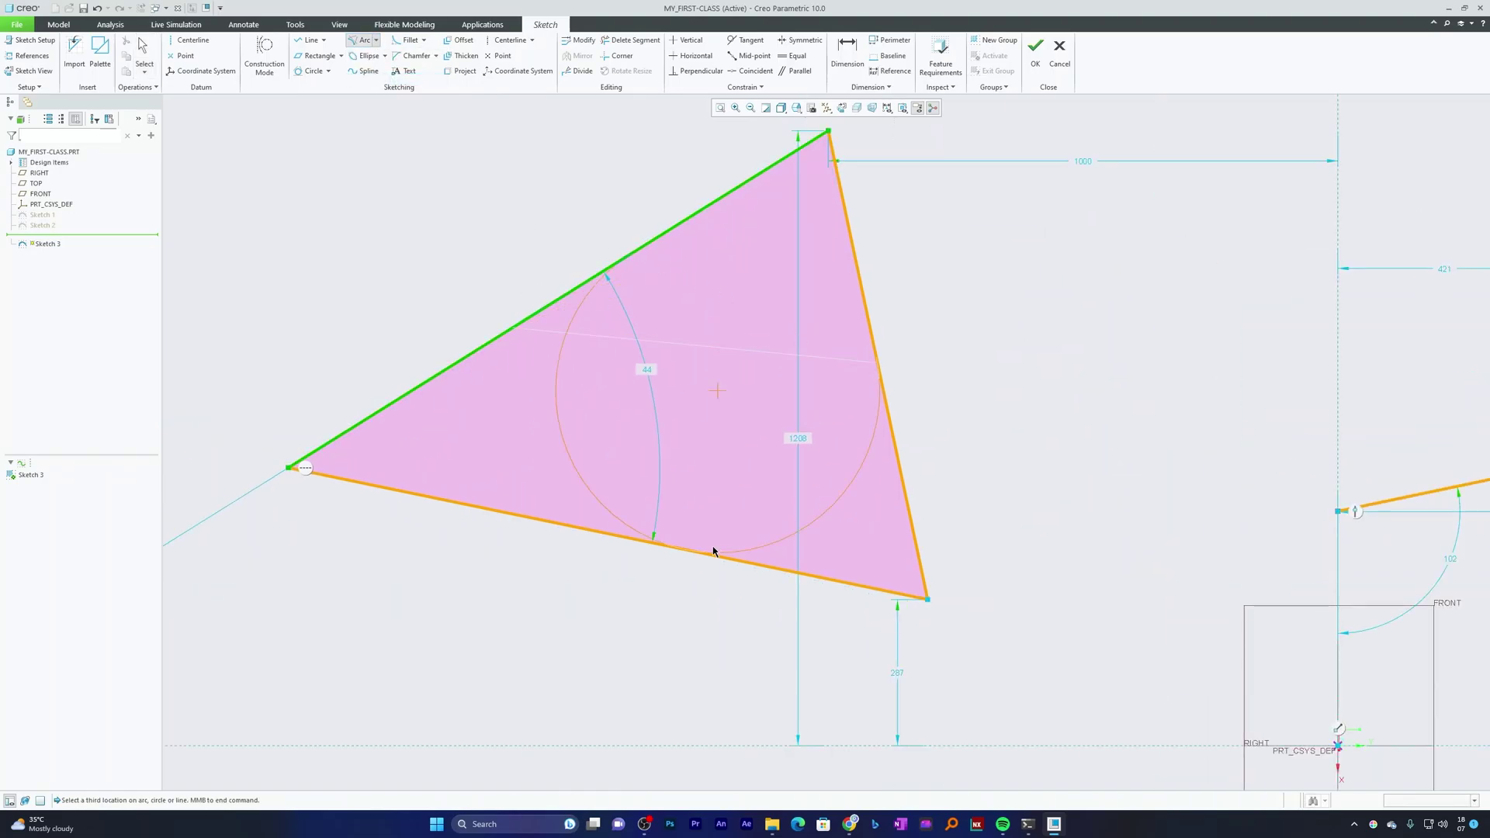
click(715, 552)
middle_click(981, 309)
Delete the three-tangent arc inside the triangle
click(857, 481)
click(879, 405)
key(Delete)
Draw two Concentric arcs above the three-point arc, one matching the first tangent arc's radius and the outer about radius 1144
scroll(462, 370, down, 5)
click(375, 39)
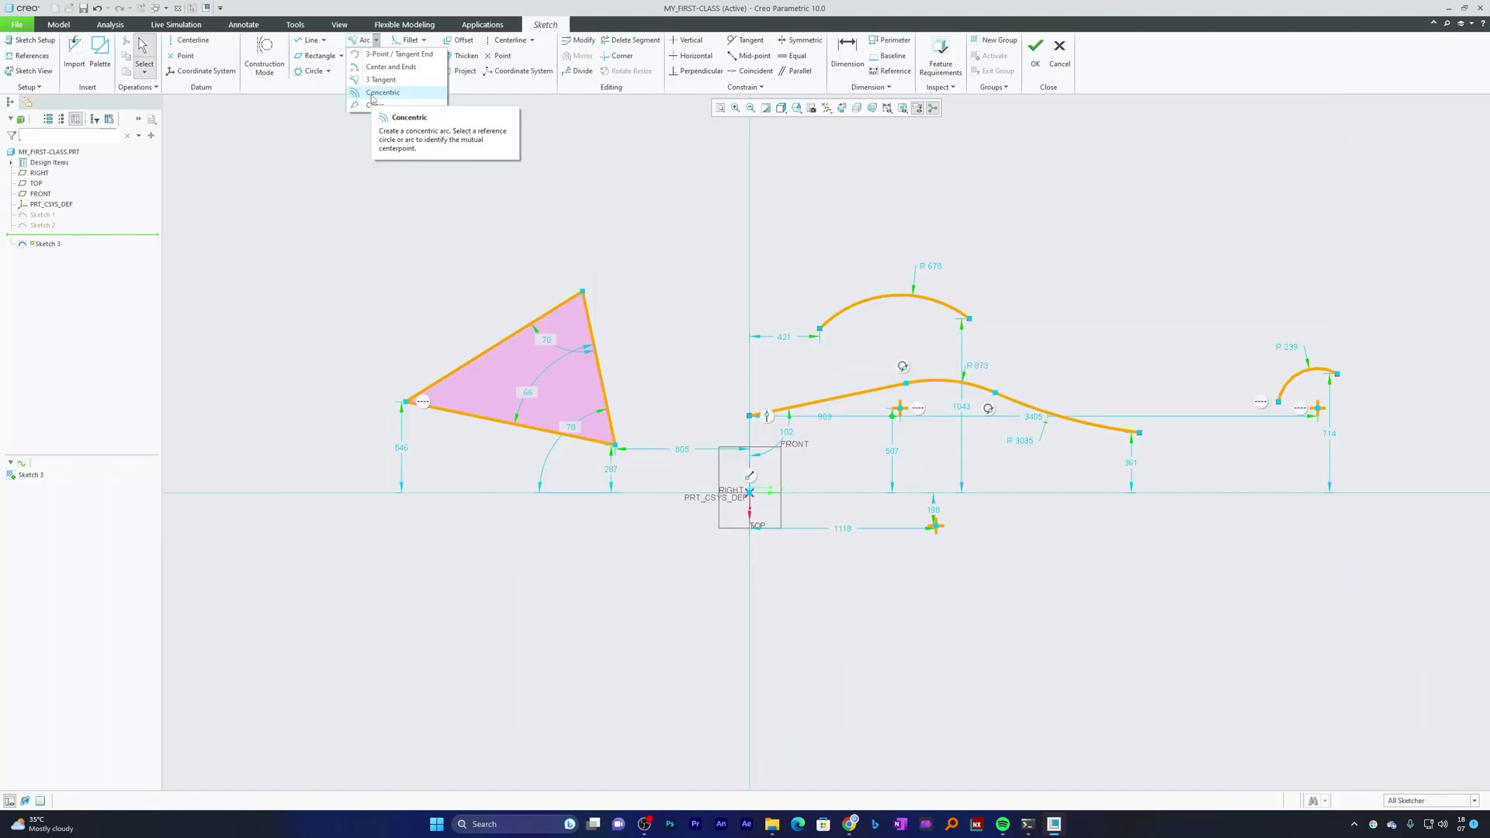
click(373, 94)
click(945, 307)
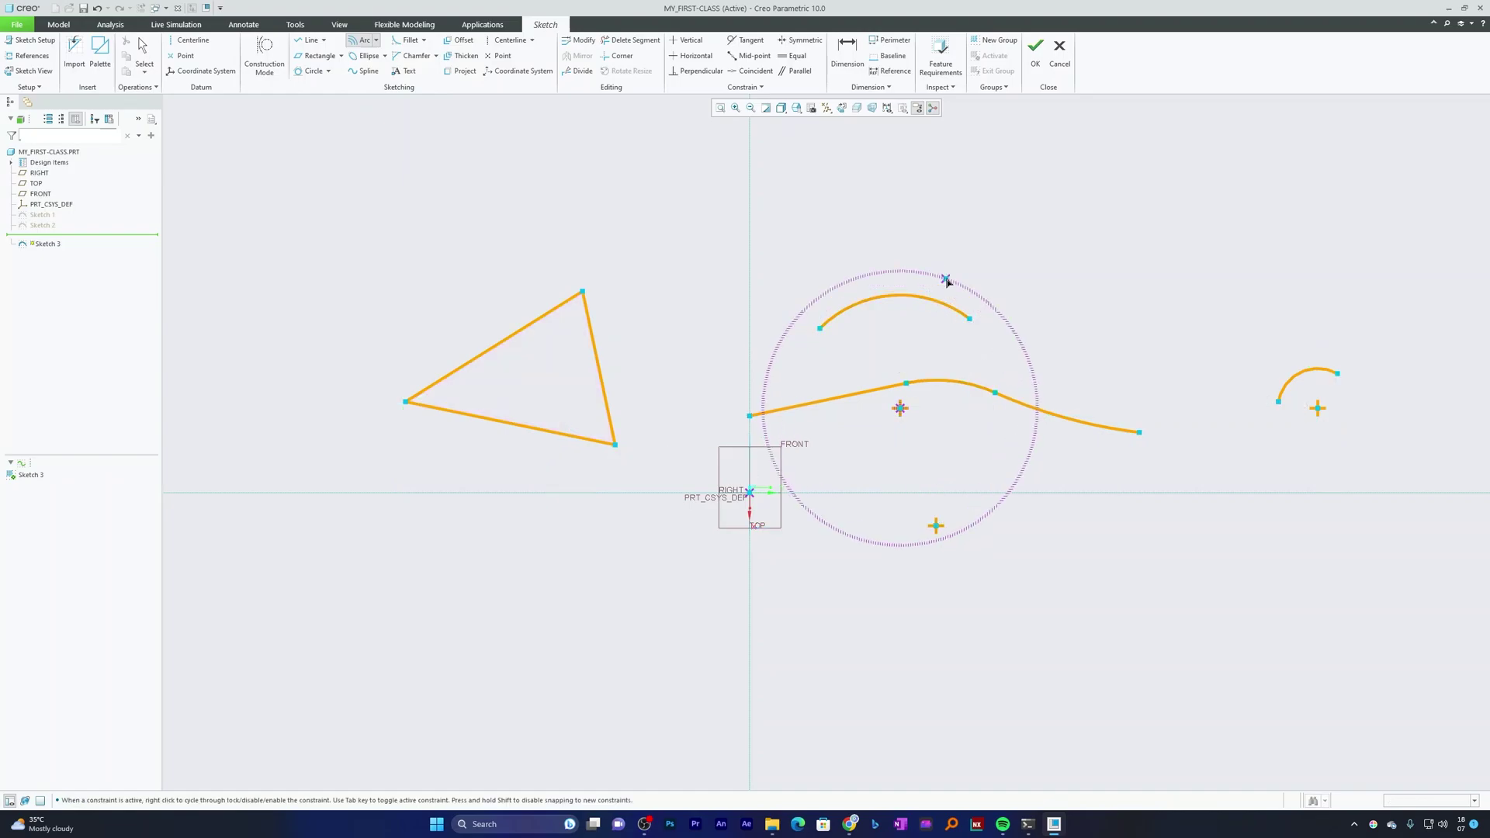
click(948, 271)
click(851, 270)
click(862, 269)
click(950, 224)
click(849, 224)
click(862, 219)
middle_click(784, 189)
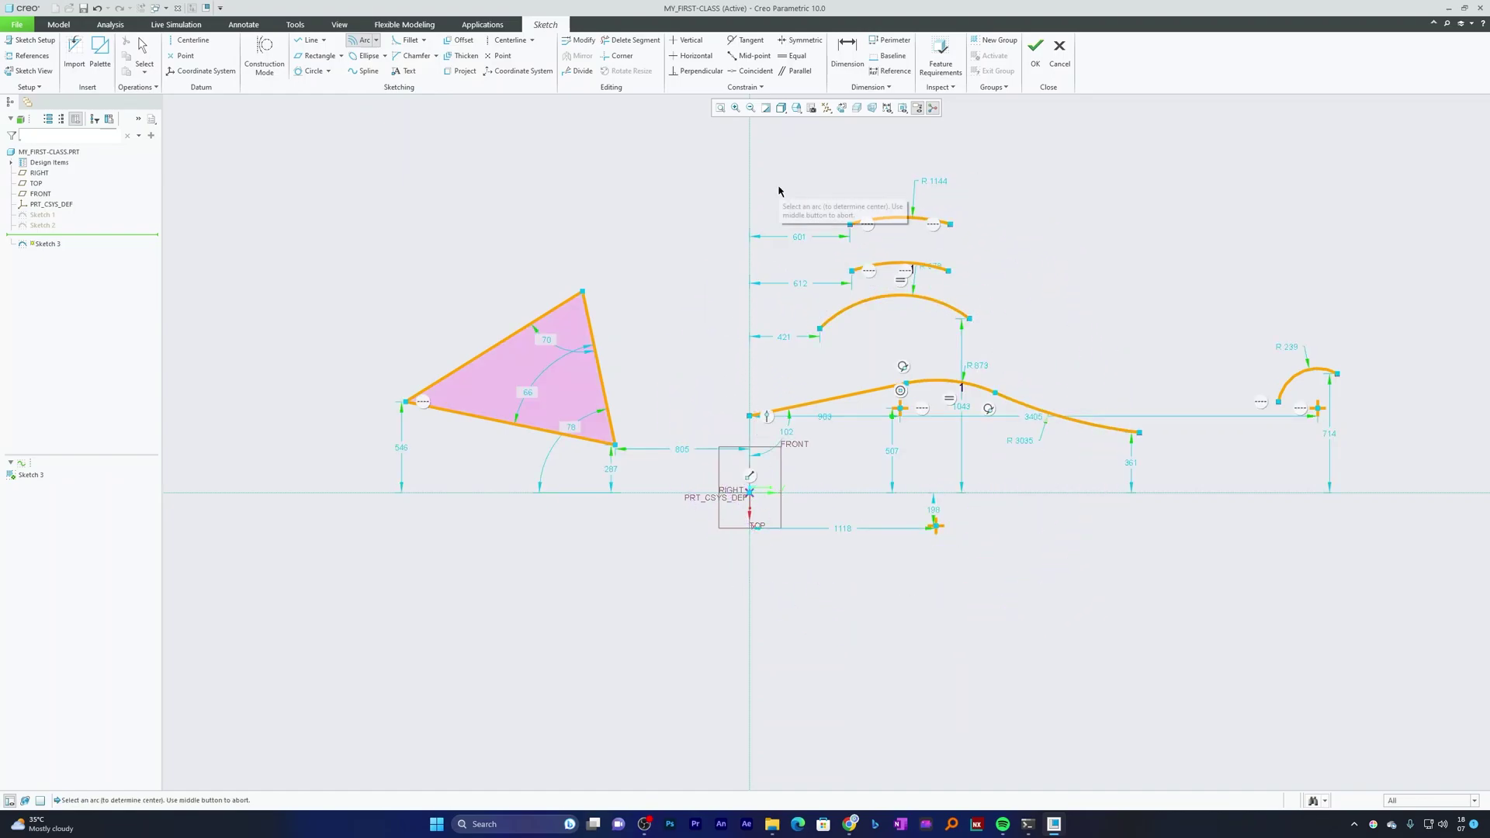
Draw a peaked Conic arc right of the concentric arcs, with ends about 1213 and 1513 above the horizontal reference
click(376, 39)
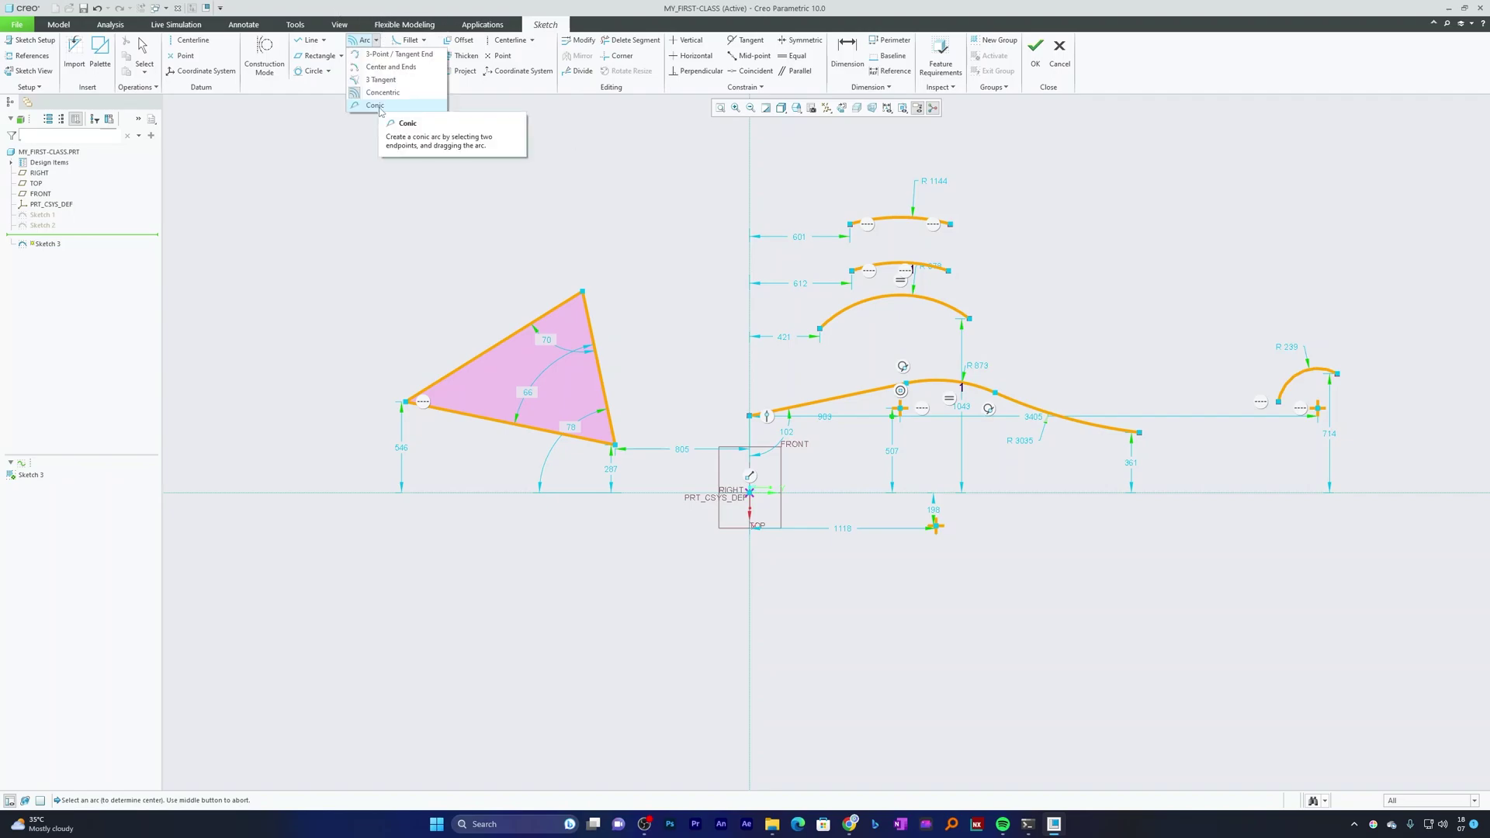
click(374, 104)
click(1094, 290)
click(1156, 240)
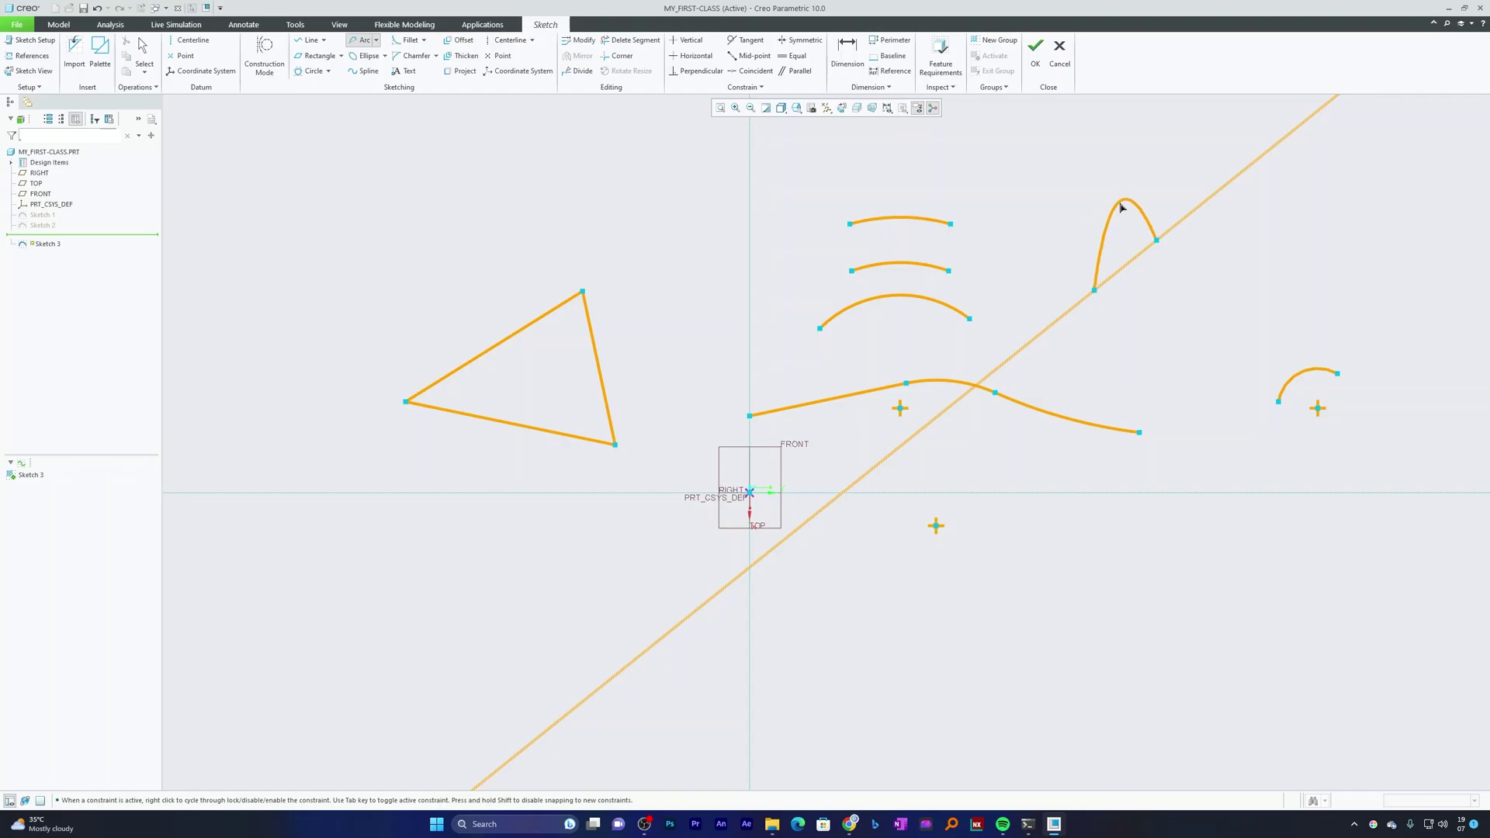
click(1120, 207)
middle_click(1133, 208)
scroll(1177, 192, down, 5)
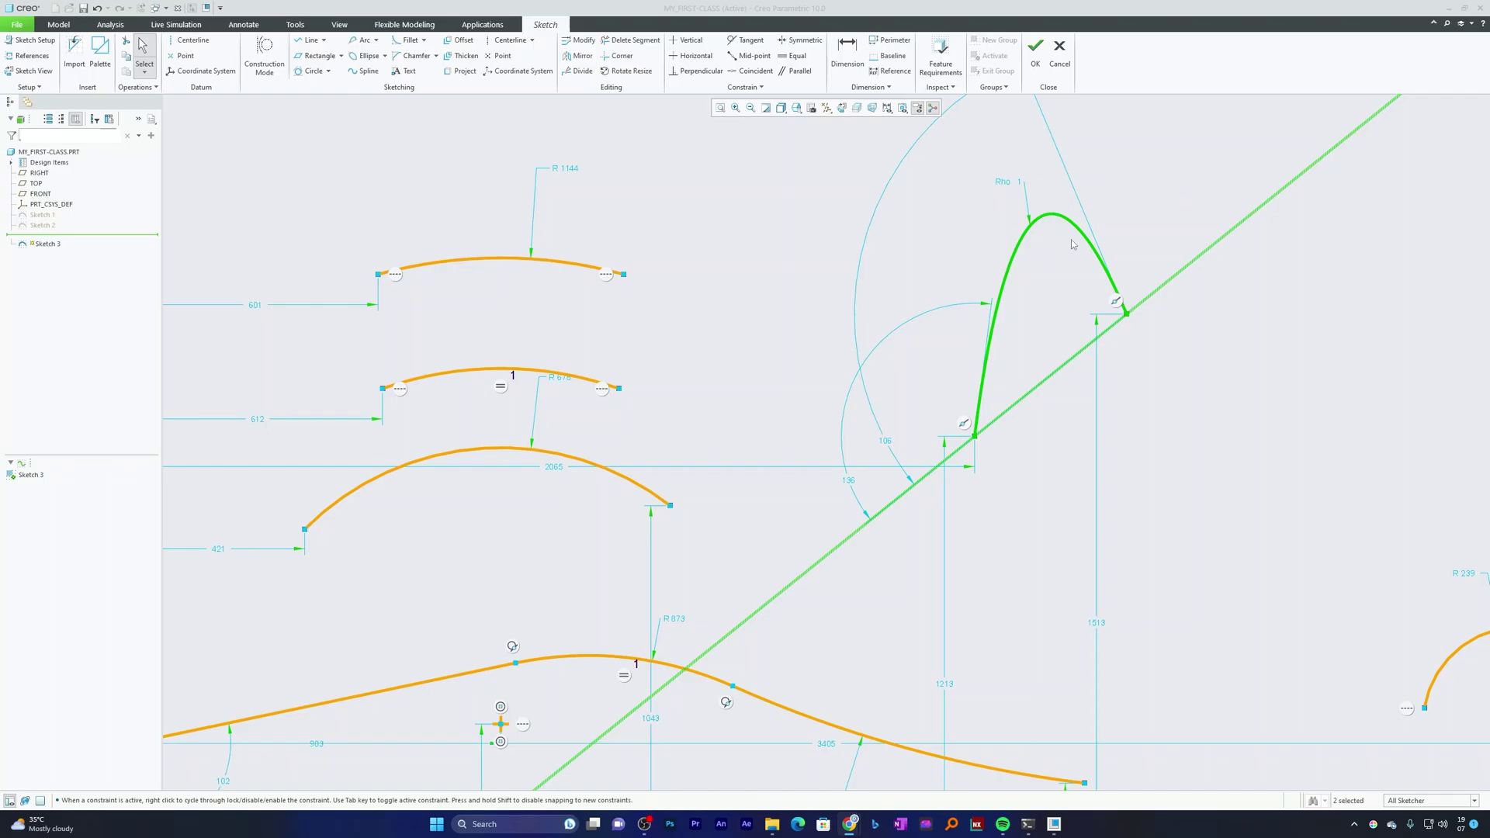
scroll(1074, 242, up, 3)
scroll(1063, 334, down, 5)
scroll(1038, 426, up, 2)
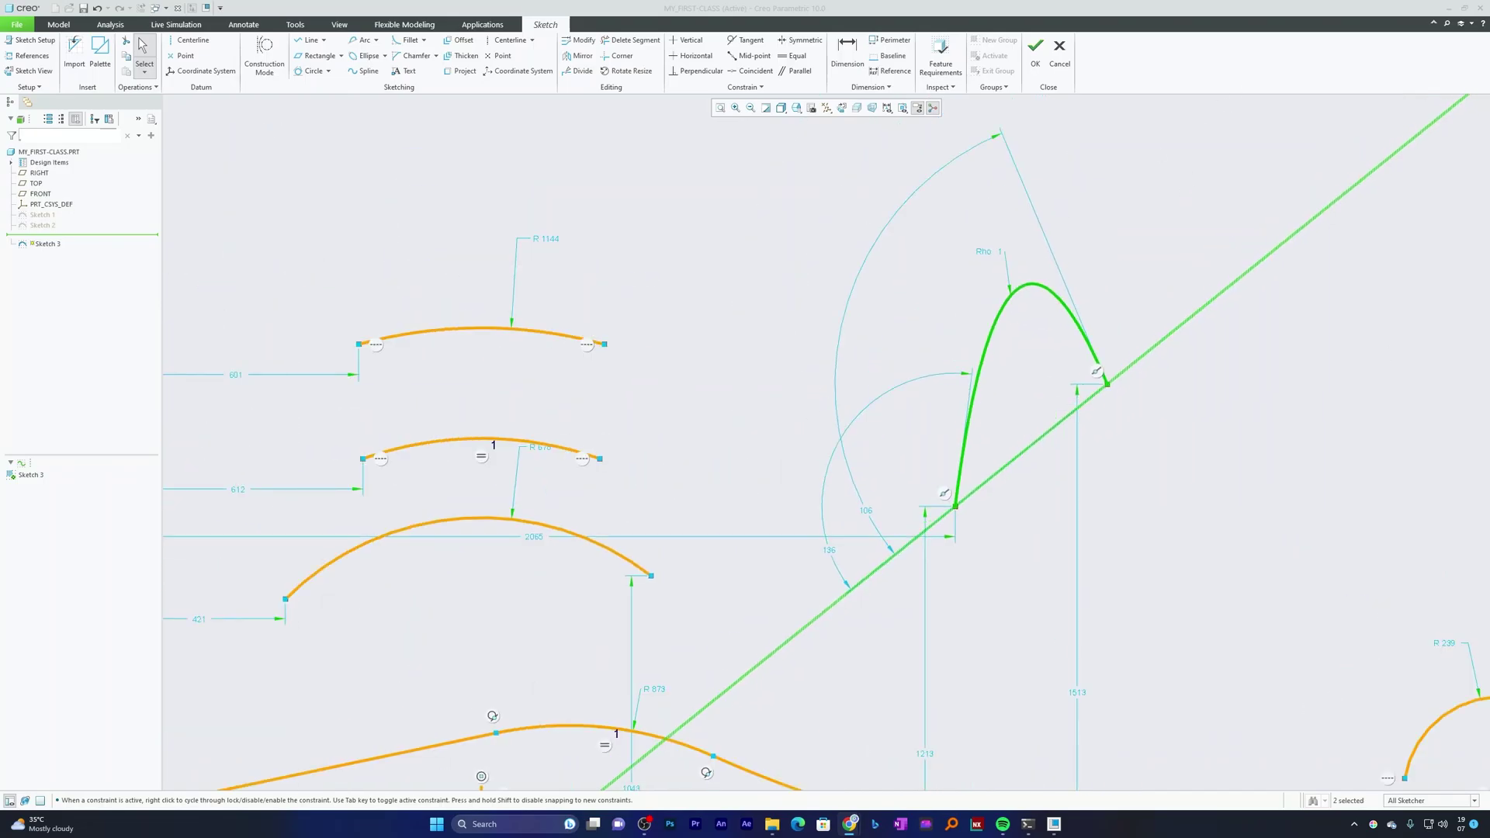